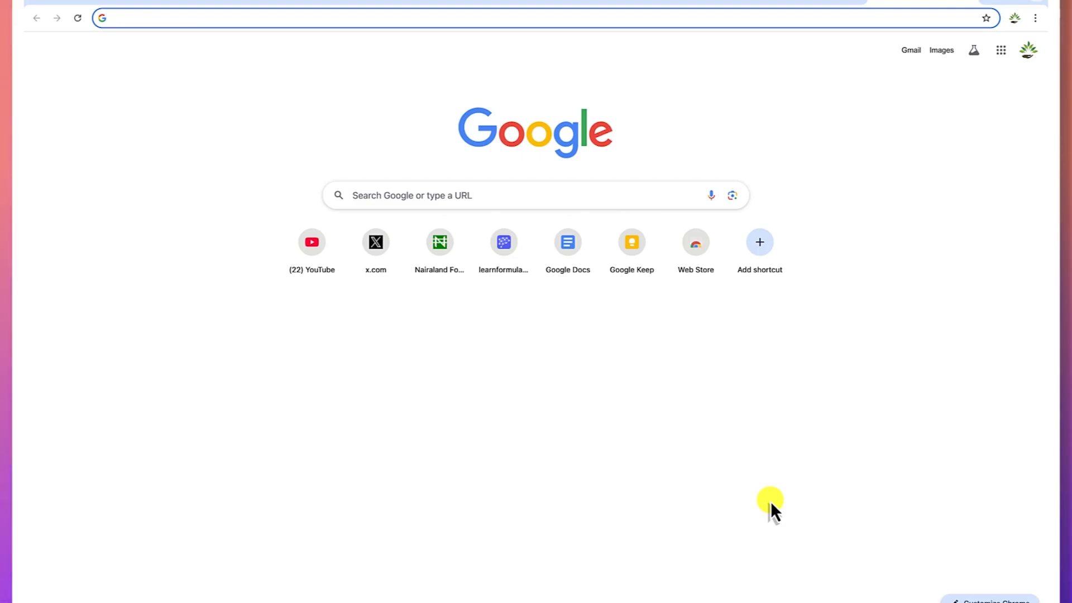
Open google.com in the browser
{"action": "type", "text": "ag"}
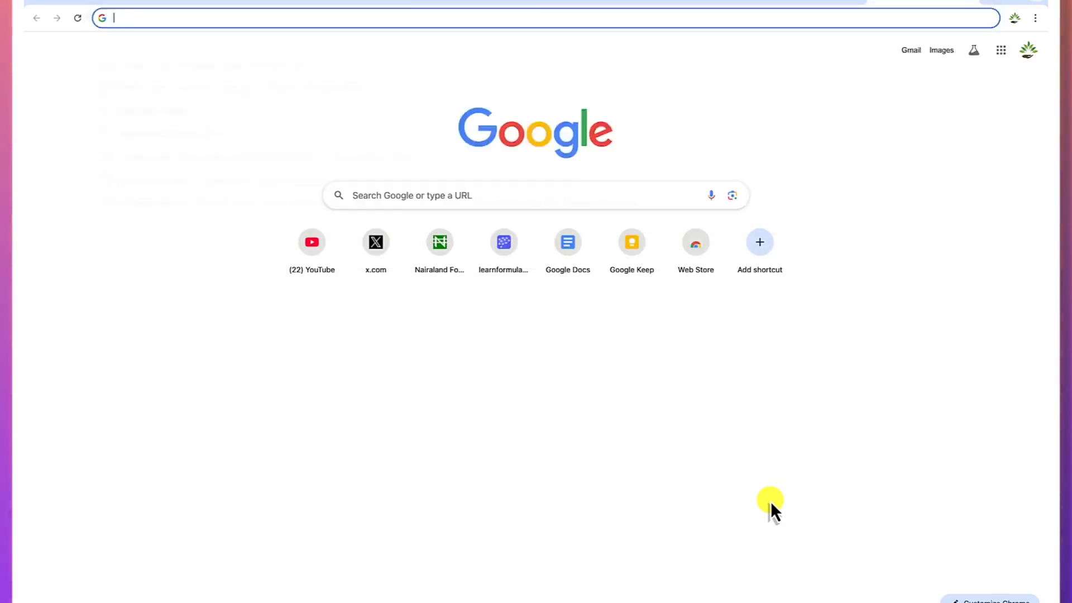
{"action": "type", "text": "go"}
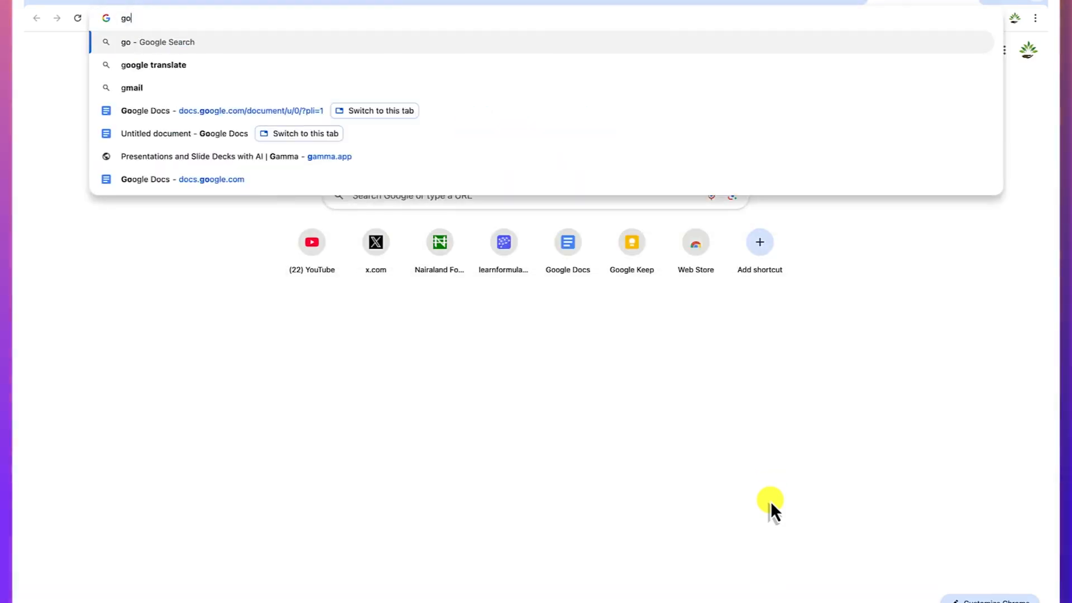
{"action": "type", "text": "ogle.co"}
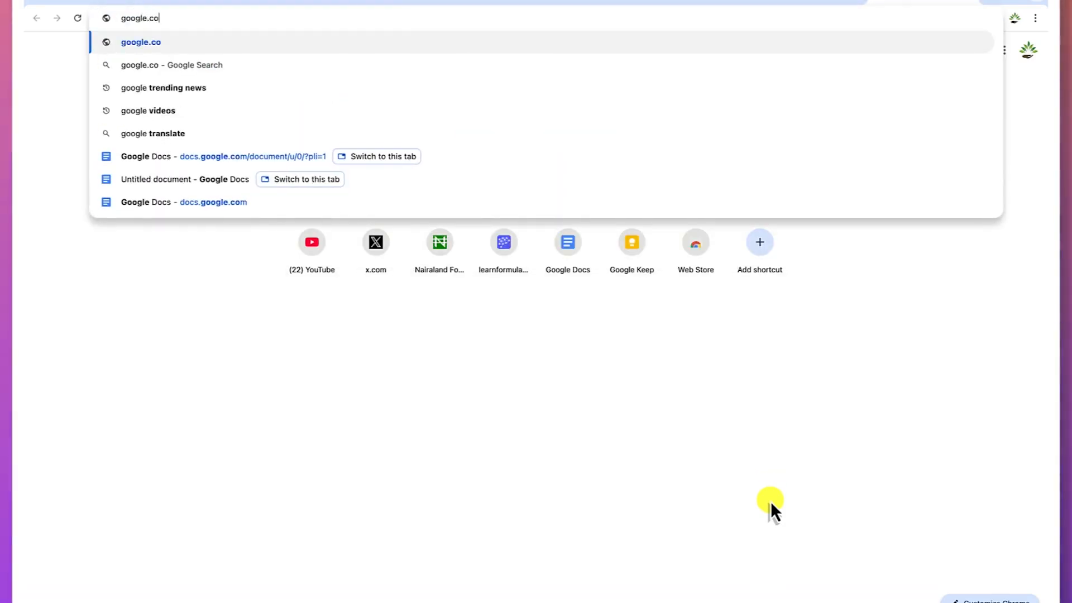
{"action": "key", "text": "Return"}
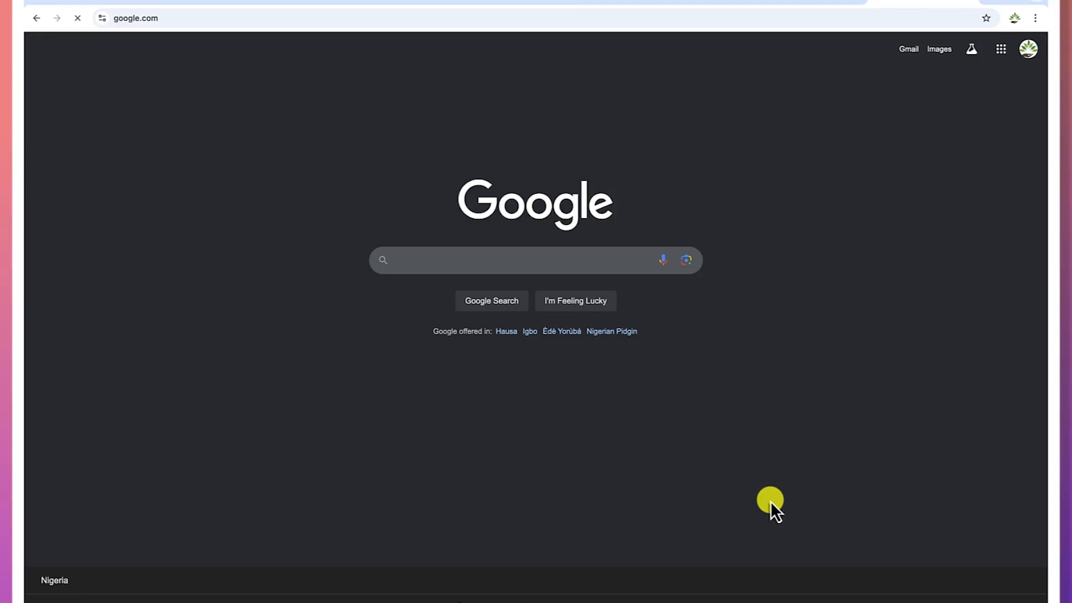
Search Google for "lightworks" and open the official Lightworks website, lwks.com
{"action": "type", "text": "lightworks"}
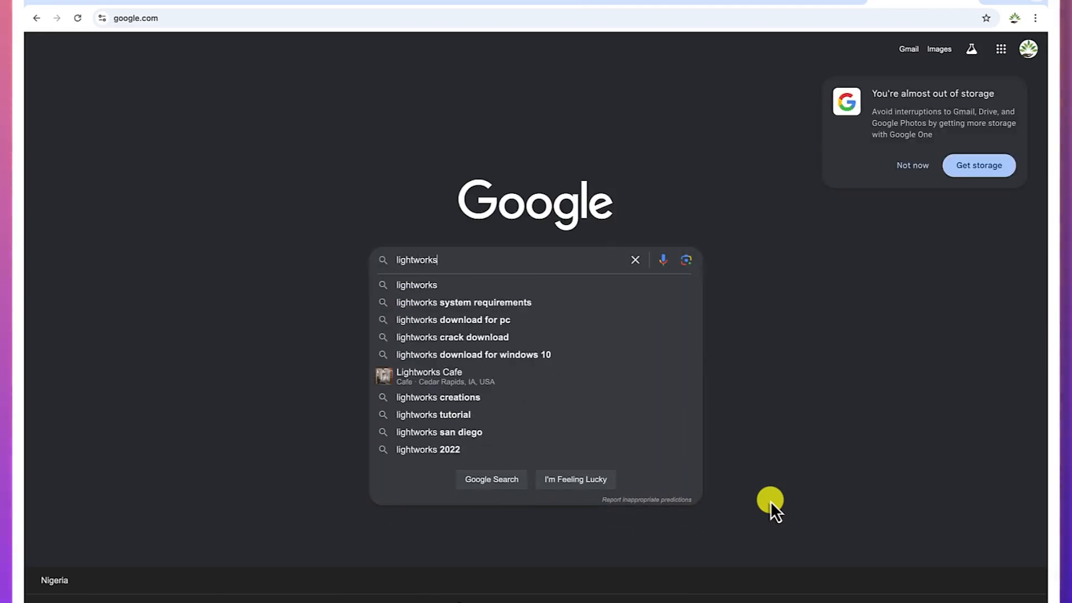
{"action": "key", "text": "Return"}
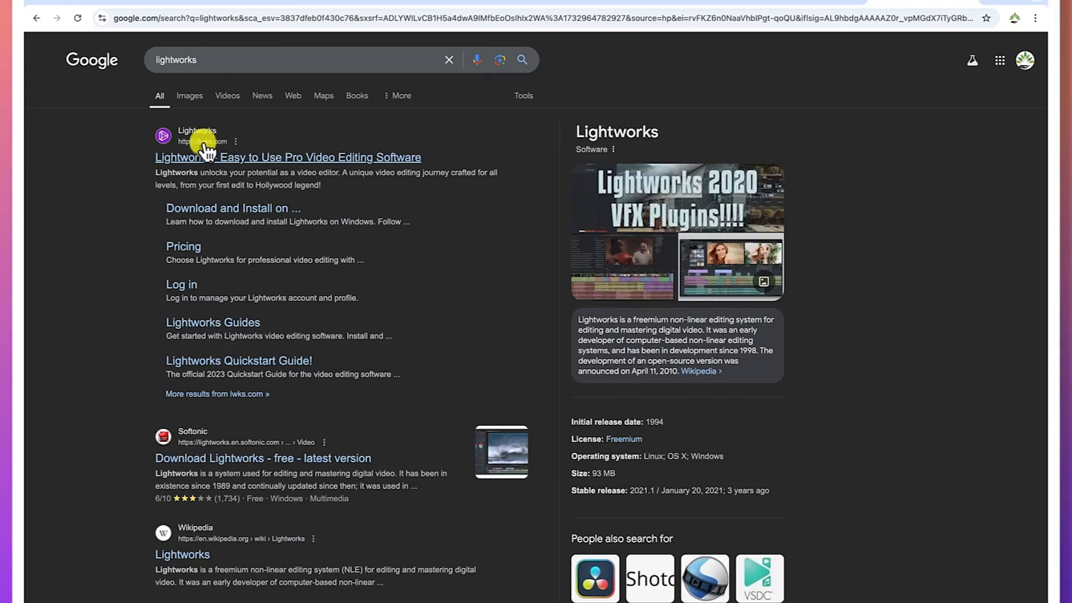
{"action": "left_click", "coordinate": [241, 158]}
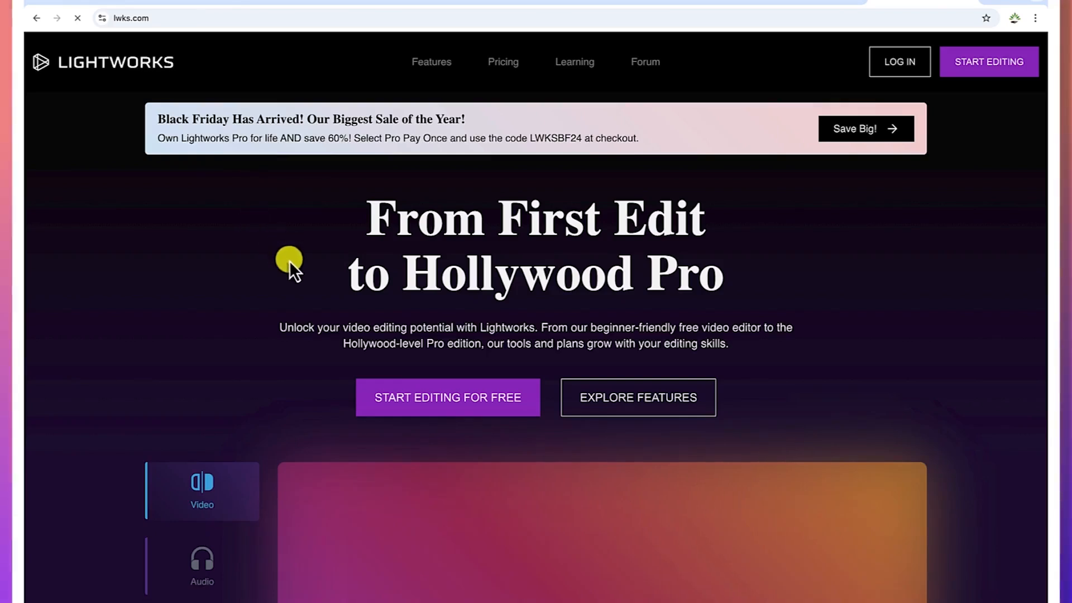
Open the Lightworks pricing page through the homepage's offer to start editing for free
{"action": "scroll", "coordinate": [387, 304], "scroll_direction": "down", "scroll_amount": 5}
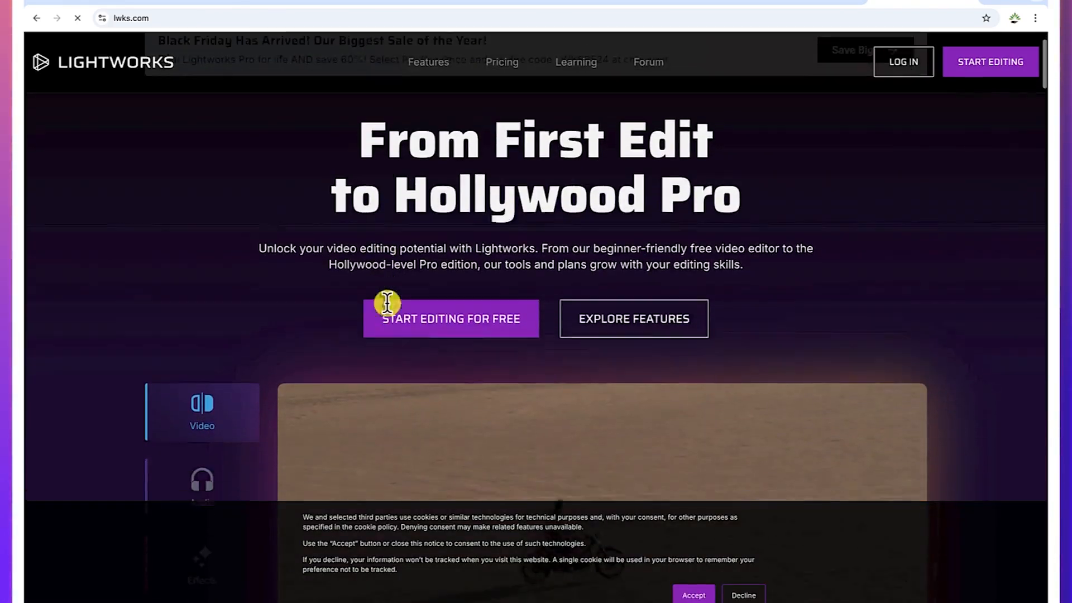
{"action": "scroll", "coordinate": [388, 304], "scroll_direction": "up", "scroll_amount": 5}
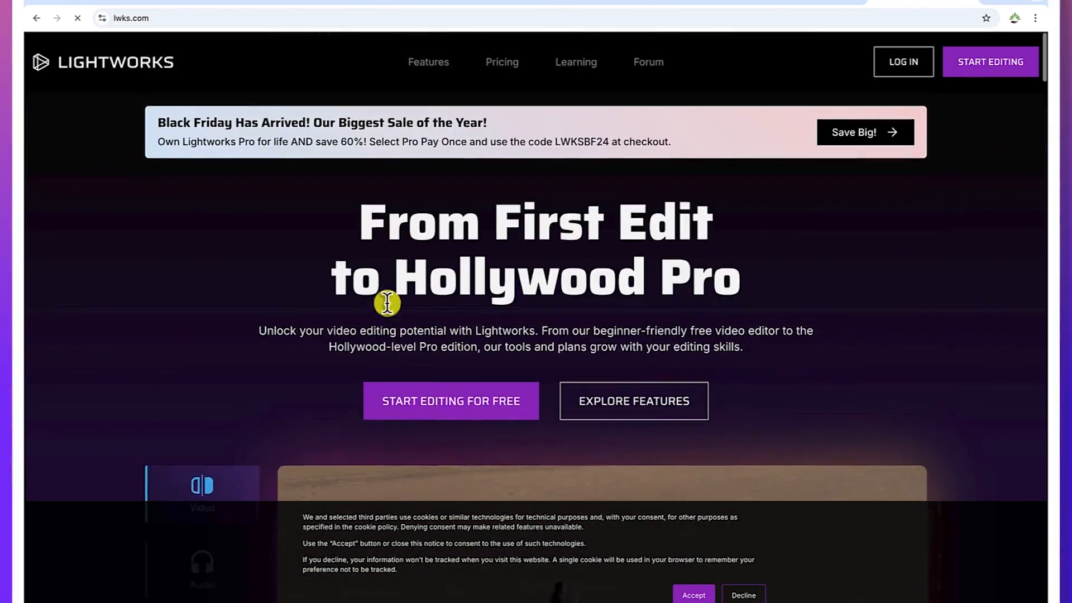
{"action": "left_click", "coordinate": [421, 407]}
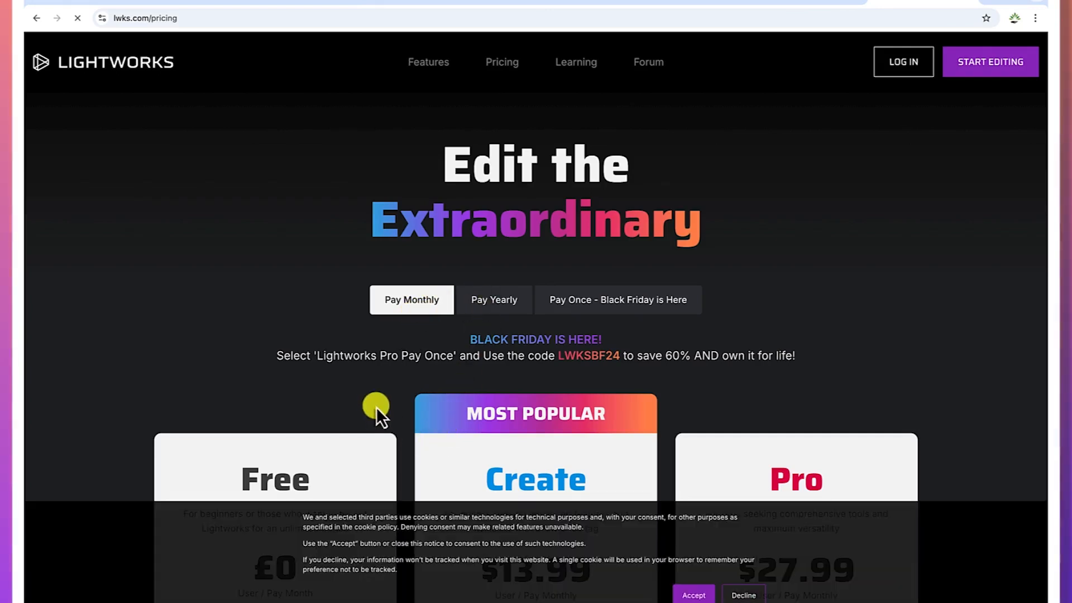
Examine the Free plan's download options for Windows, Mac and Linux, and accept the site's cookie notice
{"action": "scroll", "coordinate": [377, 407], "scroll_direction": "down", "scroll_amount": 4}
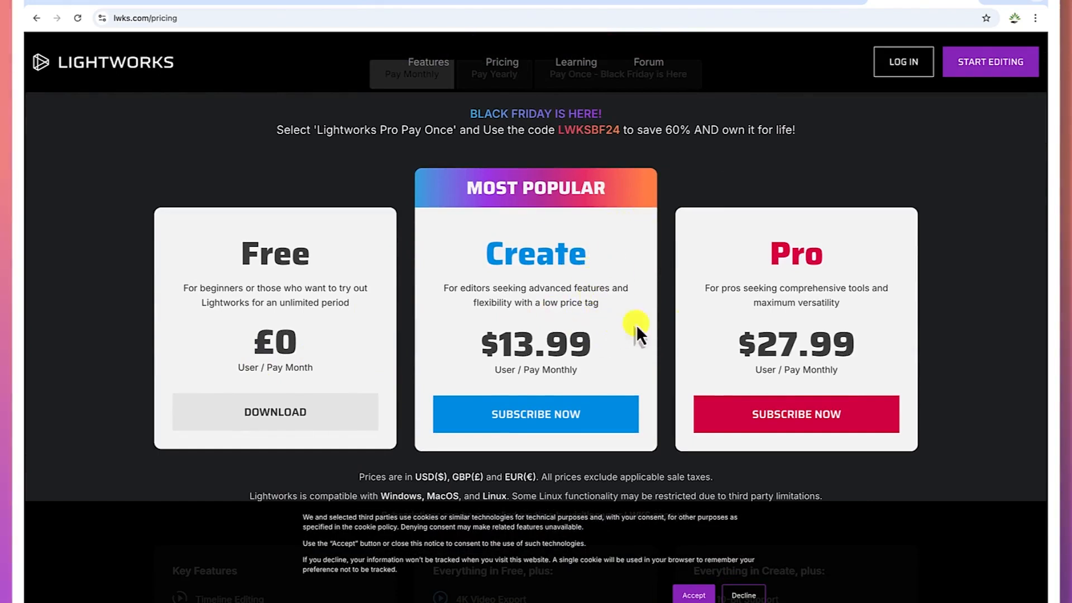
{"action": "mouse_move", "coordinate": [300, 387]}
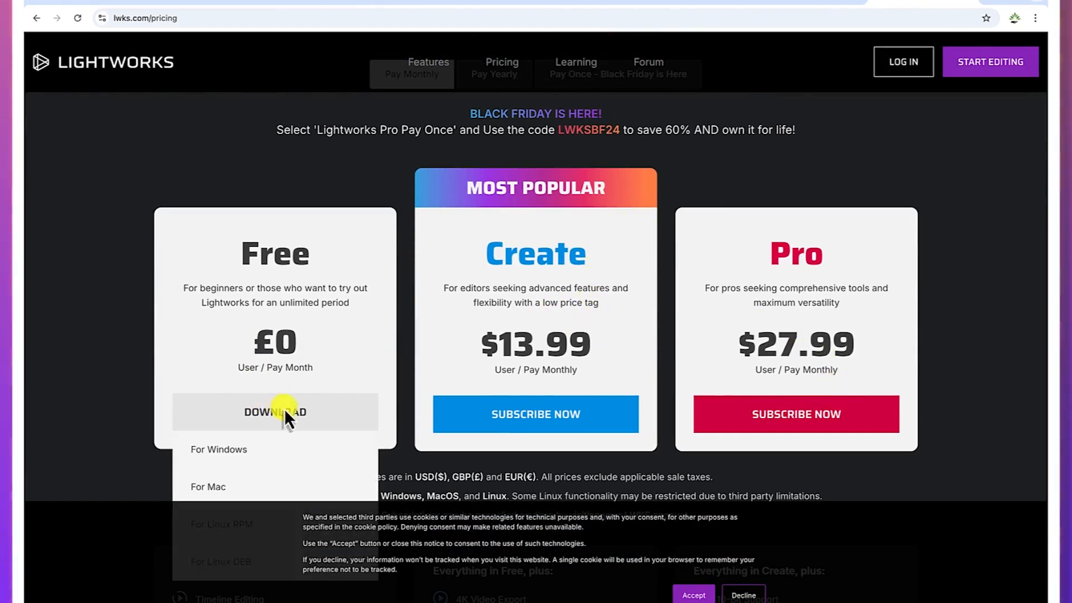
{"action": "scroll", "coordinate": [251, 414], "scroll_direction": "down", "scroll_amount": 2}
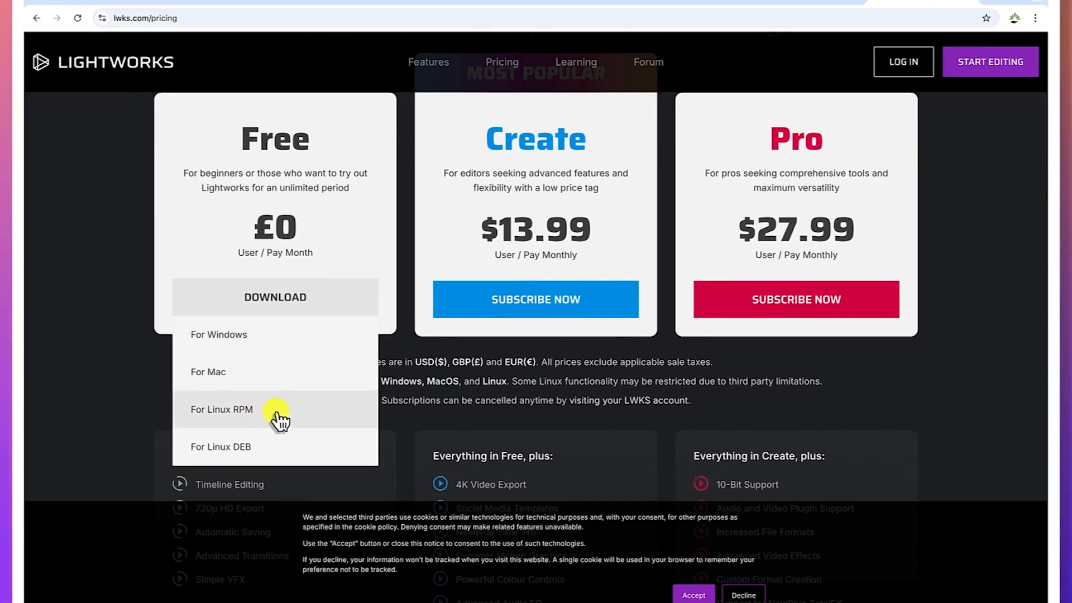
{"action": "scroll", "coordinate": [277, 421], "scroll_direction": "down", "scroll_amount": 1}
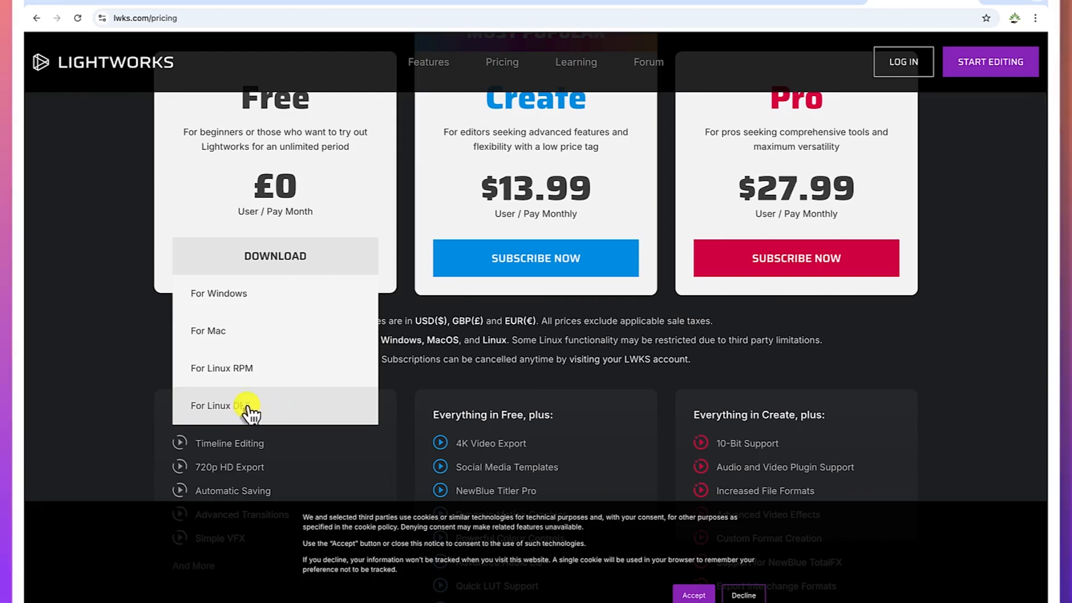
{"action": "mouse_move", "coordinate": [313, 246]}
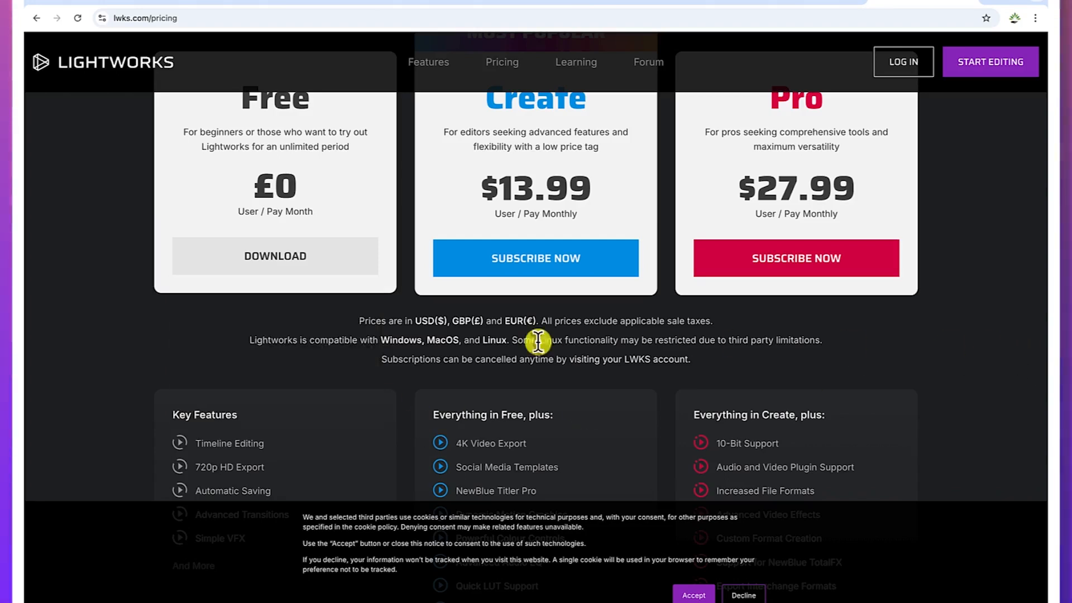
{"action": "left_click", "coordinate": [696, 597]}
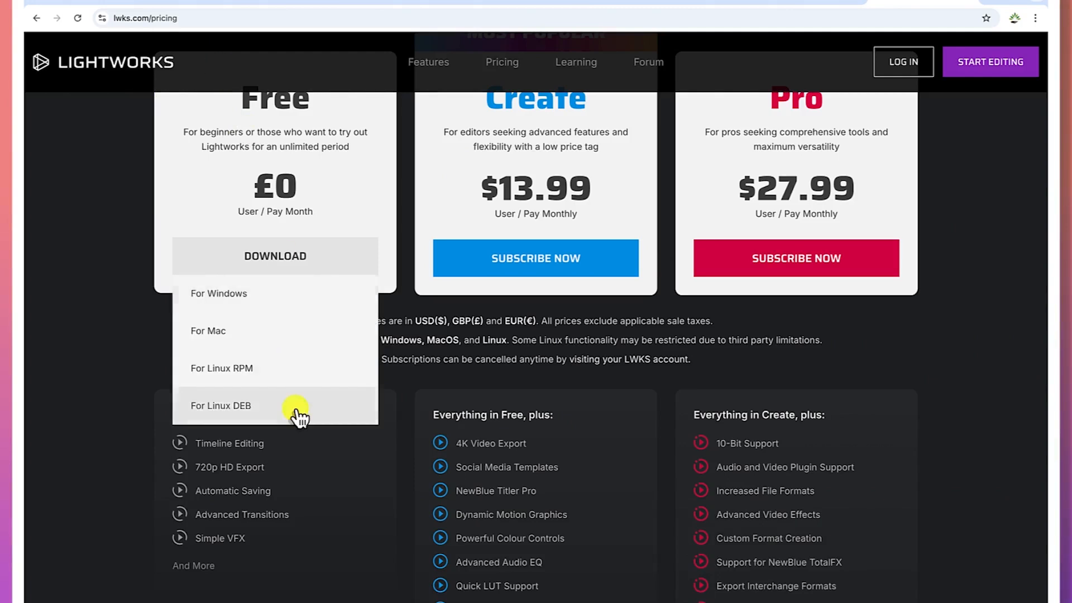
Launch the installed Lightworks application and dismiss its Black Friday promotion
{"action": "mouse_move", "coordinate": [445, 593]}
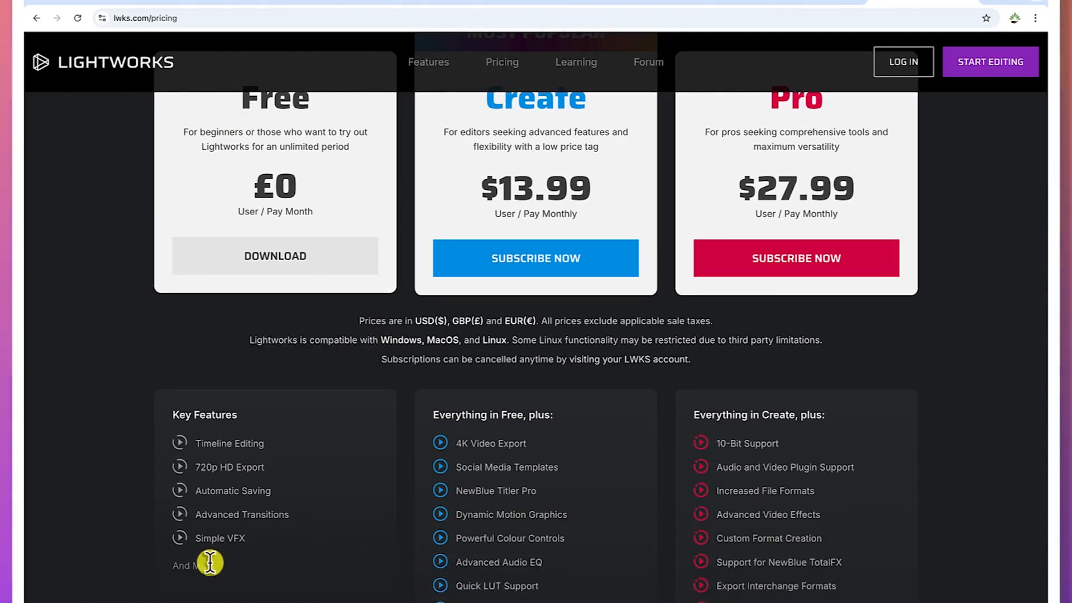
{"action": "mouse_move", "coordinate": [149, 595]}
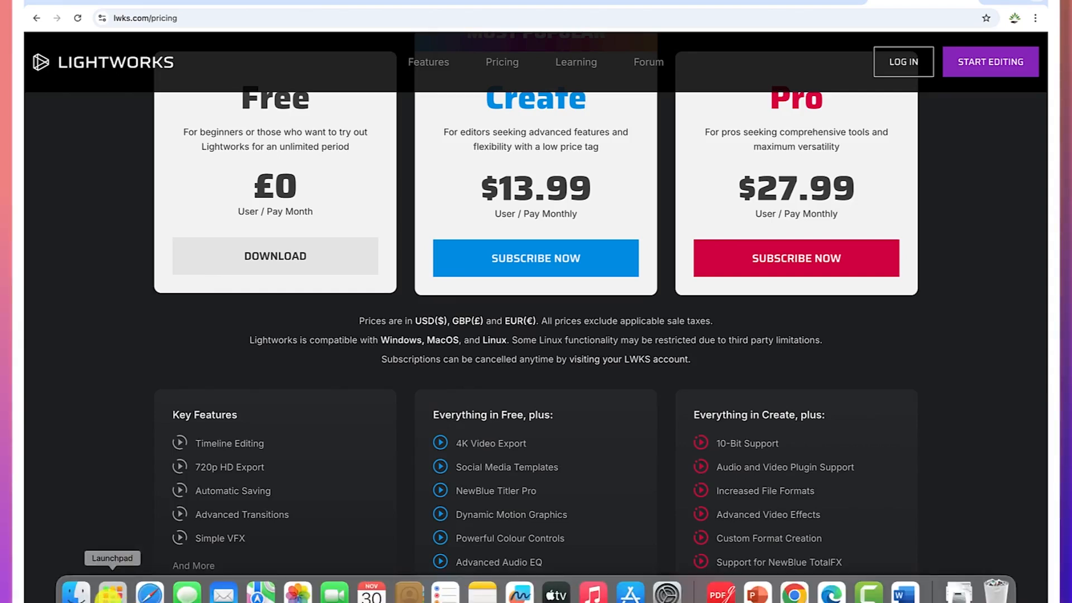
{"action": "left_click", "coordinate": [112, 594]}
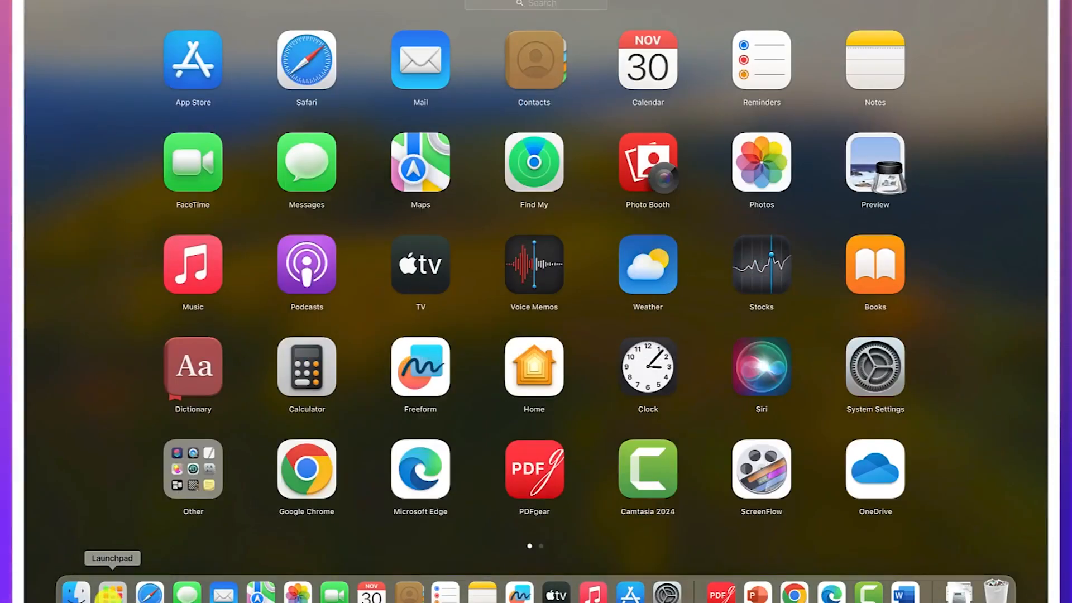
{"action": "scroll", "coordinate": [113, 594], "scroll_direction": "down", "scroll_amount": 2}
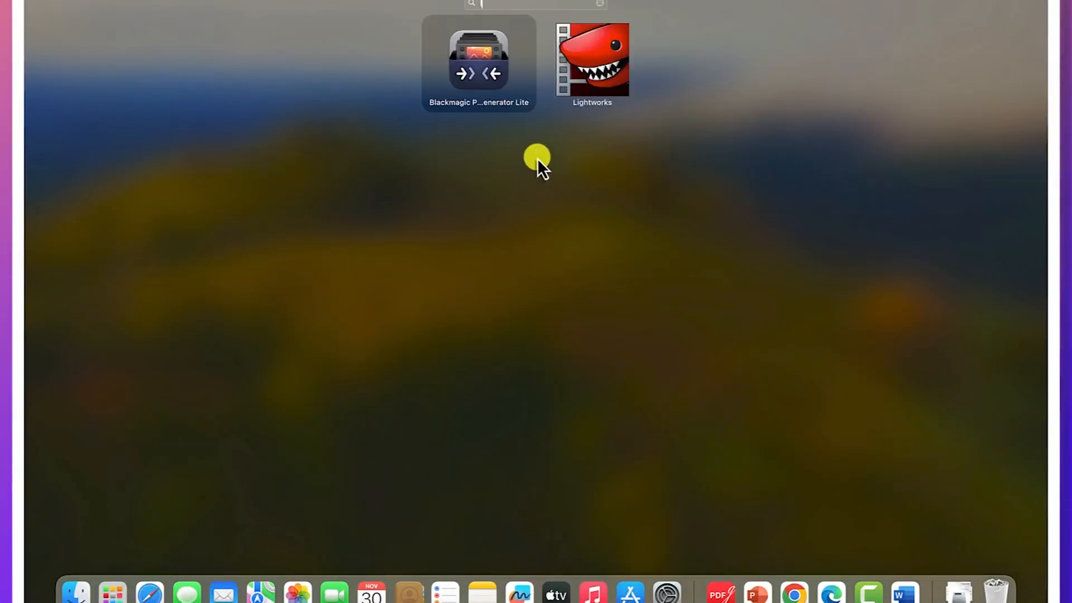
{"action": "left_click", "coordinate": [590, 69]}
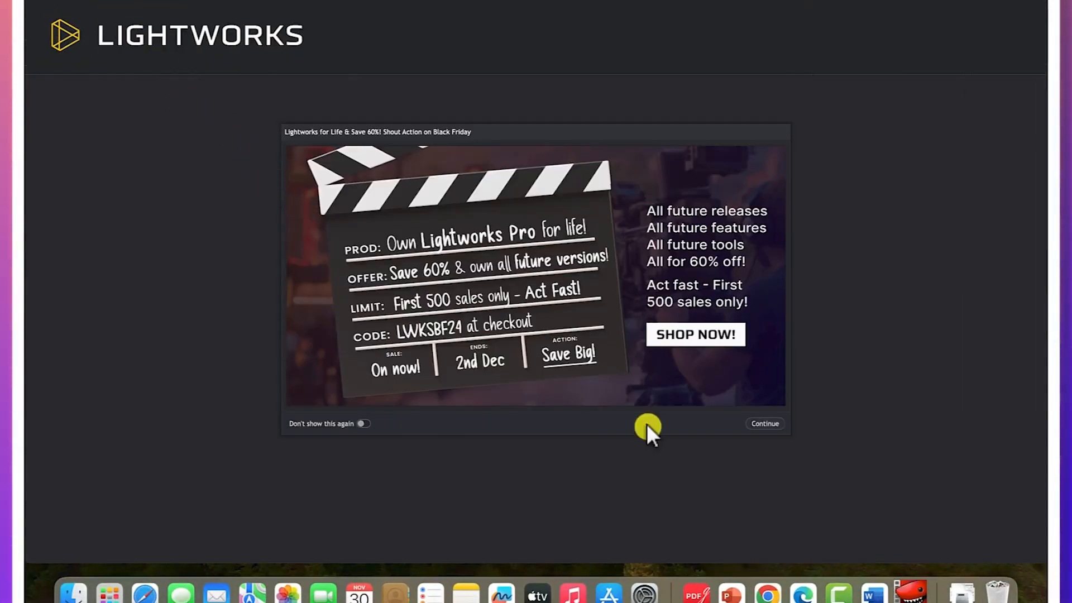
{"action": "left_click", "coordinate": [765, 423]}
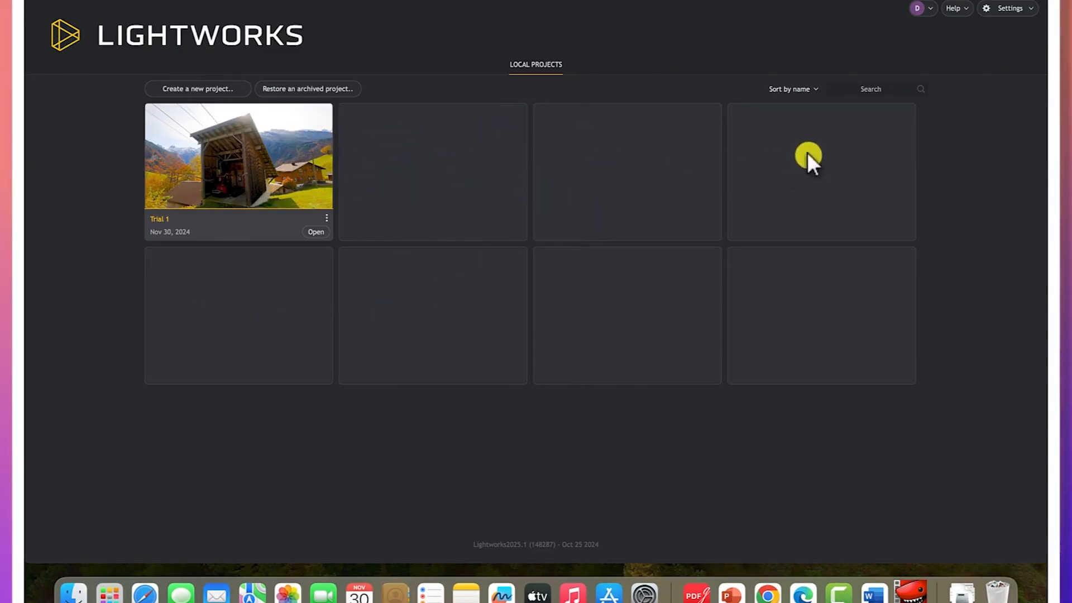
{"action": "left_click", "coordinate": [815, 89]}
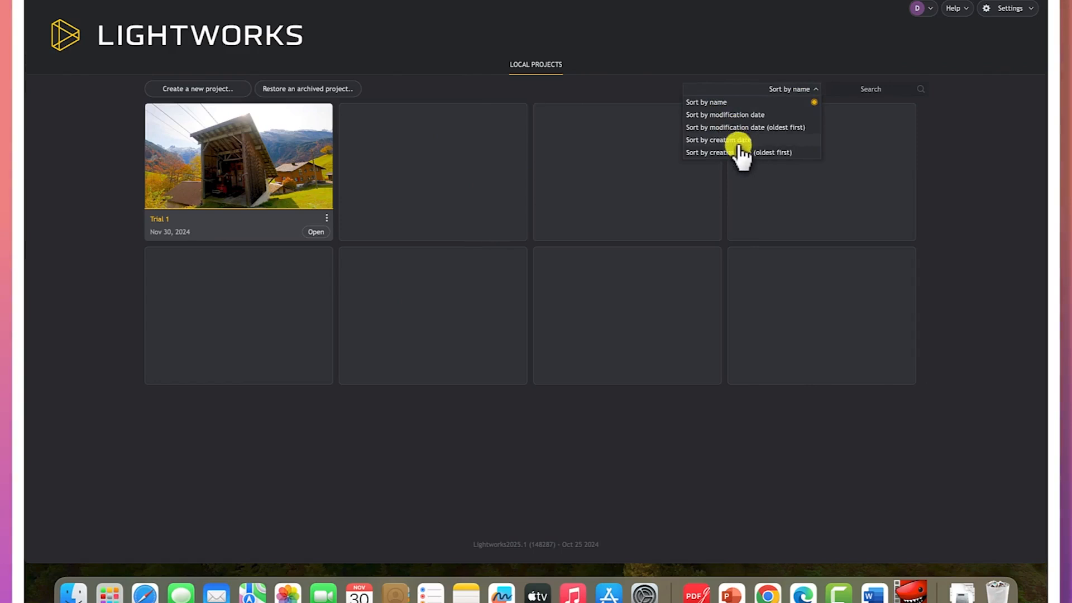
{"action": "left_click", "coordinate": [591, 89]}
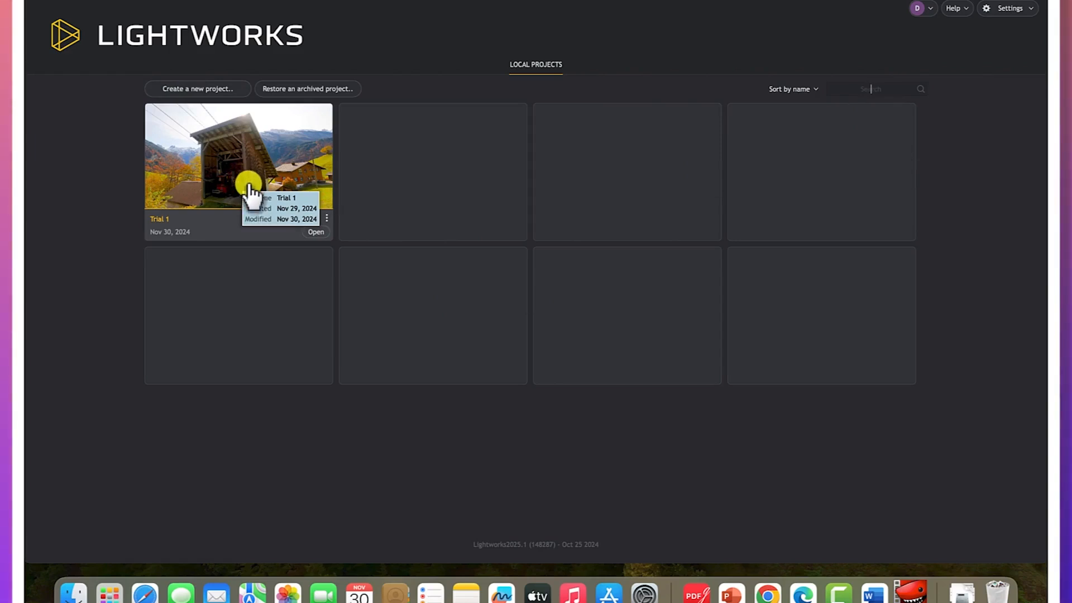
Start a new project named "Example 1" with the notes "Tourism project"
{"action": "left_click", "coordinate": [212, 94]}
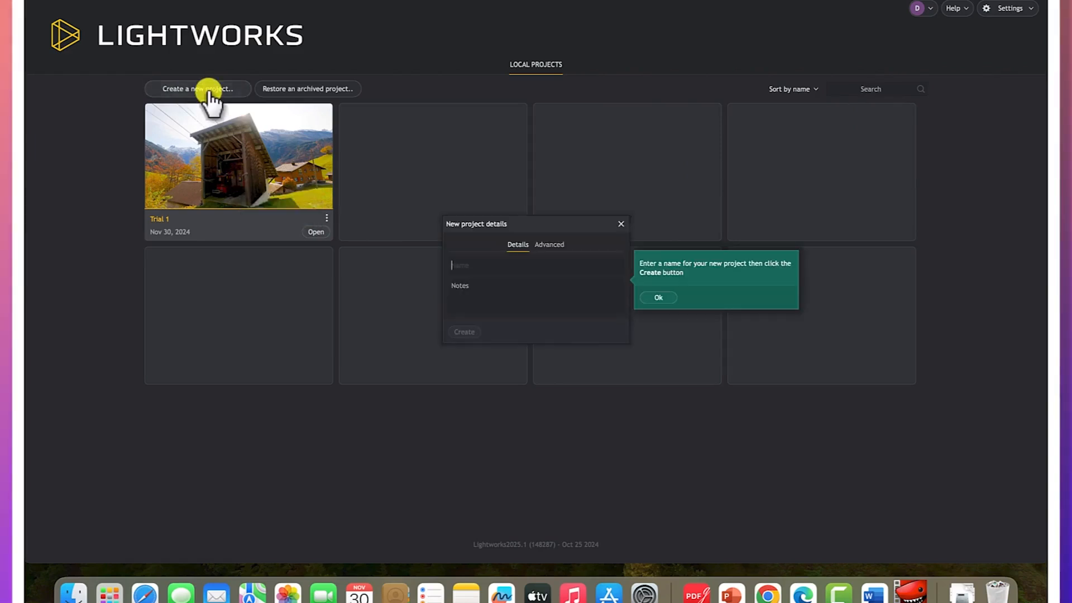
{"action": "left_click", "coordinate": [467, 260]}
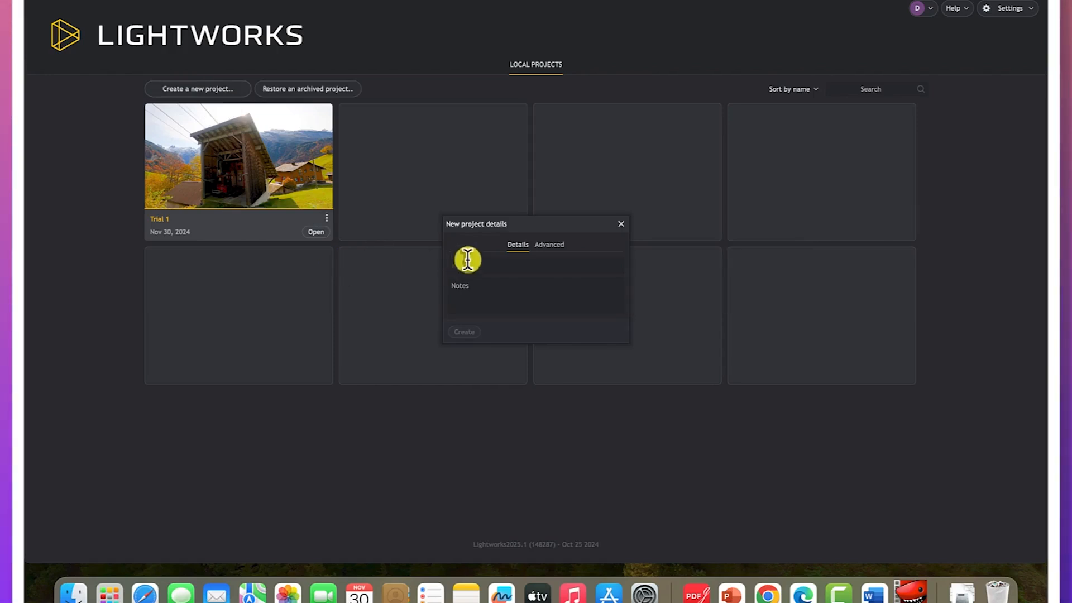
{"action": "type", "text": "Example 1"}
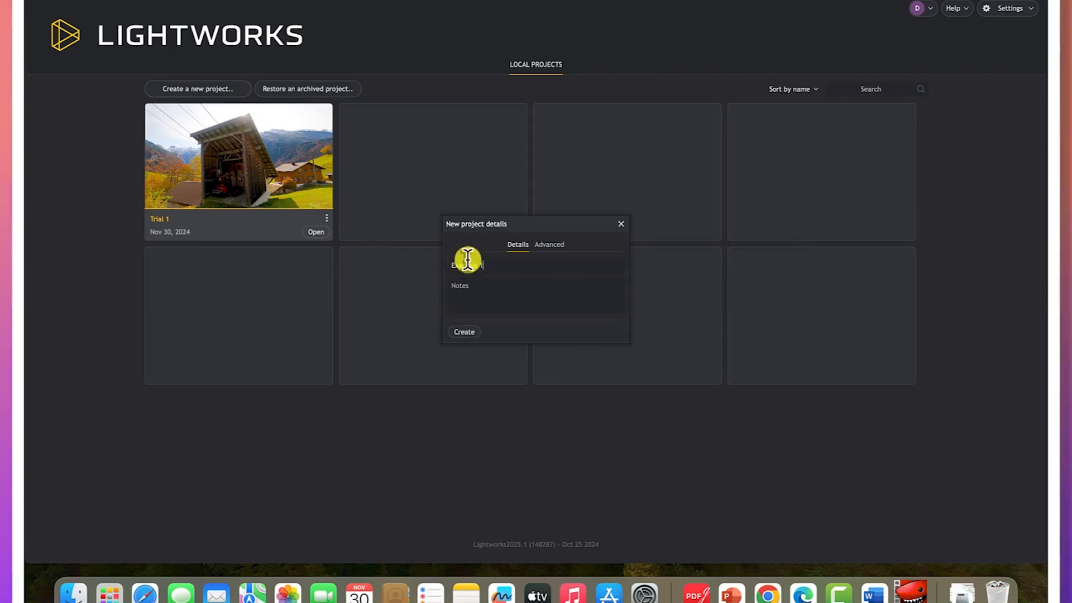
{"action": "left_click", "coordinate": [485, 301]}
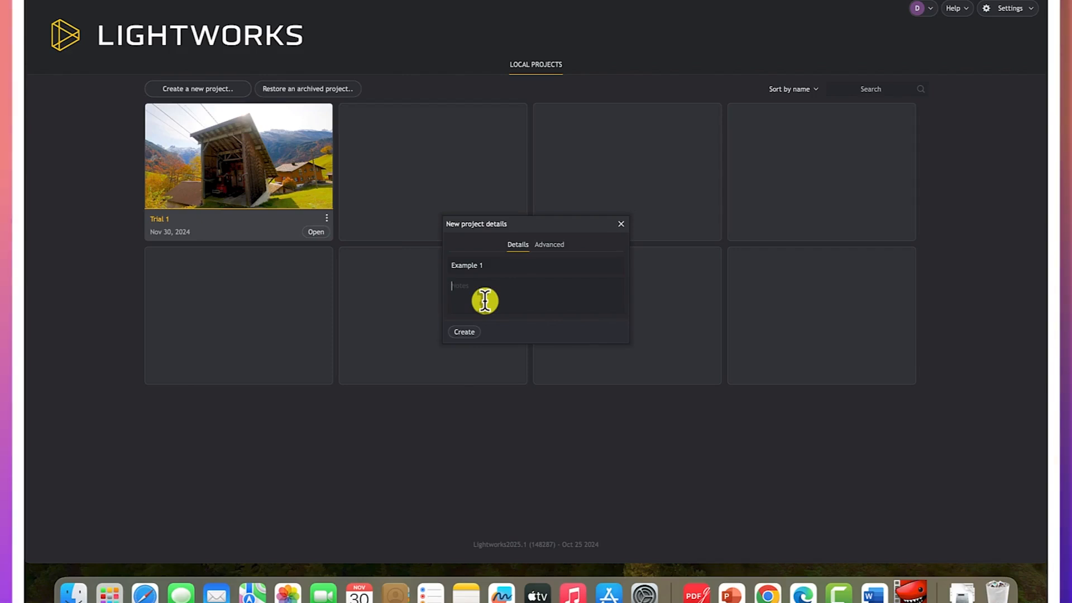
{"action": "type", "text": "Trou"}
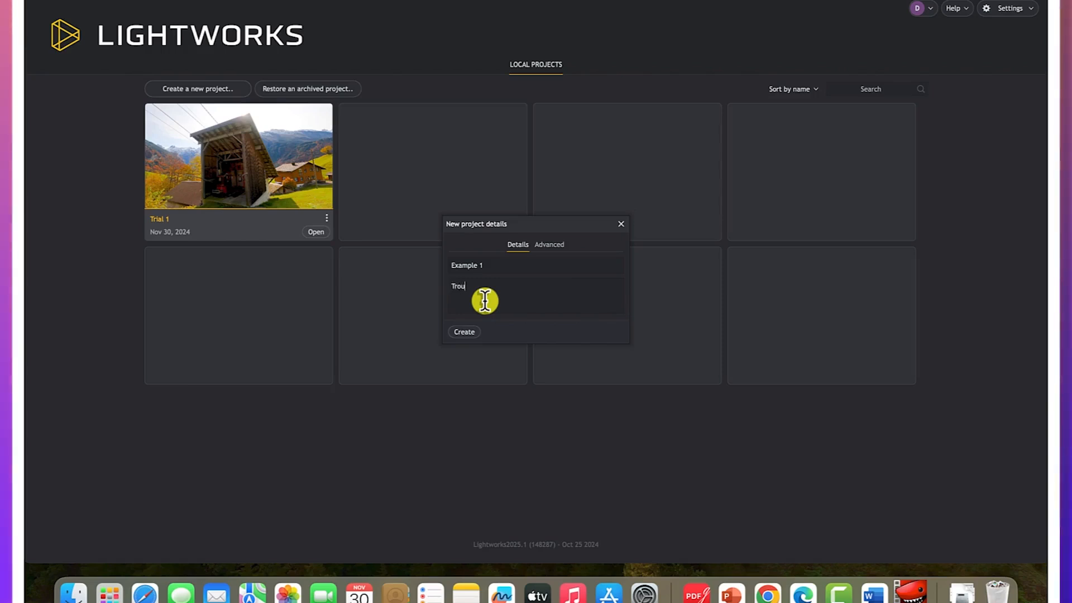
{"action": "type", "text": "opo"}
{"action": "key", "text": "BackSpace"}
{"action": "key", "text": "BackSpace"}
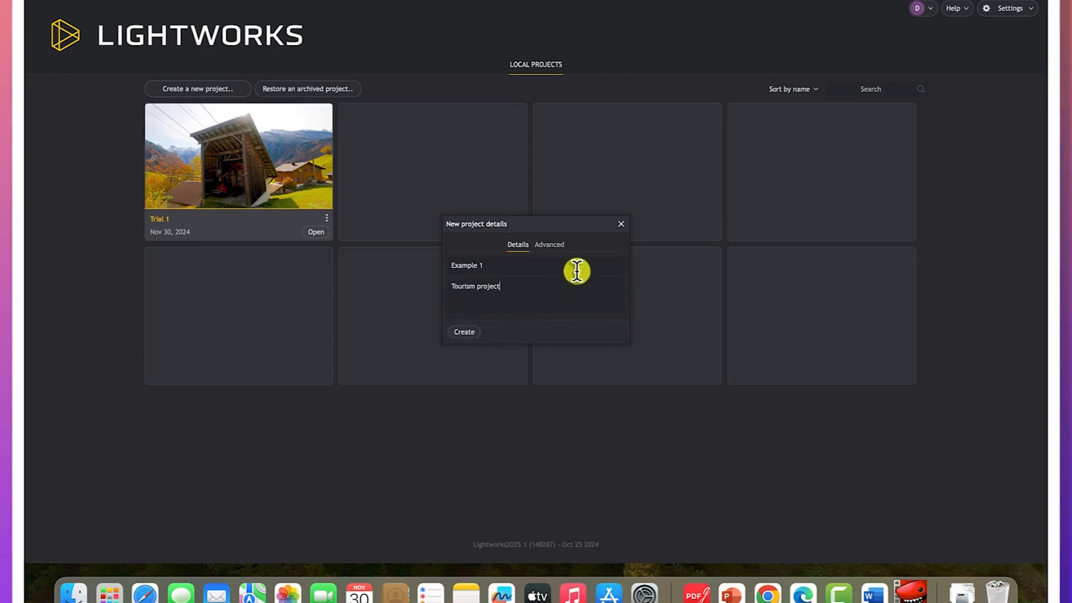
Check the advanced details of the Example 1 project and create it
{"action": "left_click", "coordinate": [551, 245]}
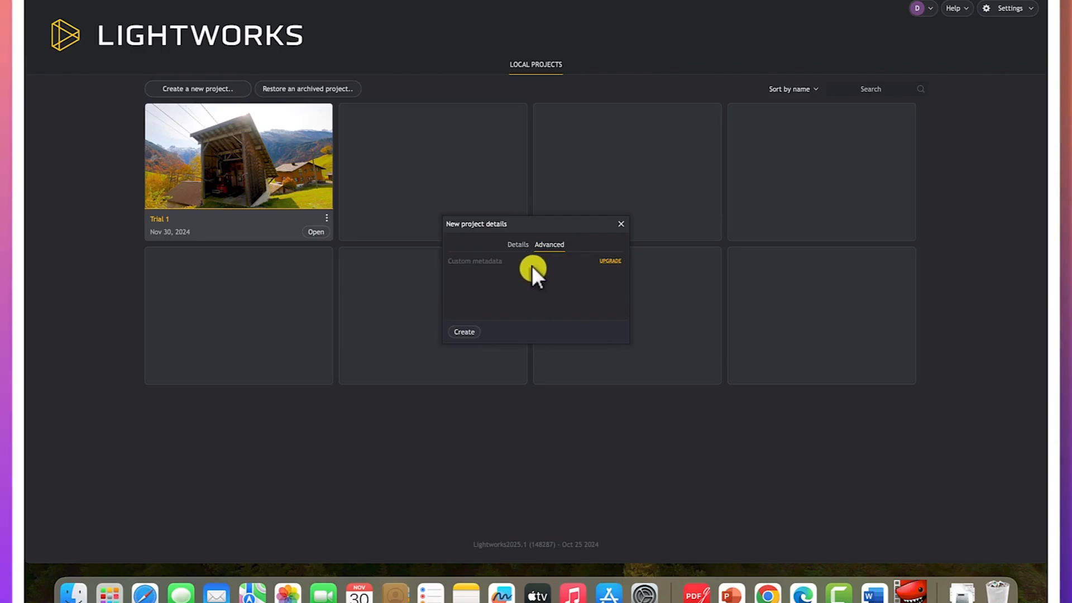
{"action": "left_click", "coordinate": [517, 244]}
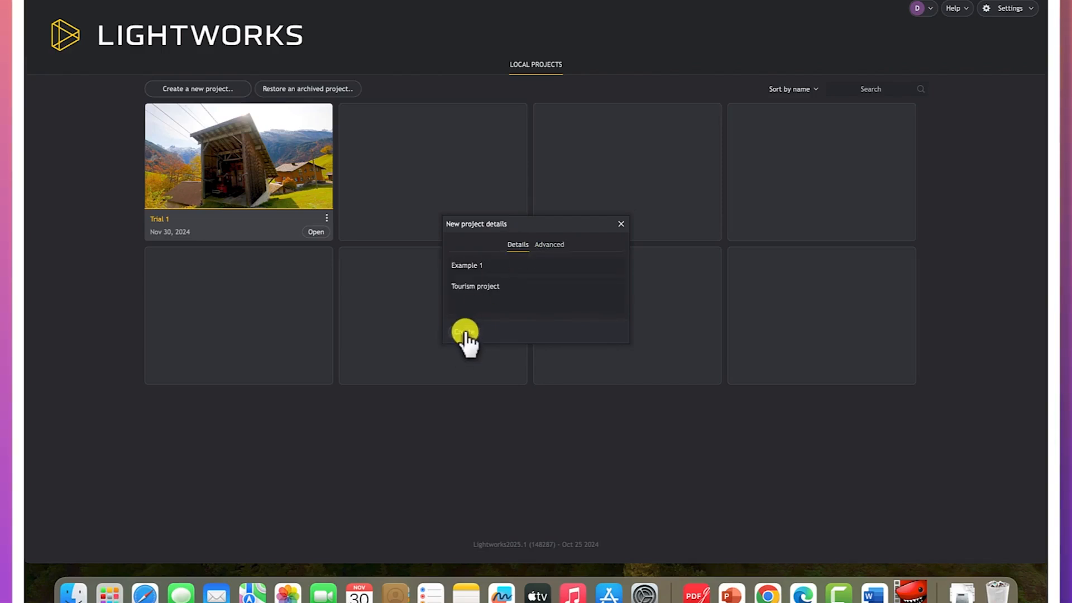
{"action": "left_click", "coordinate": [465, 332]}
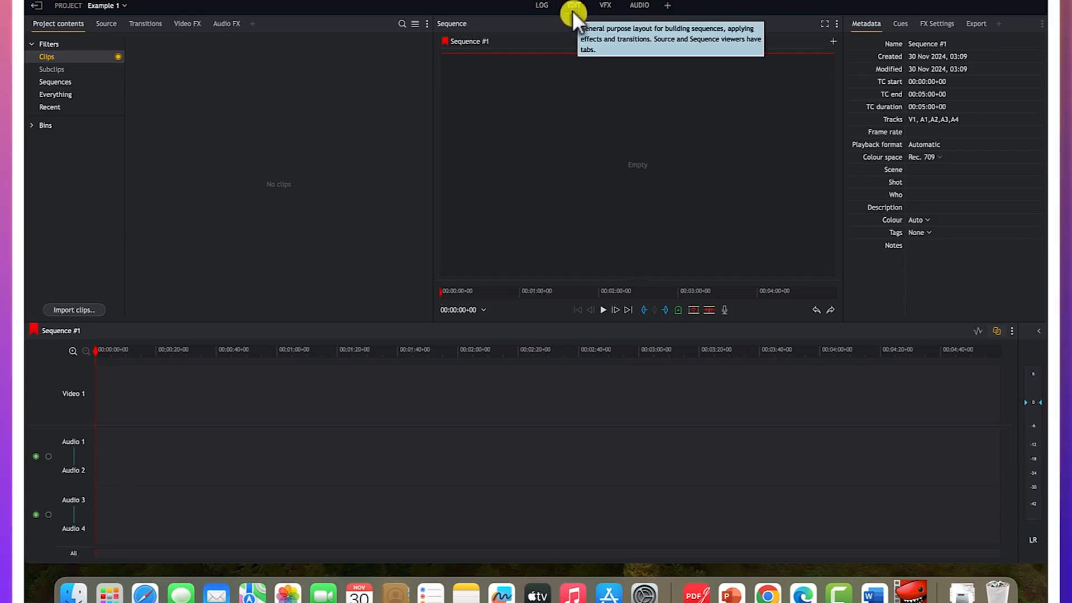
View the Log workspace layout and return to the Edit layout
{"action": "left_click", "coordinate": [540, 6]}
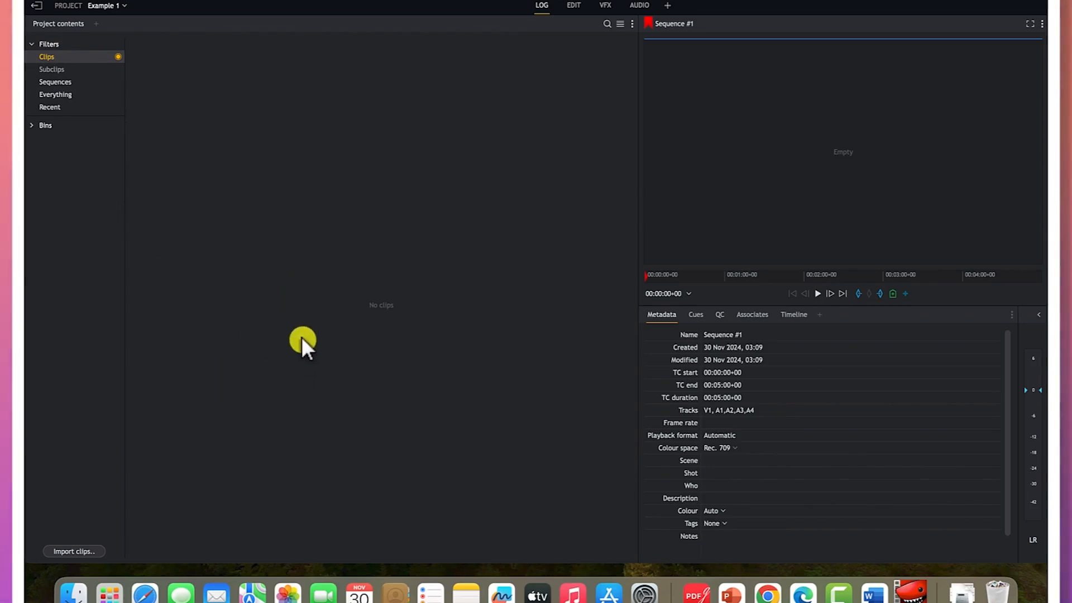
{"action": "left_click", "coordinate": [573, 7]}
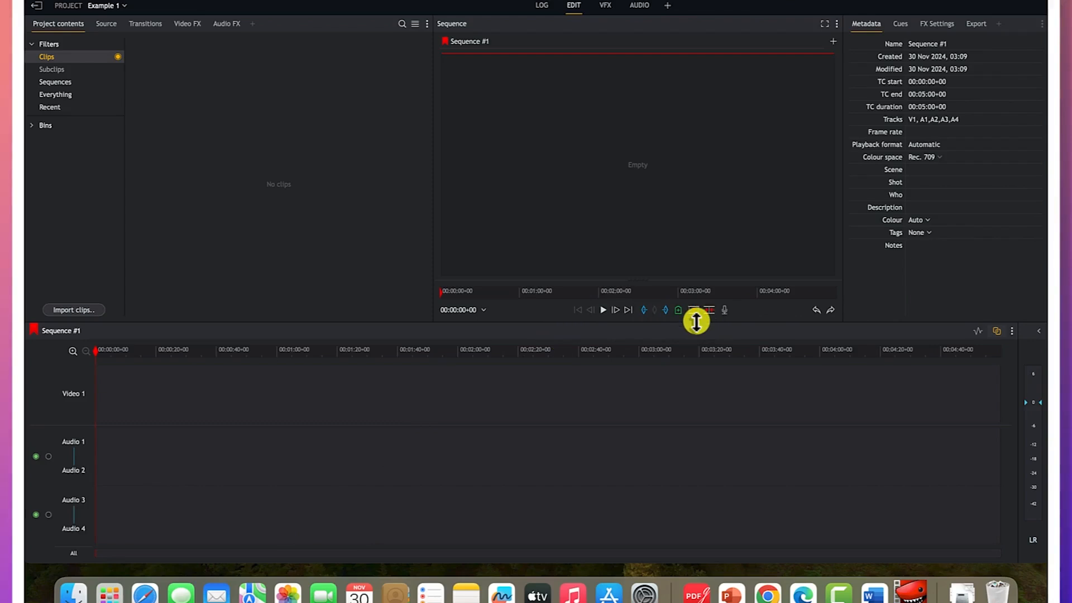
View the VFX workspace layout and browse its Transform, Key, Matte, Mix and Text effect categories
{"action": "left_click", "coordinate": [604, 8]}
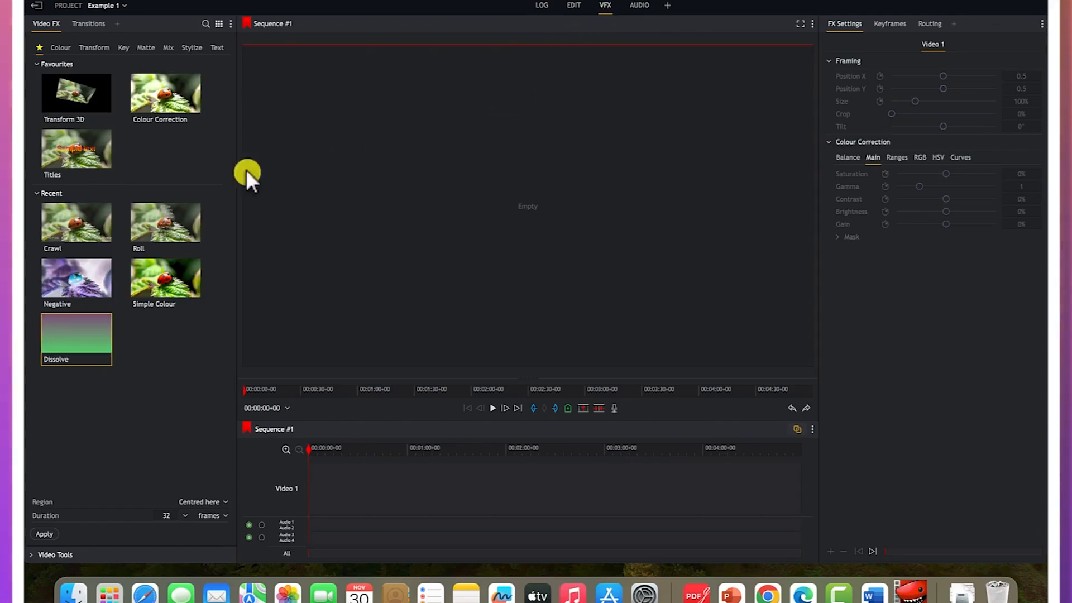
{"action": "left_click", "coordinate": [94, 48]}
{"action": "left_click", "coordinate": [124, 48]}
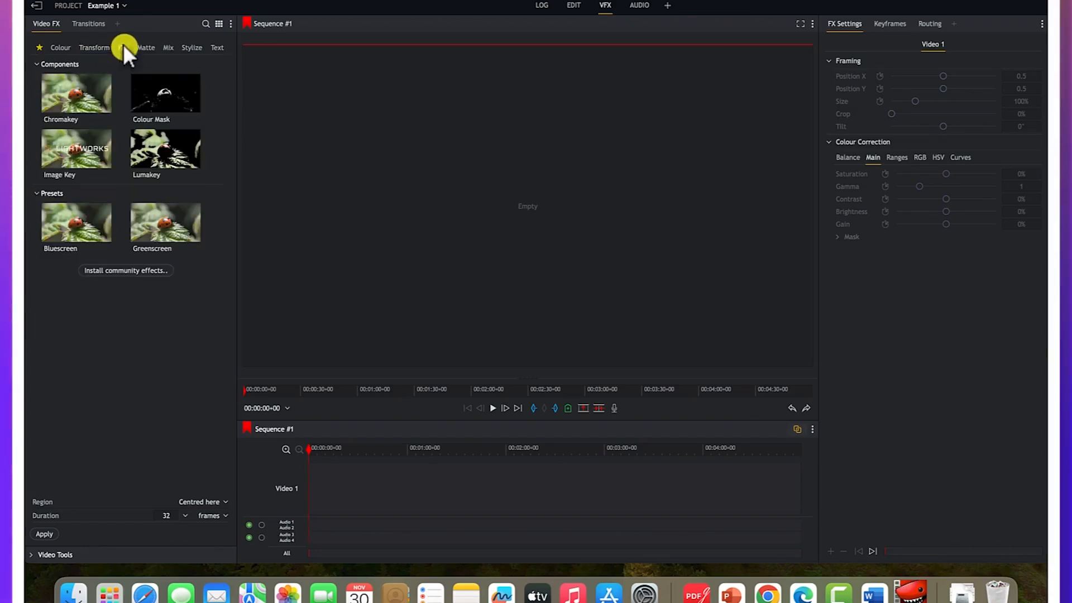
{"action": "left_click", "coordinate": [144, 47]}
{"action": "left_click", "coordinate": [167, 44]}
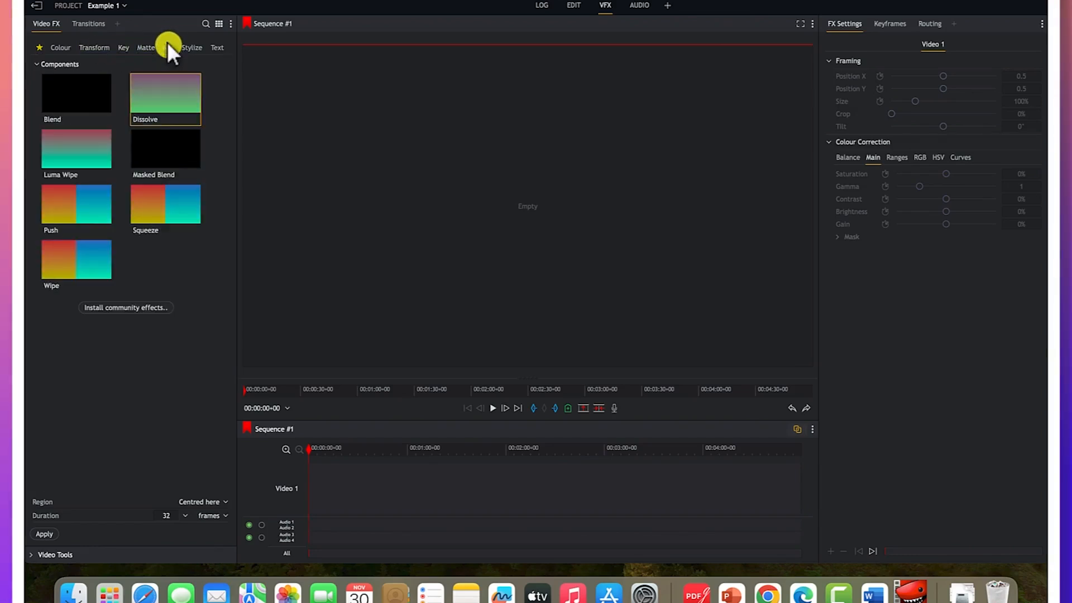
{"action": "left_click", "coordinate": [216, 46]}
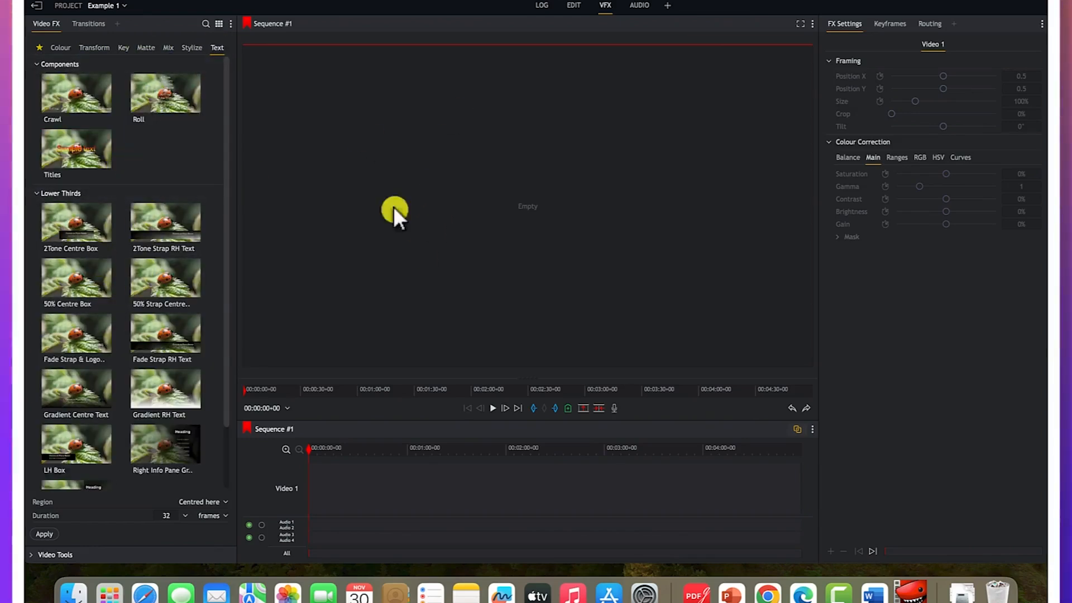
View the Audio workspace layout with its keyframes and the list of panels that can be added, dismissing the layout reset tip
{"action": "left_click", "coordinate": [641, 6]}
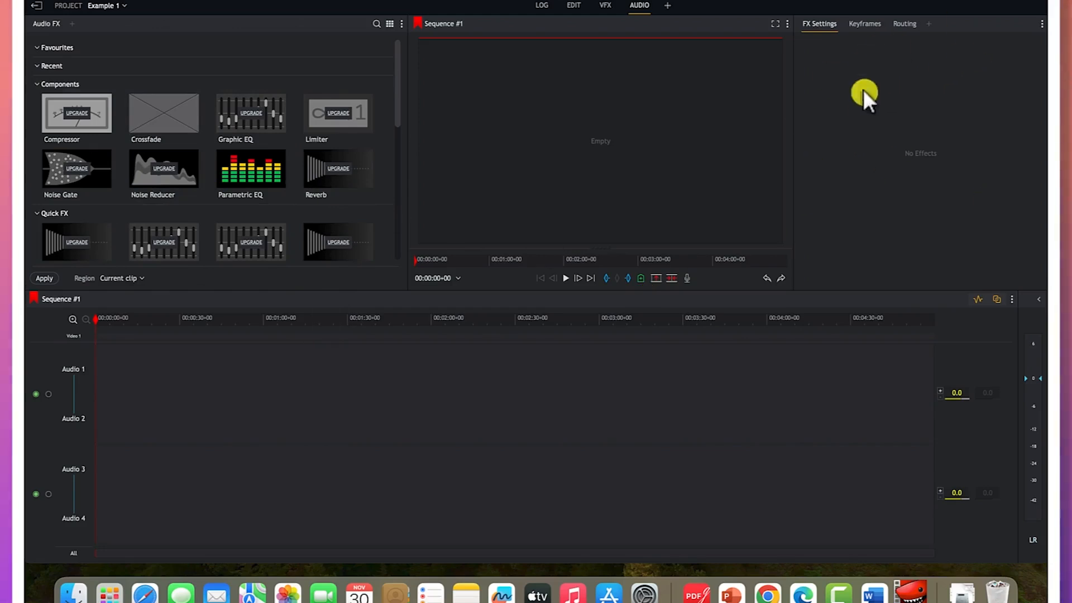
{"action": "left_click", "coordinate": [862, 25]}
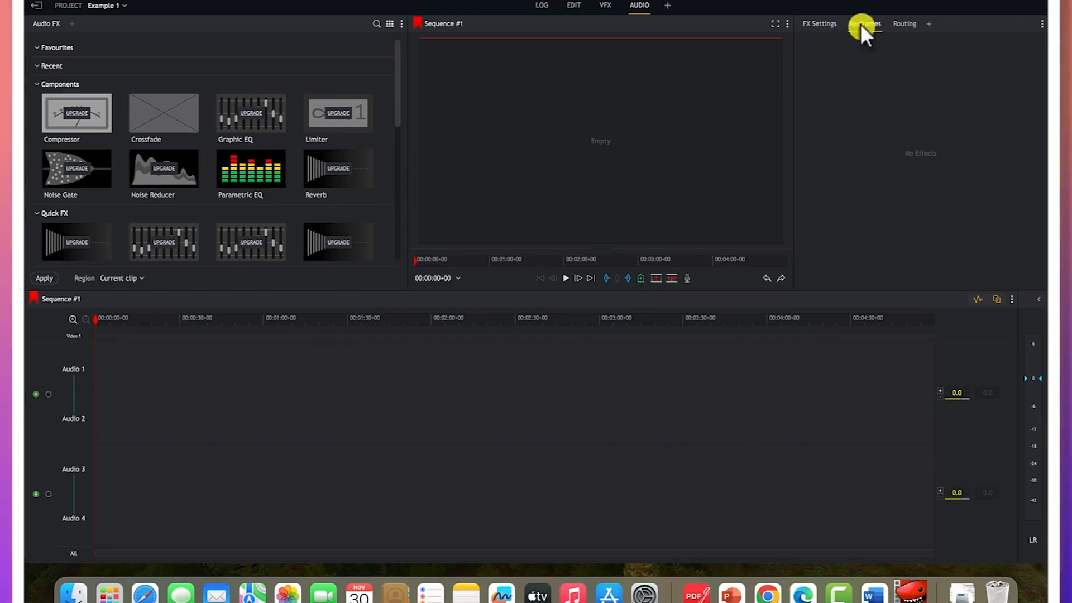
{"action": "left_click", "coordinate": [930, 24]}
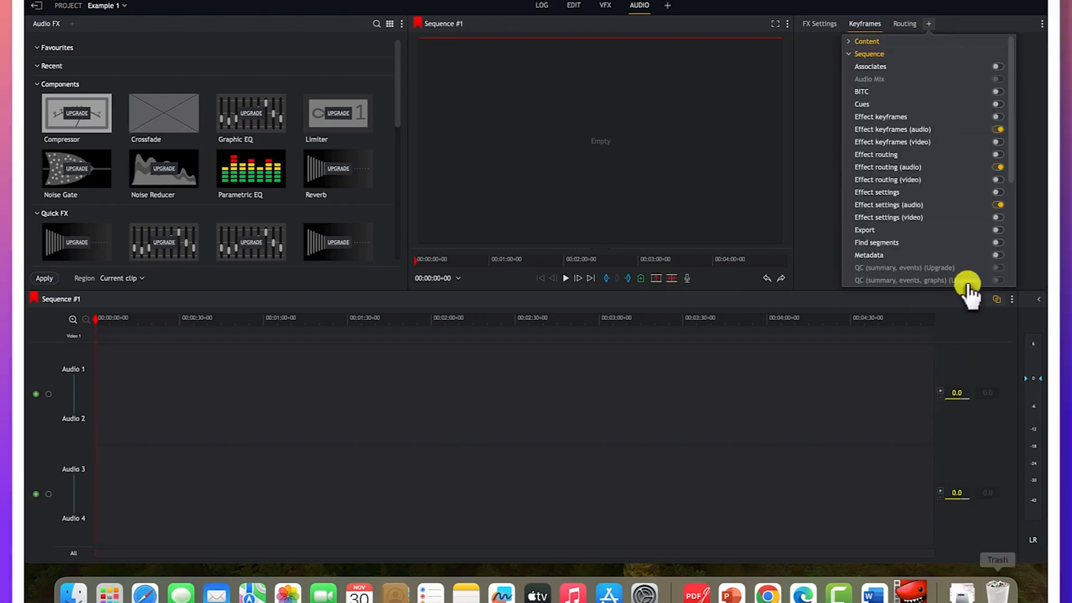
{"action": "left_click", "coordinate": [449, 438]}
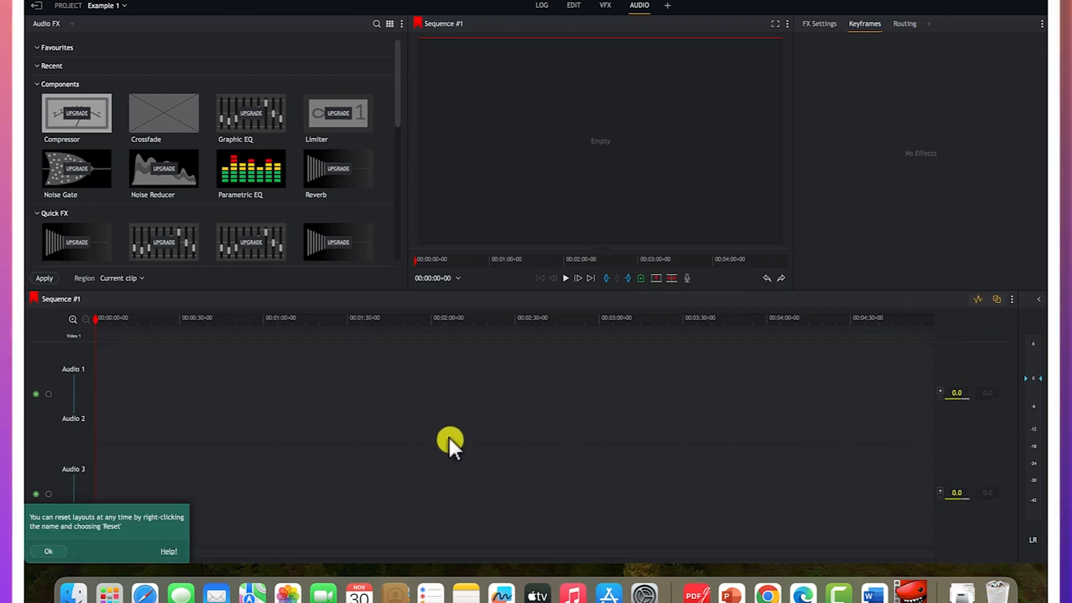
{"action": "left_click", "coordinate": [48, 551]}
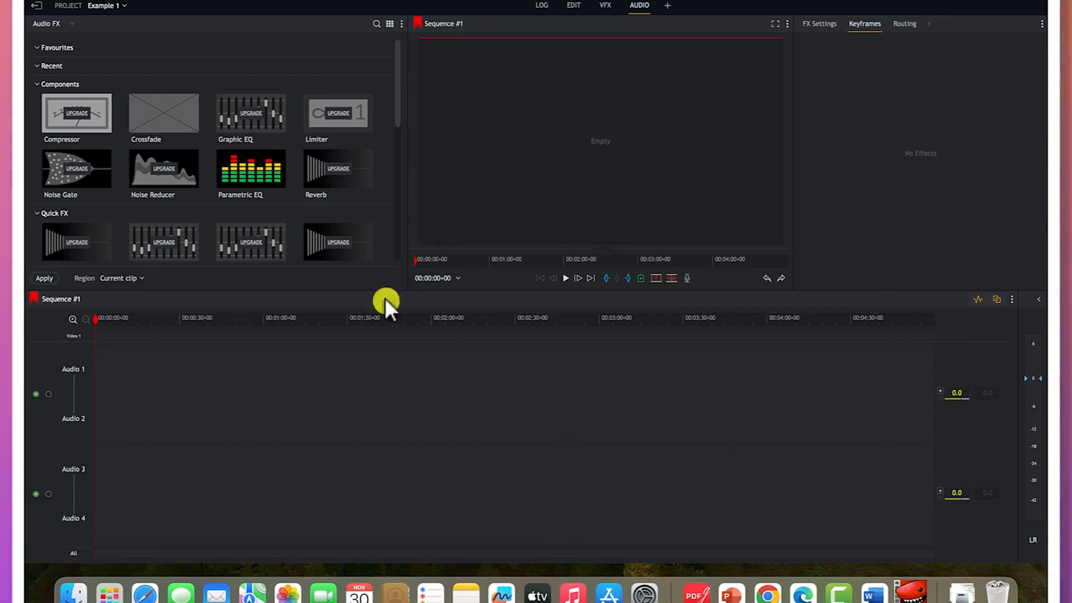
Look through the list of additional workspace layouts and close it without adding one
{"action": "left_click", "coordinate": [669, 11]}
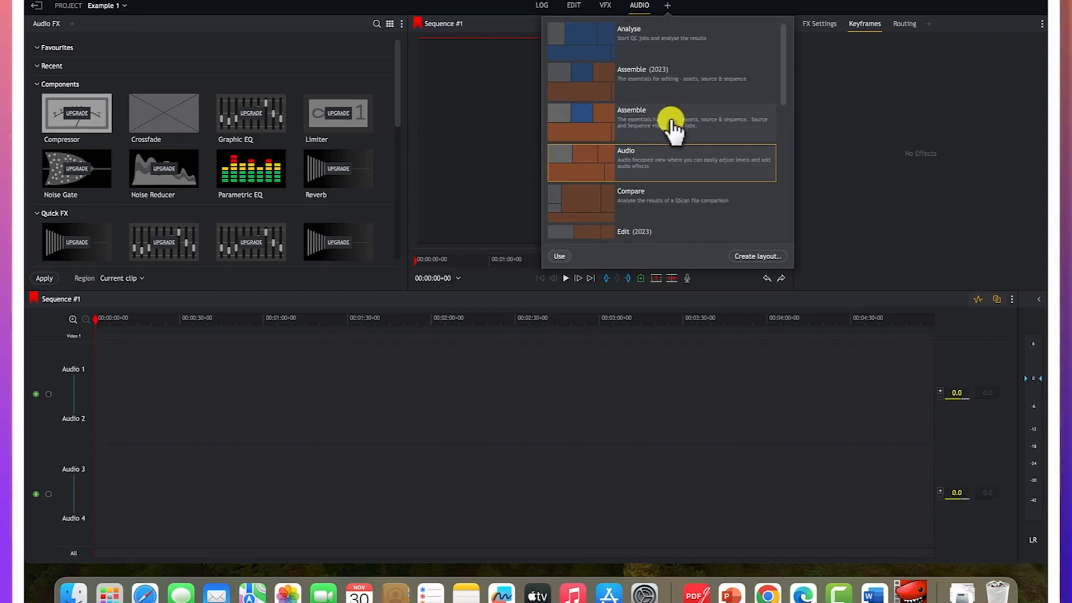
{"action": "scroll", "coordinate": [685, 211], "scroll_direction": "down", "scroll_amount": 5}
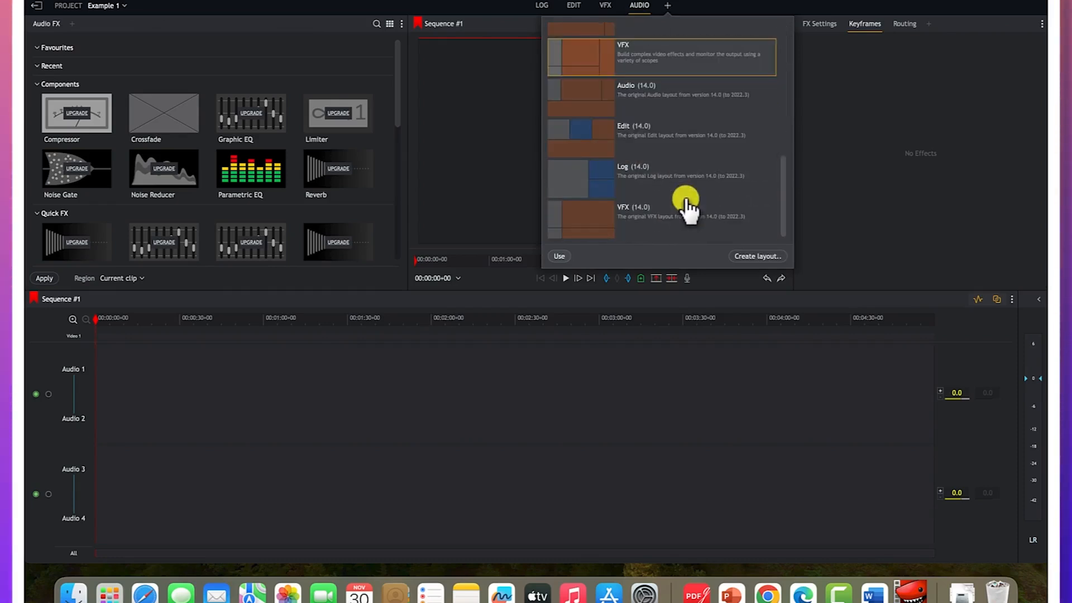
{"action": "scroll", "coordinate": [686, 211], "scroll_direction": "up", "scroll_amount": 5}
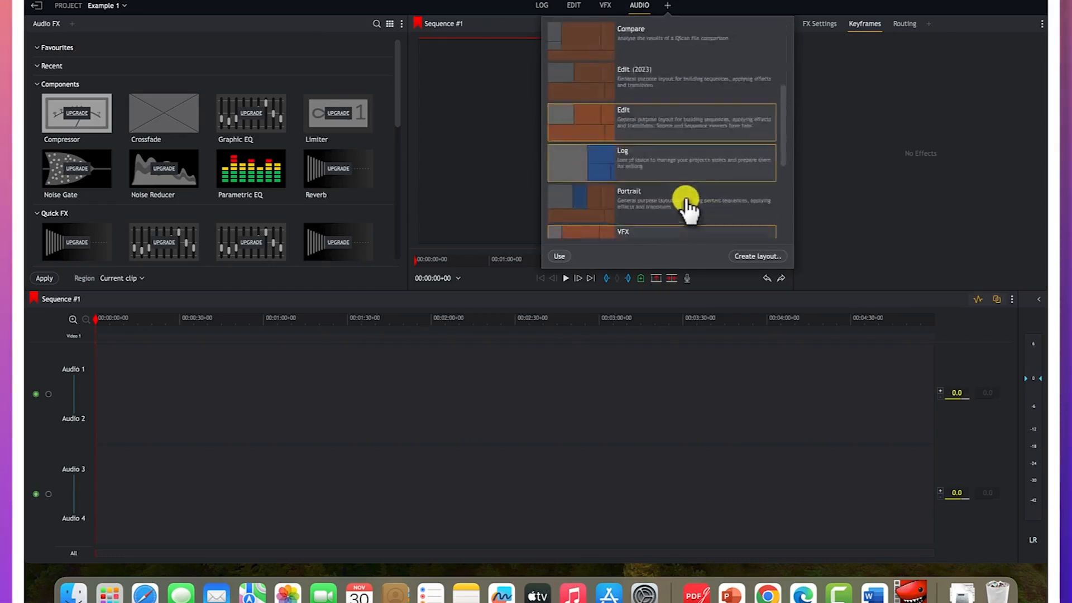
{"action": "scroll", "coordinate": [685, 211], "scroll_direction": "down", "scroll_amount": 5}
{"action": "scroll", "coordinate": [692, 167], "scroll_direction": "up", "scroll_amount": 5}
{"action": "left_click", "coordinate": [694, 172]}
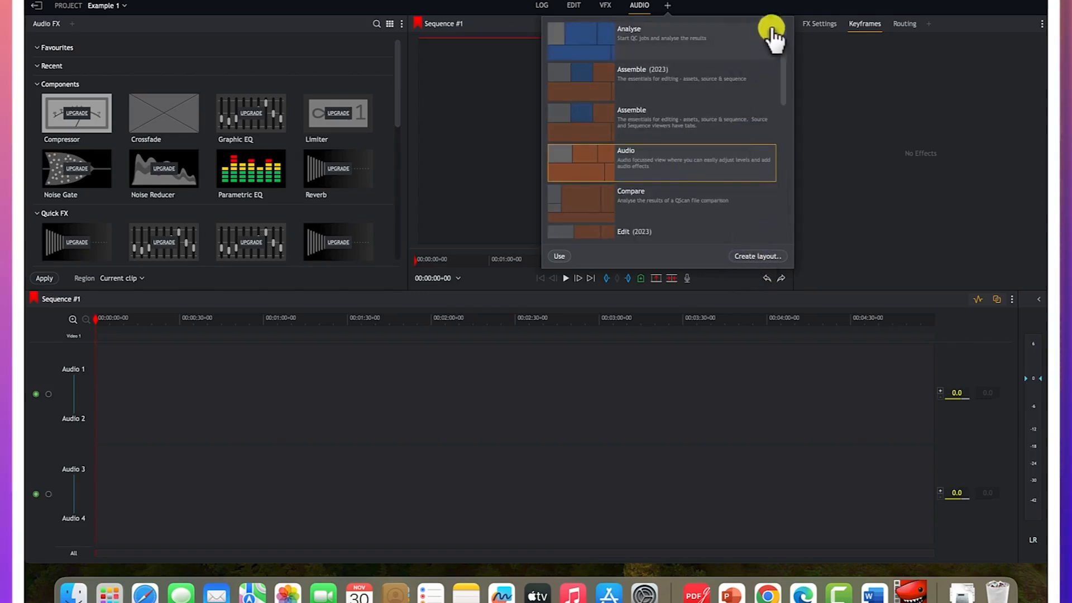
{"action": "left_click", "coordinate": [670, 7]}
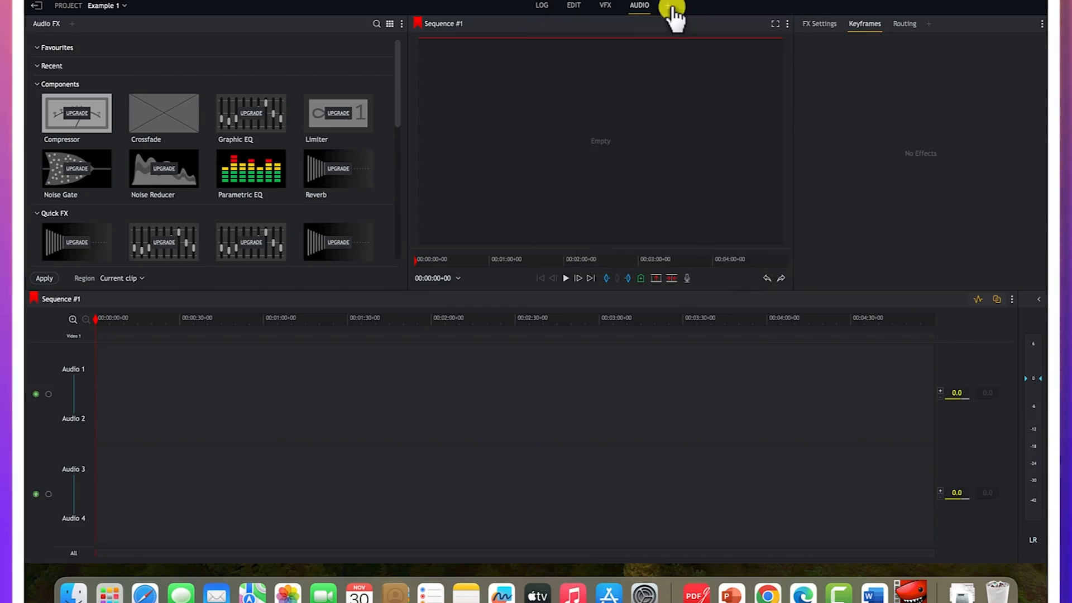
In the Log layout, import the Videos folder from Desktop > YouTube Videos > Davinci Resolve 19
{"action": "left_click", "coordinate": [542, 5]}
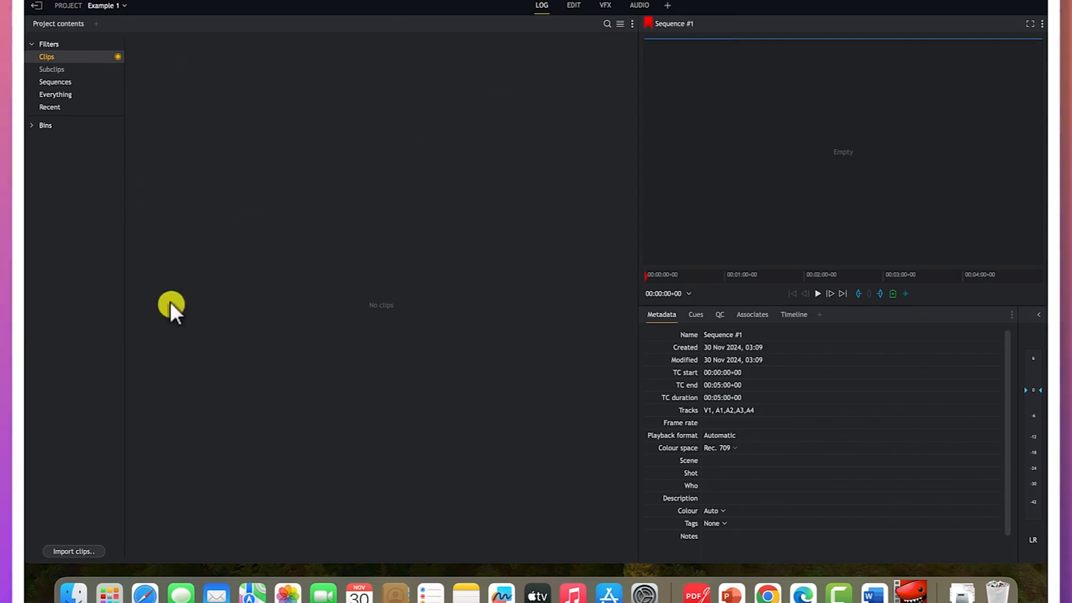
{"action": "left_click", "coordinate": [80, 550]}
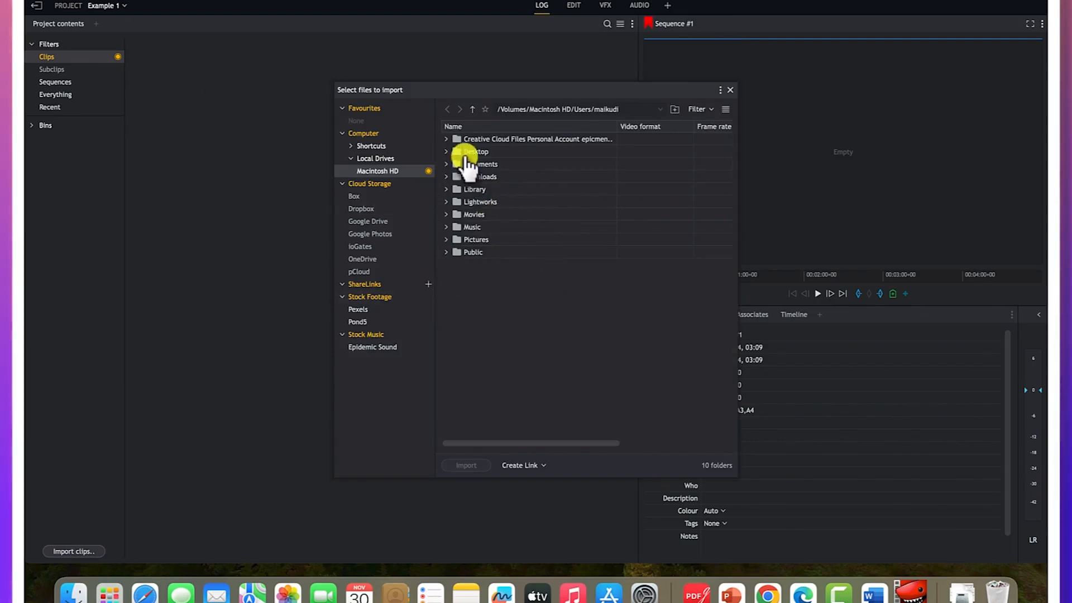
{"action": "left_click", "coordinate": [450, 151]}
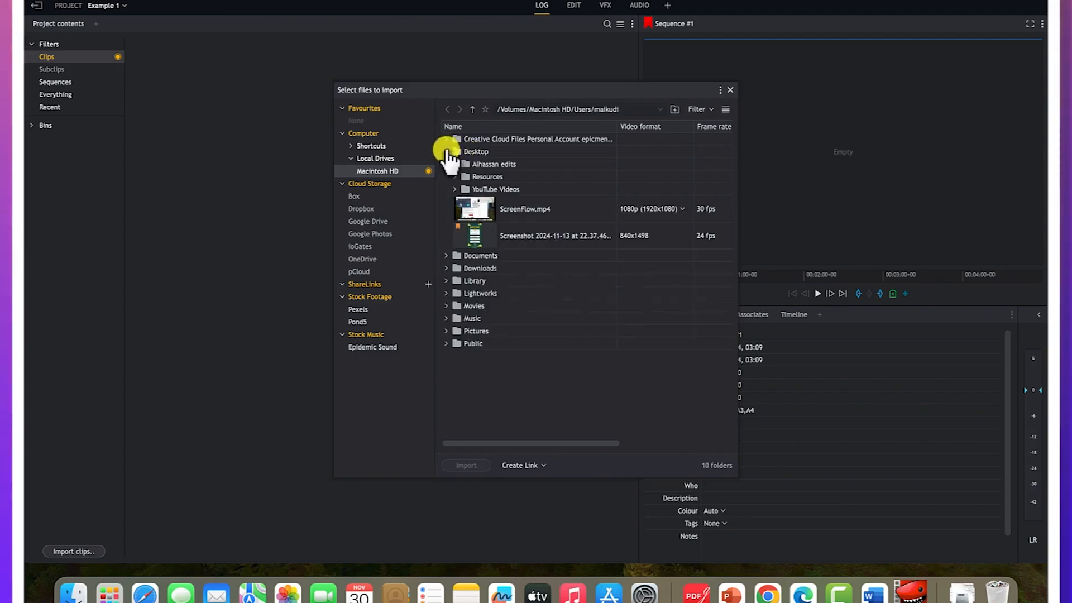
{"action": "left_click", "coordinate": [455, 189]}
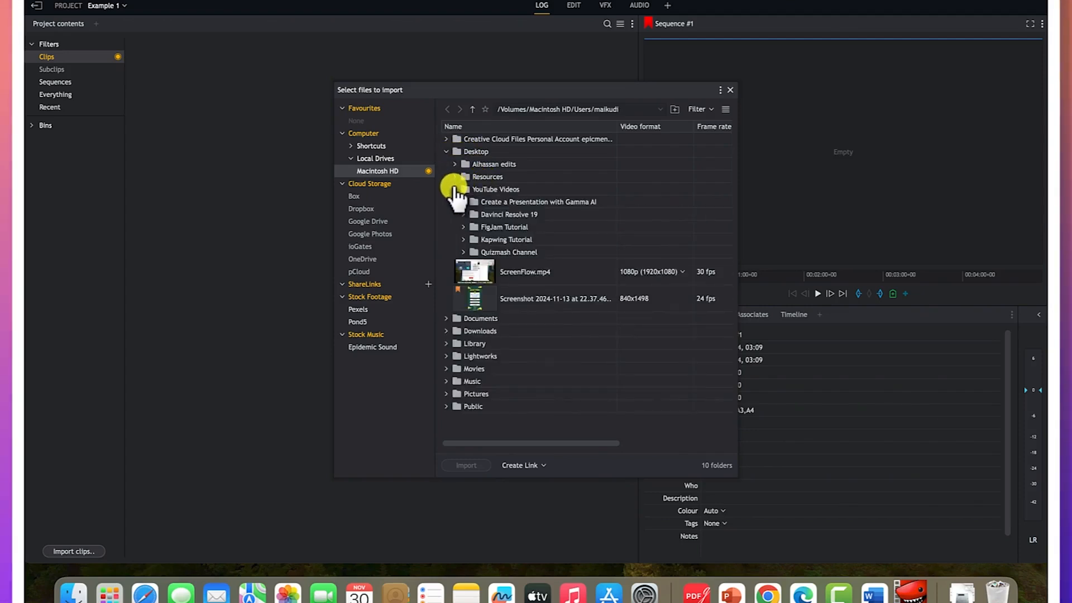
{"action": "left_click", "coordinate": [461, 214]}
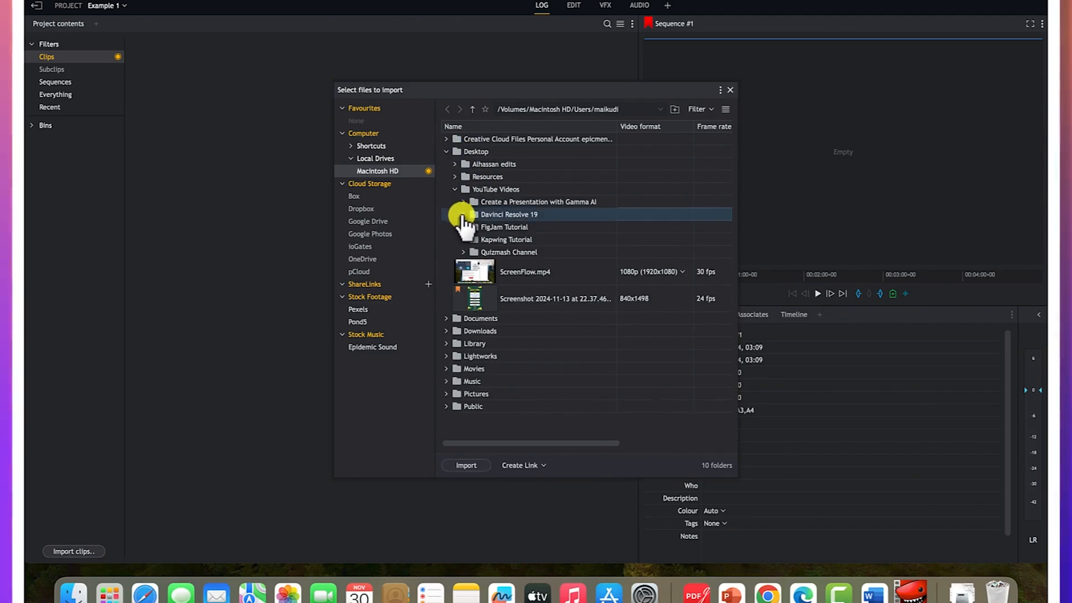
{"action": "left_click", "coordinate": [464, 216]}
{"action": "left_click", "coordinate": [497, 253]}
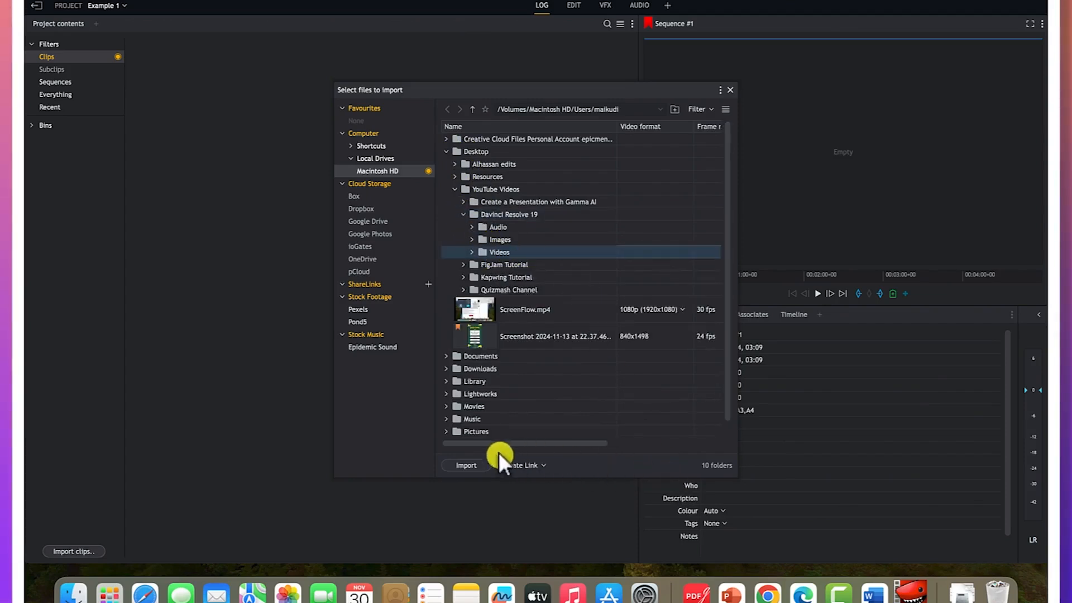
{"action": "left_click", "coordinate": [461, 466]}
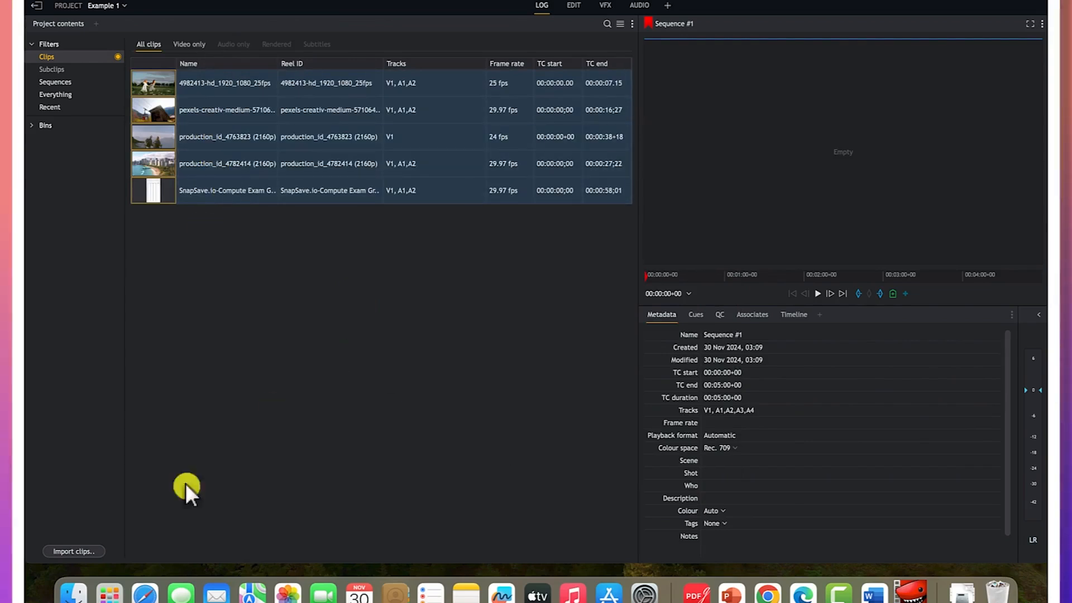
Import the Audio and Images folders together from the Davinci Resolve 19 folder on the Desktop
{"action": "left_click", "coordinate": [66, 551]}
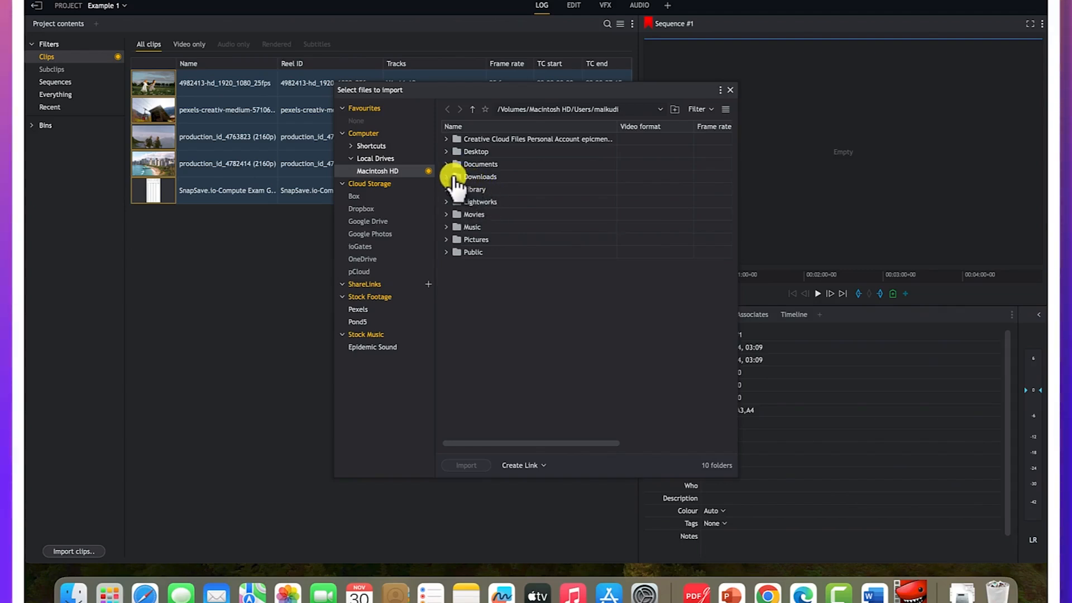
{"action": "left_click", "coordinate": [446, 151]}
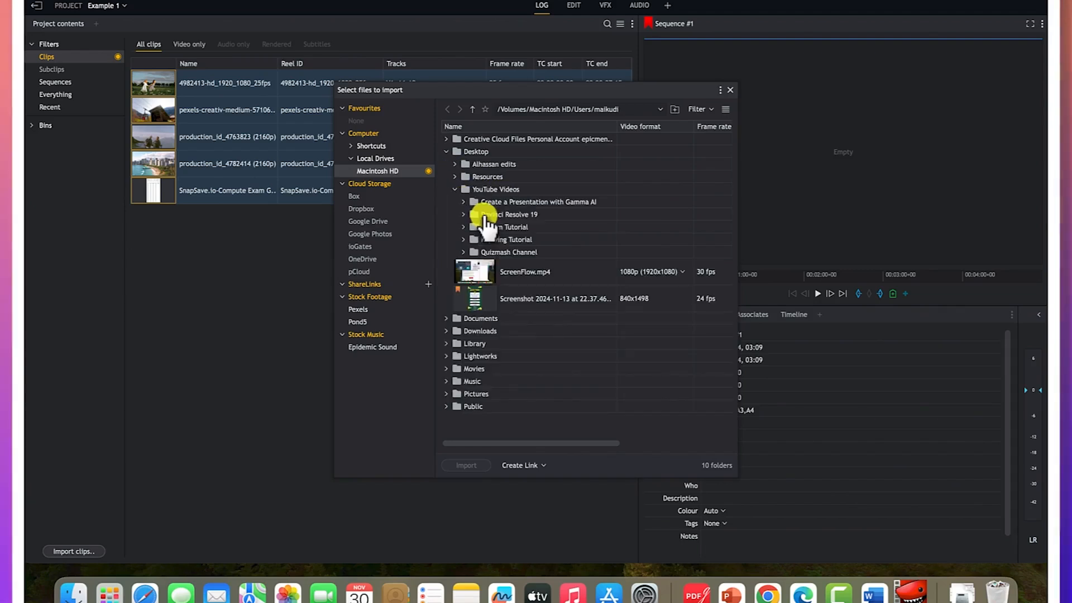
{"action": "left_click", "coordinate": [464, 215]}
{"action": "left_click", "coordinate": [494, 228]}
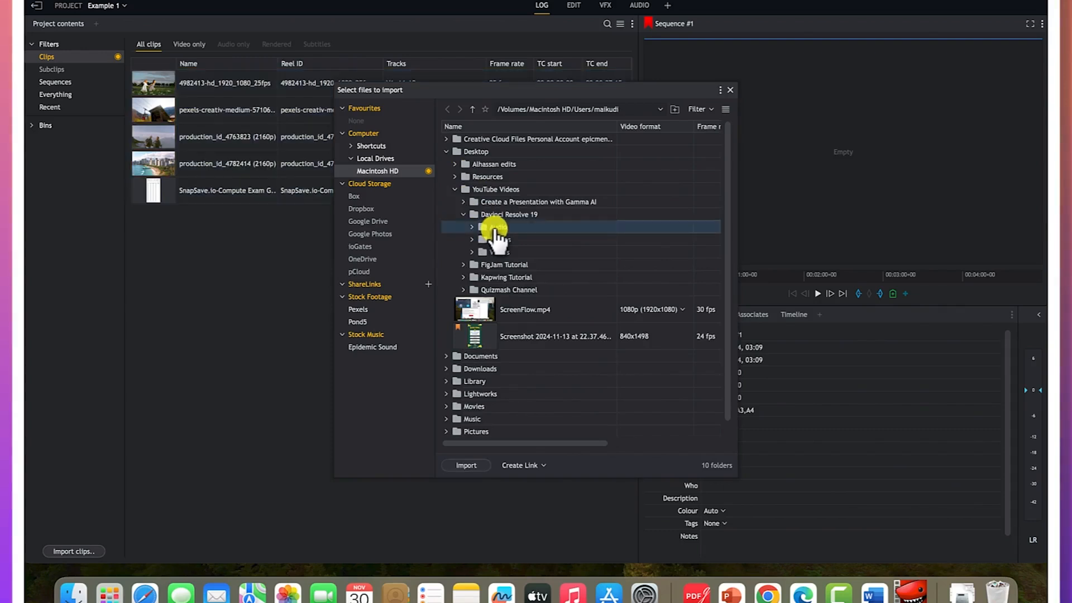
{"action": "left_click", "coordinate": [497, 240], "text": "shift"}
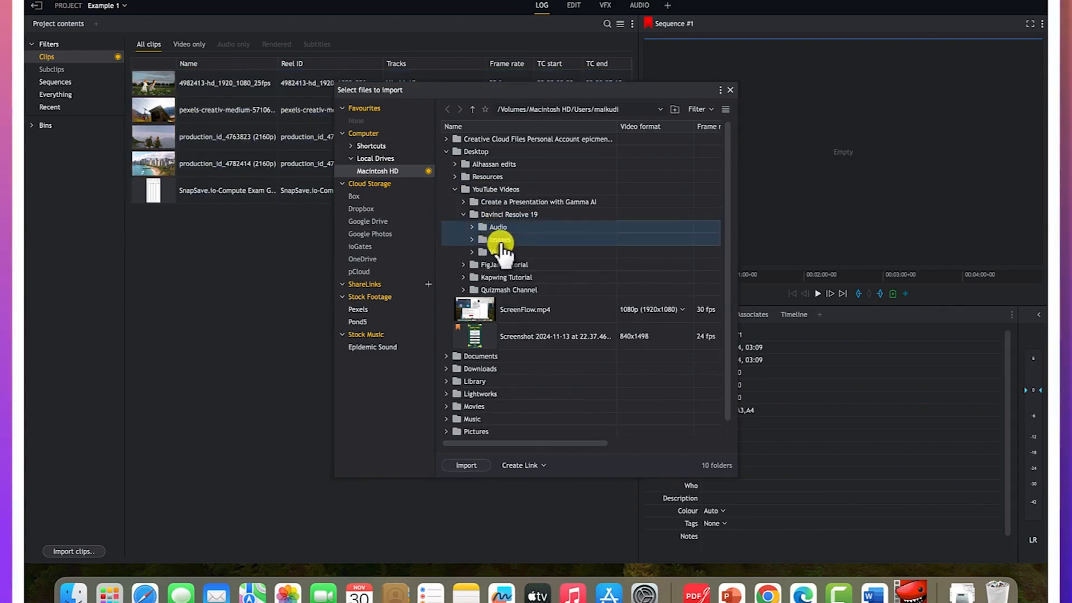
{"action": "left_click", "coordinate": [466, 466]}
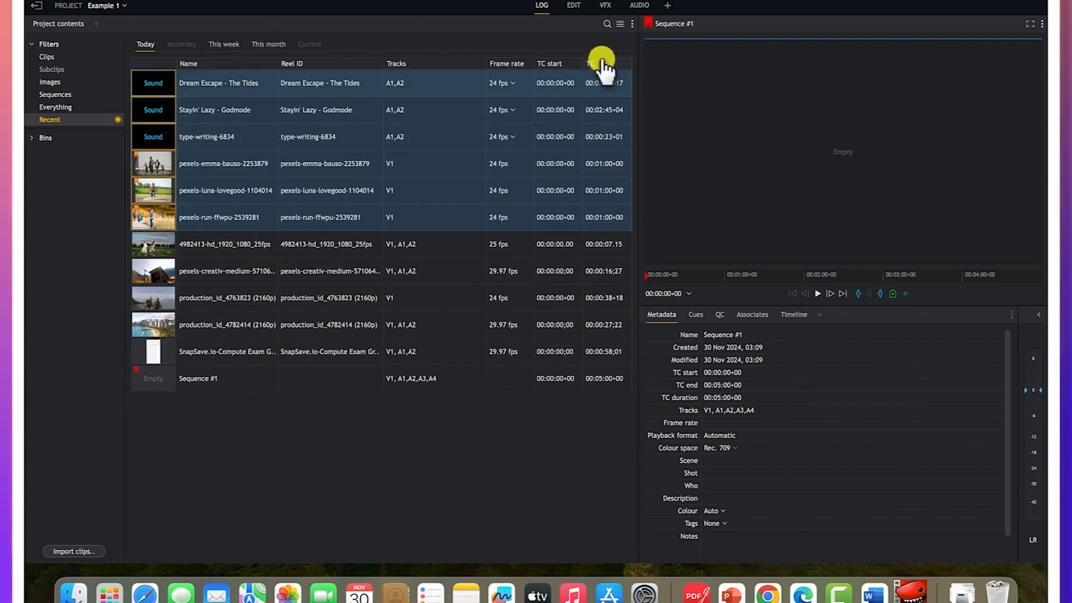
In the Edit layout, open the clip 4982413-hd_1920_1080_25fps in the source viewer and dismiss the region-marking tip
{"action": "left_click", "coordinate": [573, 7]}
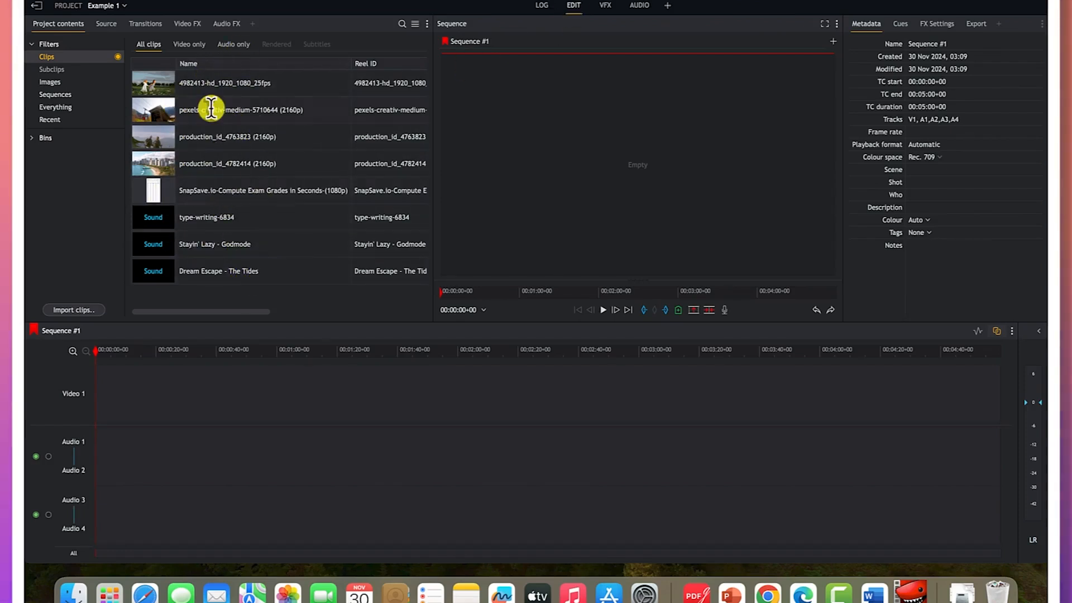
{"action": "double_click", "coordinate": [153, 79]}
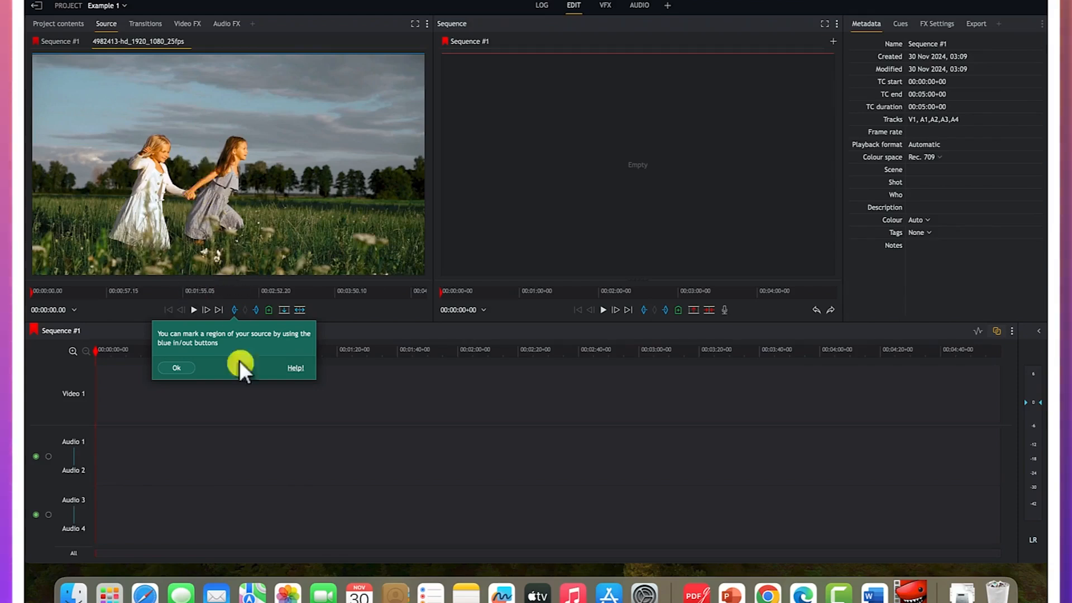
{"action": "left_click", "coordinate": [176, 368]}
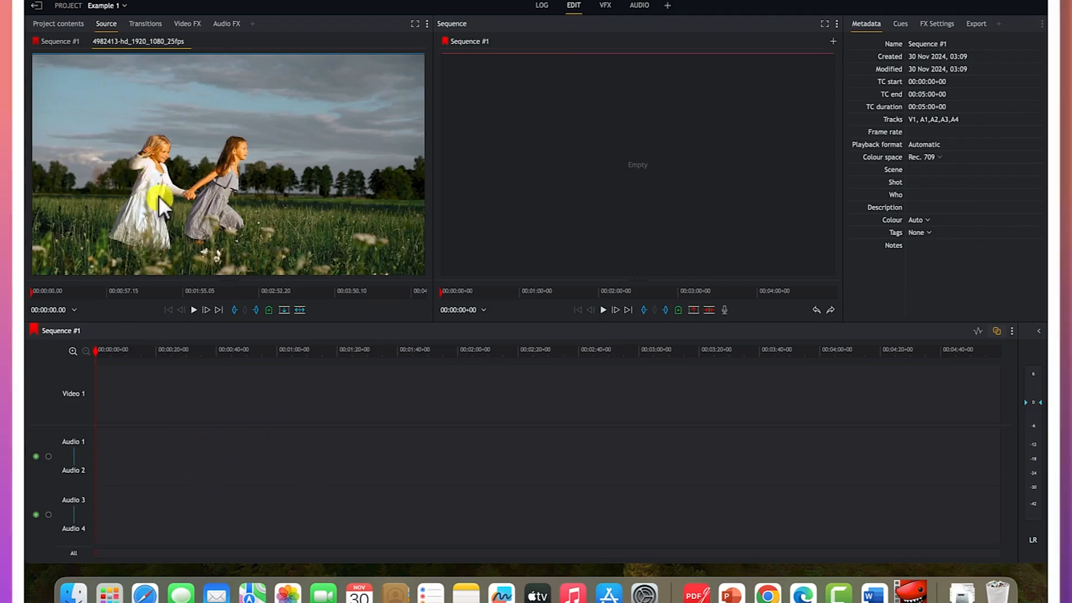
Mark the source clip's region from 00:00:01.22 to 00:00:04.08, add it to Sequence #1 and return to the project's clips
{"action": "left_click", "coordinate": [193, 310]}
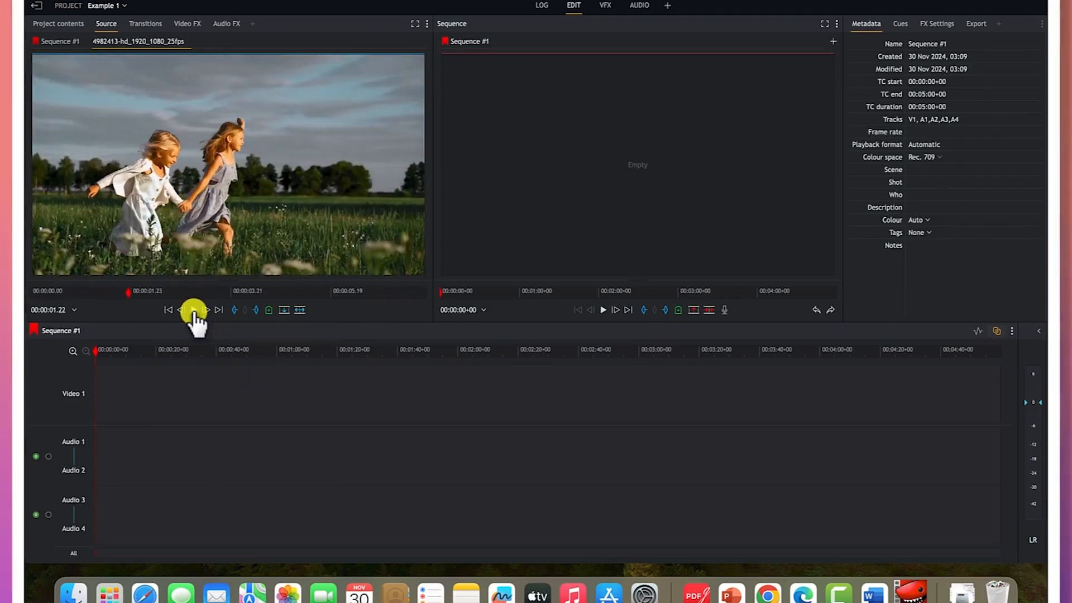
{"action": "left_click", "coordinate": [235, 311]}
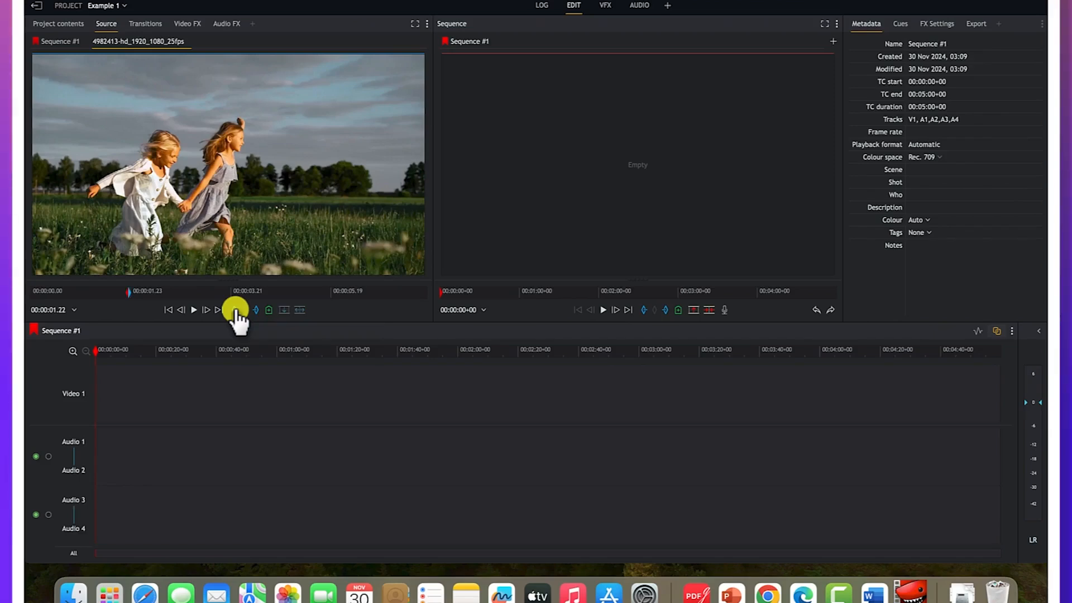
{"action": "left_click", "coordinate": [194, 310]}
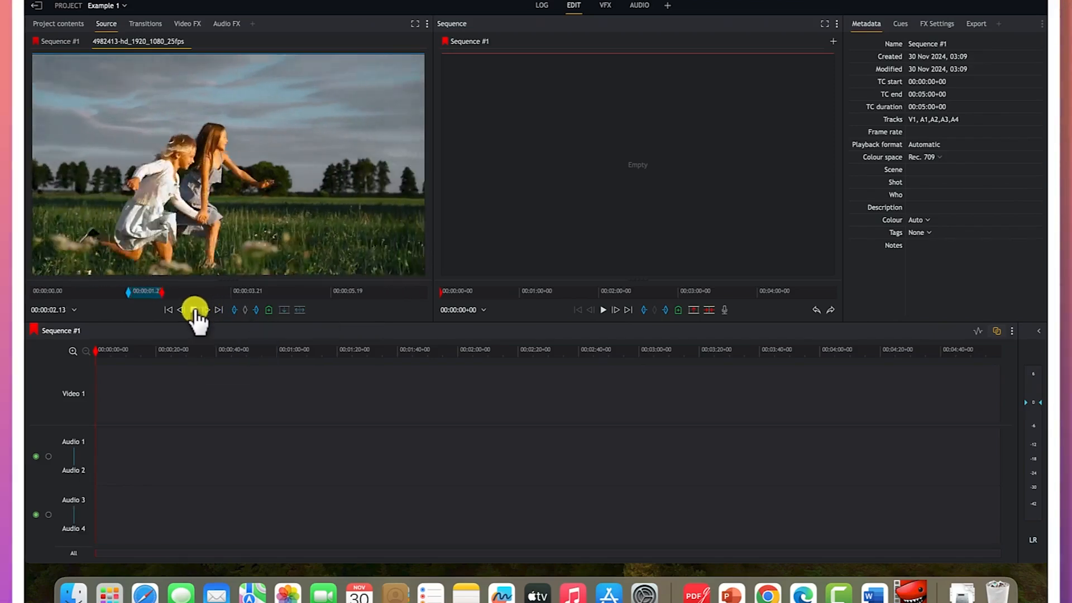
{"action": "left_click", "coordinate": [193, 310]}
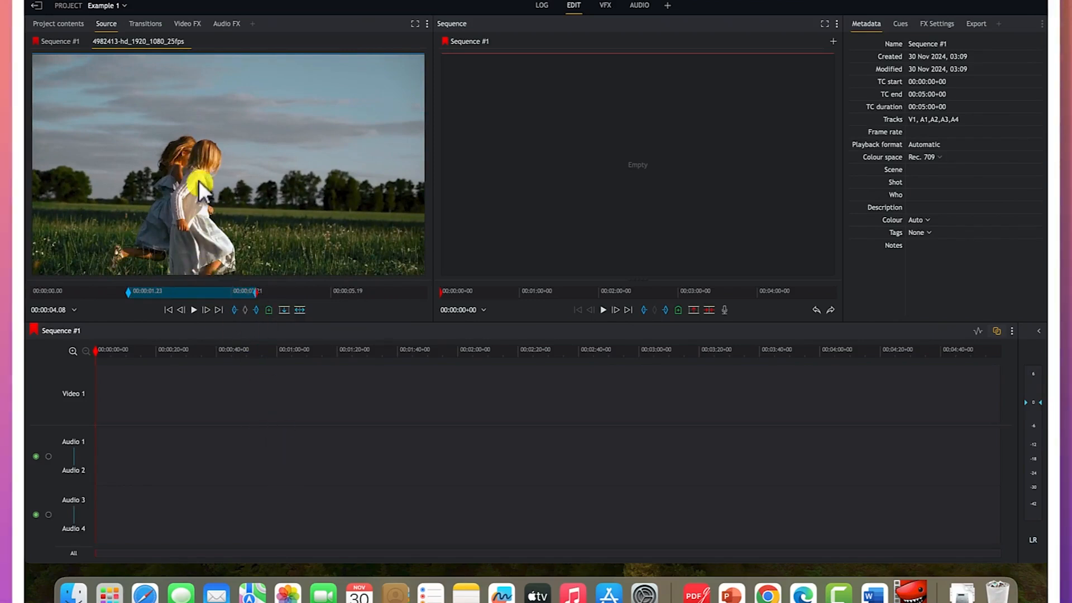
{"action": "left_click", "coordinate": [285, 311]}
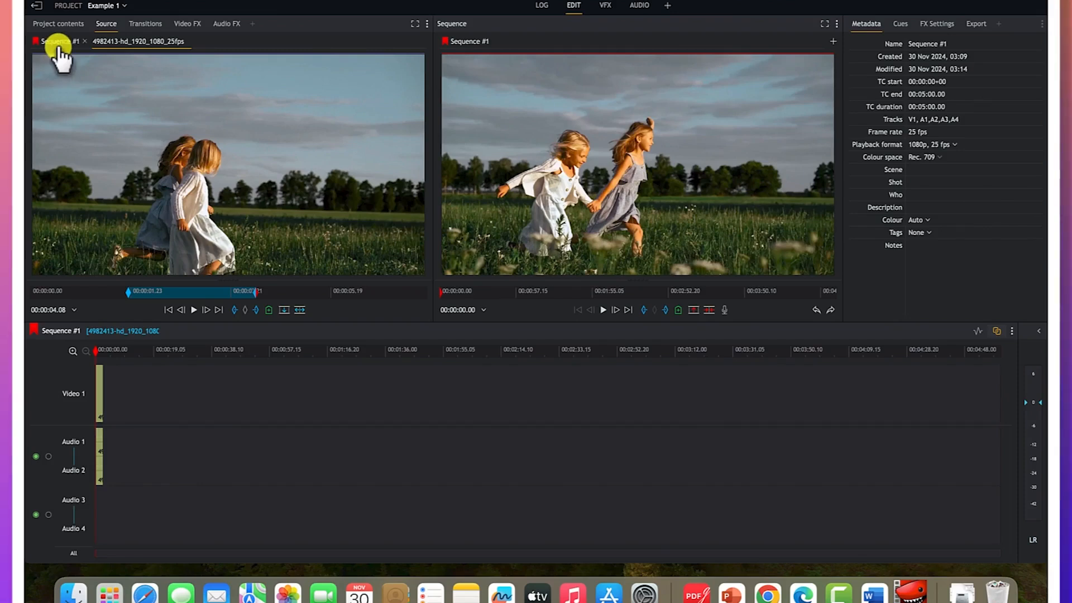
{"action": "left_click", "coordinate": [65, 23]}
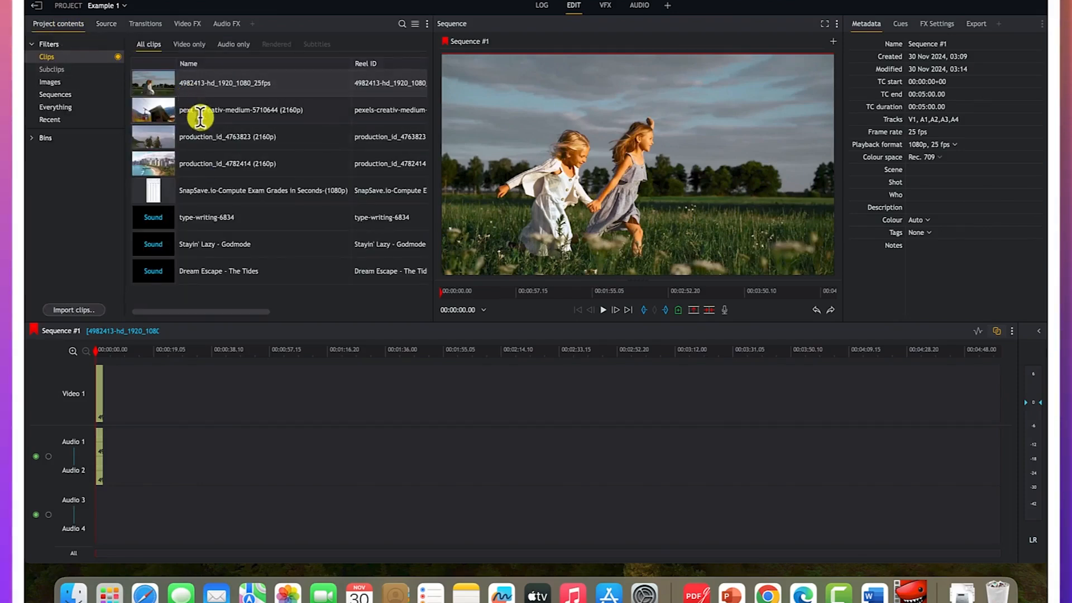
{"action": "left_click_drag", "start_coordinate": [200, 115], "coordinate": [140, 417]}
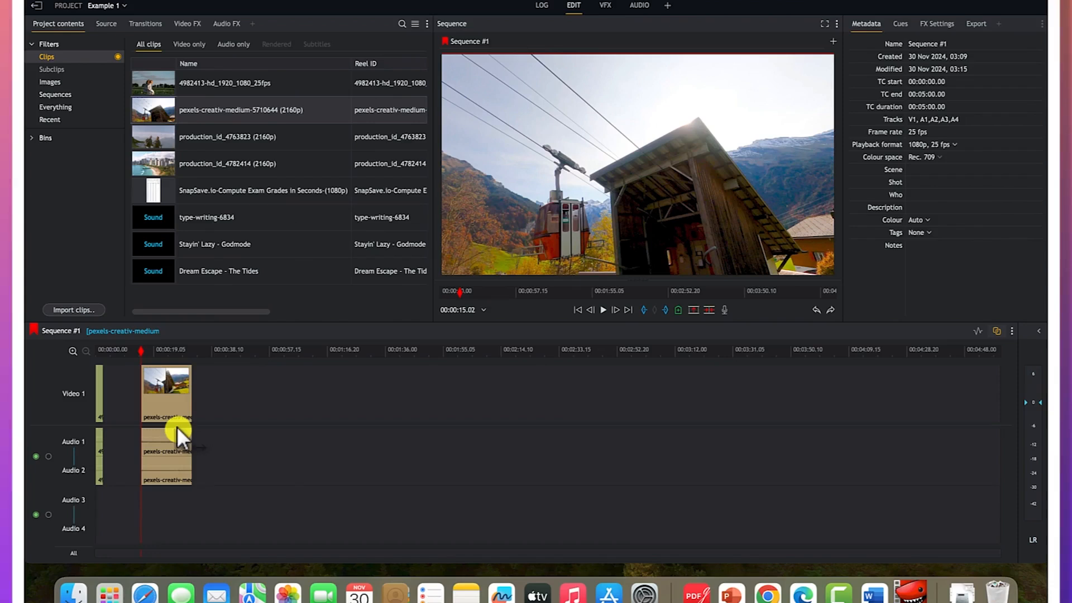
{"action": "left_click", "coordinate": [159, 351]}
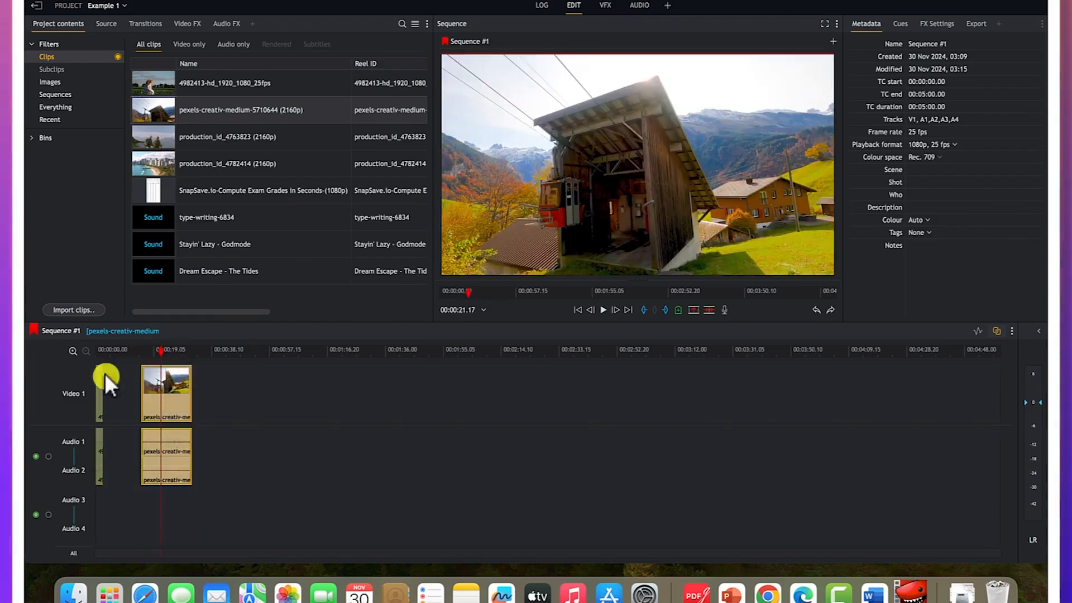
{"action": "left_click", "coordinate": [73, 352]}
{"action": "left_click", "coordinate": [72, 351]}
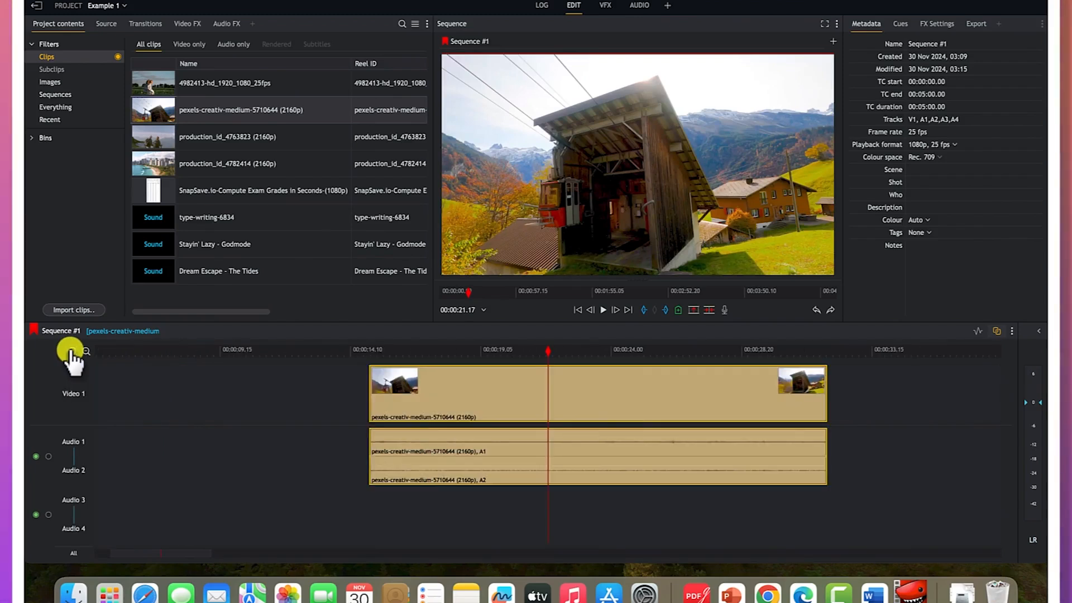
{"action": "left_click", "coordinate": [86, 352]}
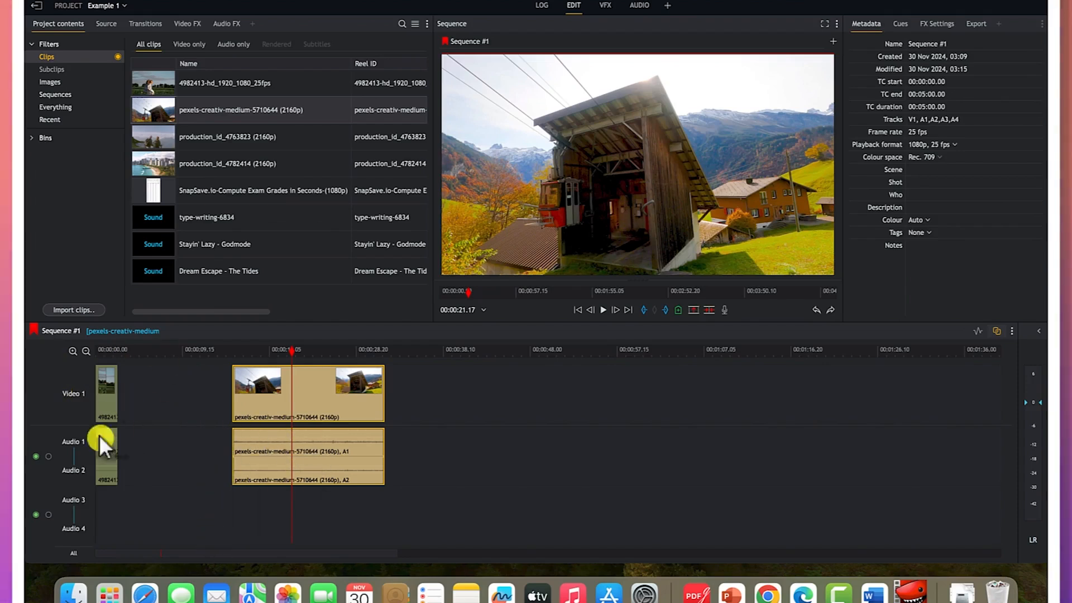
Add one video track to Sequence #1
{"action": "right_click", "coordinate": [48, 393]}
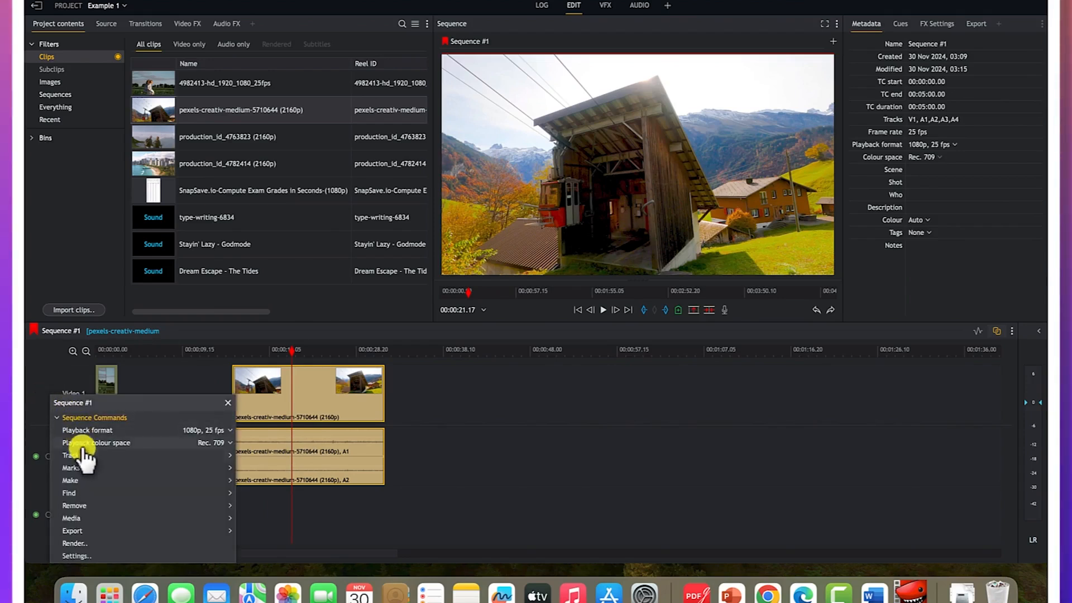
{"action": "mouse_move", "coordinate": [84, 455]}
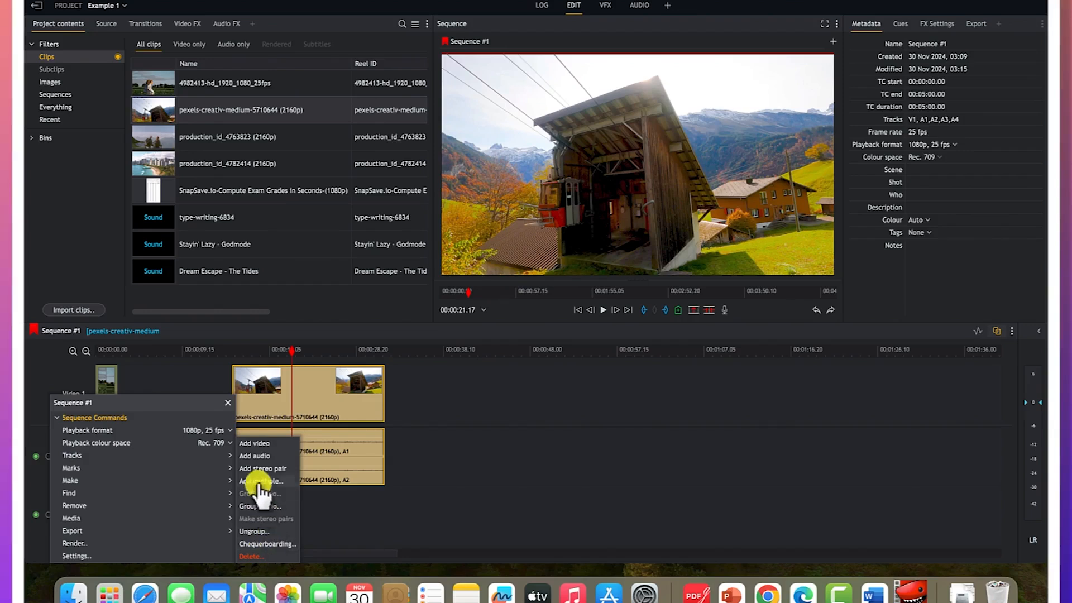
{"action": "left_click", "coordinate": [257, 440]}
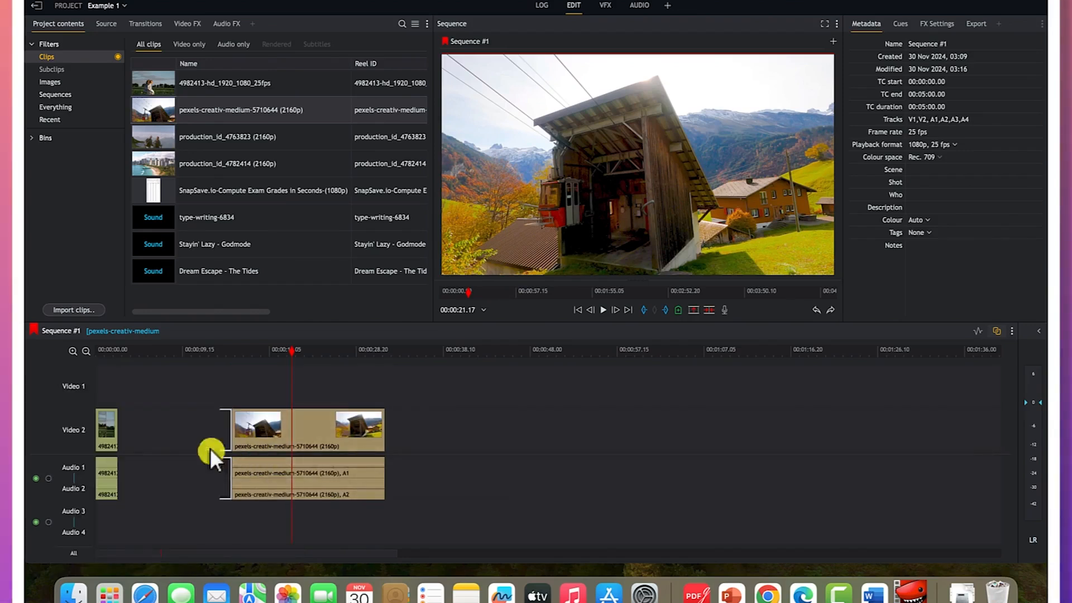
Rename the Video 1 track as example video
{"action": "right_click", "coordinate": [59, 384]}
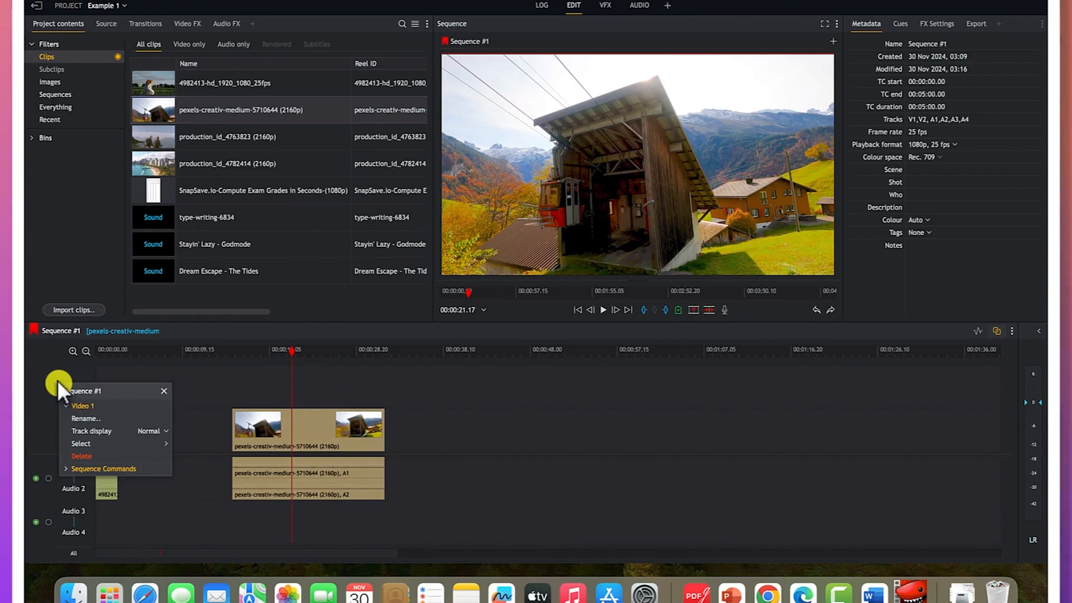
{"action": "left_click", "coordinate": [79, 418]}
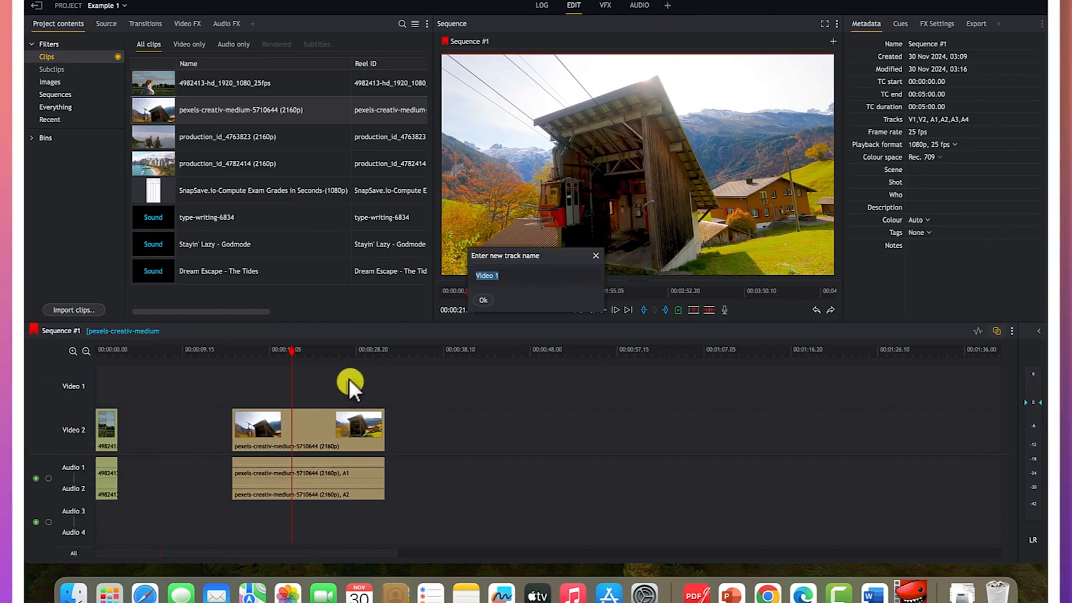
{"action": "type", "text": "e"}
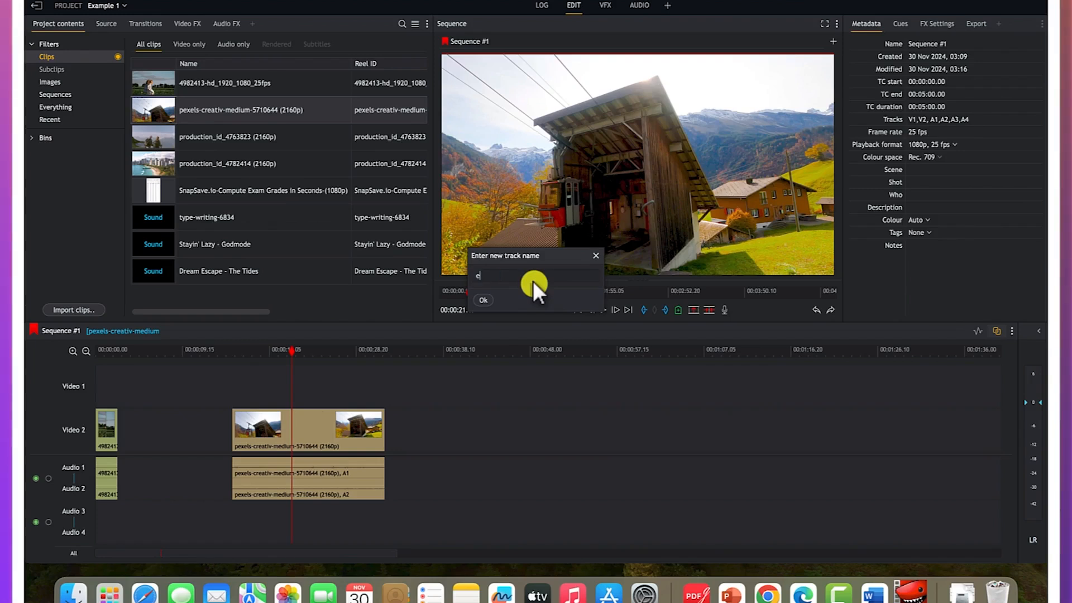
{"action": "type", "text": "xample video"}
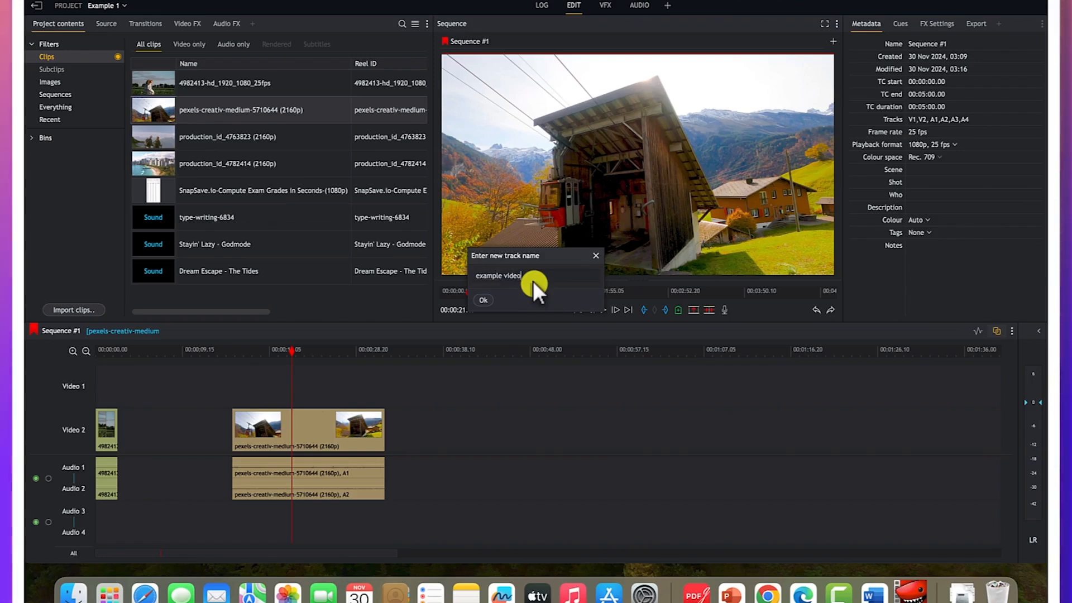
{"action": "key", "text": "Return"}
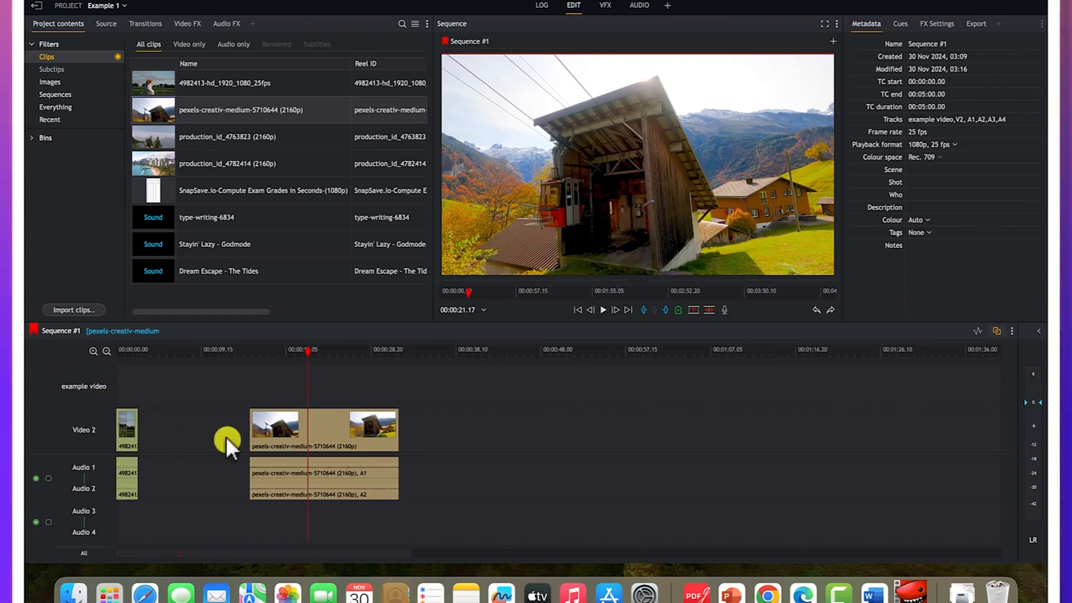
Move the pexels-creativ-medium-5710644 clip up to the example video track, starting at about 00:00:10.10, and scrub through it
{"action": "left_click", "coordinate": [320, 429]}
{"action": "left_click_drag", "start_coordinate": [321, 424], "coordinate": [279, 393]}
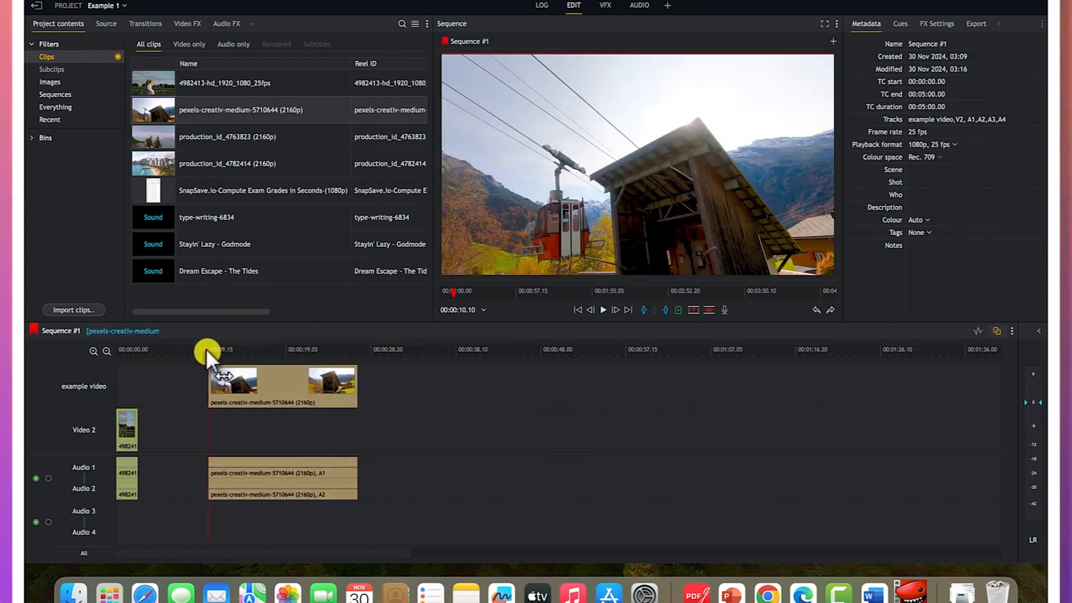
{"action": "left_click_drag", "start_coordinate": [206, 349], "coordinate": [263, 353]}
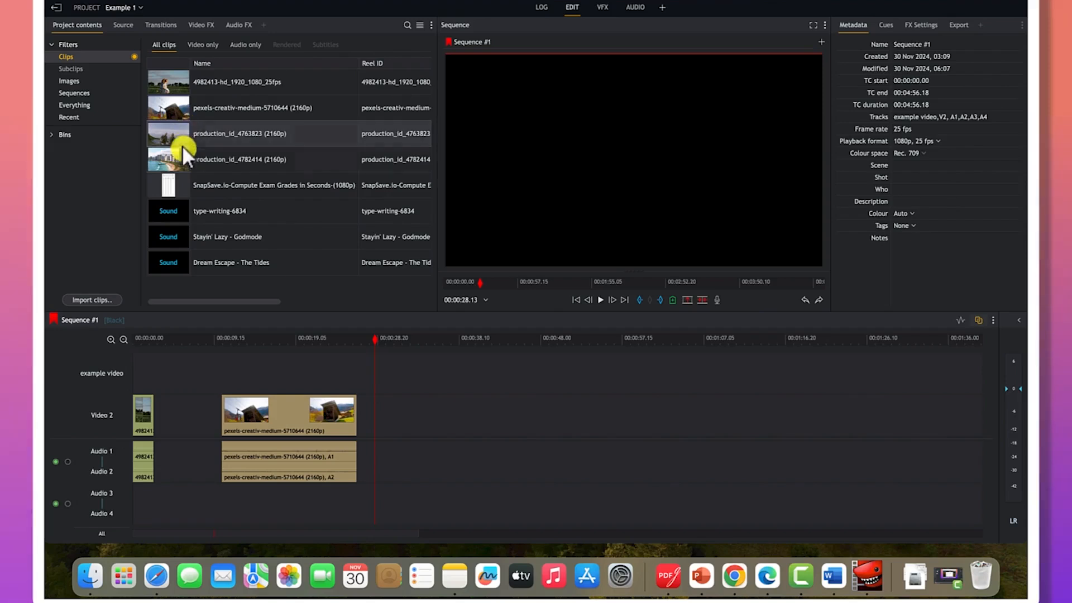
{"action": "left_click", "coordinate": [167, 114]}
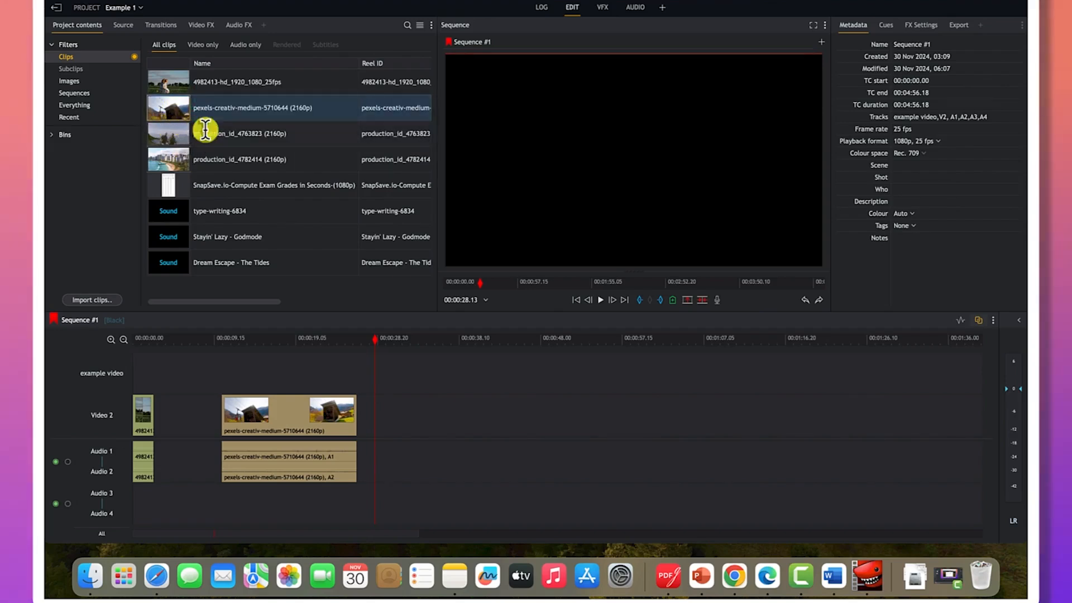
{"action": "left_click_drag", "start_coordinate": [166, 134], "coordinate": [407, 416]}
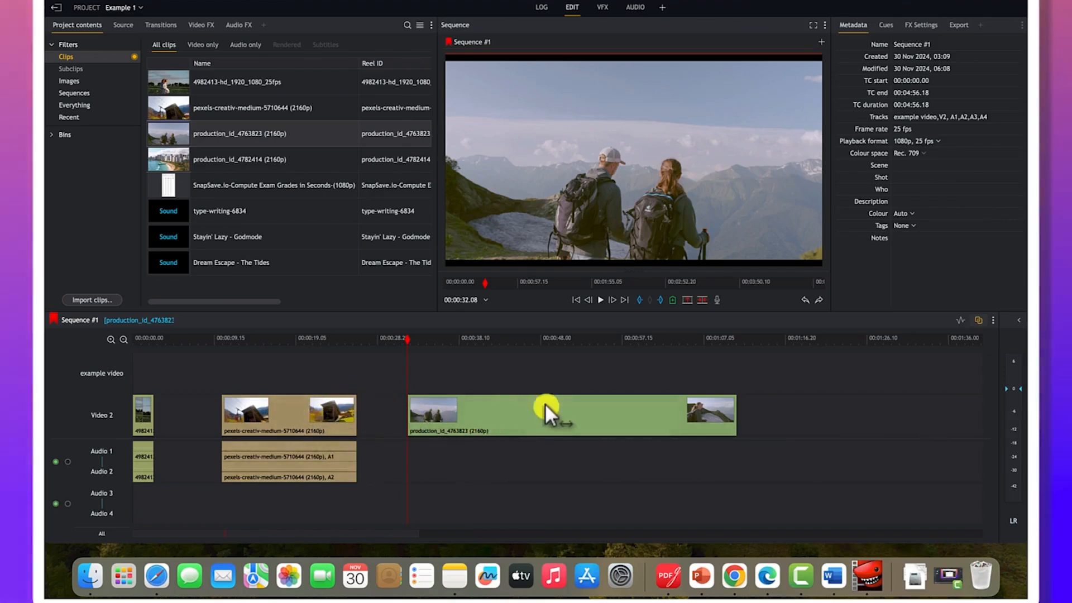
{"action": "left_click_drag", "start_coordinate": [542, 409], "coordinate": [447, 388]}
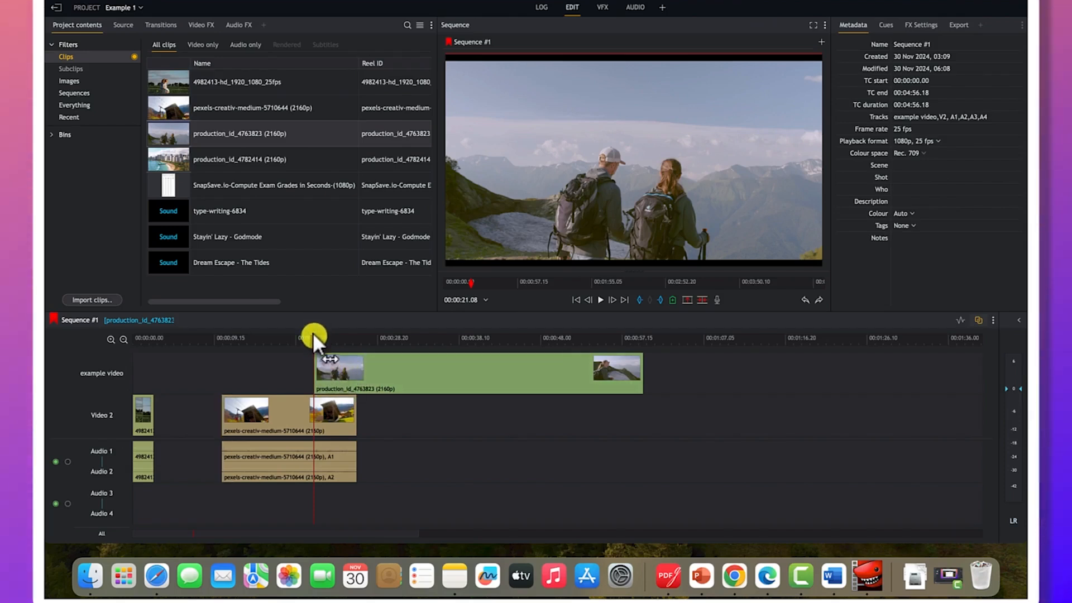
{"action": "left_click_drag", "start_coordinate": [313, 333], "coordinate": [347, 335]}
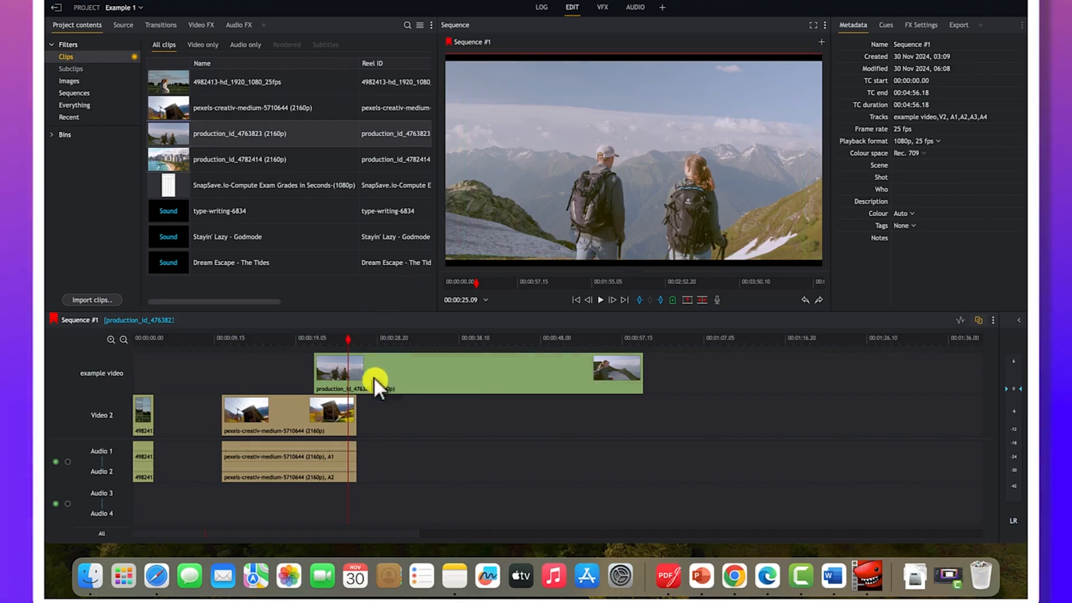
Try dropping the production_id_4763823 clip over the cable-car clip on Video 2, shift it to about 00:00:30.05, and undo that shift
{"action": "left_click_drag", "start_coordinate": [371, 373], "coordinate": [379, 407]}
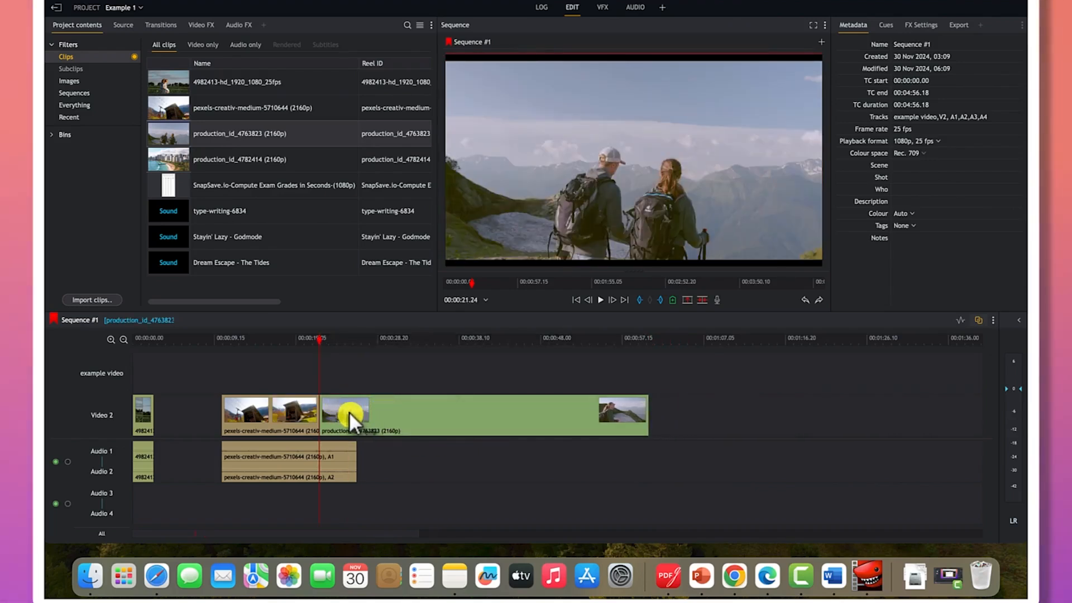
{"action": "left_click_drag", "start_coordinate": [350, 411], "coordinate": [421, 414]}
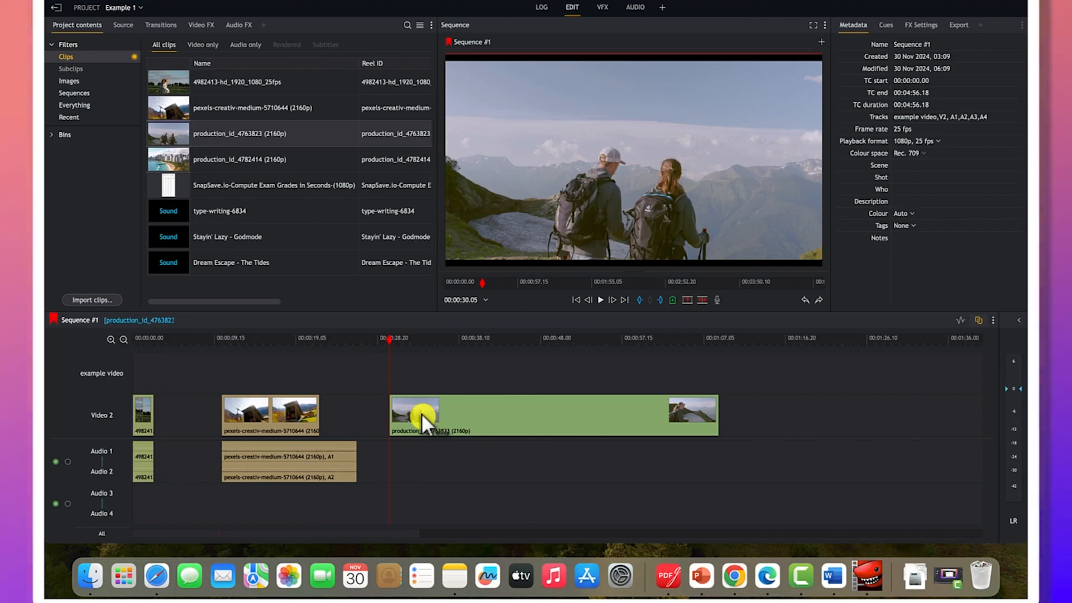
{"action": "key", "text": "super+z"}
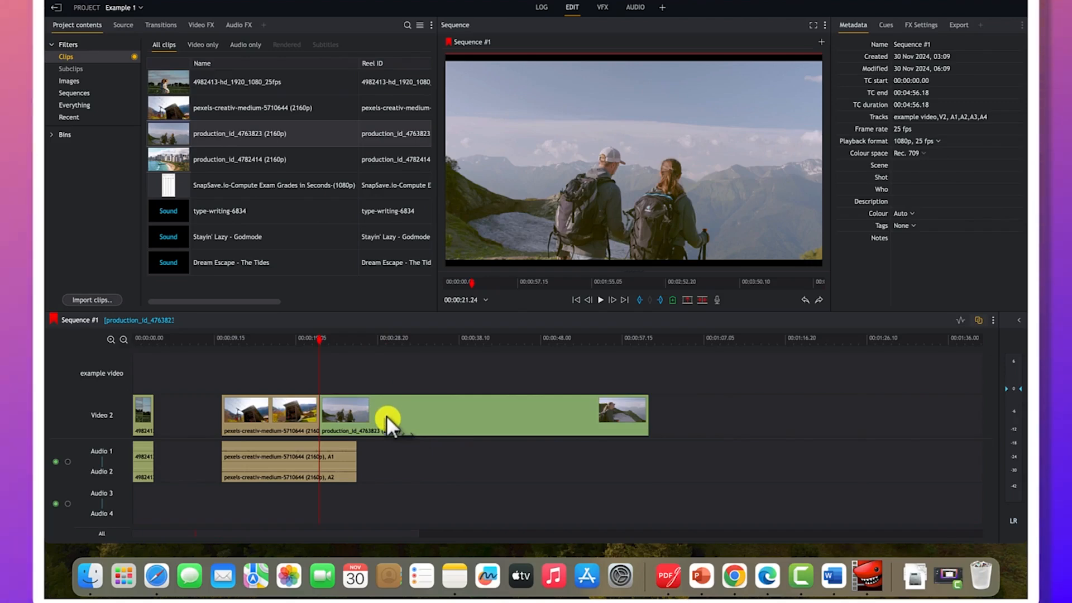
Move the production_id_4763823 clip to the example video track, and bring it back to Video 2 just after the cable-car clip, at about 00:00:26.21
{"action": "left_click_drag", "start_coordinate": [387, 416], "coordinate": [438, 394]}
{"action": "left_click_drag", "start_coordinate": [433, 395], "coordinate": [433, 392]}
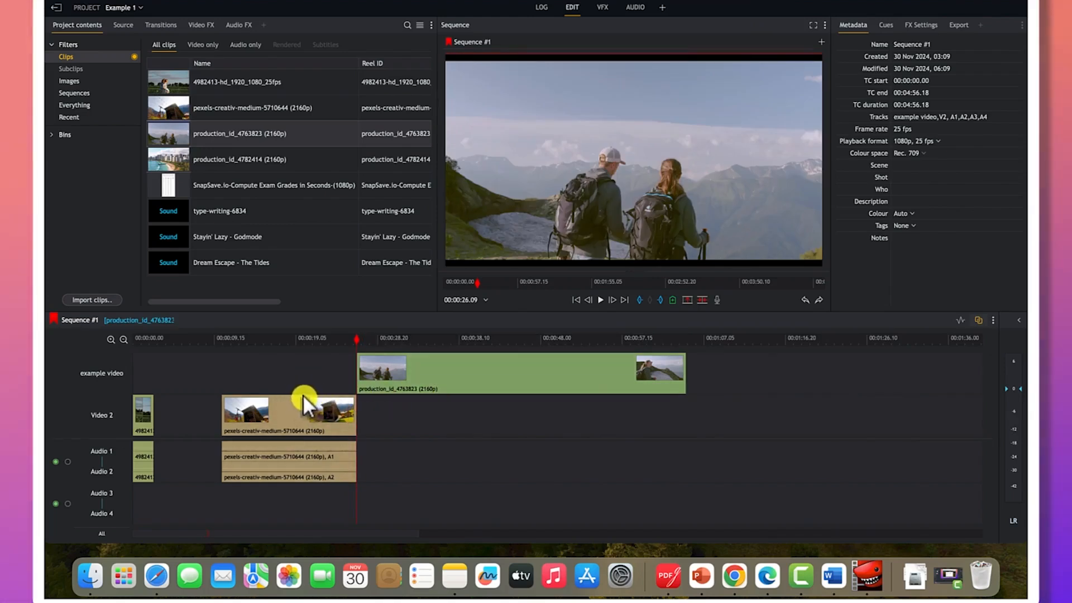
{"action": "left_click_drag", "start_coordinate": [455, 374], "coordinate": [458, 413]}
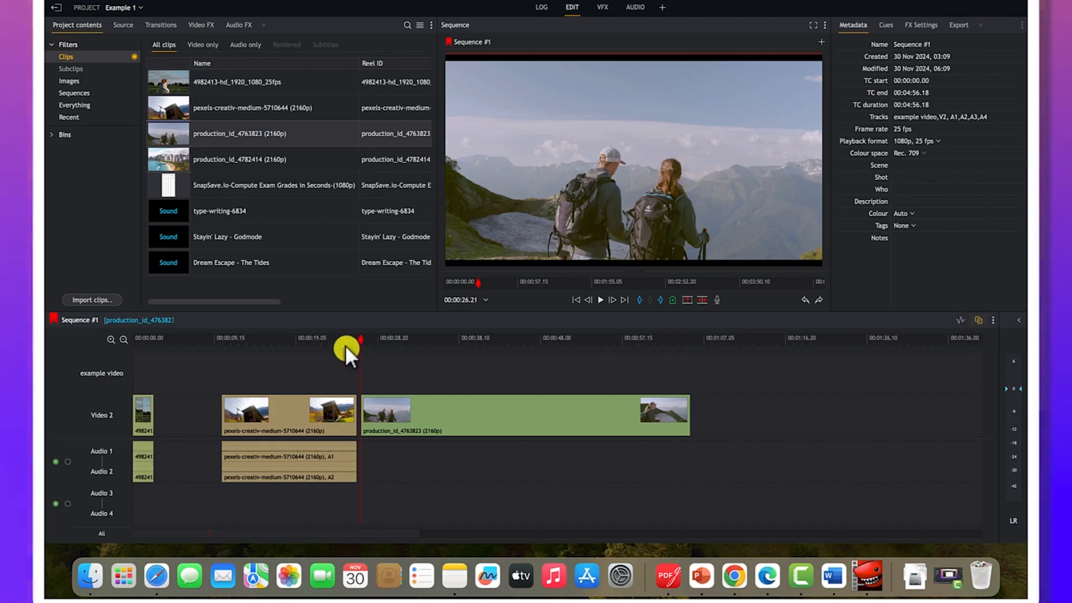
Mark the region of the production_id_4763823 clip from 00:00:33.10 to 00:00:39.14 in the sequence
{"action": "left_click_drag", "start_coordinate": [360, 338], "coordinate": [384, 343]}
{"action": "key", "text": "space"}
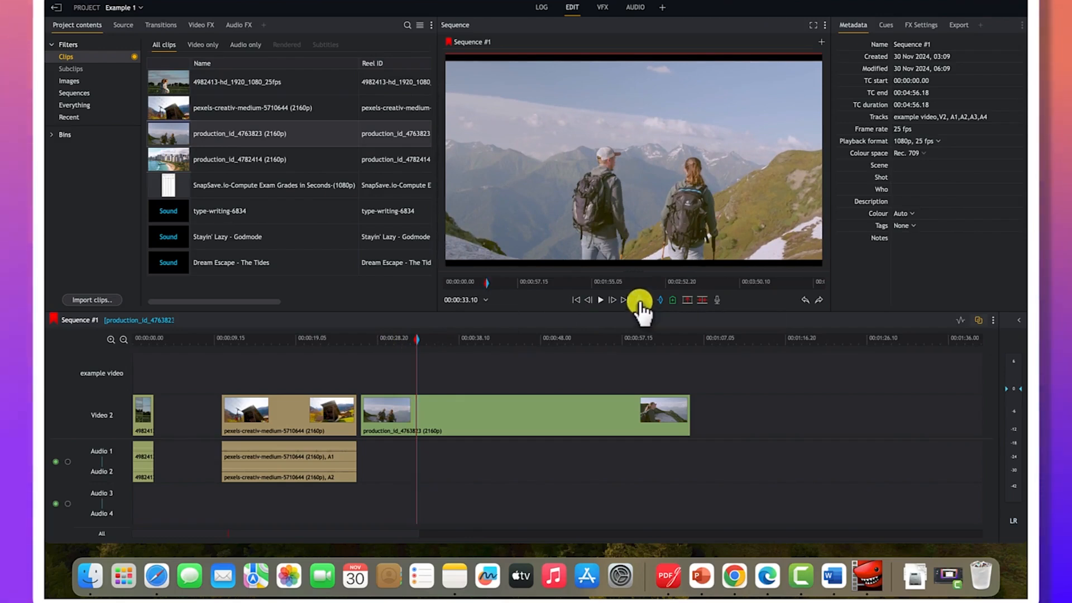
{"action": "key", "text": "space"}
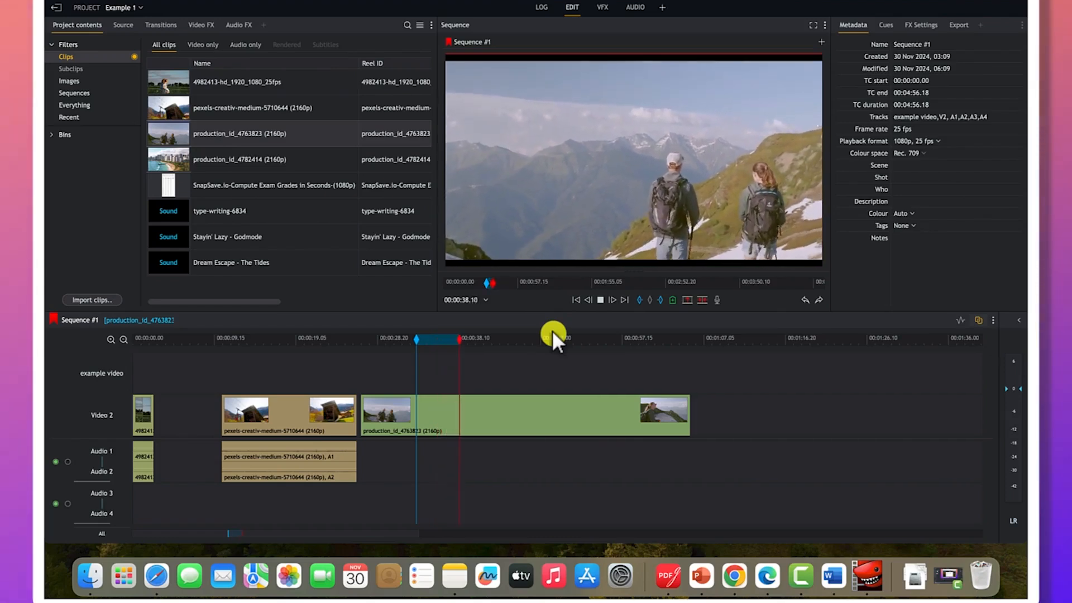
{"action": "key", "text": "space"}
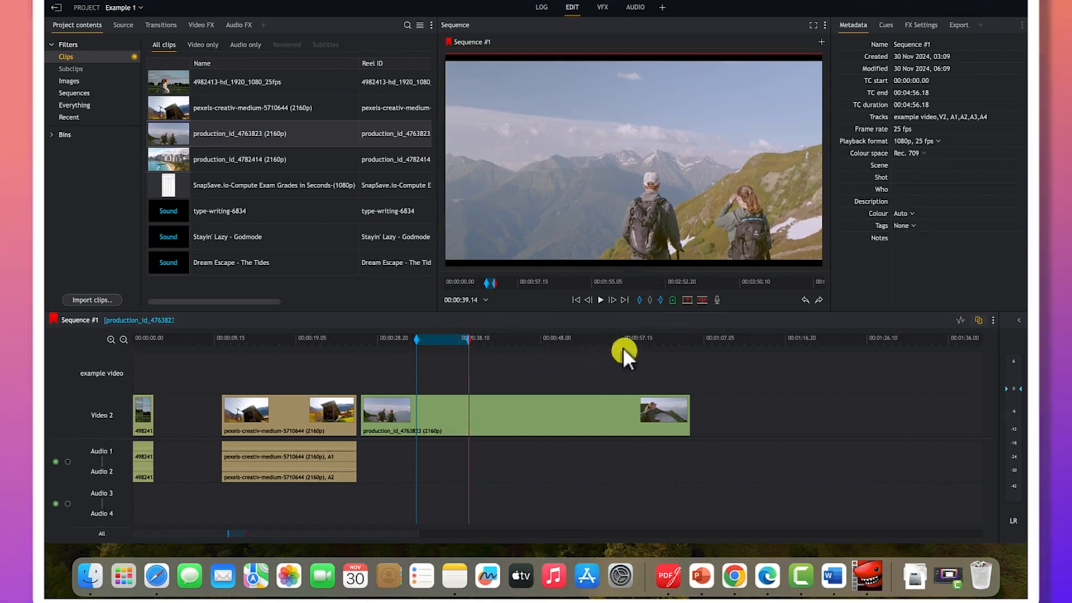
Remove the marked region leaving a gap, undo the removal, and delete the region again while closing the gap
{"action": "left_click", "coordinate": [687, 301]}
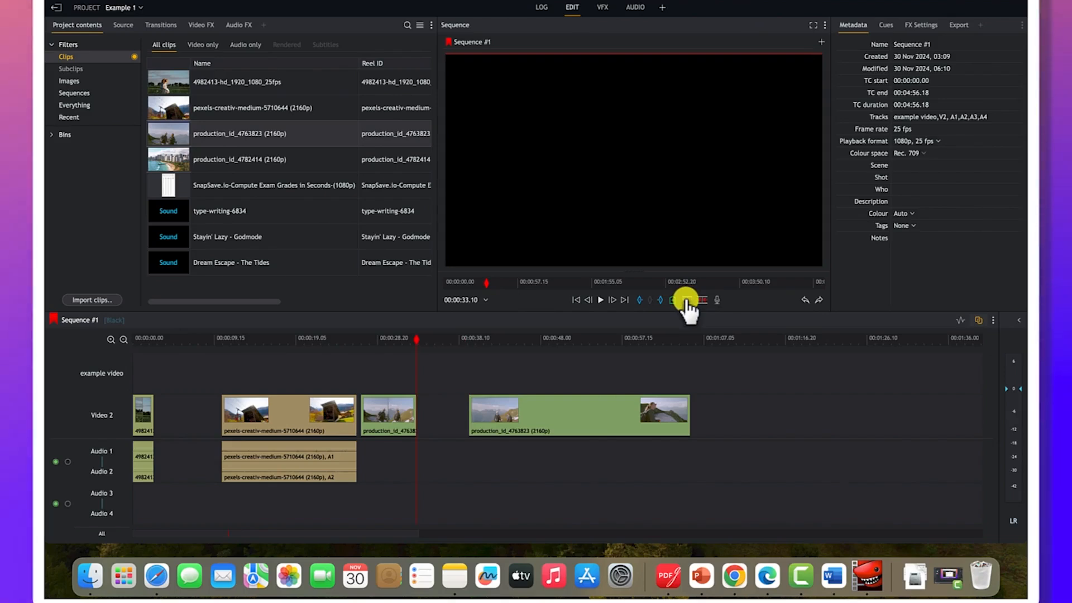
{"action": "left_click", "coordinate": [686, 301]}
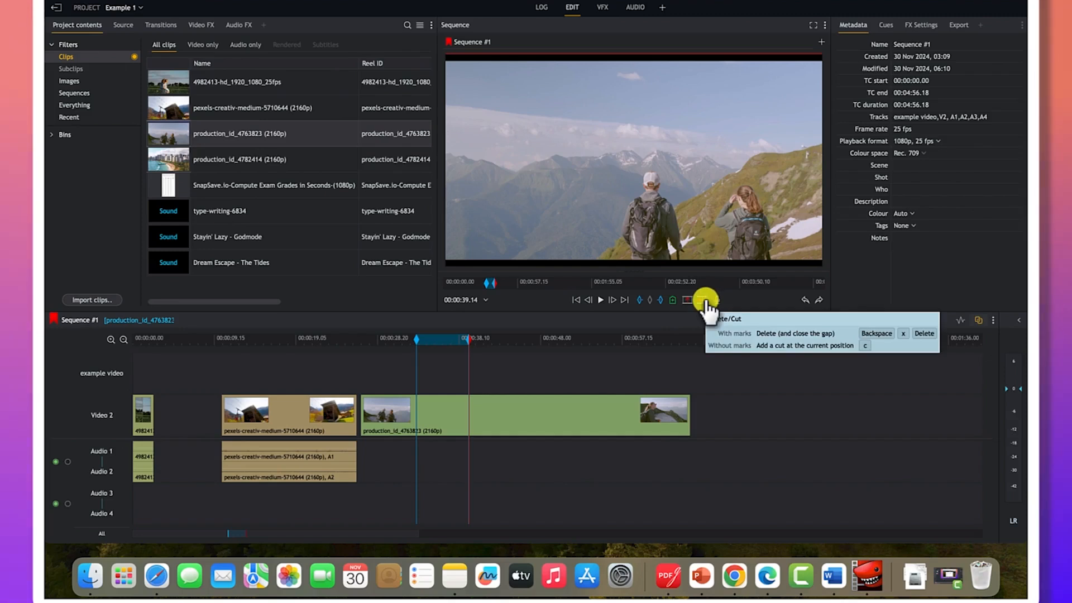
{"action": "left_click", "coordinate": [705, 302]}
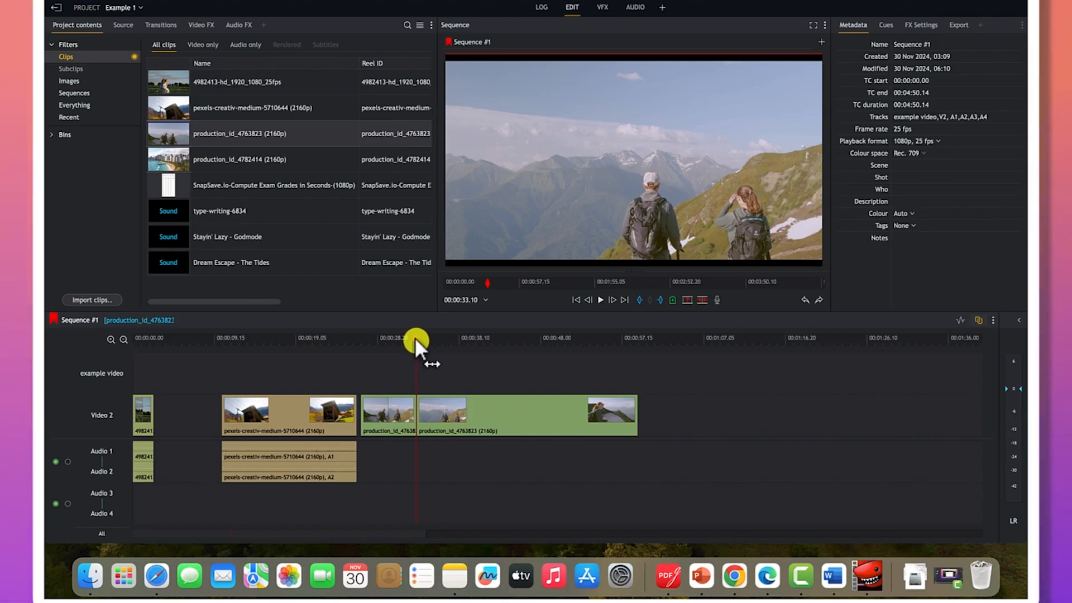
Split the second production_id_4763823 piece at 00:00:41.10, and the pexels-creativ-medium-5710644 clip at about 00:00:17.23 and 00:00:21.20
{"action": "left_click_drag", "start_coordinate": [416, 342], "coordinate": [484, 346]}
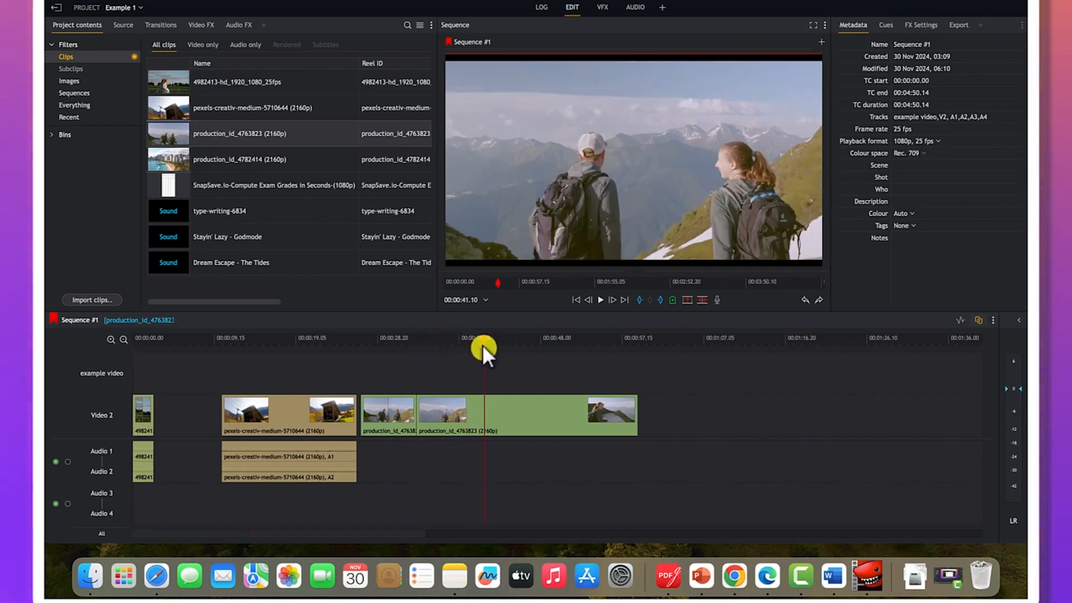
{"action": "key", "text": "c"}
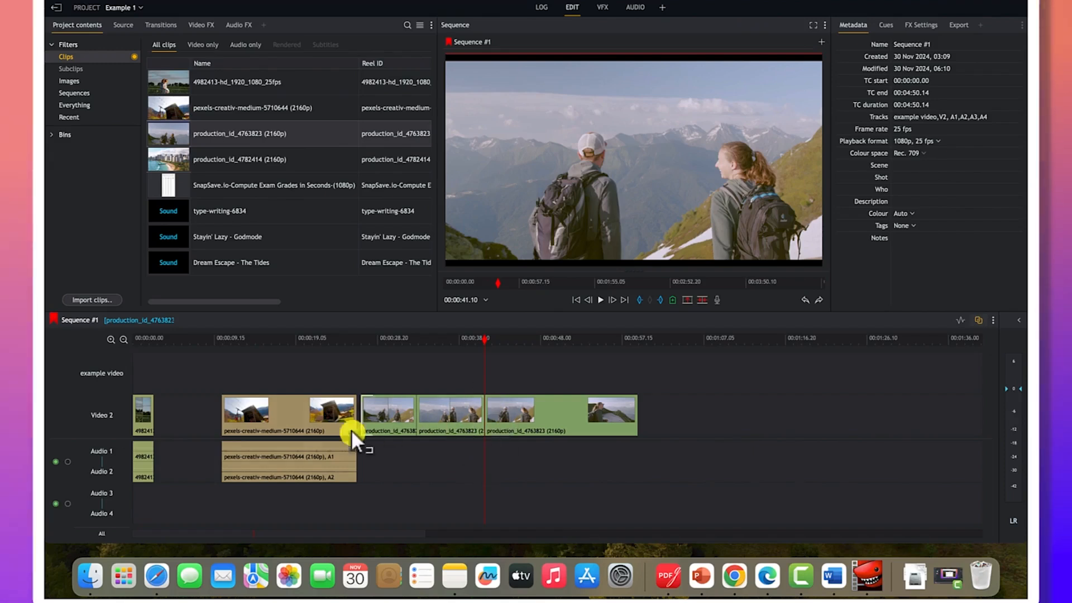
{"action": "left_click", "coordinate": [283, 337]}
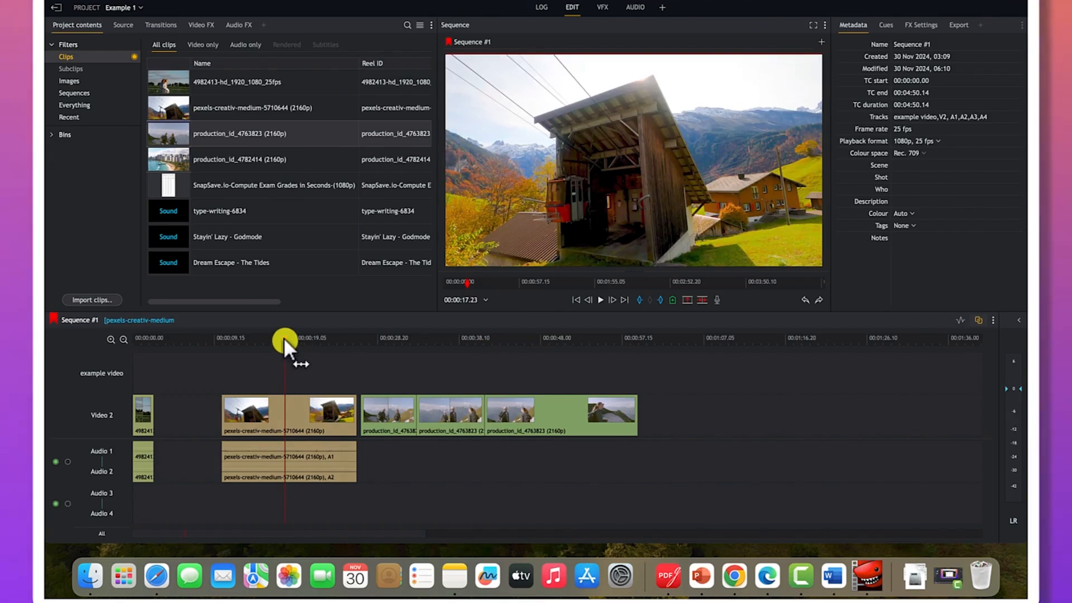
{"action": "key", "text": "c"}
{"action": "left_click", "coordinate": [293, 406]}
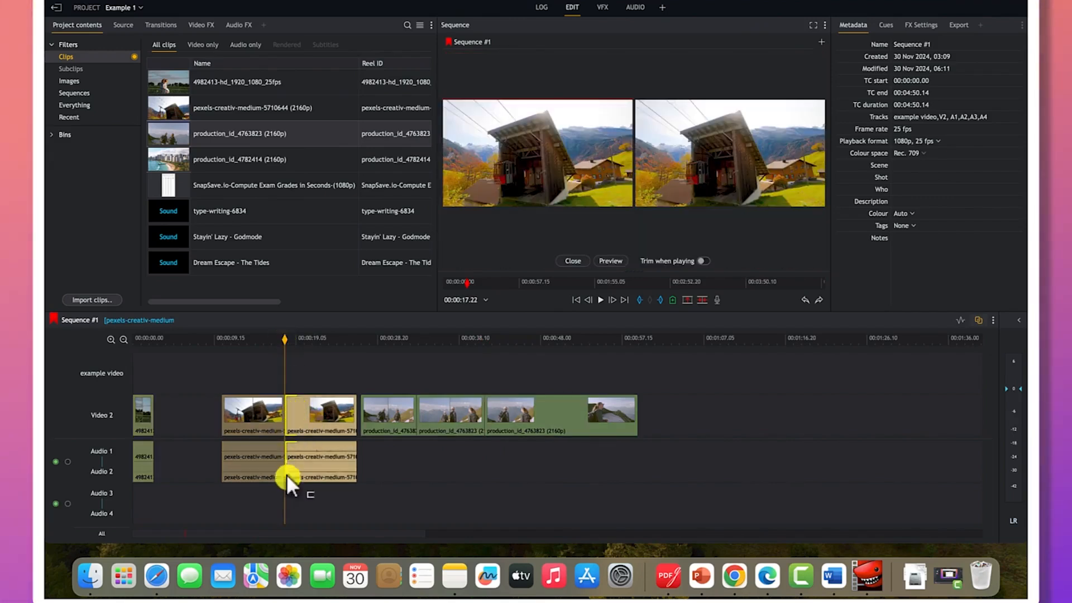
{"action": "left_click", "coordinate": [317, 340]}
{"action": "key", "text": "c"}
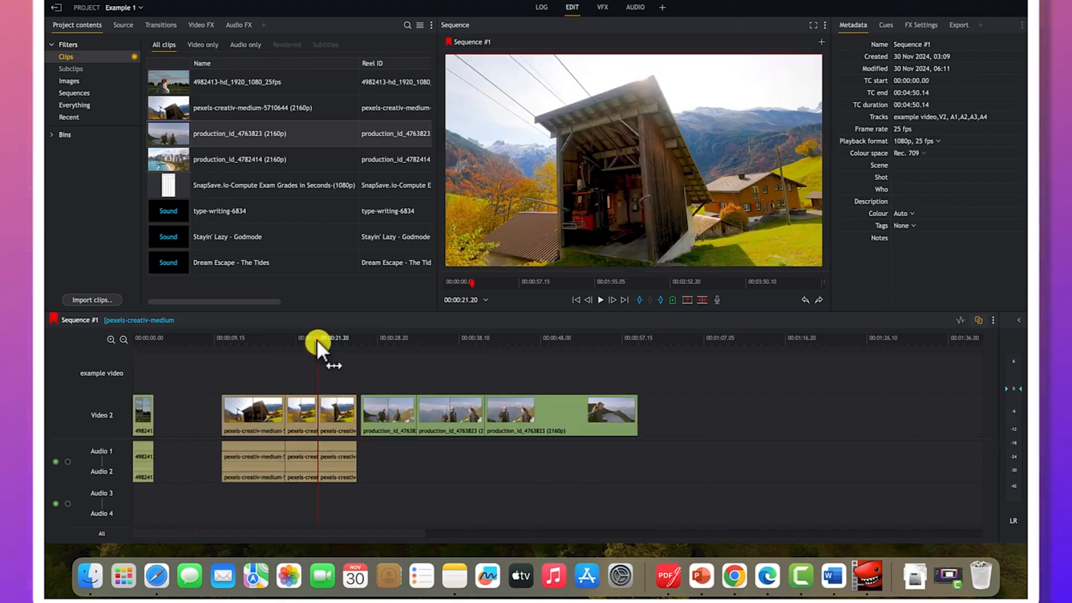
Delete the middle piece of the pexels-creativ-medium-5710644 clip, and undo the deletion
{"action": "left_click", "coordinate": [300, 418]}
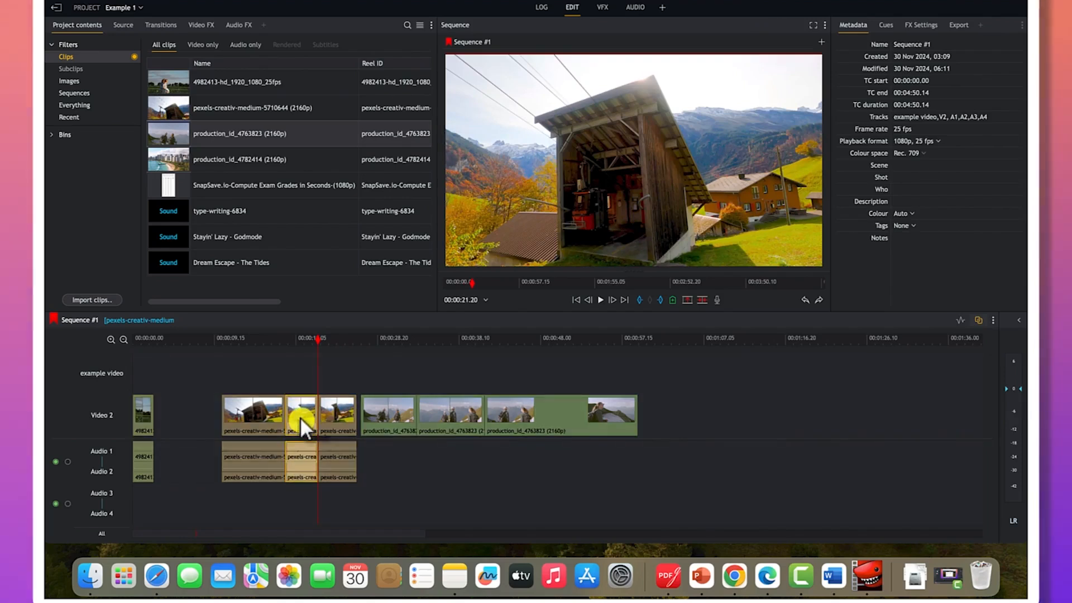
{"action": "key", "text": "Delete"}
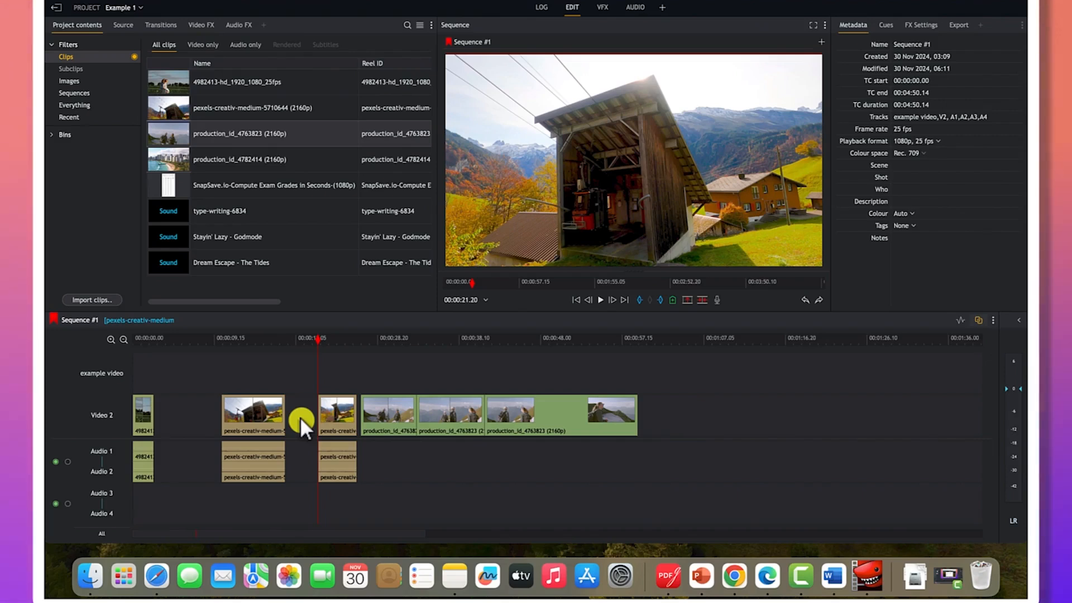
{"action": "key", "text": "super+z"}
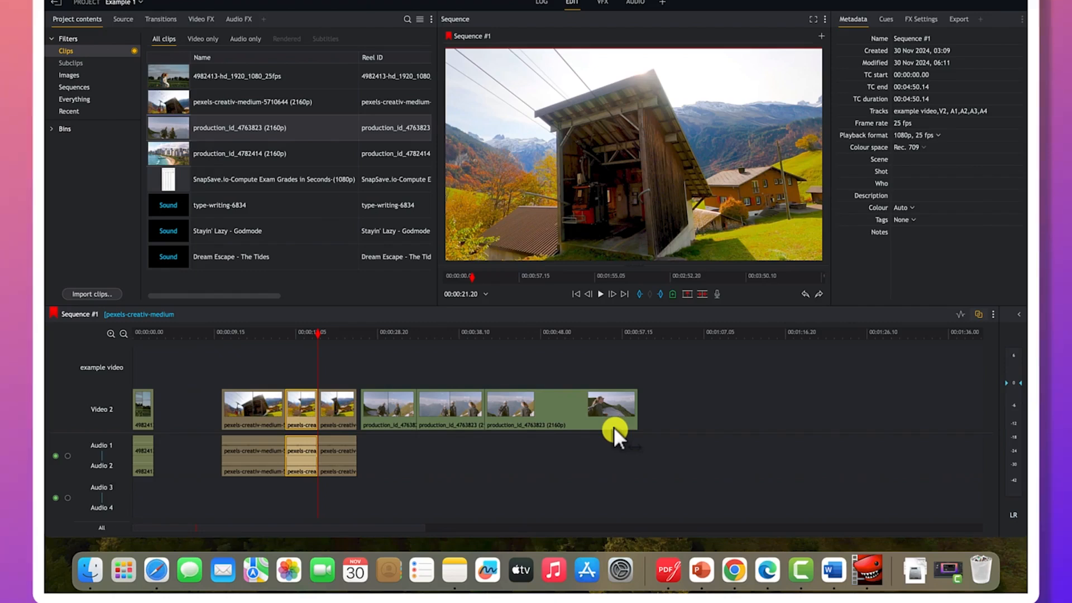
Review the segment and sequence commands available for the last production_id_4763823 piece on Video 2
{"action": "left_click", "coordinate": [583, 417]}
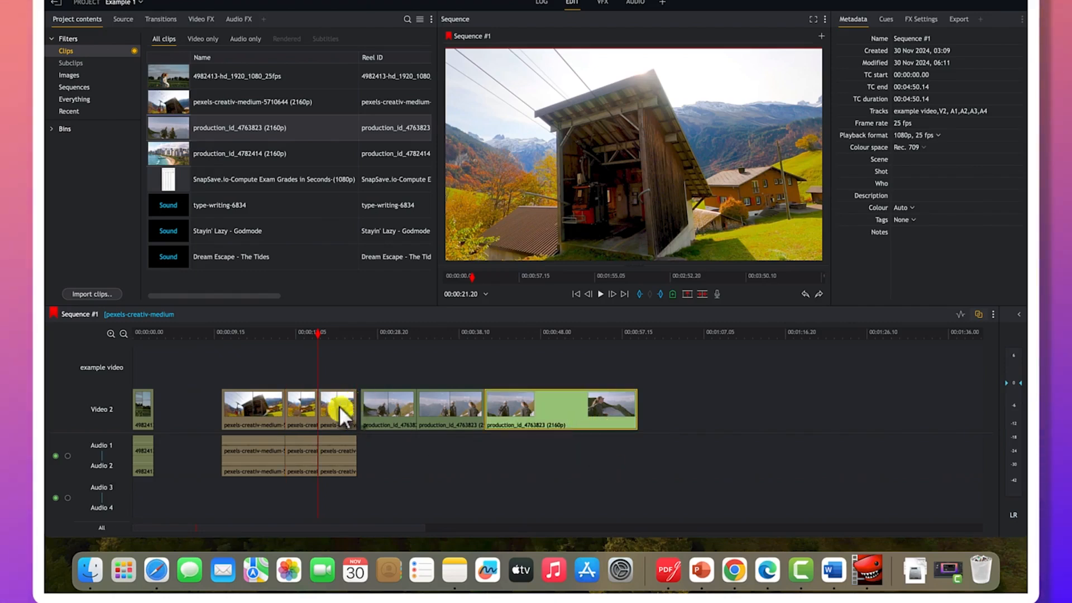
{"action": "right_click", "coordinate": [545, 404]}
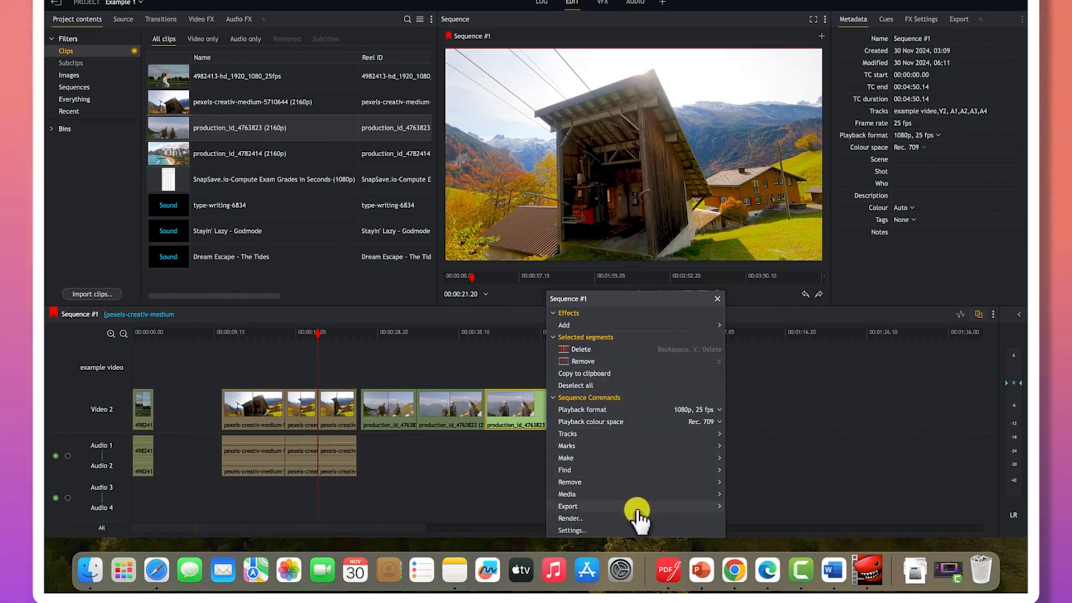
{"action": "mouse_move", "coordinate": [633, 483]}
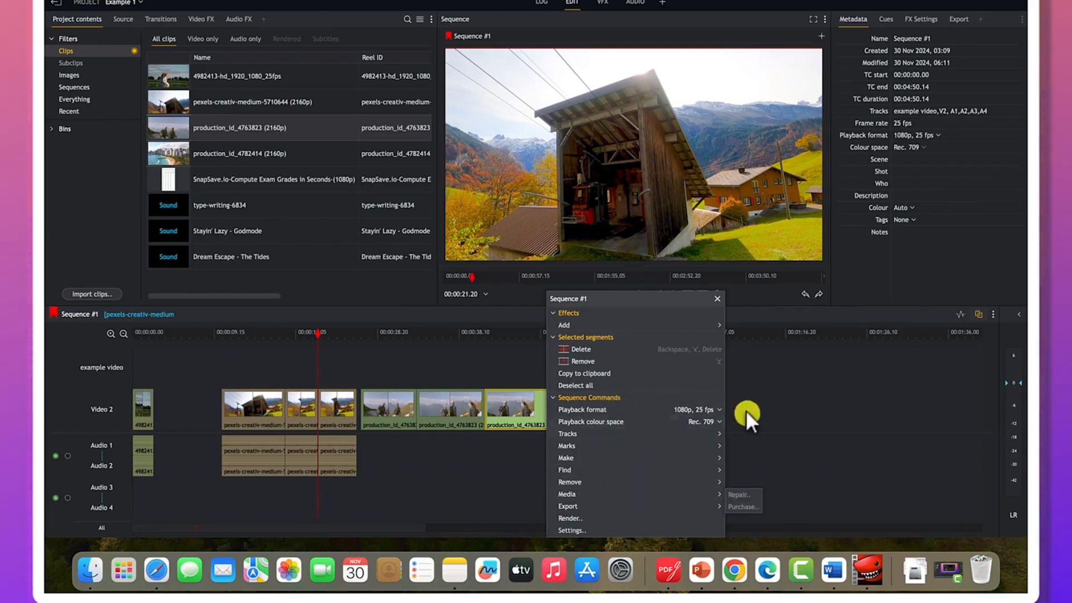
{"action": "left_click", "coordinate": [798, 423]}
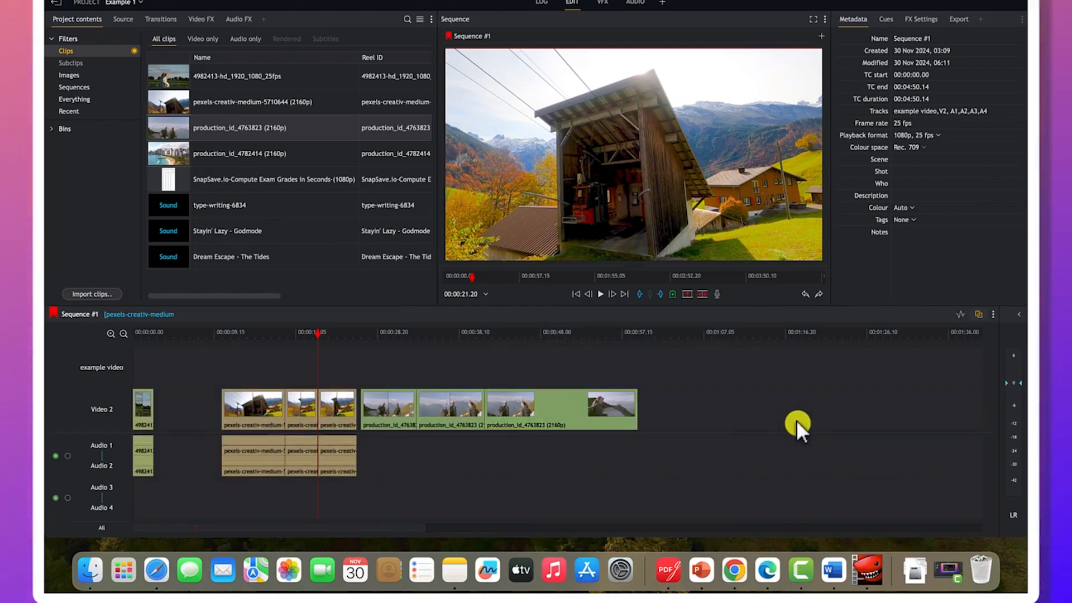
{"action": "left_click", "coordinate": [581, 410]}
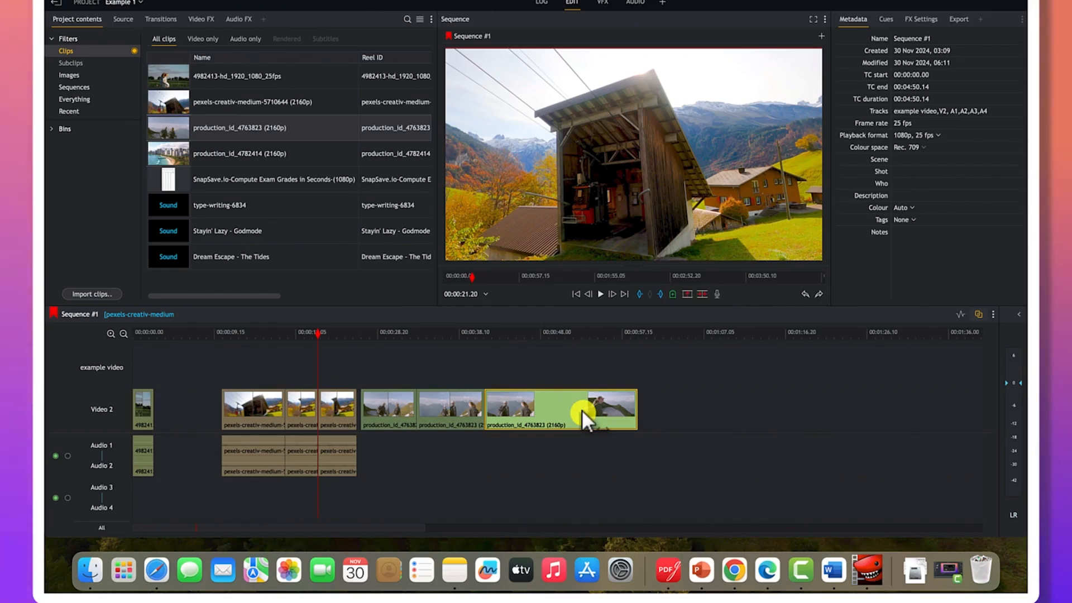
{"action": "right_click", "coordinate": [582, 410]}
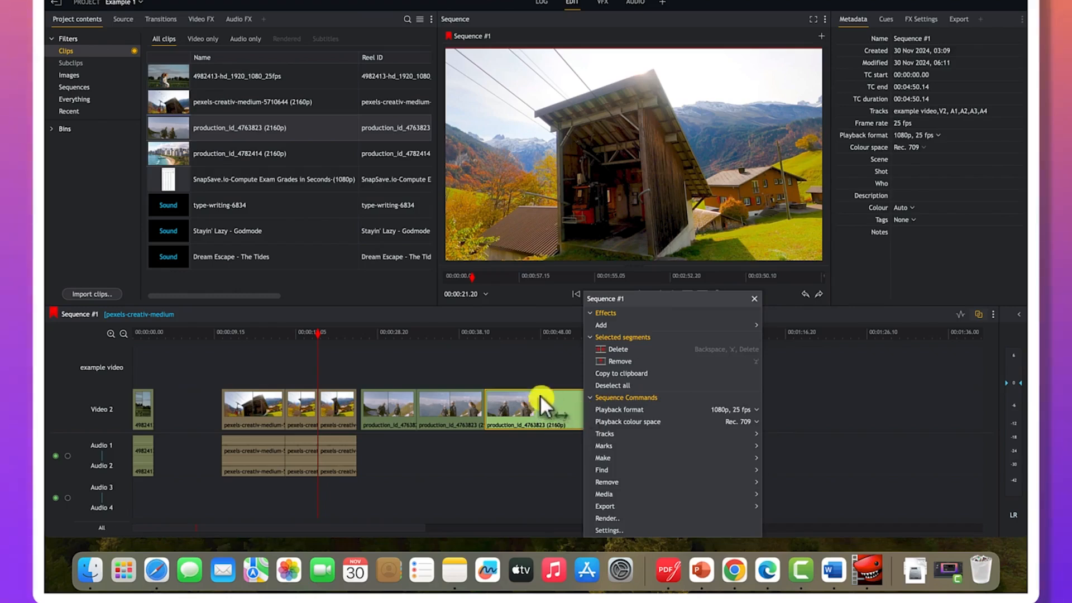
{"action": "left_click", "coordinate": [535, 360]}
Move the last production_id_4763823 piece on Video 2 to start at 00:00:46.10, and trim its end to 00:01:00.07
{"action": "left_click", "coordinate": [573, 407]}
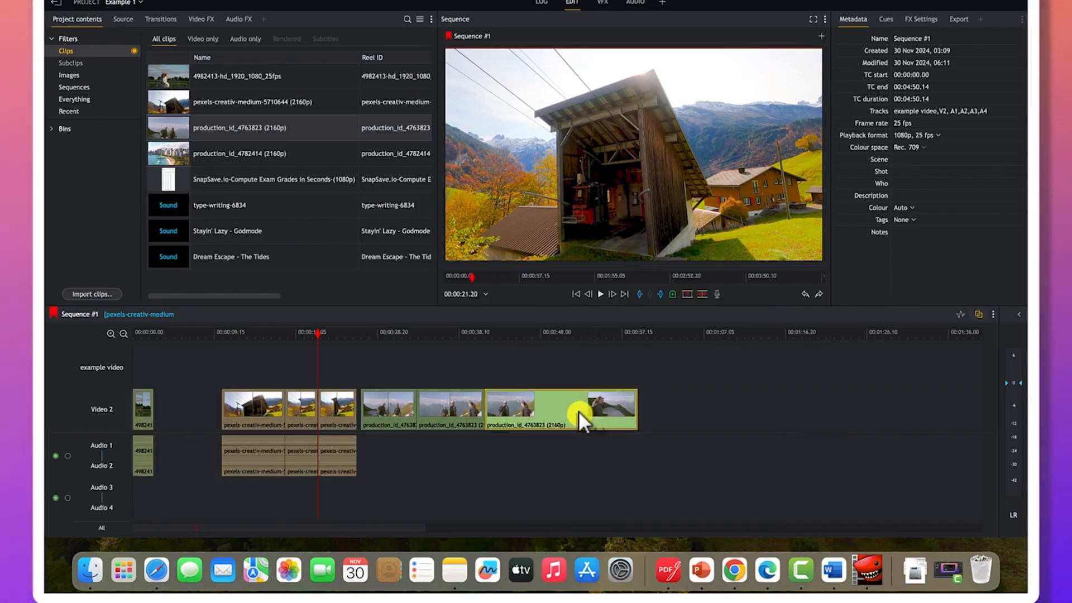
{"action": "left_click_drag", "start_coordinate": [562, 408], "coordinate": [608, 406]}
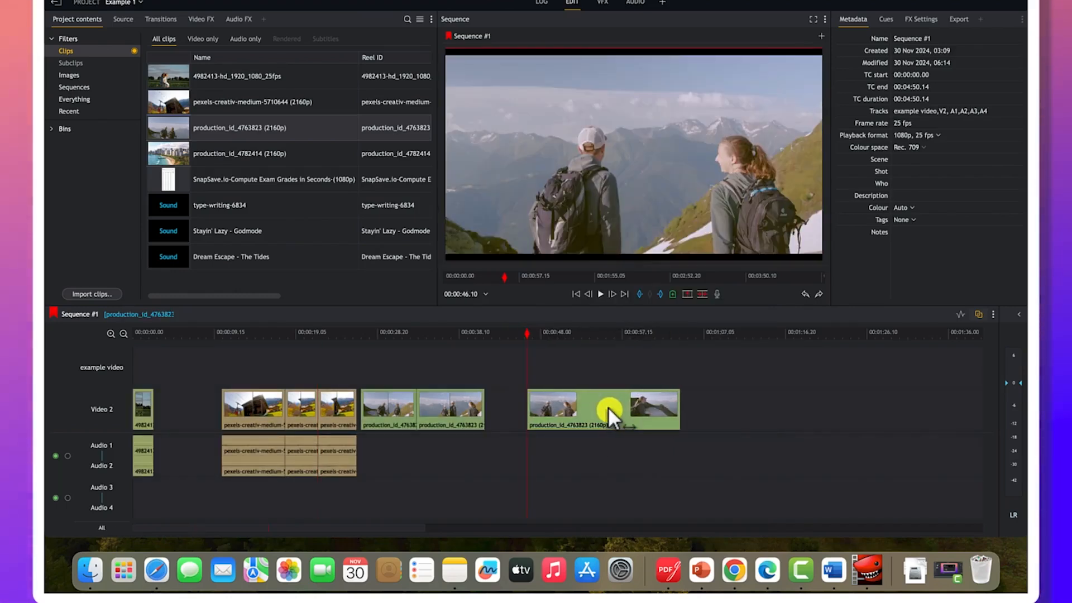
{"action": "left_click", "coordinate": [671, 407]}
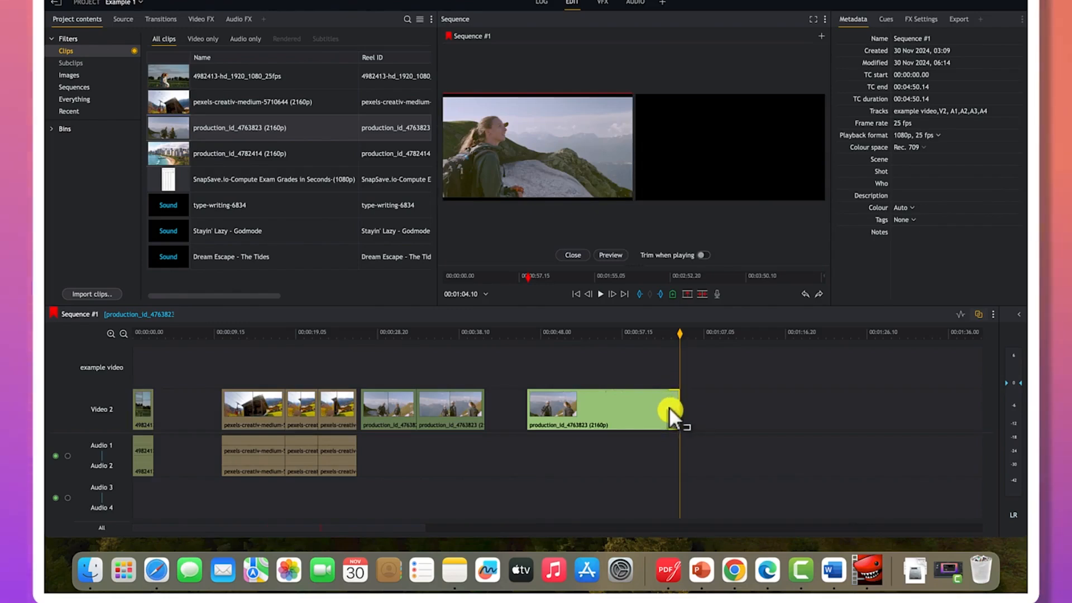
{"action": "left_click_drag", "start_coordinate": [669, 406], "coordinate": [638, 404]}
Trim the start of the last production_id_4763823 piece inward, leaving its end in place
{"action": "left_click_drag", "start_coordinate": [520, 405], "coordinate": [529, 405]}
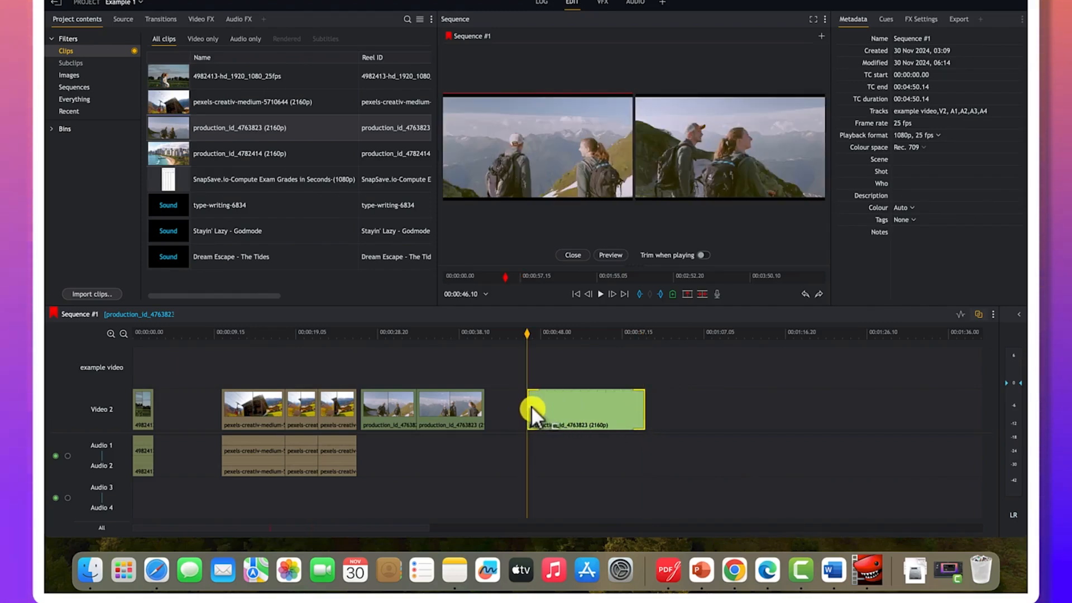
{"action": "left_click_drag", "start_coordinate": [531, 404], "coordinate": [597, 403]}
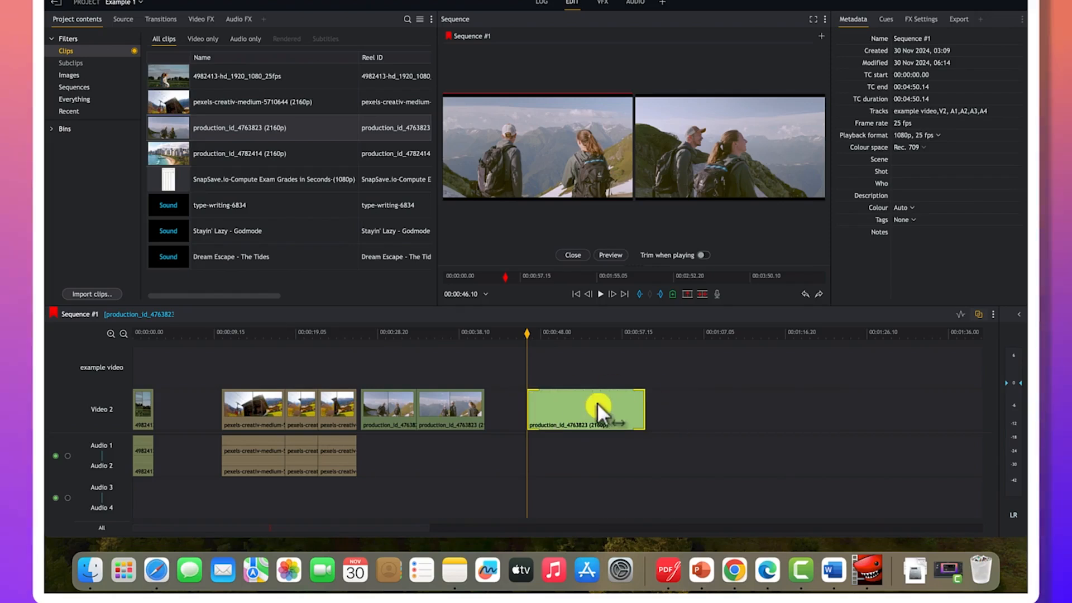
{"action": "left_click_drag", "start_coordinate": [534, 398], "coordinate": [598, 396]}
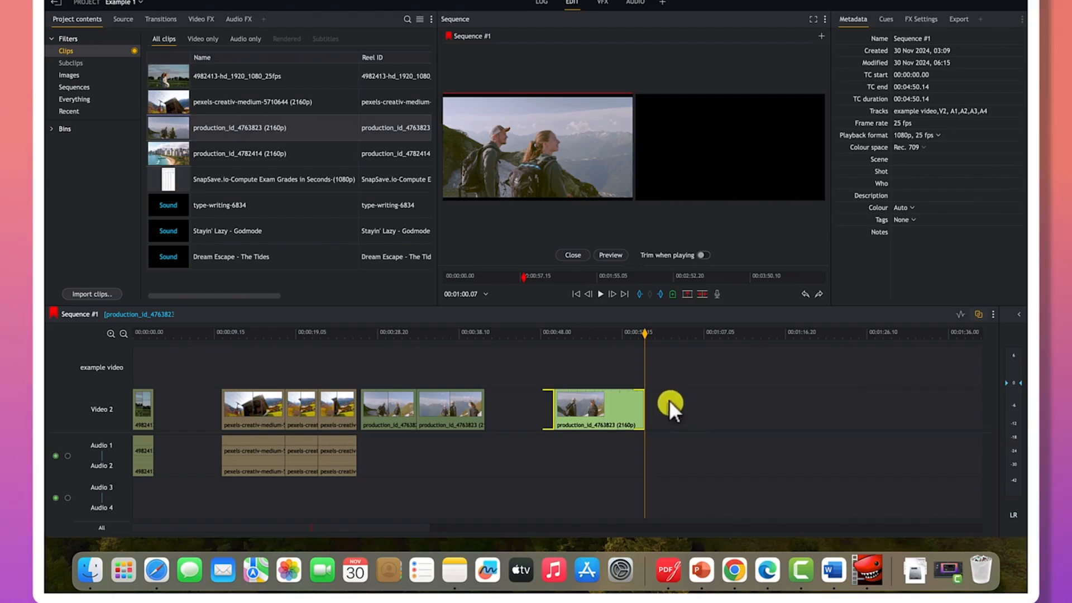
{"action": "left_click", "coordinate": [650, 401]}
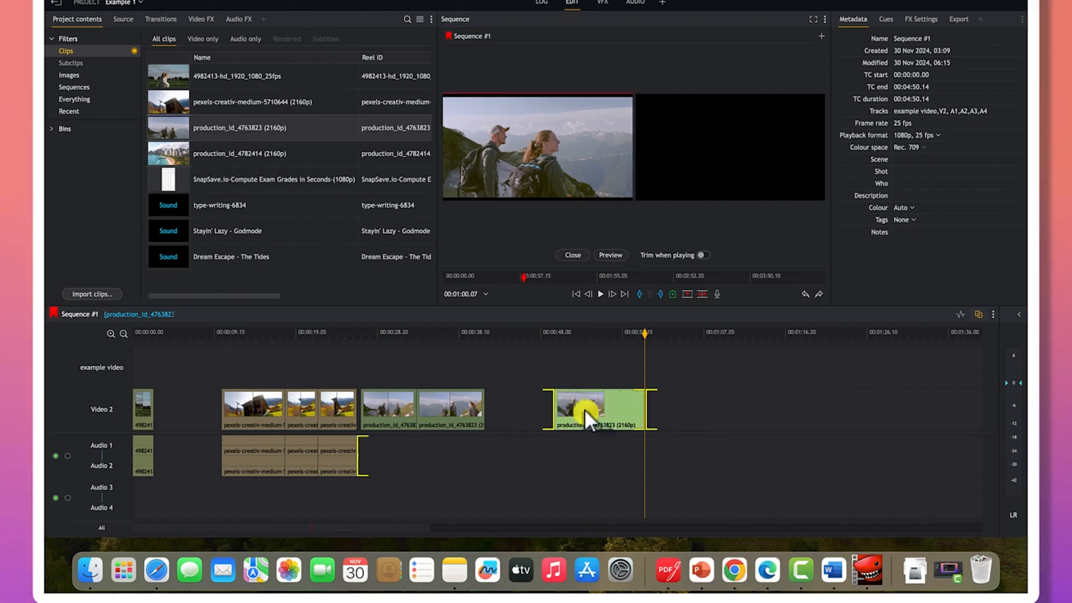
Move the first pexels-creativ-medium-5710644 piece with its audio after the last clip, starting at 00:01:06.06, and shorten its end slightly
{"action": "left_click", "coordinate": [243, 410]}
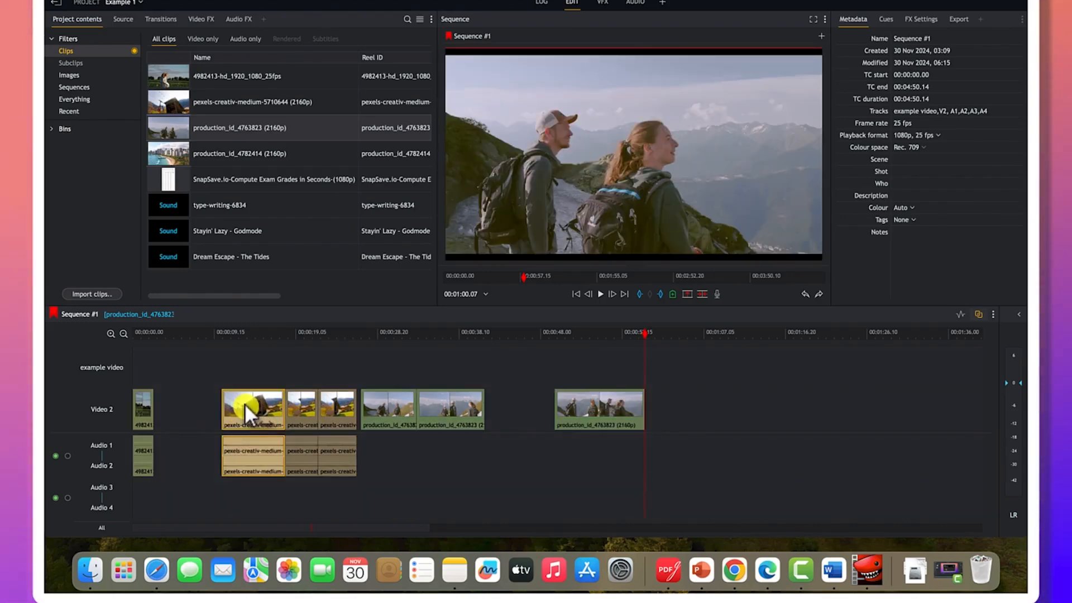
{"action": "left_click_drag", "start_coordinate": [244, 403], "coordinate": [719, 437]}
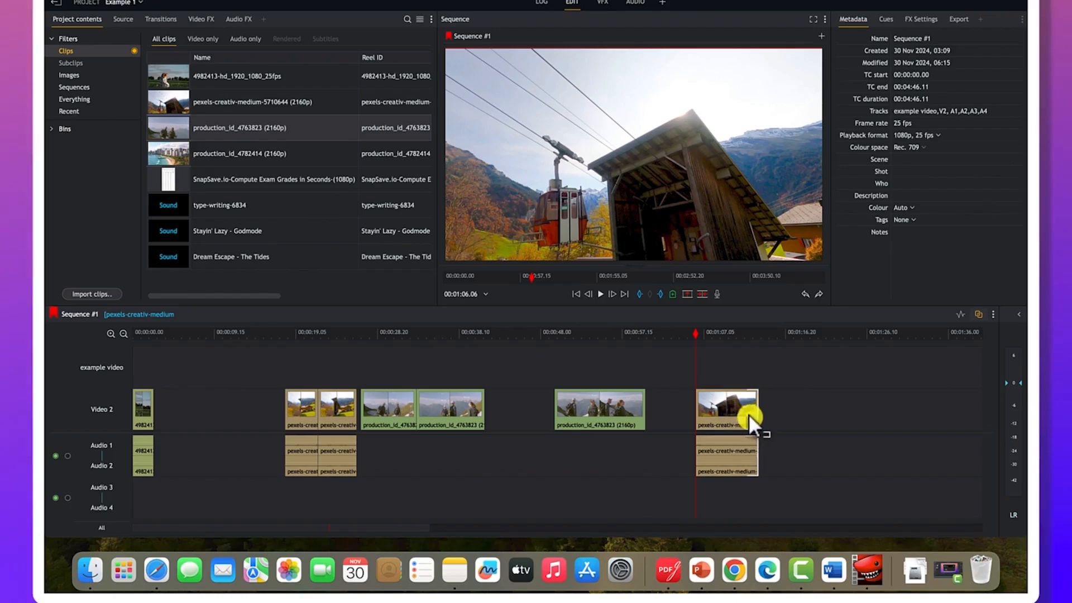
{"action": "left_click_drag", "start_coordinate": [763, 416], "coordinate": [692, 415]}
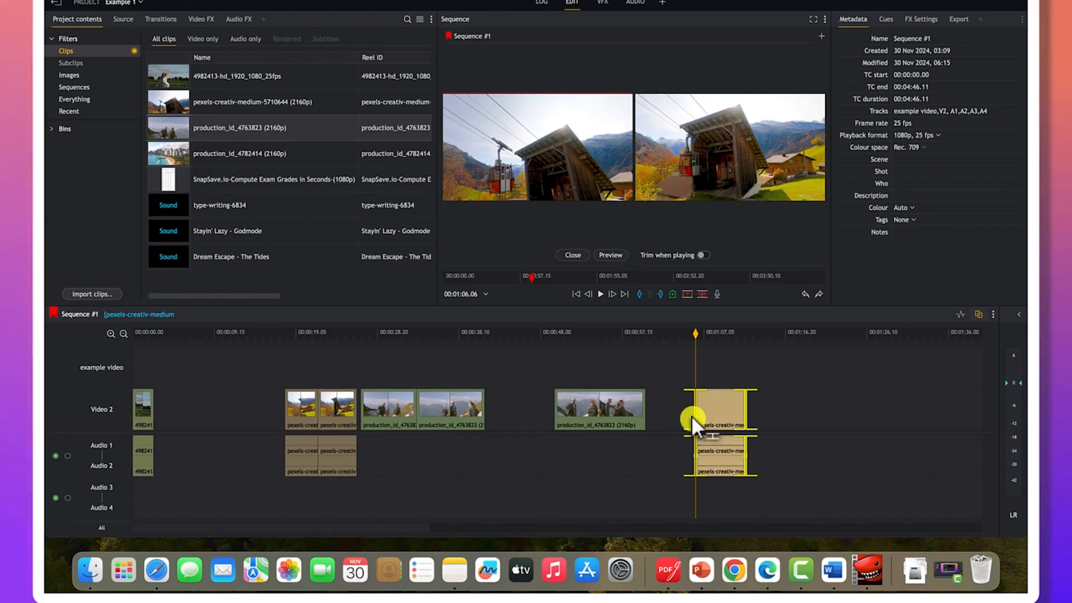
Trim only the start of the moved pexels-creativ-medium-5710644 piece to 00:01:07.17
{"action": "left_click", "coordinate": [747, 415]}
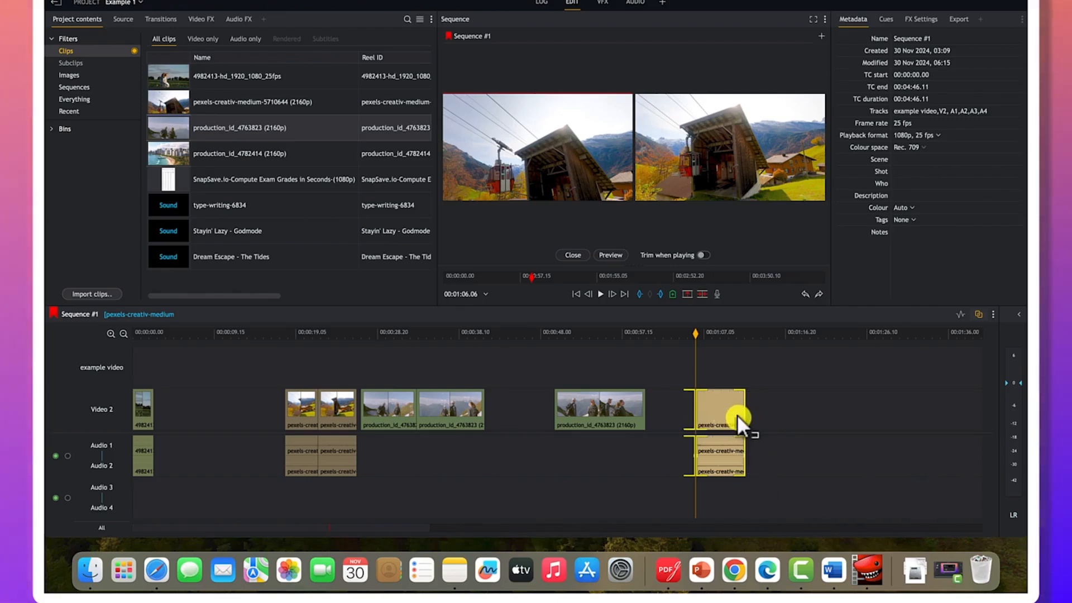
{"action": "left_click", "coordinate": [739, 415]}
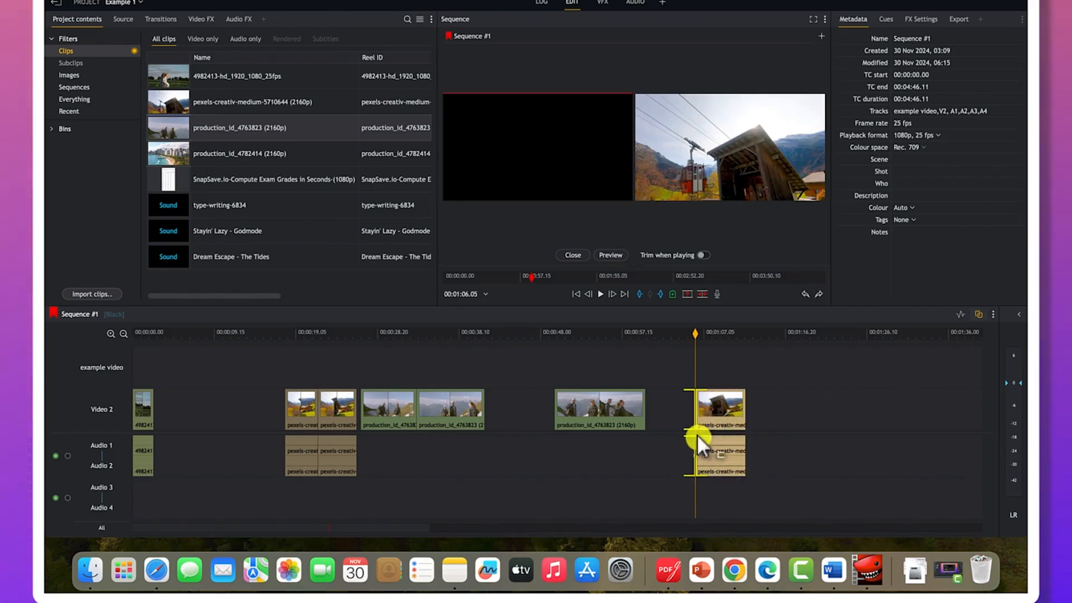
{"action": "left_click_drag", "start_coordinate": [702, 413], "coordinate": [715, 411]}
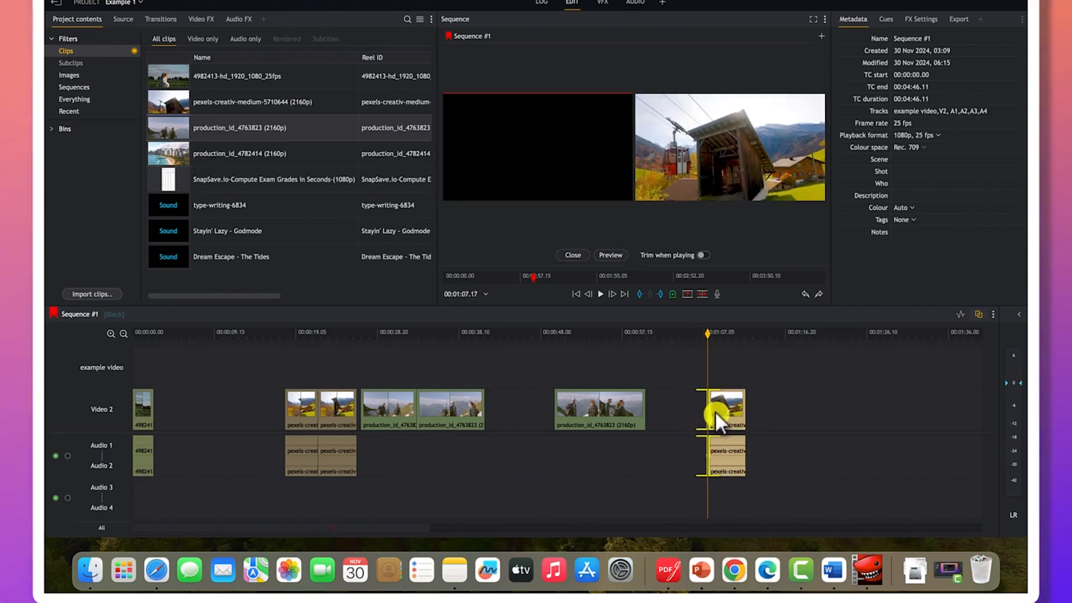
Shift both edges of the trimmed pexels-creativ-medium-5710644 piece so it starts at 00:01:07.13, and end trimming with nothing selected
{"action": "left_click", "coordinate": [745, 421]}
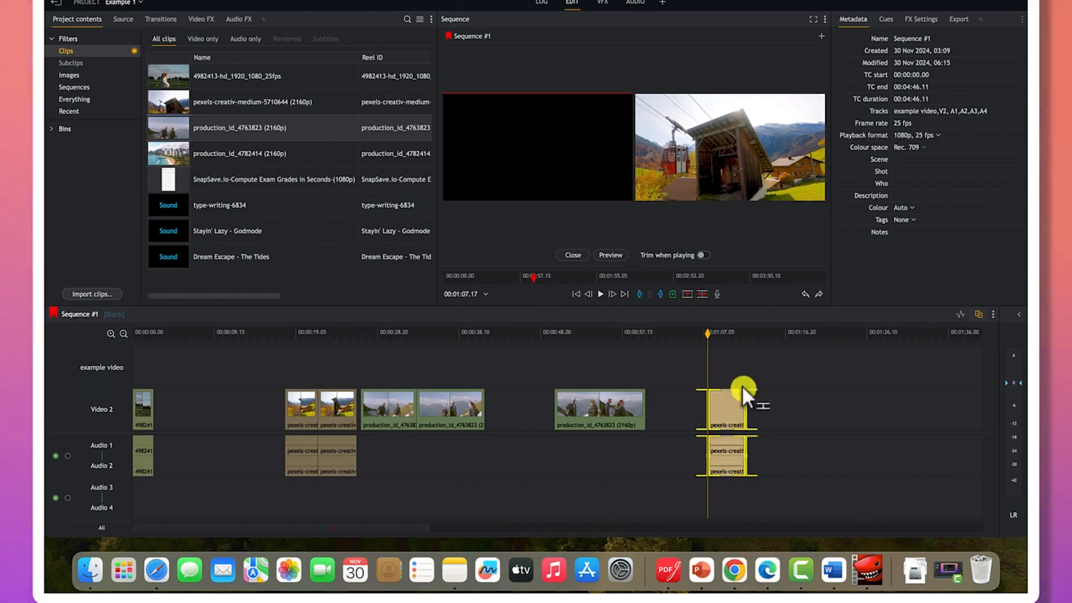
{"action": "left_click_drag", "start_coordinate": [726, 406], "coordinate": [720, 416]}
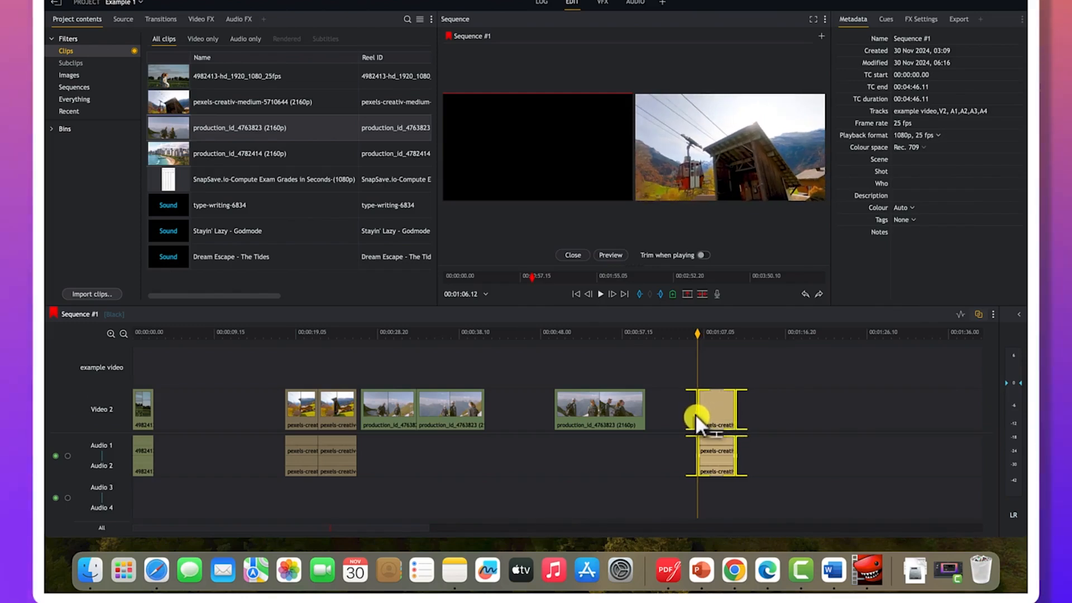
{"action": "left_click_drag", "start_coordinate": [698, 414], "coordinate": [728, 416]}
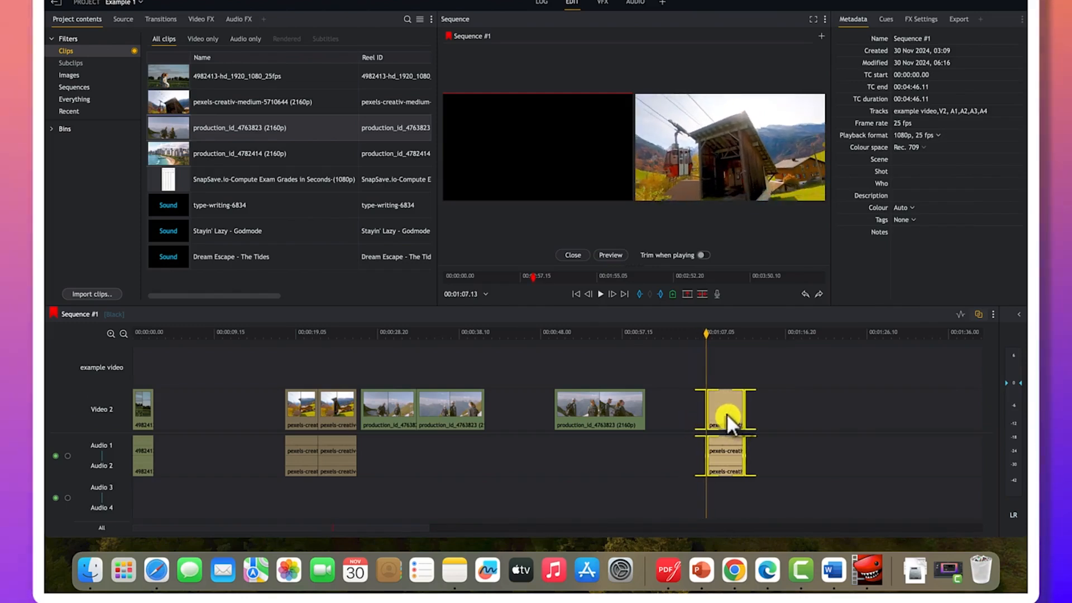
{"action": "left_click", "coordinate": [698, 413]}
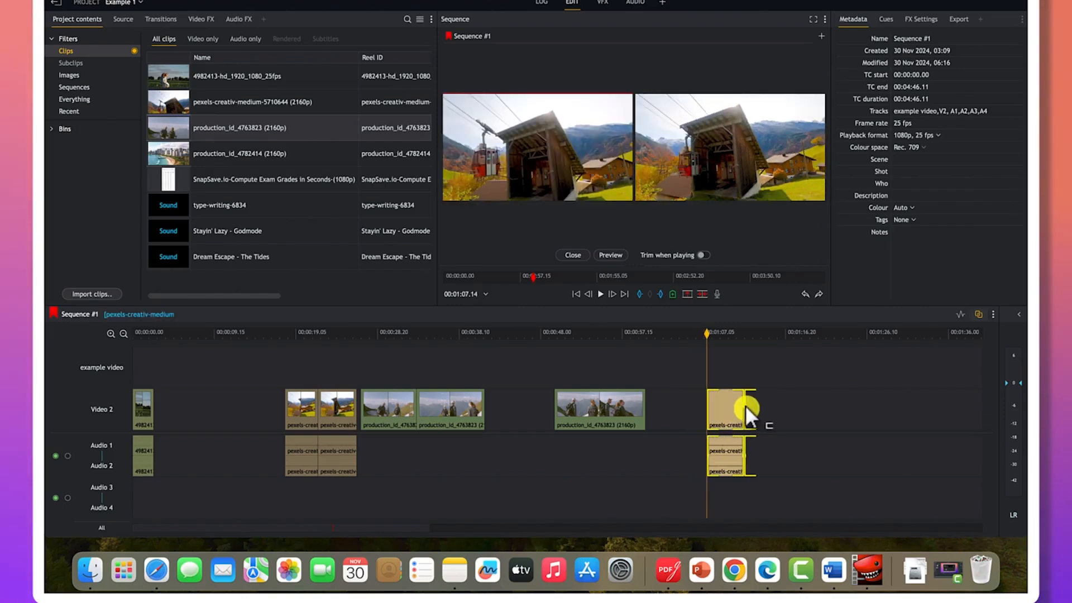
{"action": "left_click", "coordinate": [725, 414]}
{"action": "mouse_move", "coordinate": [726, 414]}
{"action": "left_mouse_down"}
{"action": "mouse_move", "coordinate": [711, 407]}
{"action": "mouse_move", "coordinate": [739, 408]}
{"action": "left_mouse_up"}
{"action": "left_click", "coordinate": [709, 420]}
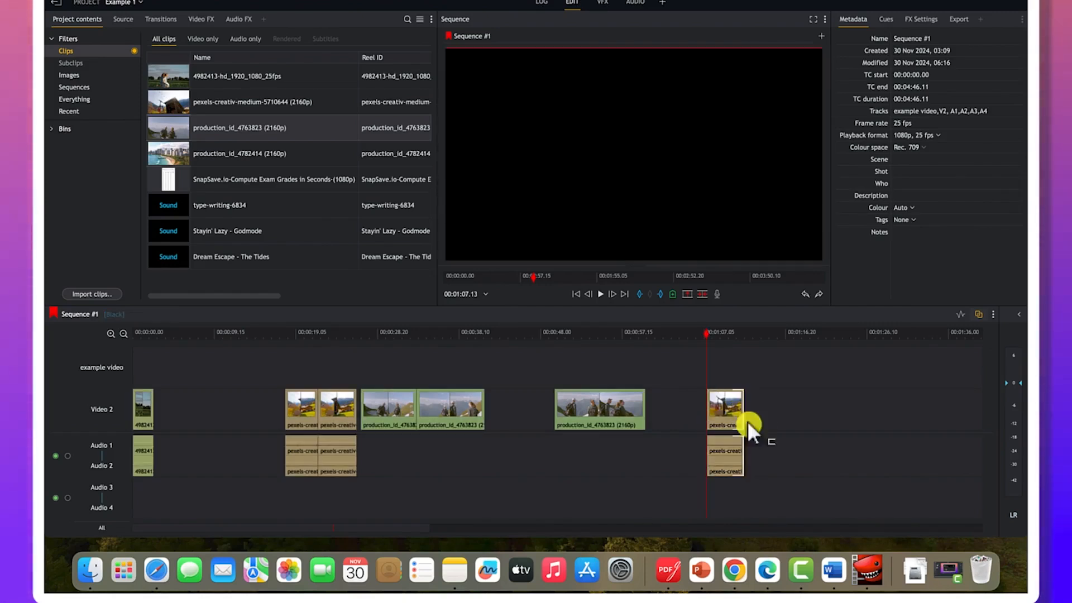
{"action": "left_click", "coordinate": [796, 419]}
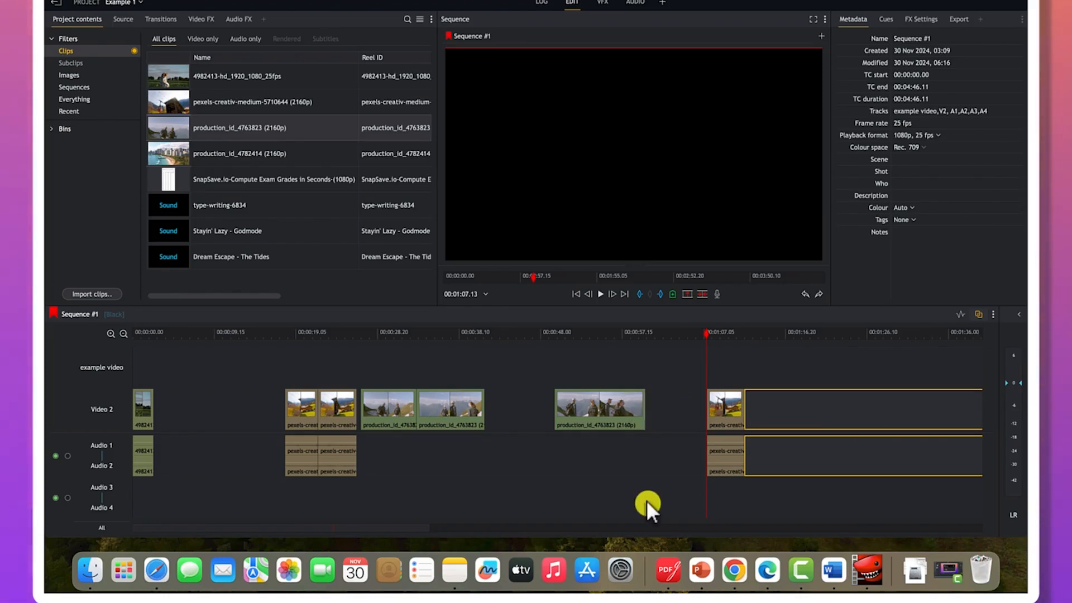
{"action": "left_click", "coordinate": [554, 492]}
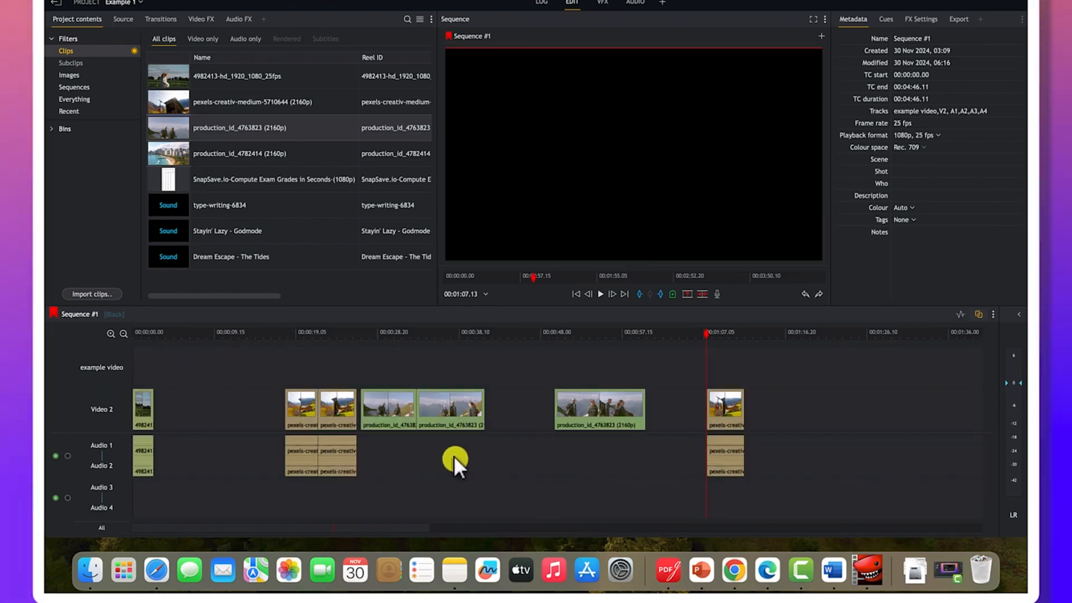
Disable Video 2, move only the audio of the first remaining cable-car piece to 00:00:09.20, and enable Video 2 again
{"action": "left_click", "coordinate": [95, 409]}
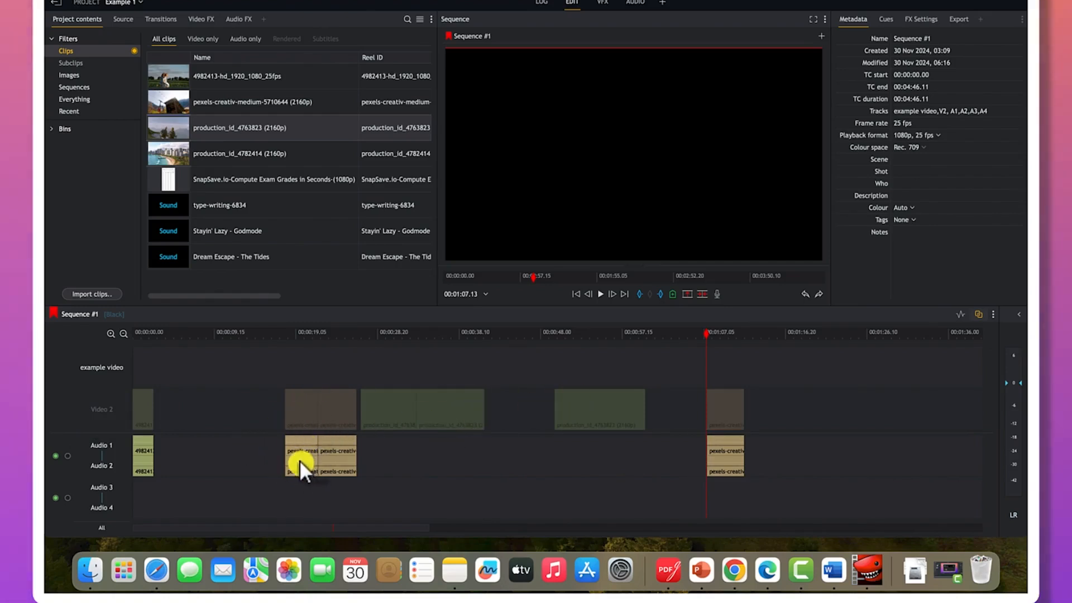
{"action": "left_click_drag", "start_coordinate": [300, 454], "coordinate": [228, 444]}
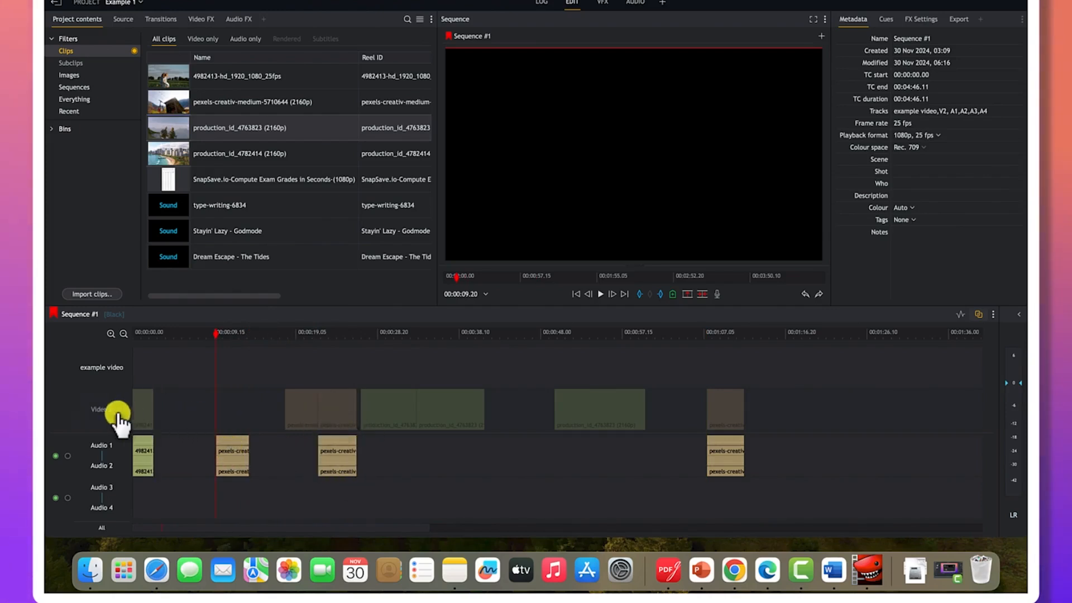
{"action": "left_click", "coordinate": [97, 408]}
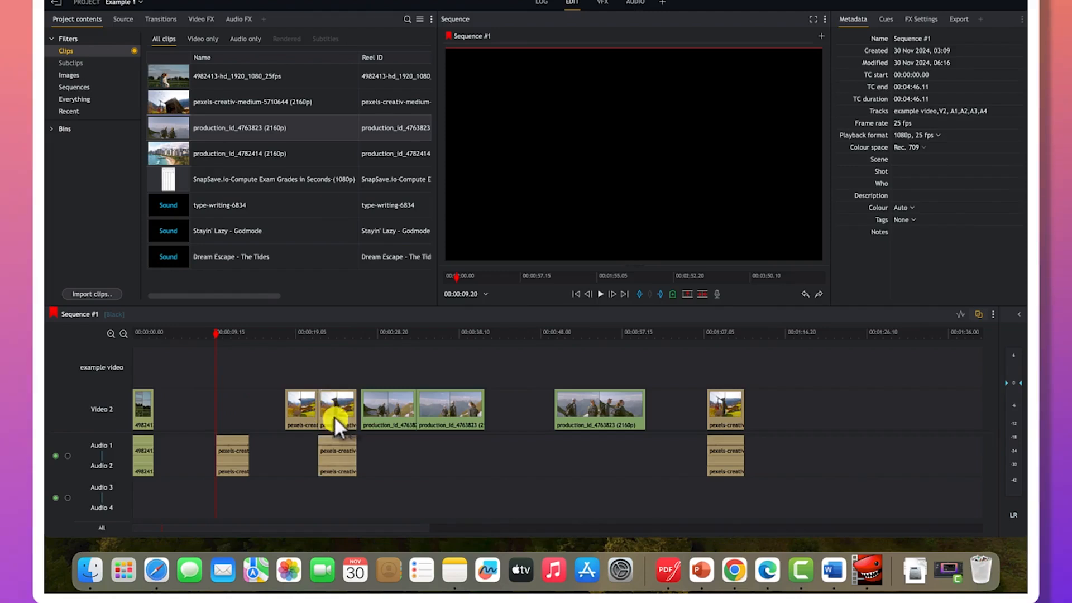
Disable Audio 1 and 2, move only the video of the second cable-car piece to 00:00:41.10, and enable the audio tracks again
{"action": "left_click", "coordinate": [97, 456]}
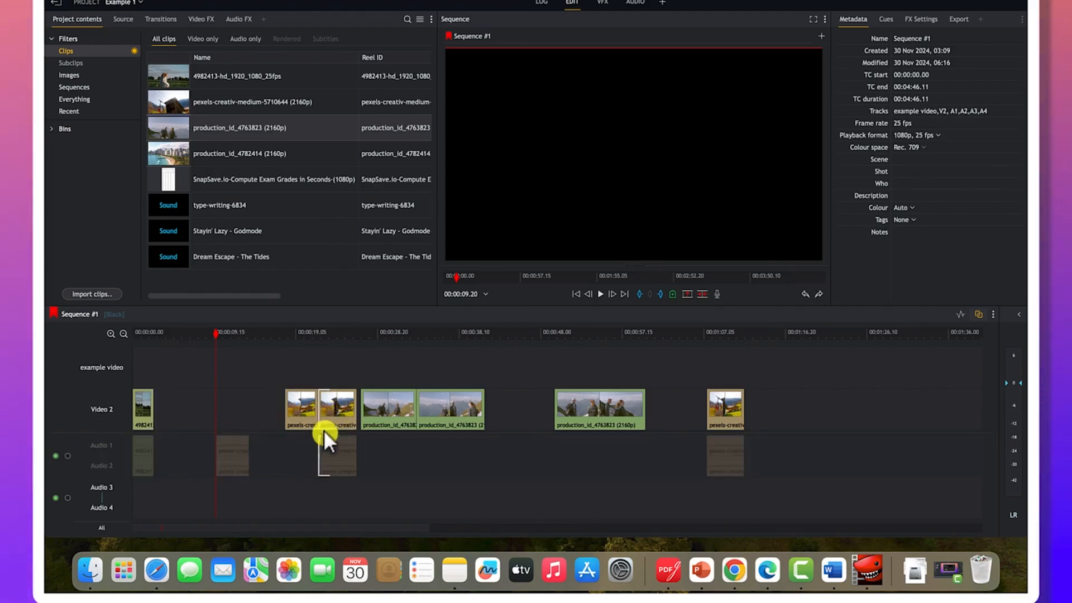
{"action": "left_click_drag", "start_coordinate": [332, 407], "coordinate": [499, 394]}
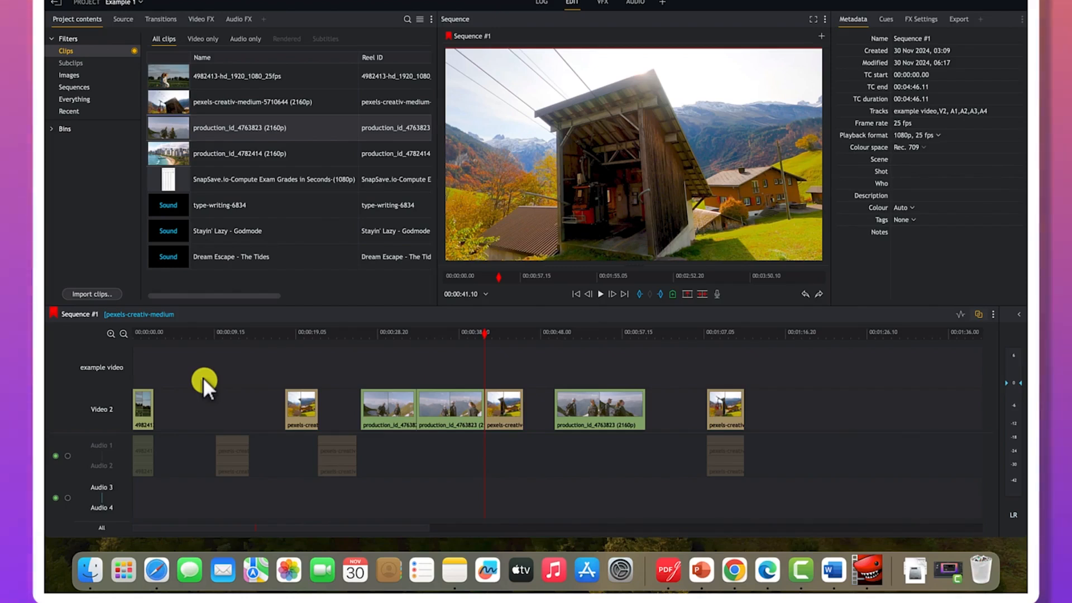
{"action": "left_click", "coordinate": [90, 451]}
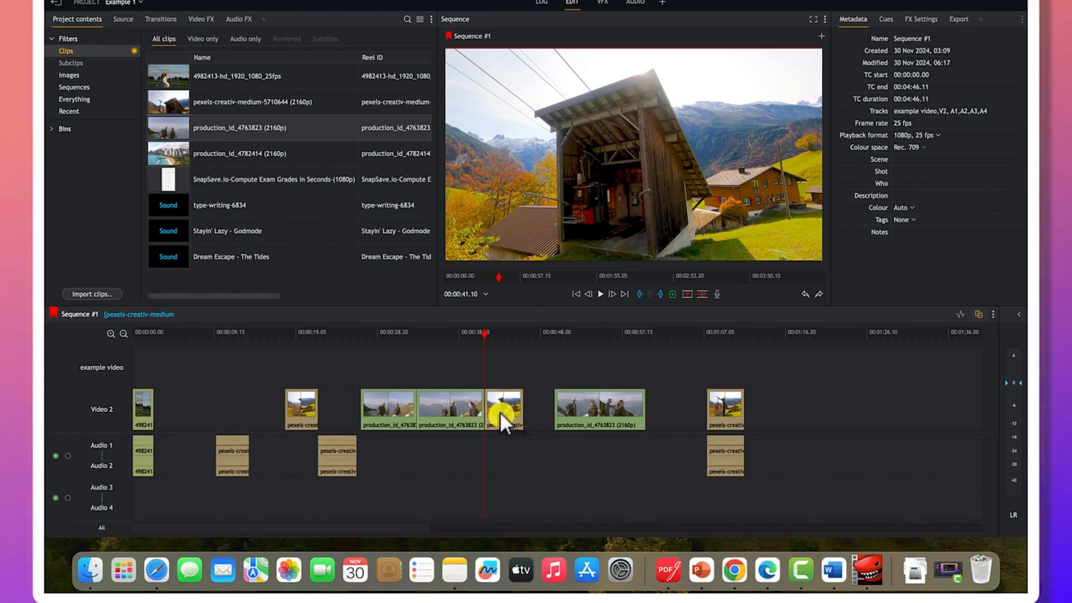
Move the video of the cable-car piece to 00:00:21.20, against the preceding cable-car piece, and add a Bar 2 wipe at their join
{"action": "left_click_drag", "start_coordinate": [500, 411], "coordinate": [332, 391]}
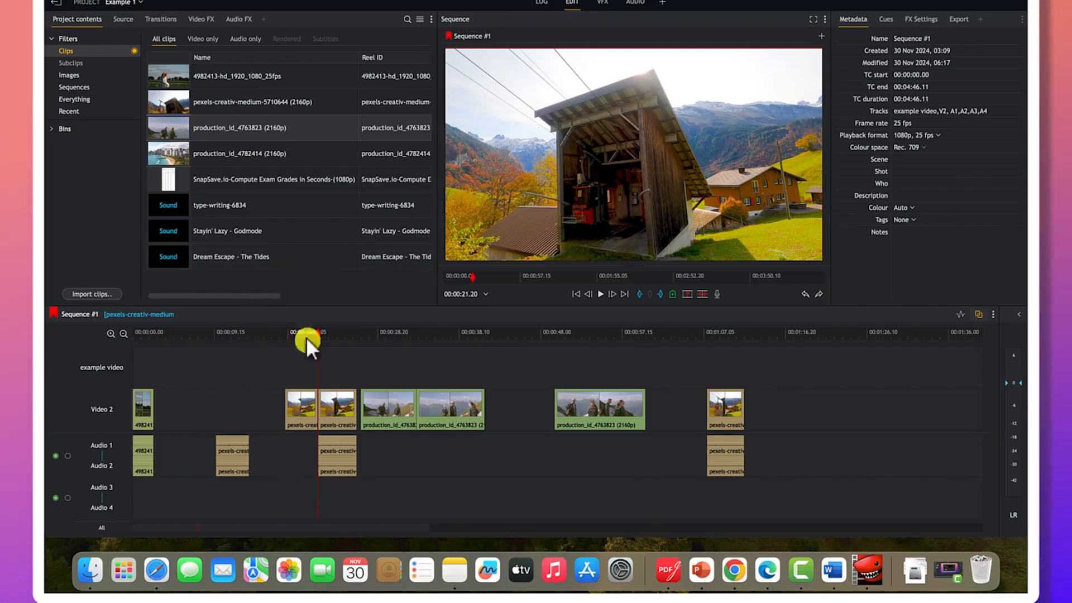
{"action": "left_click", "coordinate": [602, 4]}
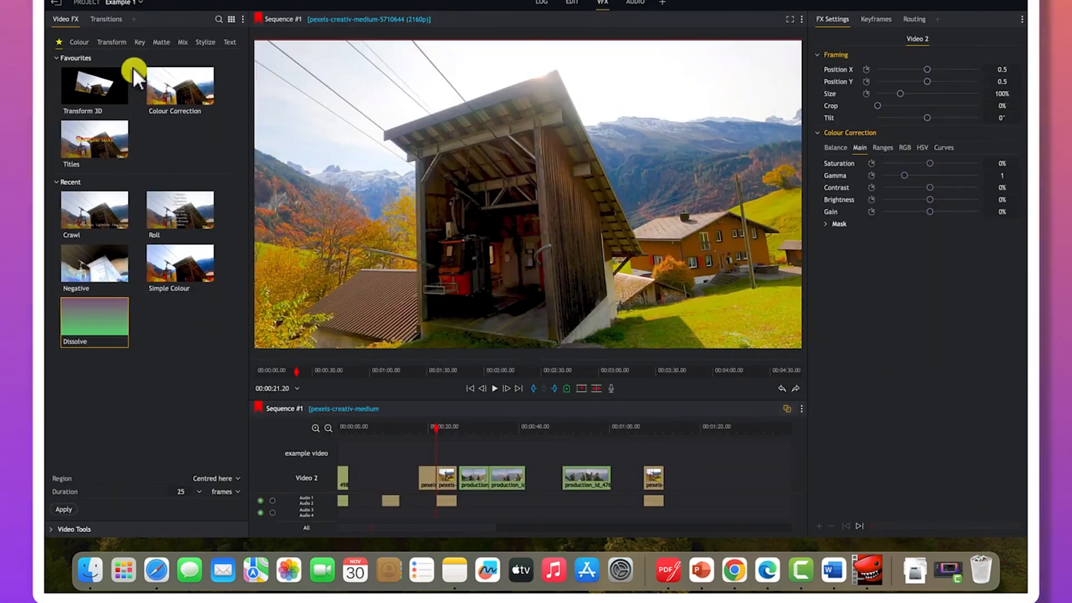
{"action": "left_click", "coordinate": [100, 19]}
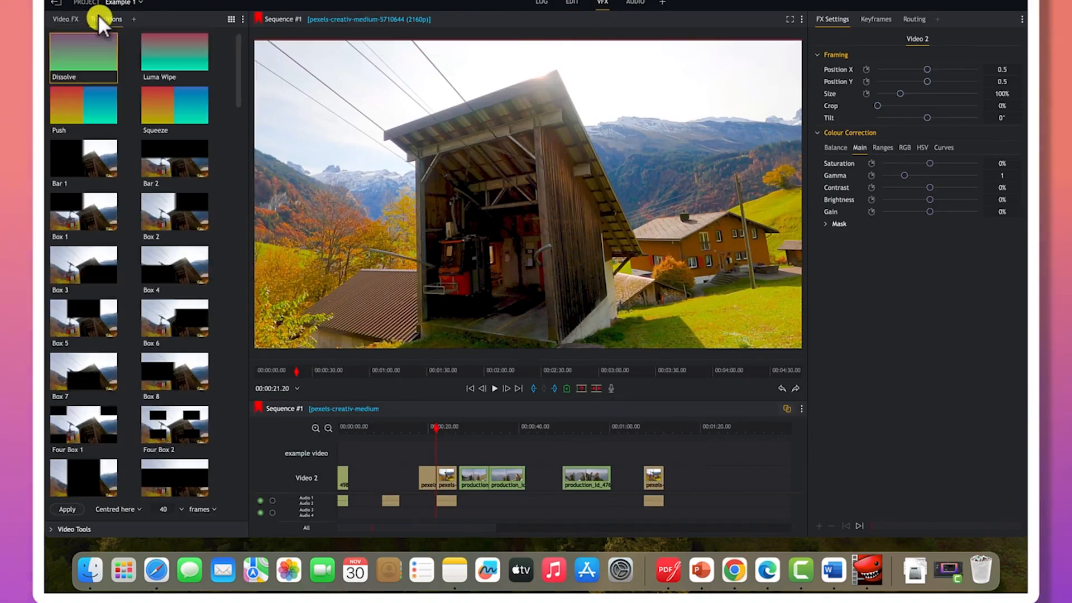
{"action": "scroll", "coordinate": [92, 262], "scroll_direction": "down", "scroll_amount": 7}
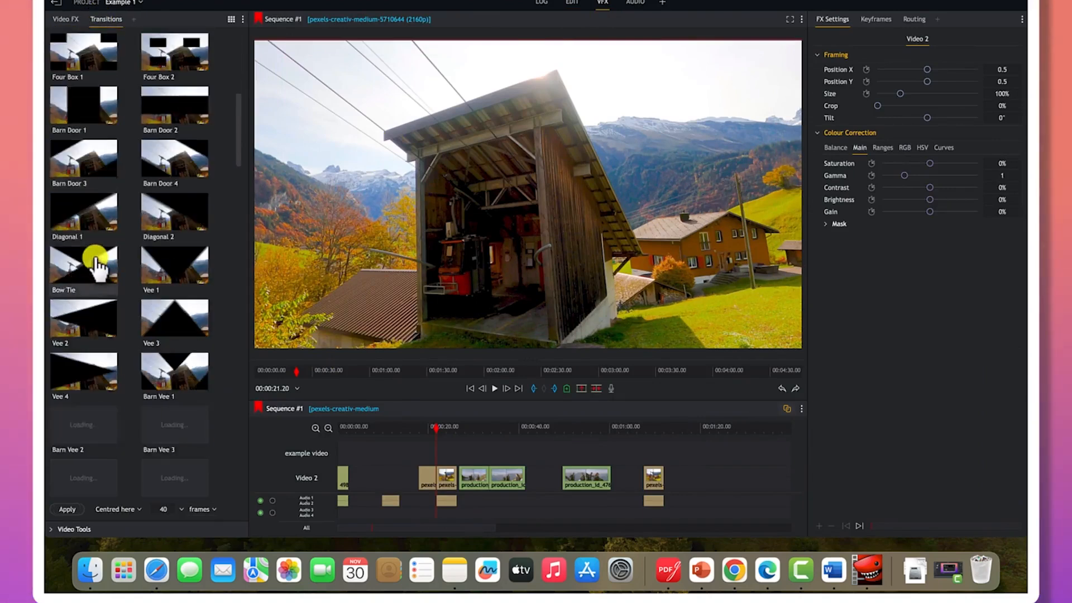
{"action": "scroll", "coordinate": [95, 262], "scroll_direction": "down", "scroll_amount": 5}
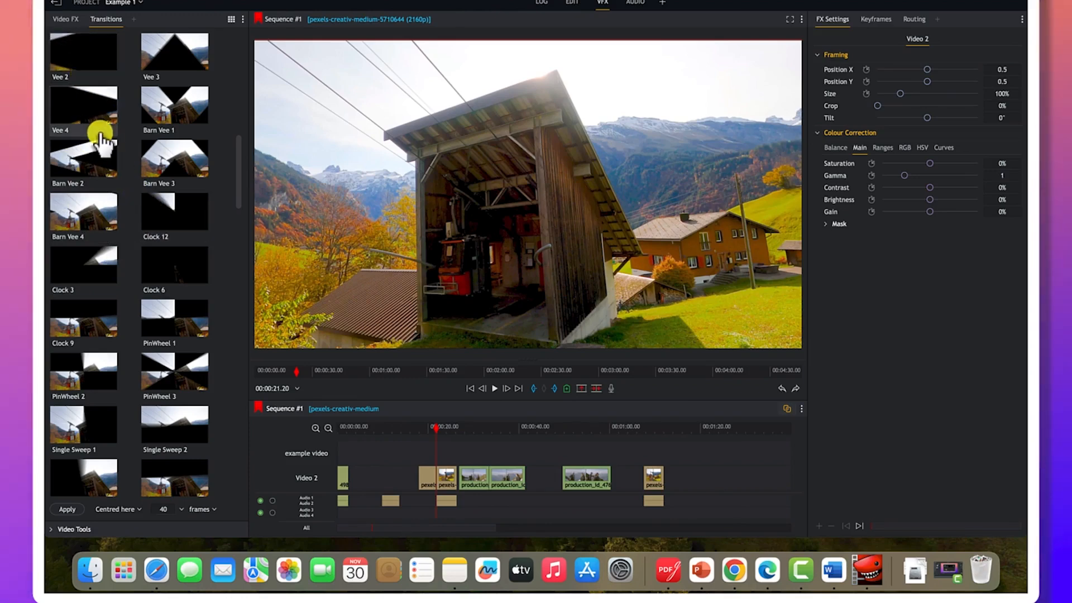
{"action": "scroll", "coordinate": [95, 134], "scroll_direction": "up", "scroll_amount": 10}
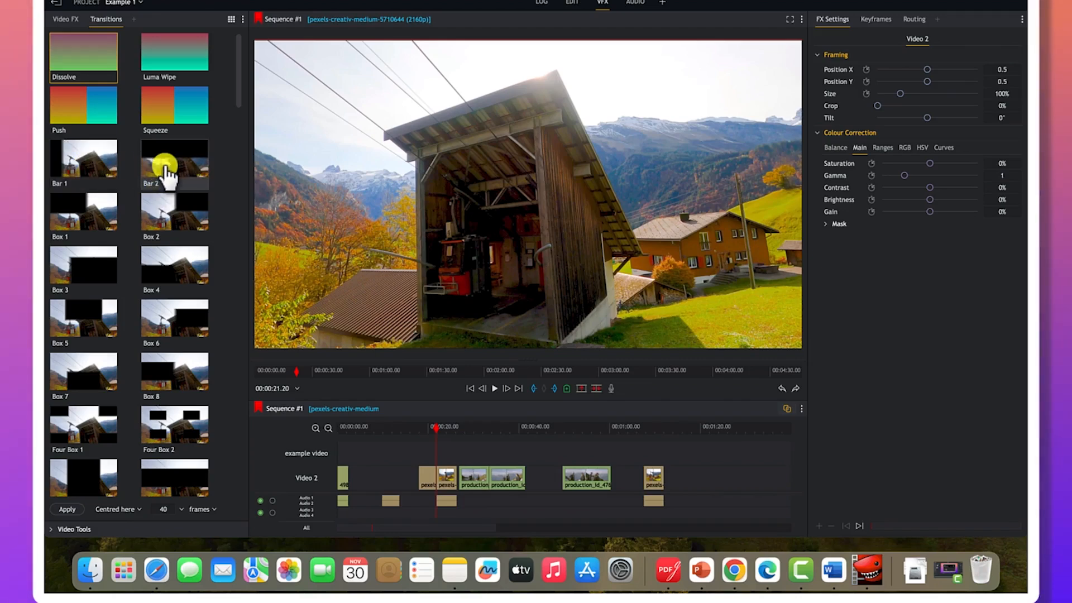
{"action": "left_click_drag", "start_coordinate": [168, 177], "coordinate": [434, 481]}
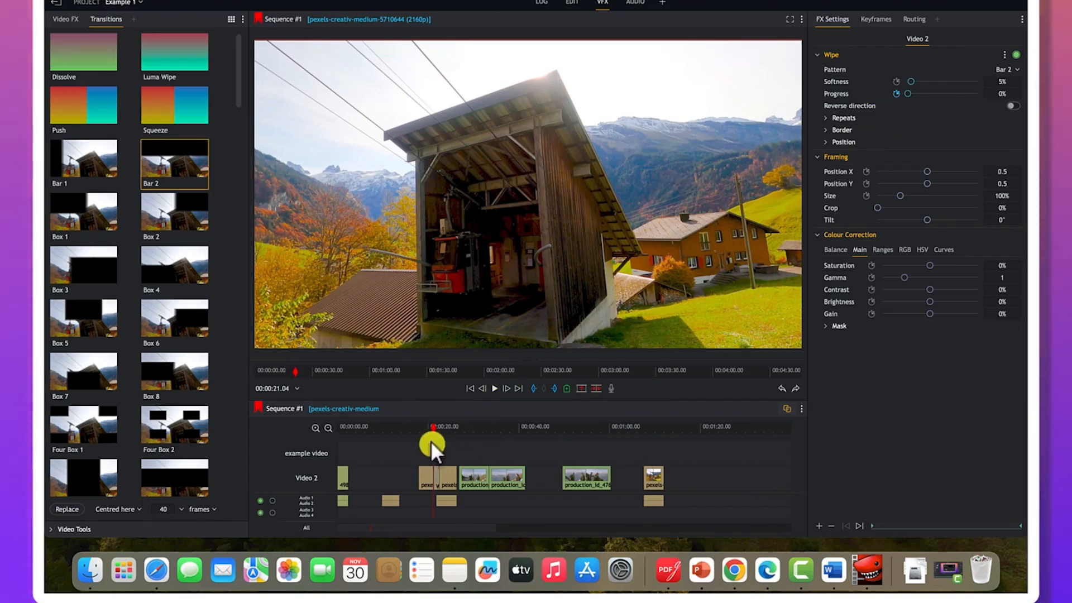
Play back the Bar 2 wipe between the two cable-car pieces twice
{"action": "left_click_drag", "start_coordinate": [433, 429], "coordinate": [428, 429]}
{"action": "key", "text": "space"}
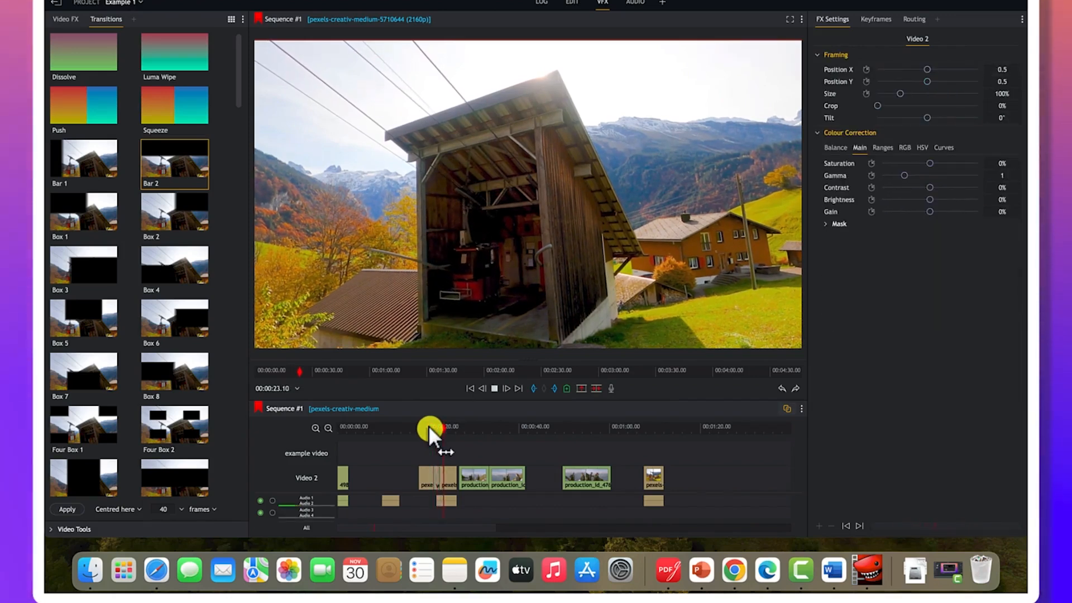
{"action": "key", "text": "space"}
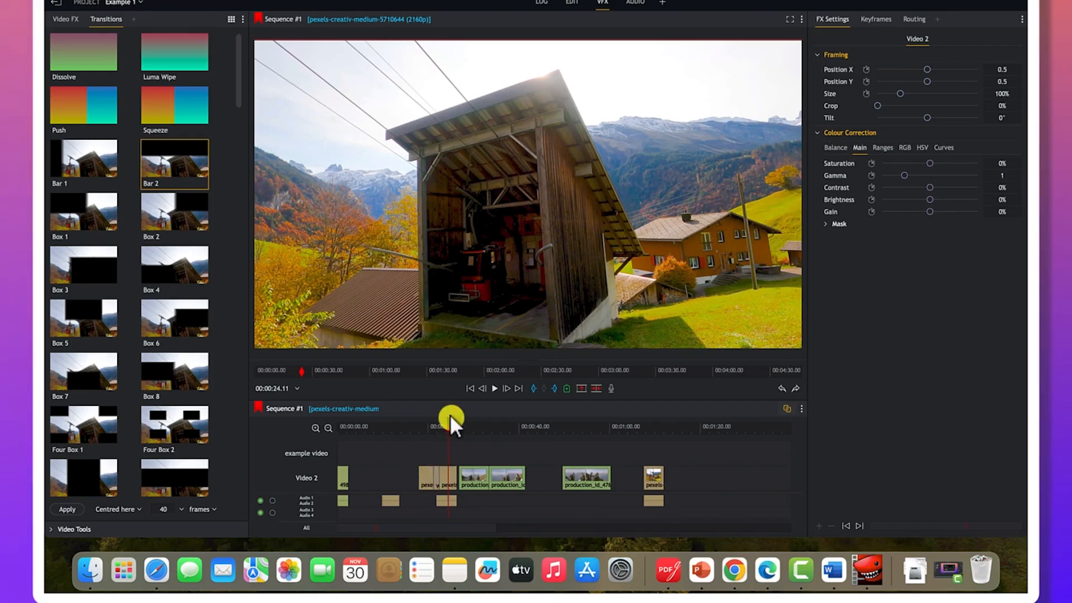
{"action": "left_click_drag", "start_coordinate": [447, 425], "coordinate": [426, 424]}
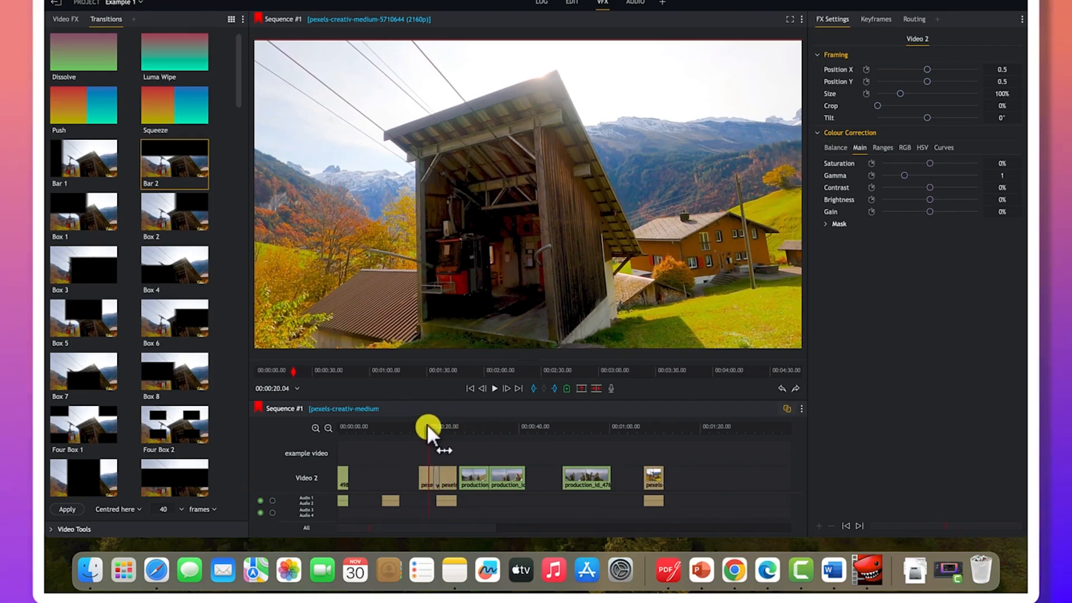
{"action": "key", "text": "space"}
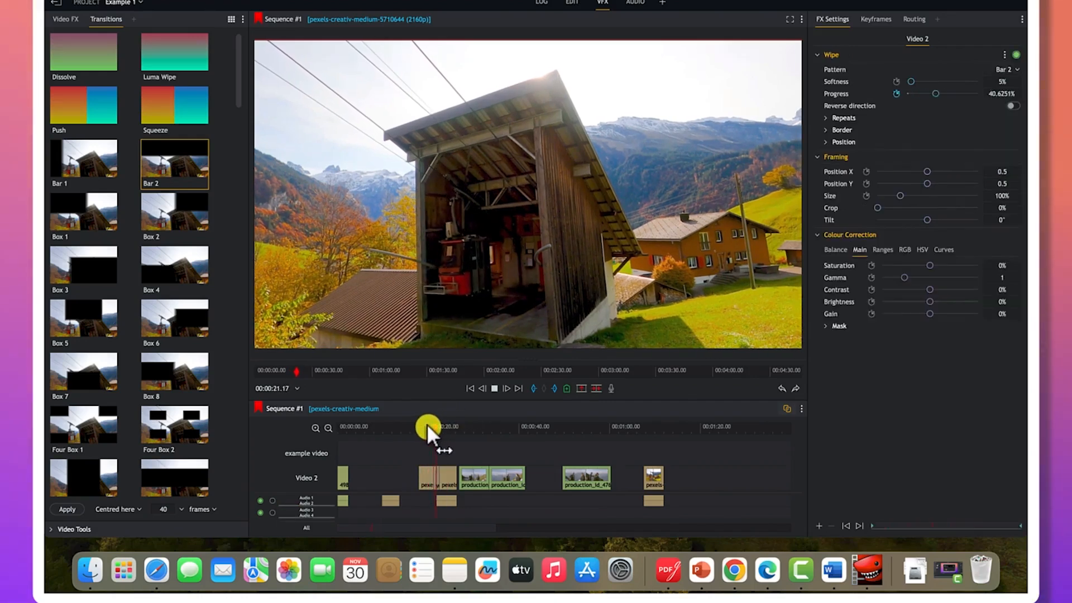
{"action": "key", "text": "space"}
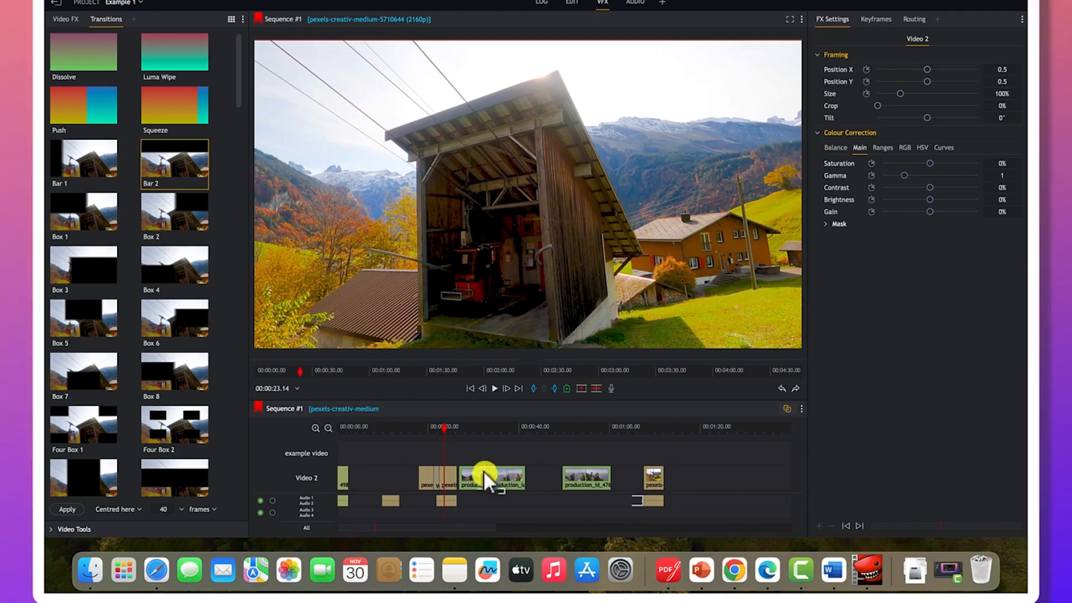
Move the first production_id_4763823 piece back to 00:00:26.09, against the cable-car piece, and add a Bar 2 wipe at their join
{"action": "mouse_move", "coordinate": [484, 470]}
{"action": "left_mouse_down"}
{"action": "mouse_move", "coordinate": [459, 462]}
{"action": "mouse_move", "coordinate": [470, 471]}
{"action": "left_mouse_up"}
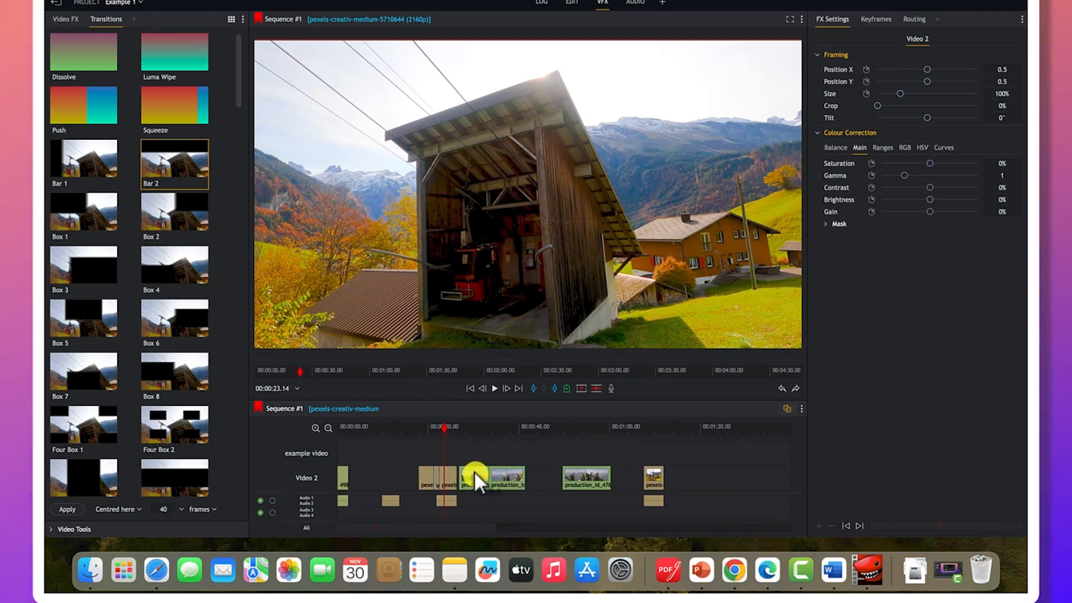
{"action": "left_click", "coordinate": [474, 472]}
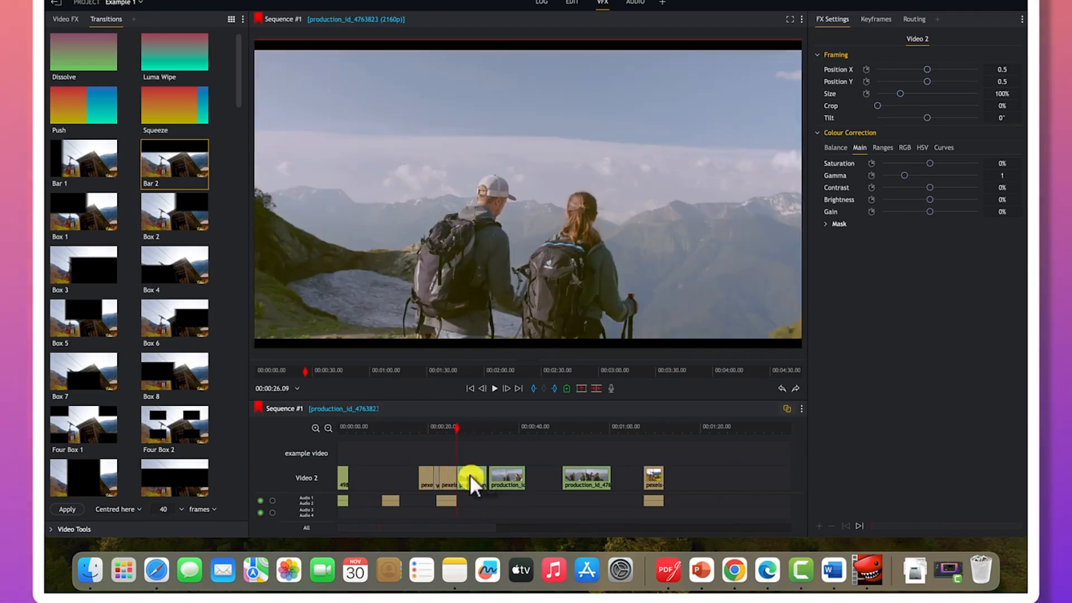
{"action": "left_click_drag", "start_coordinate": [470, 474], "coordinate": [467, 474]}
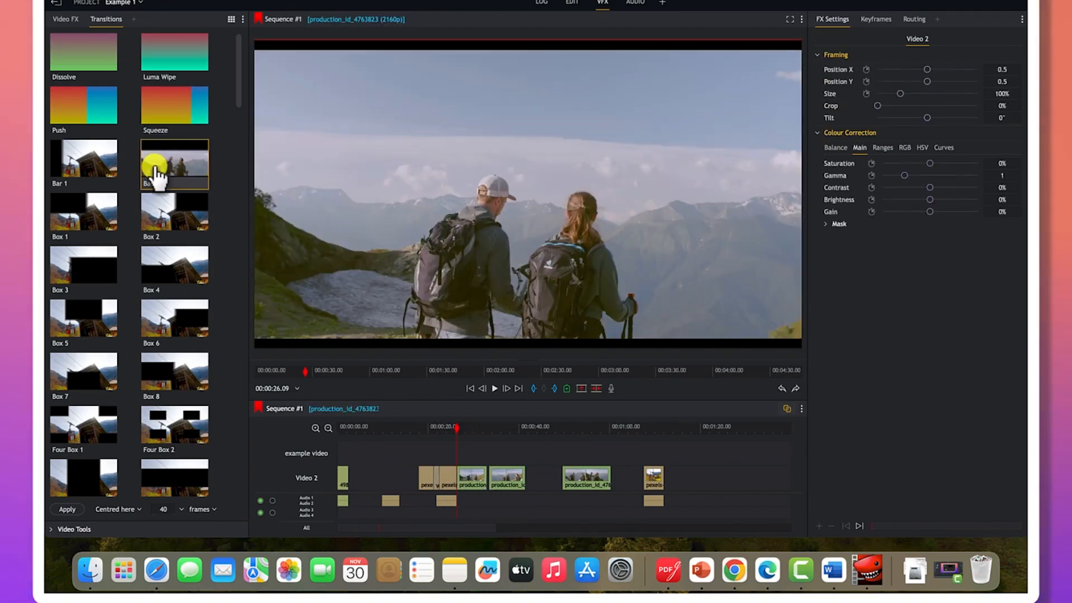
{"action": "left_click_drag", "start_coordinate": [155, 173], "coordinate": [452, 477]}
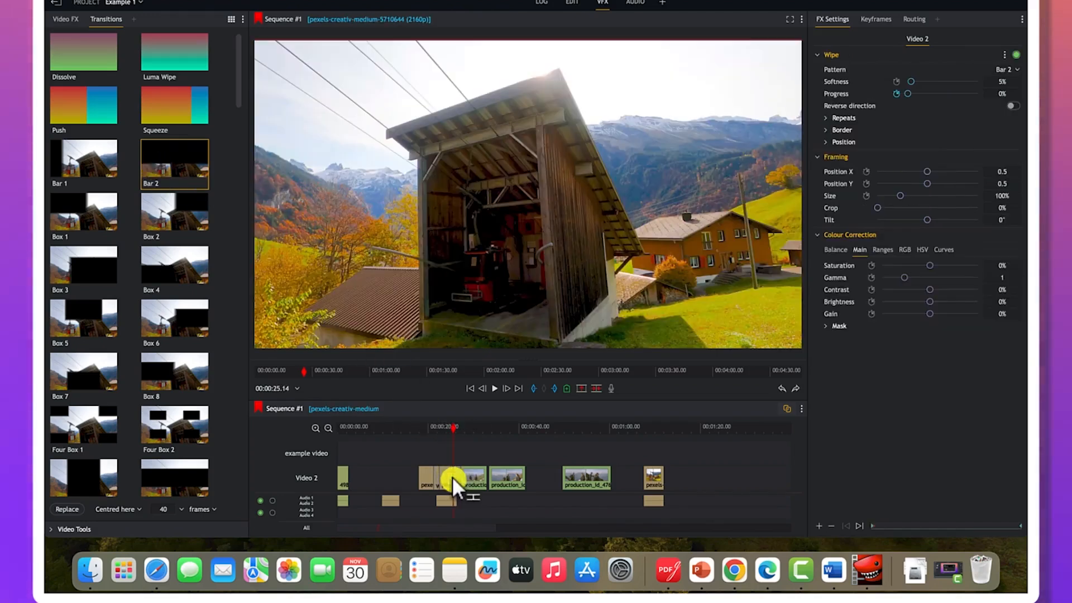
Play back the Bar 2 wipe leading into the first production_id_4763823 piece and select that transition on Video 2
{"action": "left_click", "coordinate": [448, 424]}
{"action": "key", "text": "space"}
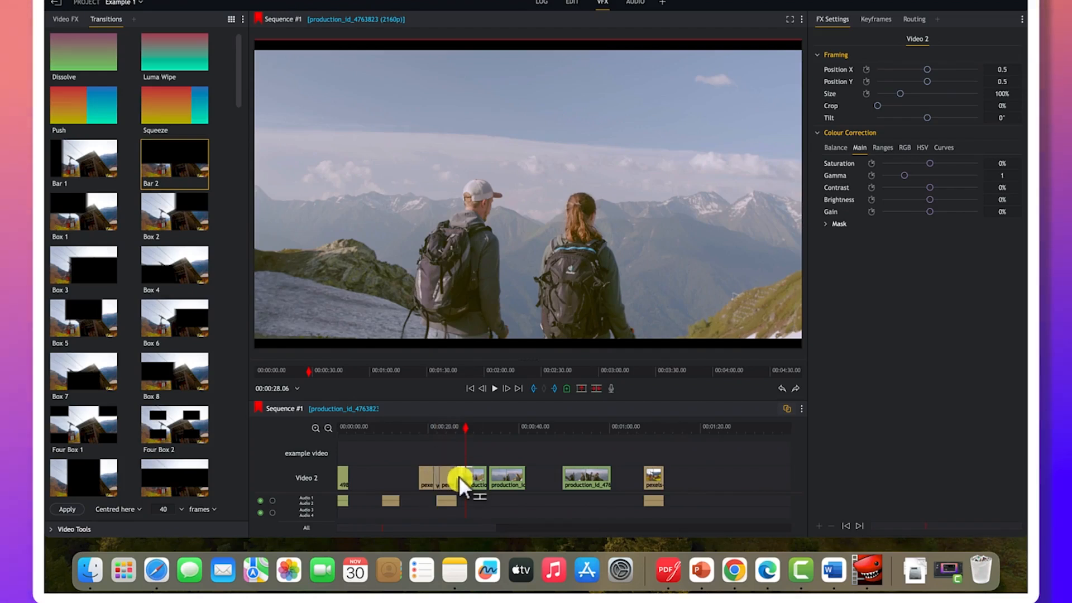
{"action": "left_click_drag", "start_coordinate": [460, 477], "coordinate": [456, 480]}
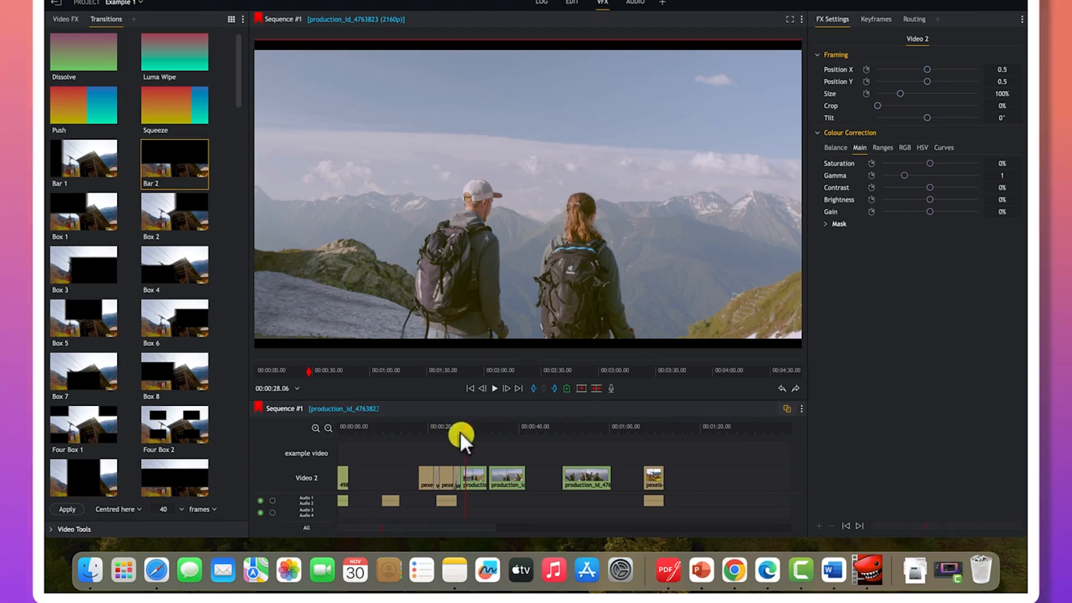
{"action": "left_click", "coordinate": [458, 478]}
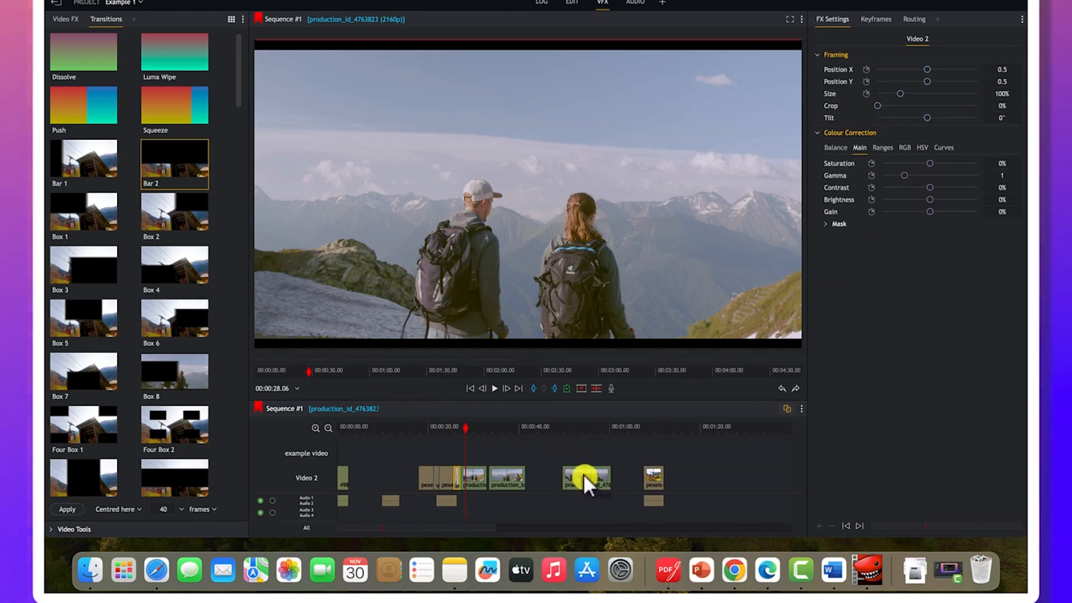
Move the second production_id_4763823 piece to 00:00:32.23, against the first, and add and preview a Push transition at their join
{"action": "left_click_drag", "start_coordinate": [504, 472], "coordinate": [496, 469]}
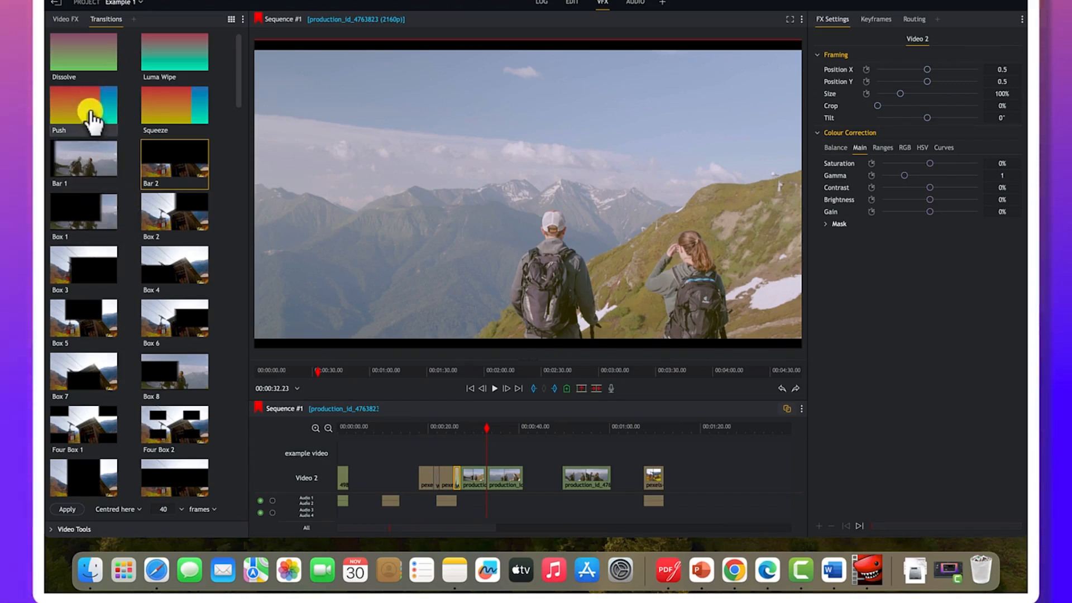
{"action": "left_click_drag", "start_coordinate": [90, 115], "coordinate": [485, 478]}
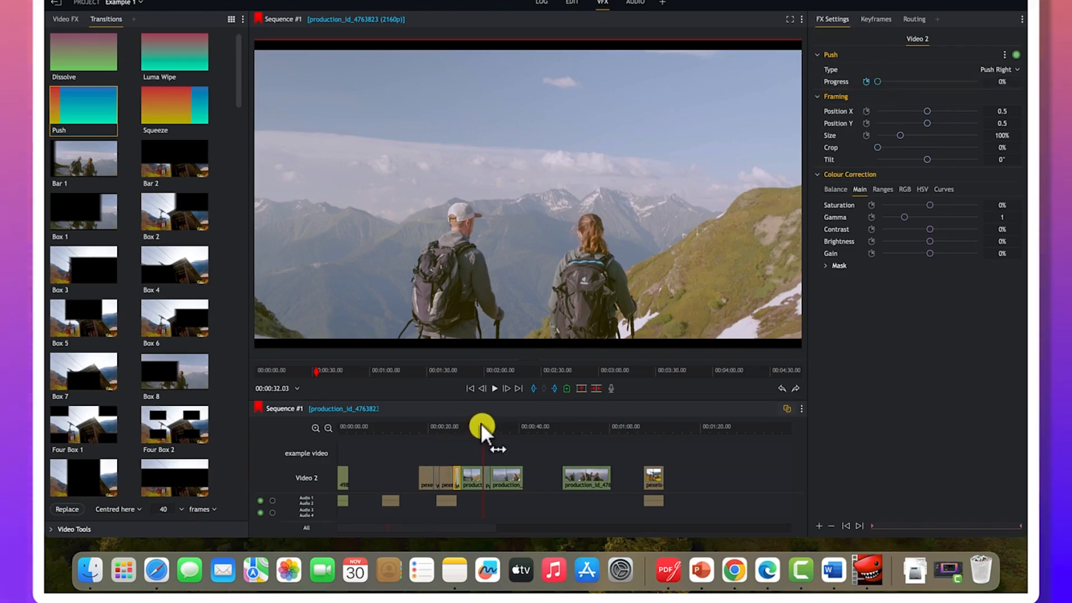
{"action": "left_click_drag", "start_coordinate": [481, 423], "coordinate": [484, 423]}
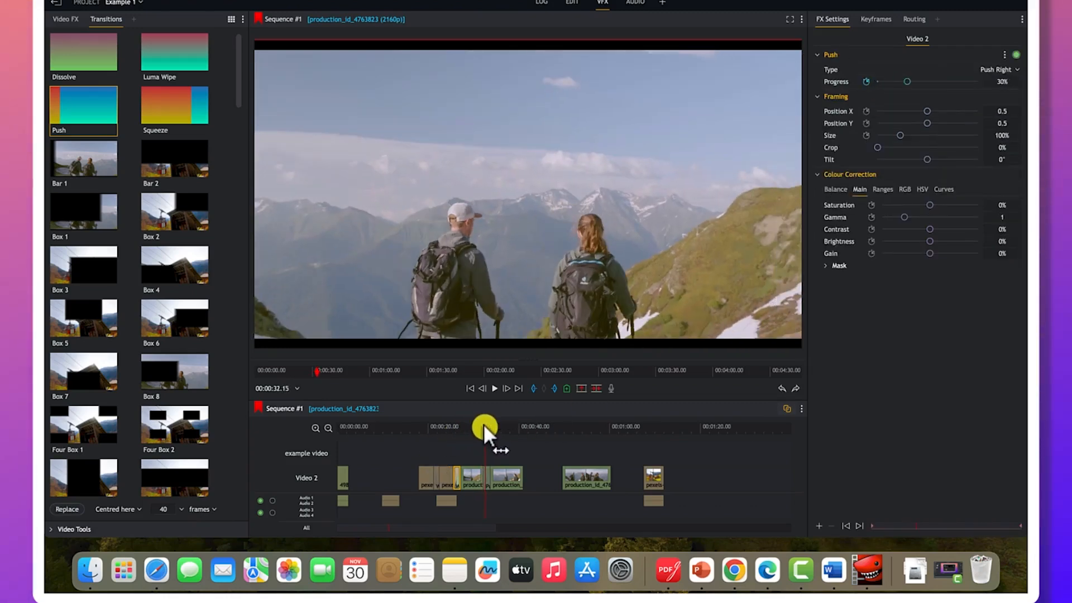
{"action": "key", "text": "space"}
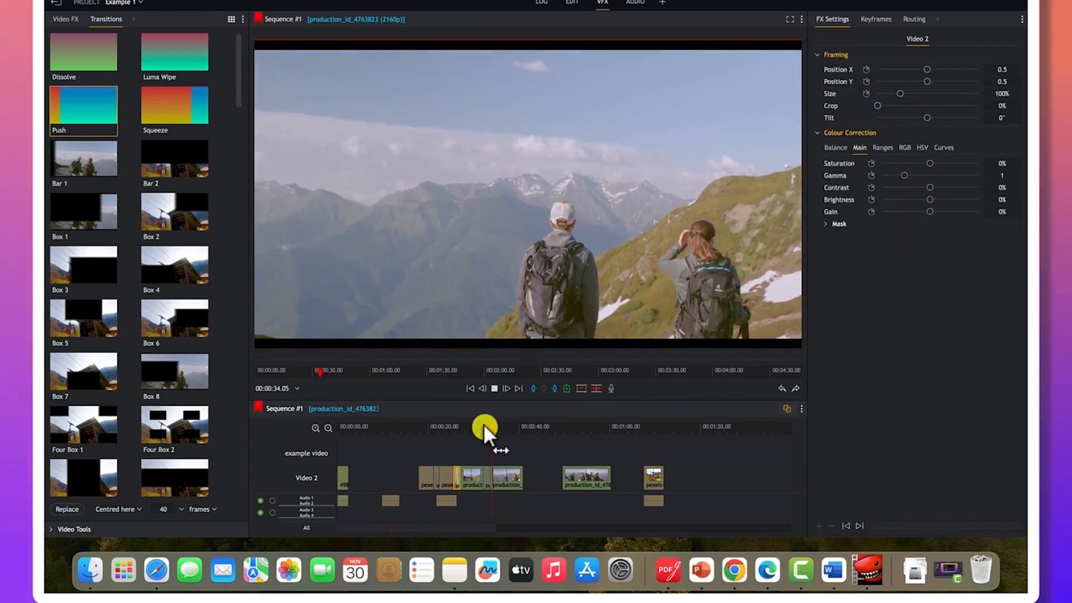
{"action": "key", "text": "space"}
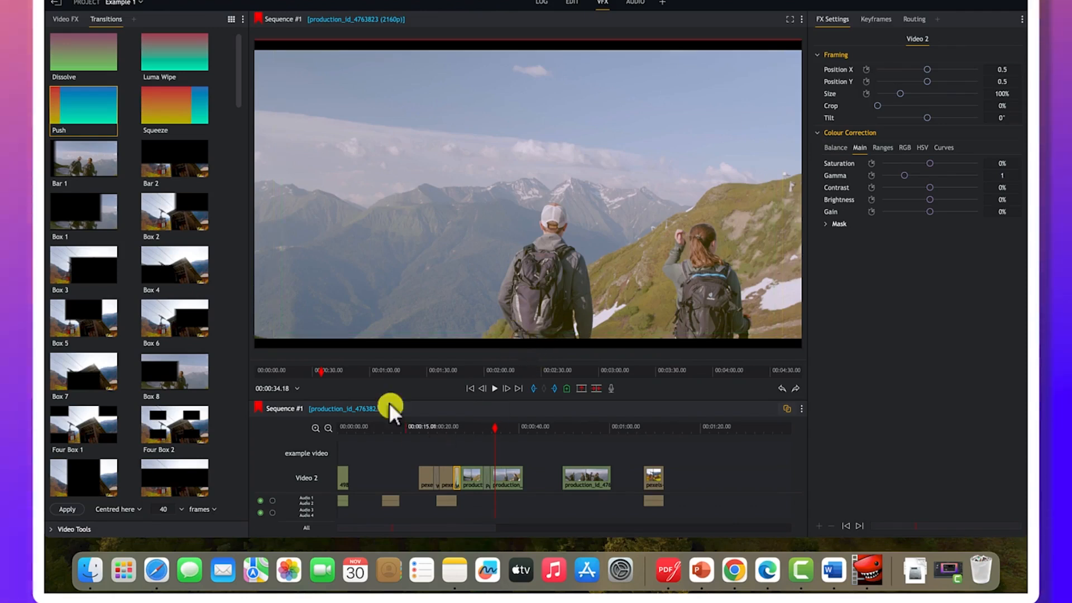
Place a Greyscale colour effect on its own track above the second production_id_4763823 piece, starting at 00:00:34.22
{"action": "left_click", "coordinate": [55, 19]}
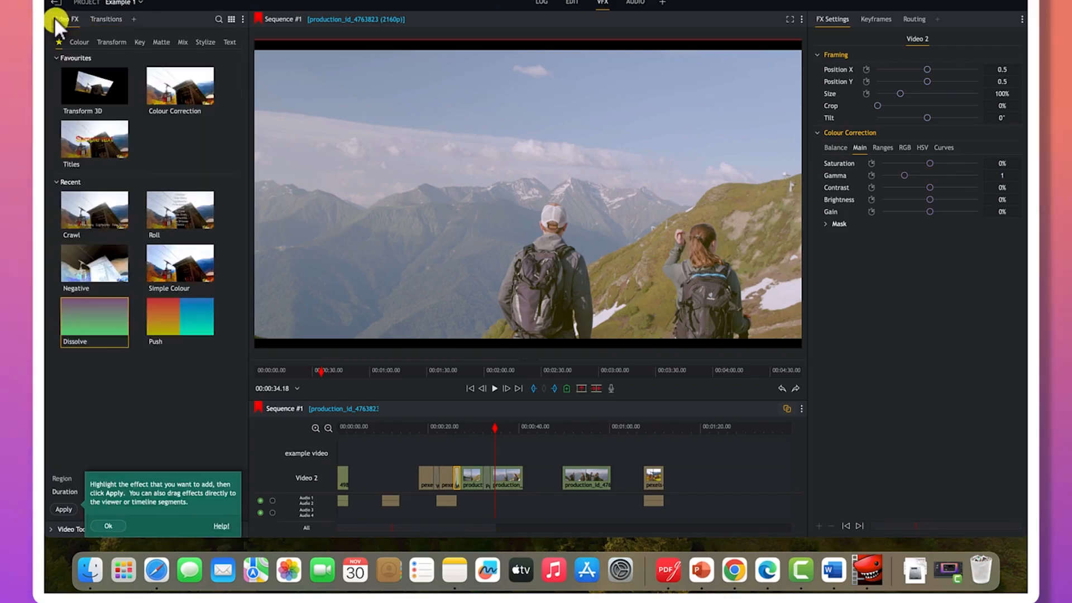
{"action": "left_click", "coordinate": [78, 43]}
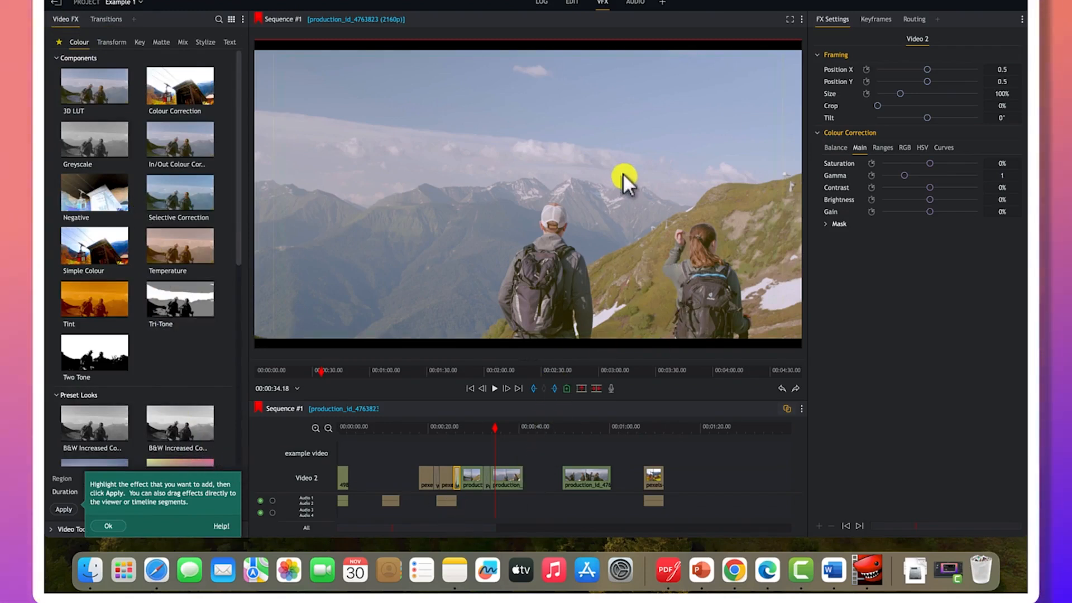
{"action": "left_click", "coordinate": [98, 150]}
{"action": "left_click_drag", "start_coordinate": [98, 150], "coordinate": [347, 469]}
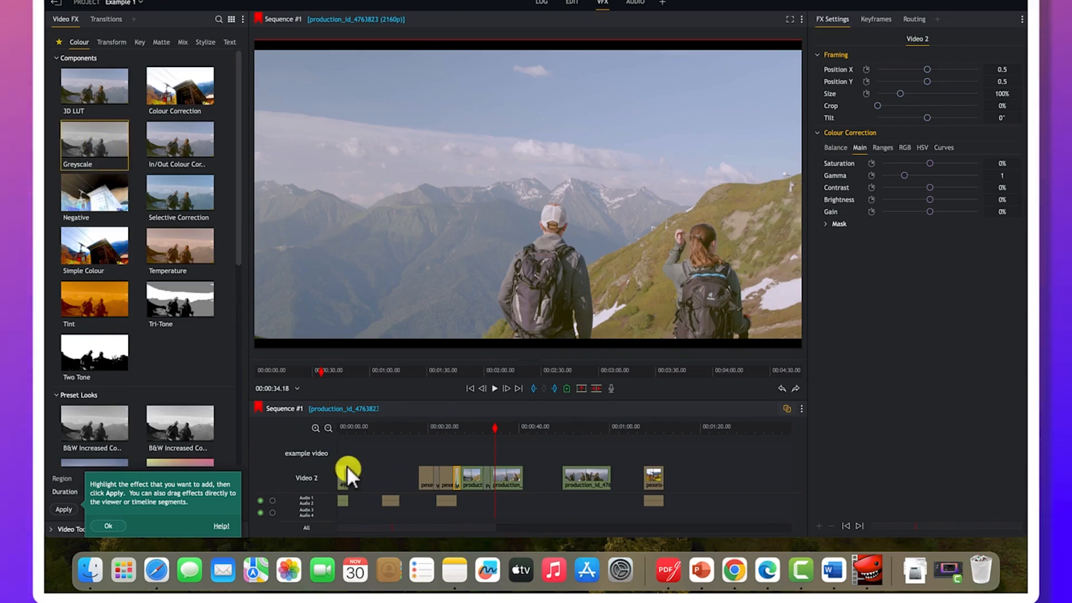
{"action": "left_click_drag", "start_coordinate": [501, 478], "coordinate": [501, 478]}
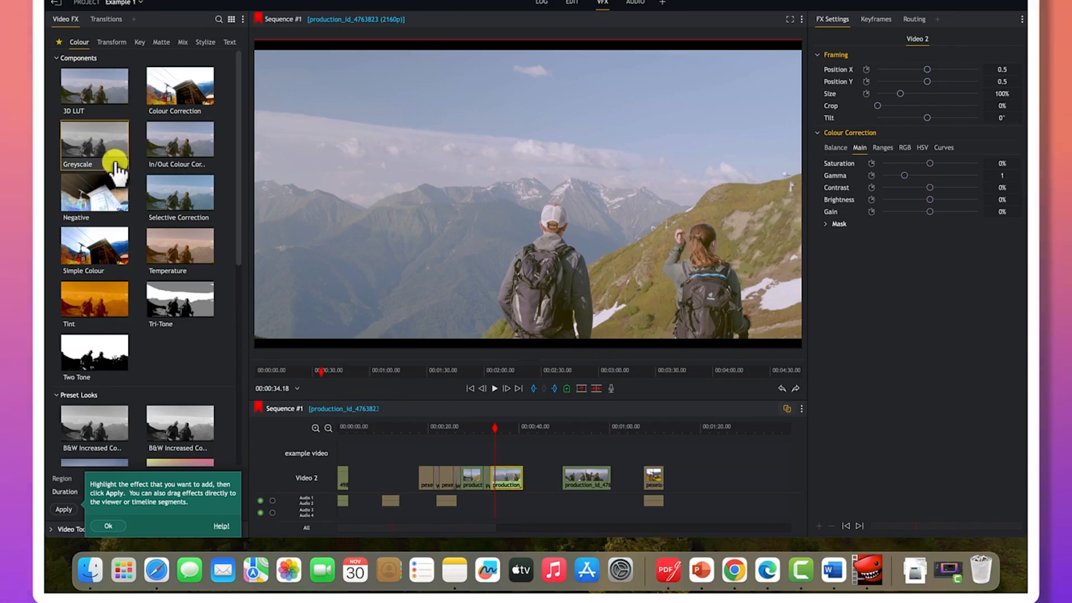
{"action": "mouse_move", "coordinate": [107, 166]}
{"action": "left_mouse_down"}
{"action": "mouse_move", "coordinate": [112, 156]}
{"action": "mouse_move", "coordinate": [247, 231]}
{"action": "mouse_move", "coordinate": [479, 479]}
{"action": "mouse_move", "coordinate": [493, 458]}
{"action": "left_mouse_up"}
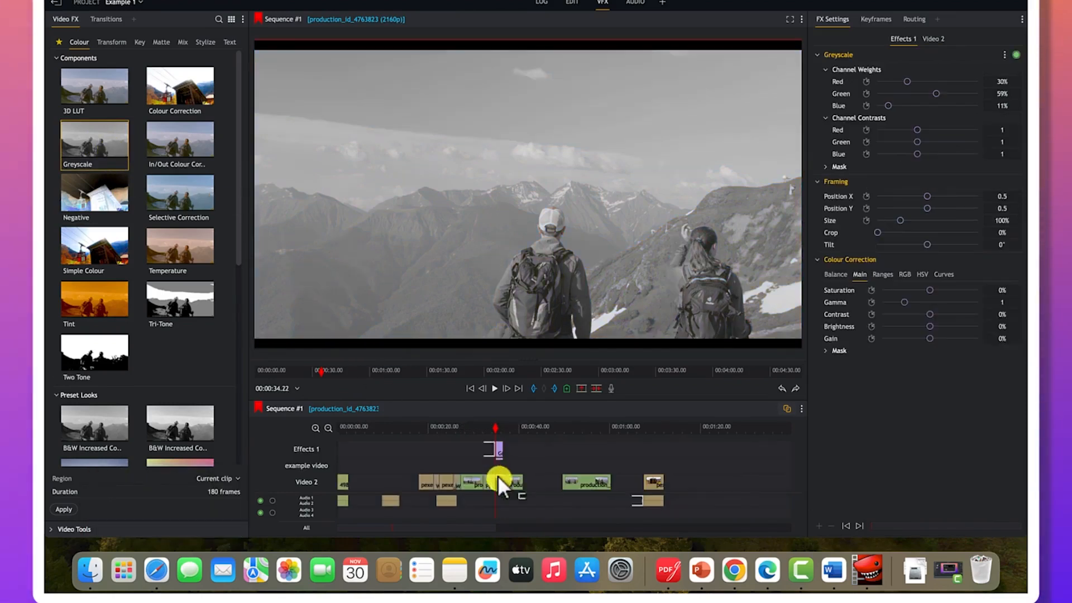
{"action": "left_click", "coordinate": [503, 455]}
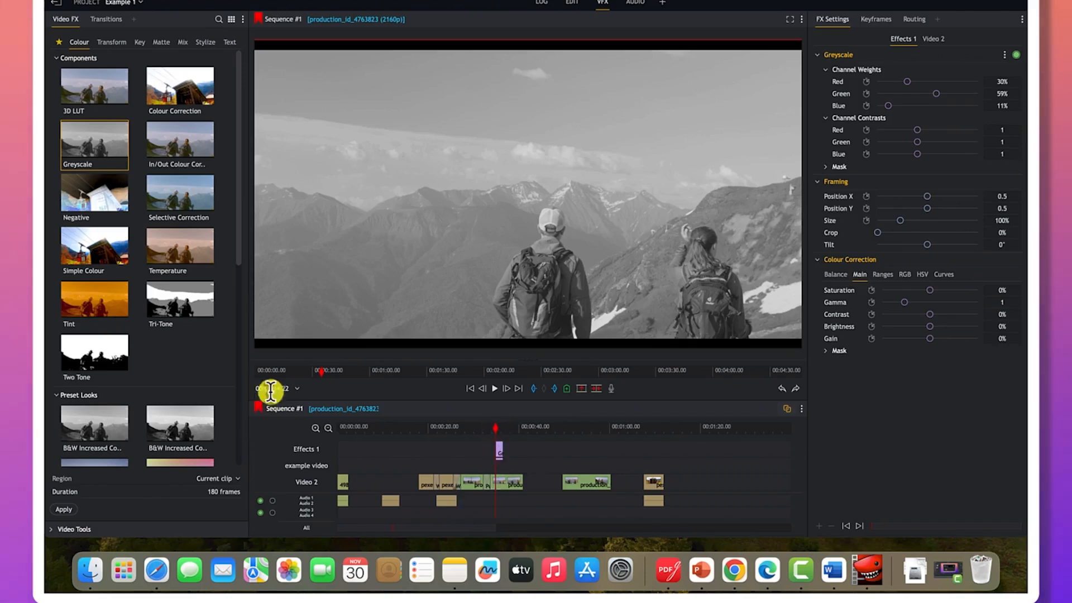
Extend the end of the Greyscale effect to 00:00:39.17, lengthening the production_id_4763823 piece below by the same amount
{"action": "left_click", "coordinate": [315, 428]}
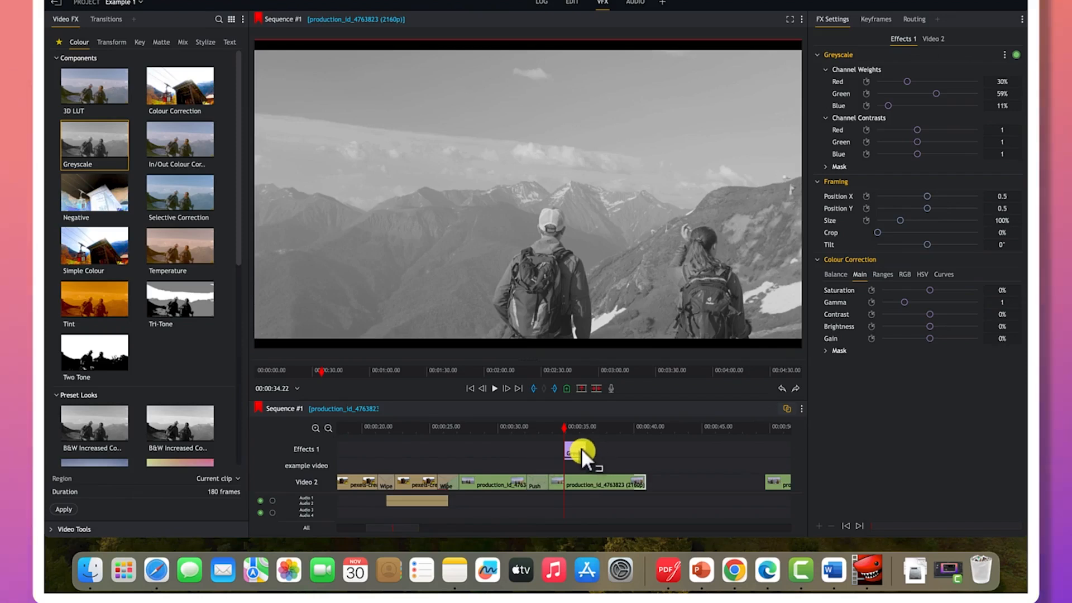
{"action": "left_click_drag", "start_coordinate": [582, 449], "coordinate": [618, 450]}
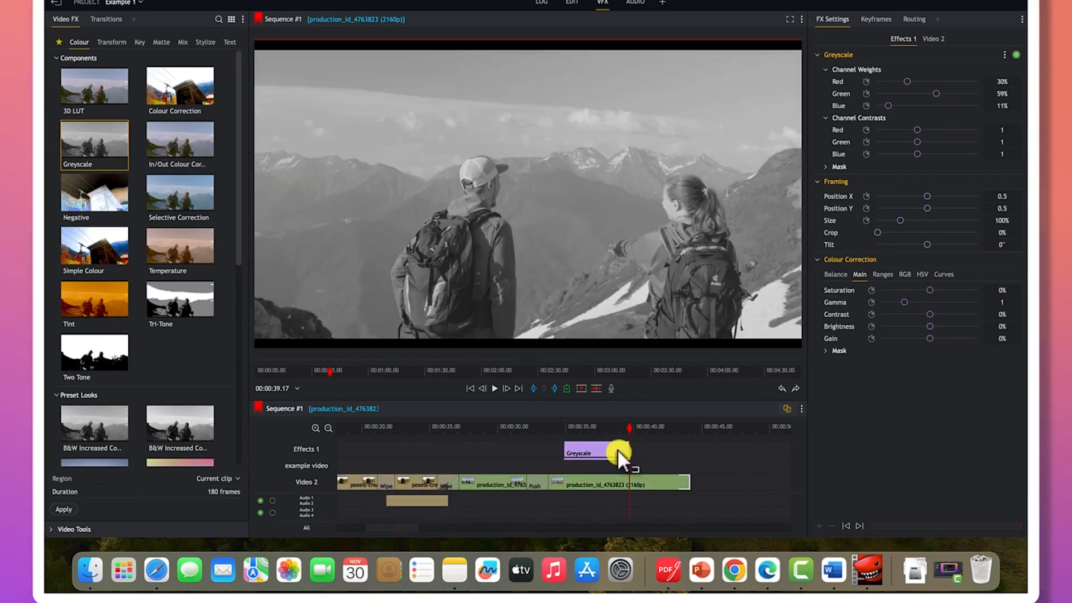
{"action": "left_click", "coordinate": [662, 450]}
{"action": "left_click", "coordinate": [596, 448]}
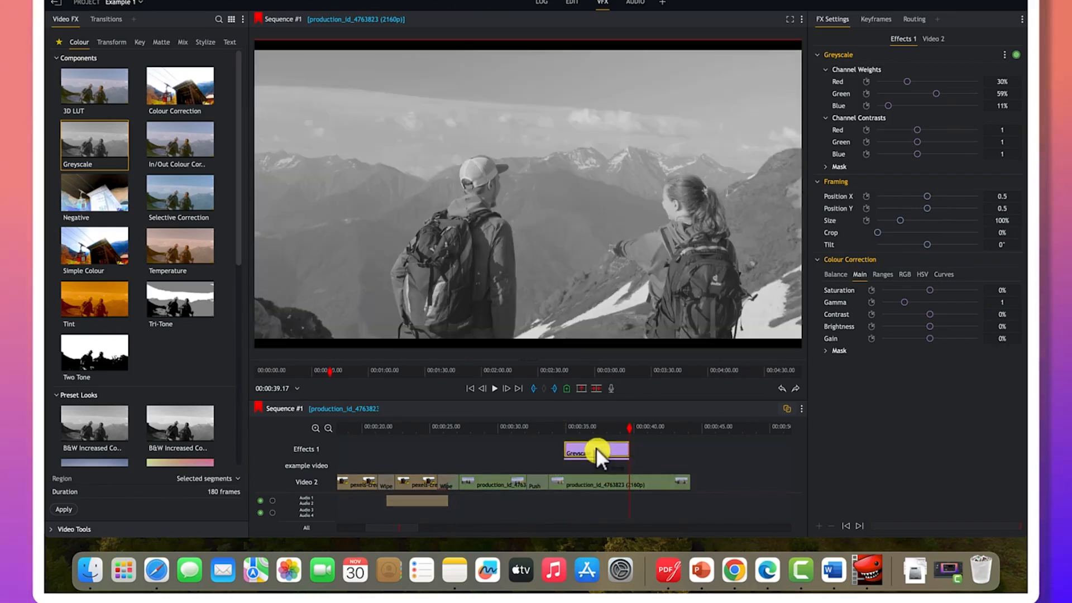
Play the sequence from the start of the Greyscale effect and examine the effect's settings
{"action": "left_click", "coordinate": [564, 424]}
{"action": "key", "text": "space"}
{"action": "key", "text": "space"}
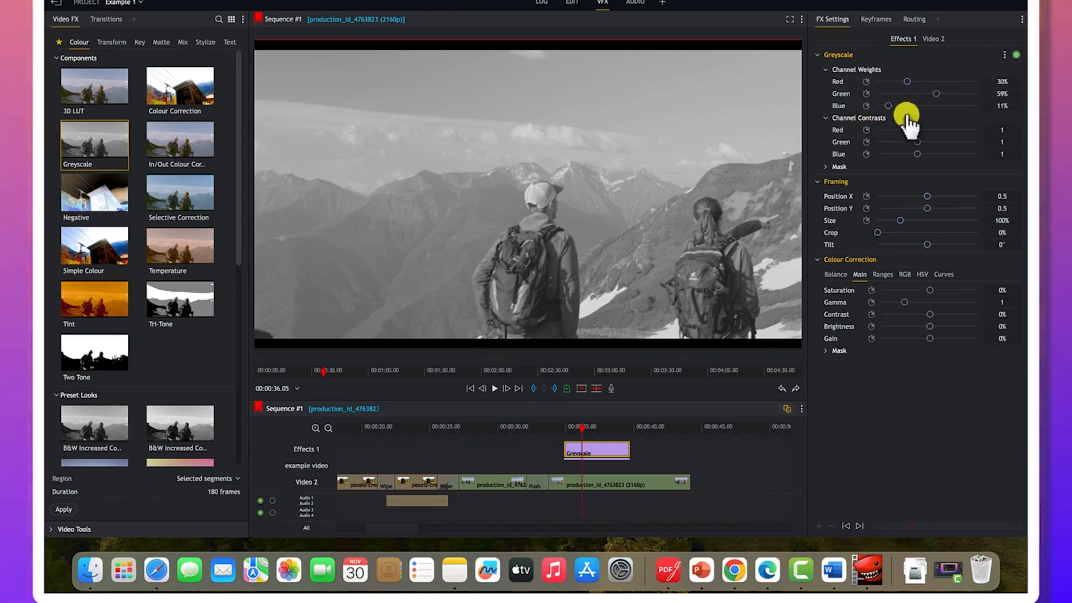
{"action": "left_click", "coordinate": [1015, 55]}
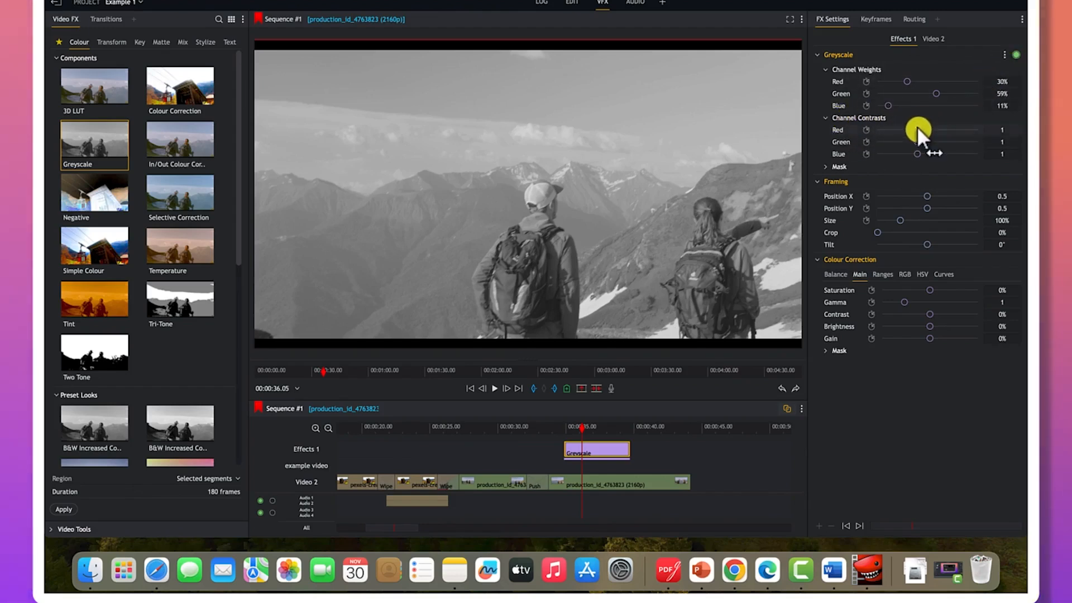
Set the Greyscale effect's red and green channel contrasts to 1.658, and split the effect and the clip below at 00:00:36.05
{"action": "mouse_move", "coordinate": [917, 130]}
{"action": "left_mouse_down"}
{"action": "mouse_move", "coordinate": [882, 130]}
{"action": "mouse_move", "coordinate": [930, 130]}
{"action": "mouse_move", "coordinate": [890, 140]}
{"action": "mouse_move", "coordinate": [929, 134]}
{"action": "left_mouse_up"}
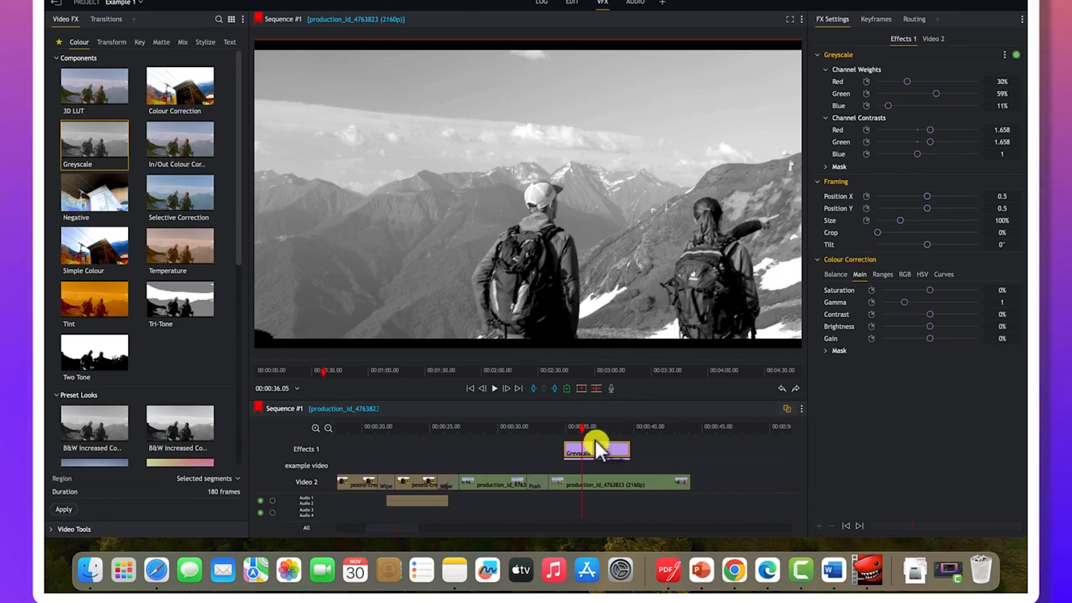
{"action": "left_click", "coordinate": [582, 475]}
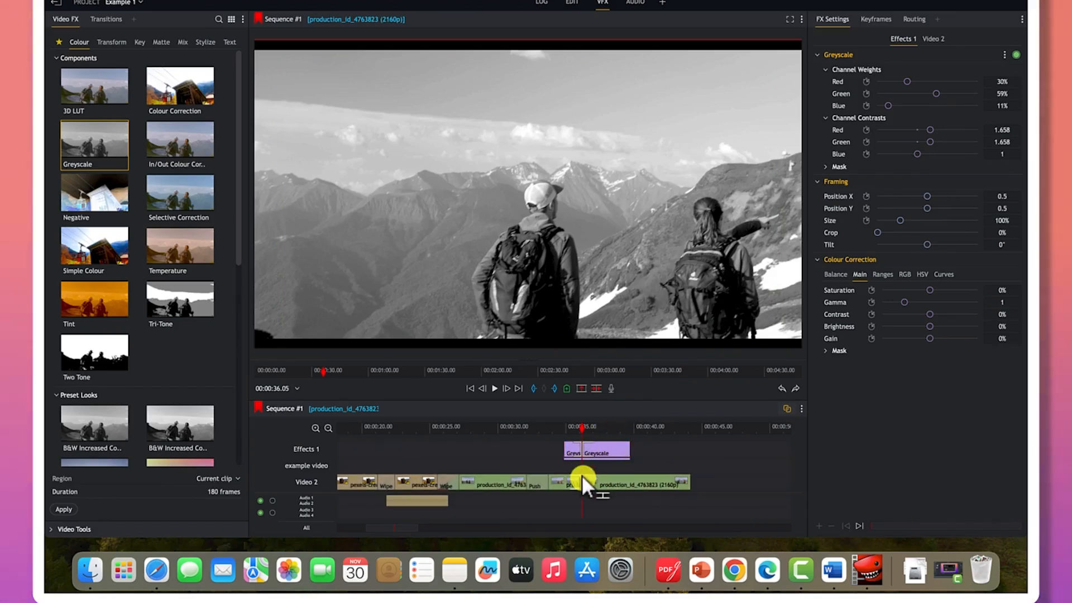
{"action": "left_click", "coordinate": [637, 449]}
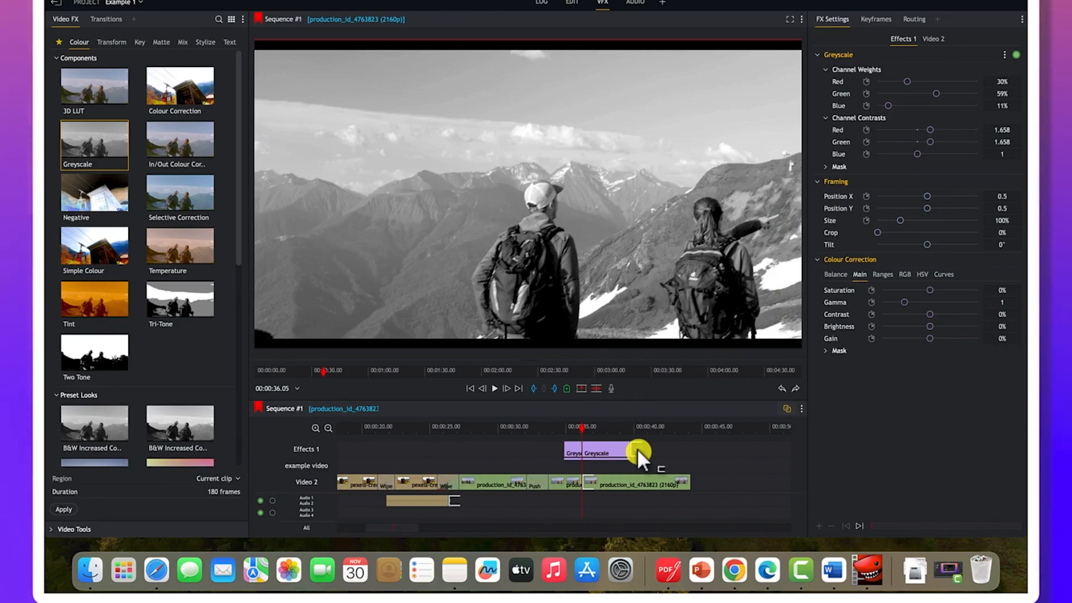
Reset all settings of the Greyscale piece after the cut and remove that piece's effect
{"action": "left_click", "coordinate": [595, 449]}
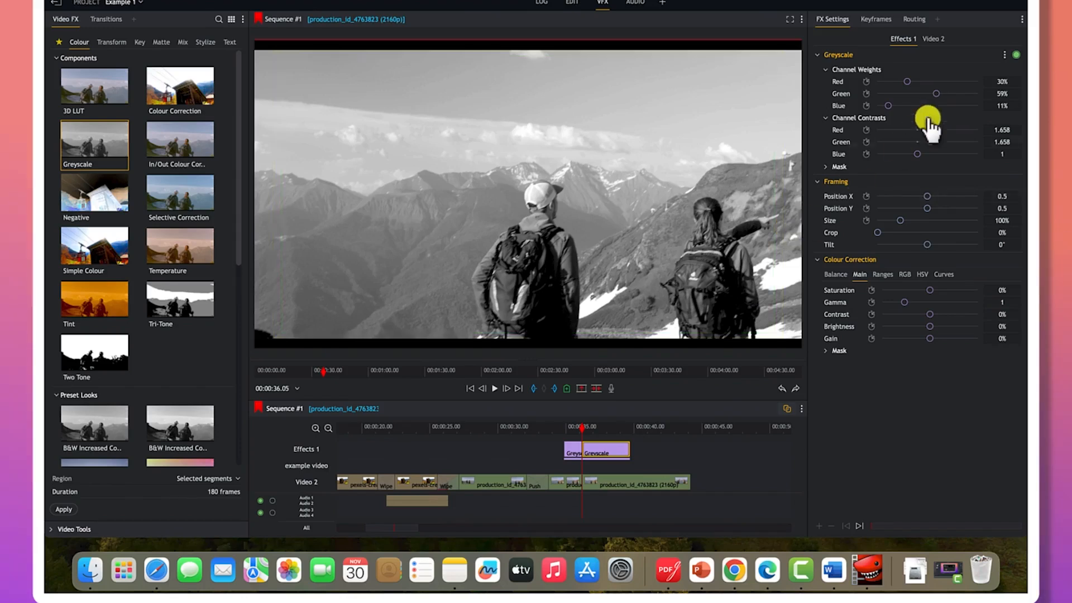
{"action": "left_click", "coordinate": [1005, 54]}
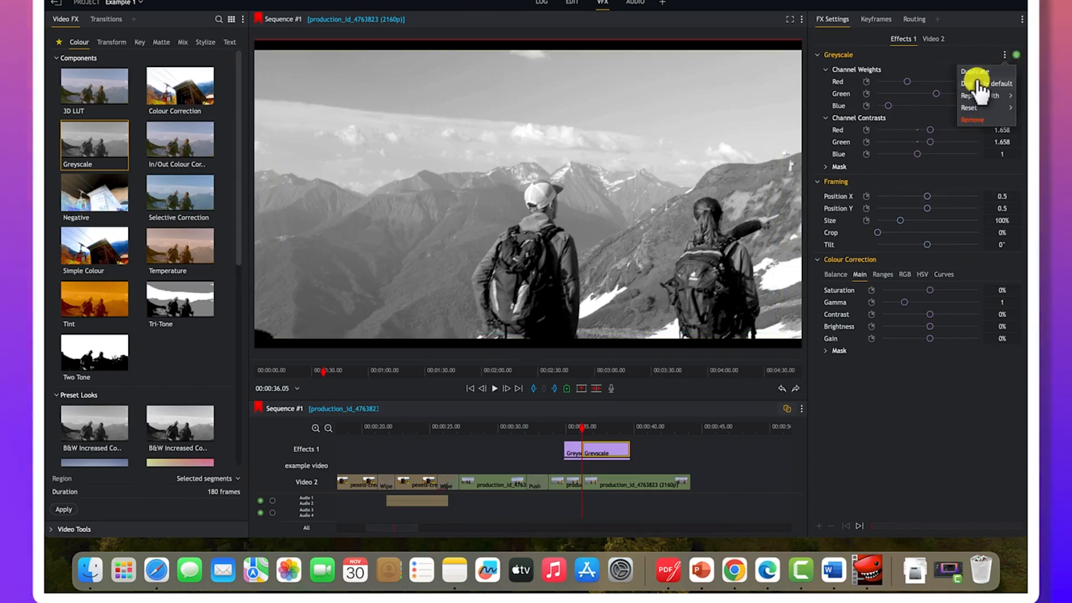
{"action": "mouse_move", "coordinate": [982, 112]}
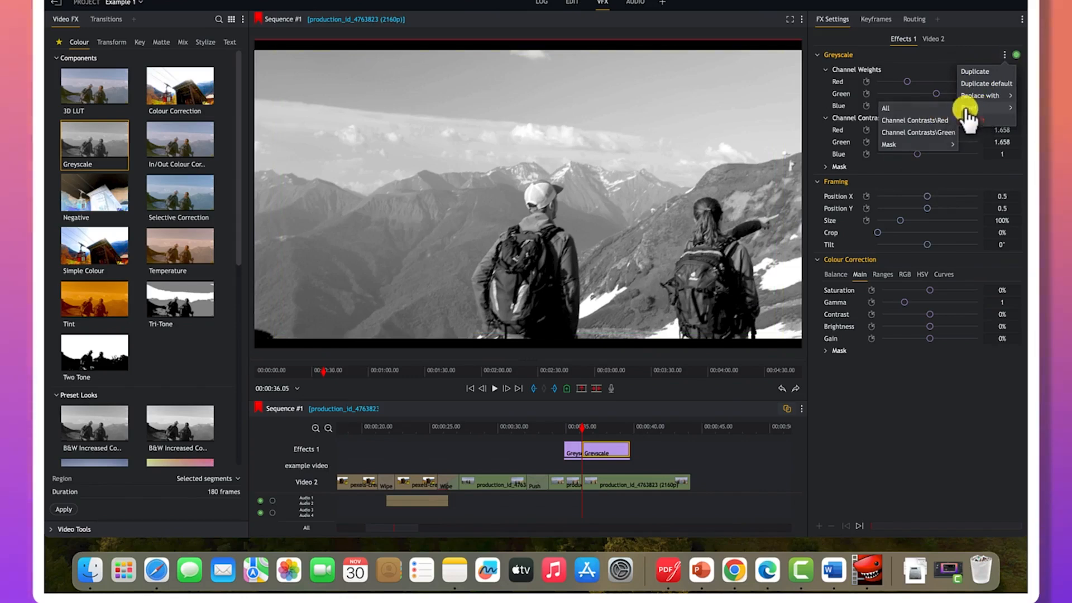
{"action": "left_click", "coordinate": [918, 108]}
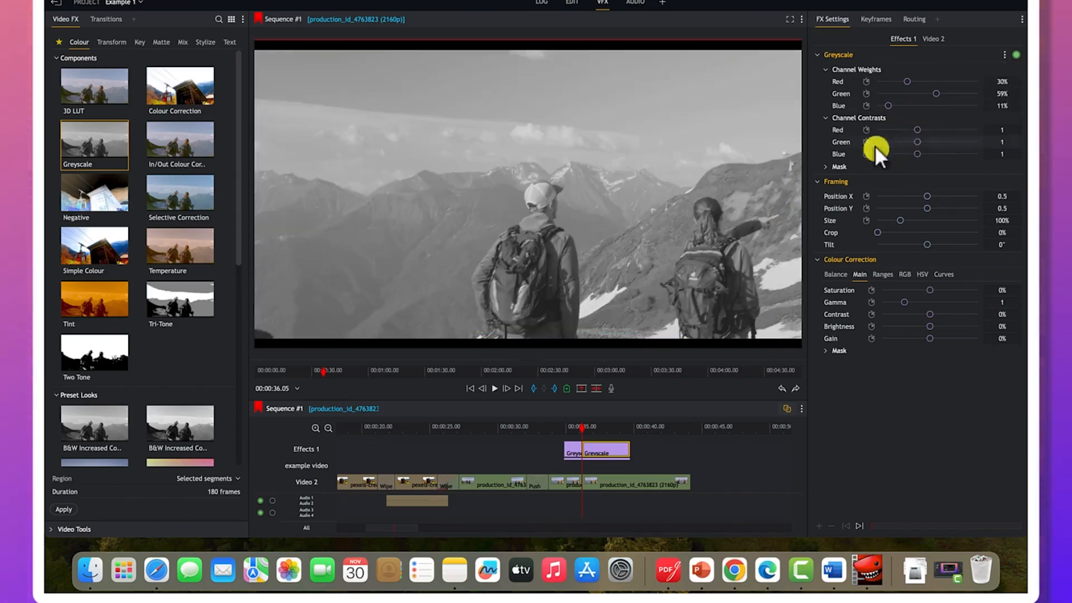
{"action": "left_click", "coordinate": [1005, 55]}
{"action": "left_click", "coordinate": [976, 107]}
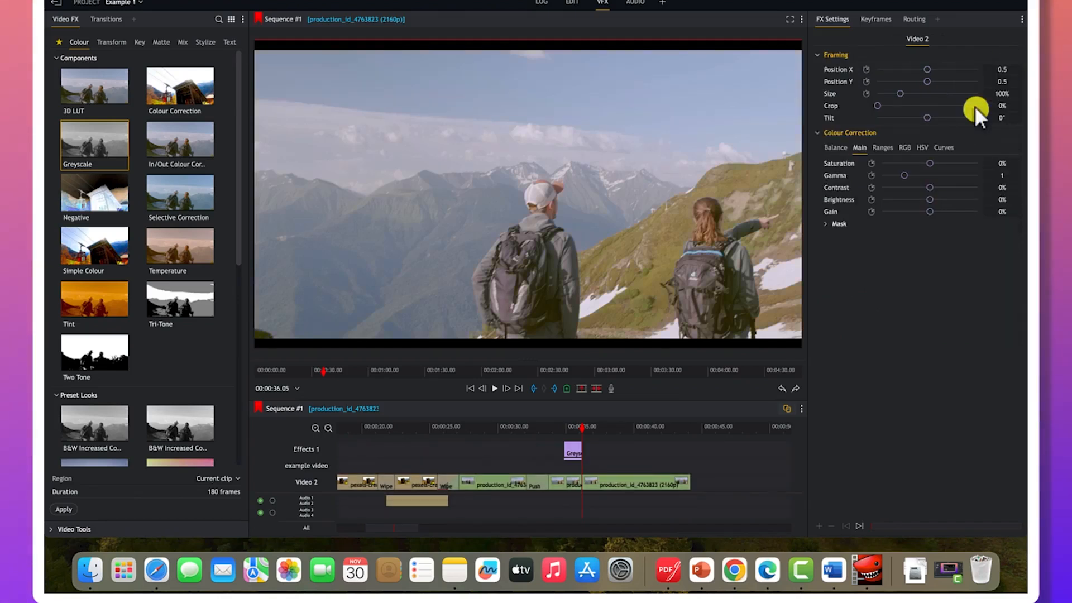
Delete the remaining Greyscale piece and undo the deletion
{"action": "left_click", "coordinate": [578, 447]}
{"action": "key", "text": "Delete"}
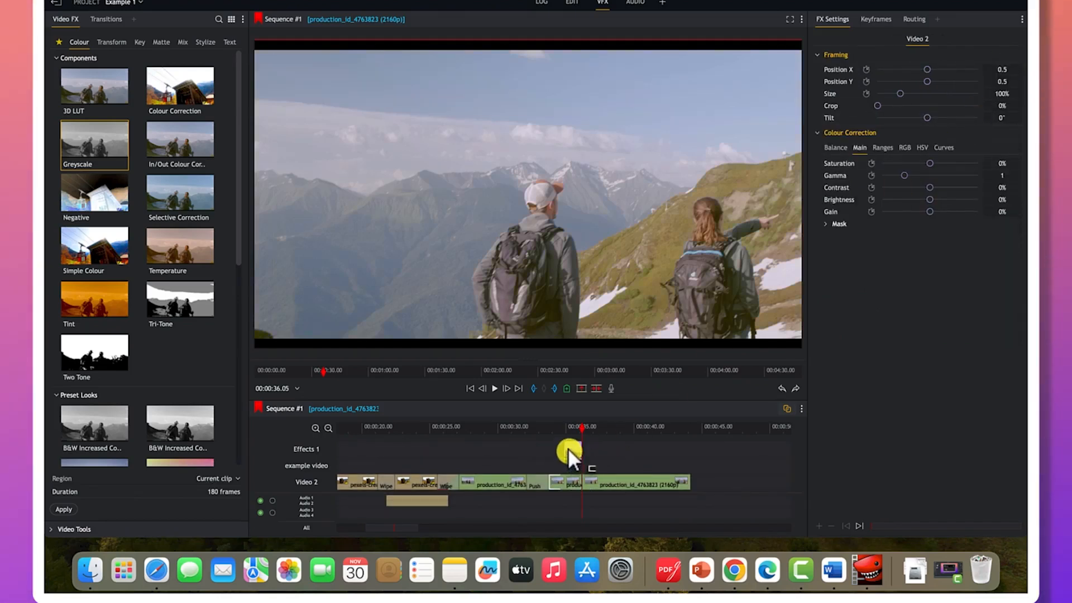
{"action": "key", "text": "super+z"}
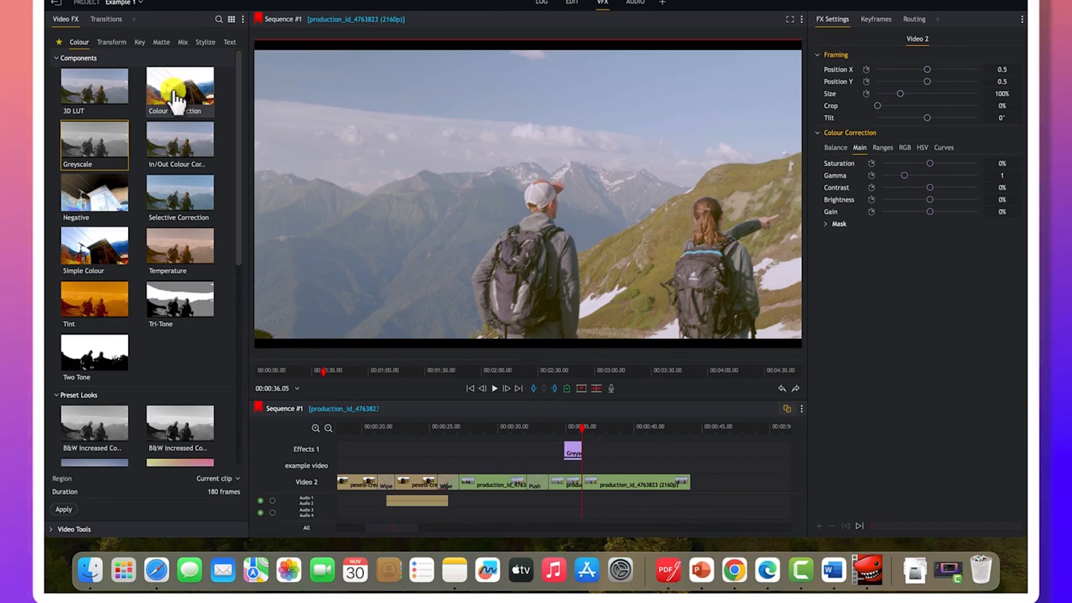
Place a Colour Correction effect on the Effects 1 track, starting at 00:00:37.11, and preview it
{"action": "left_click_drag", "start_coordinate": [177, 104], "coordinate": [598, 464]}
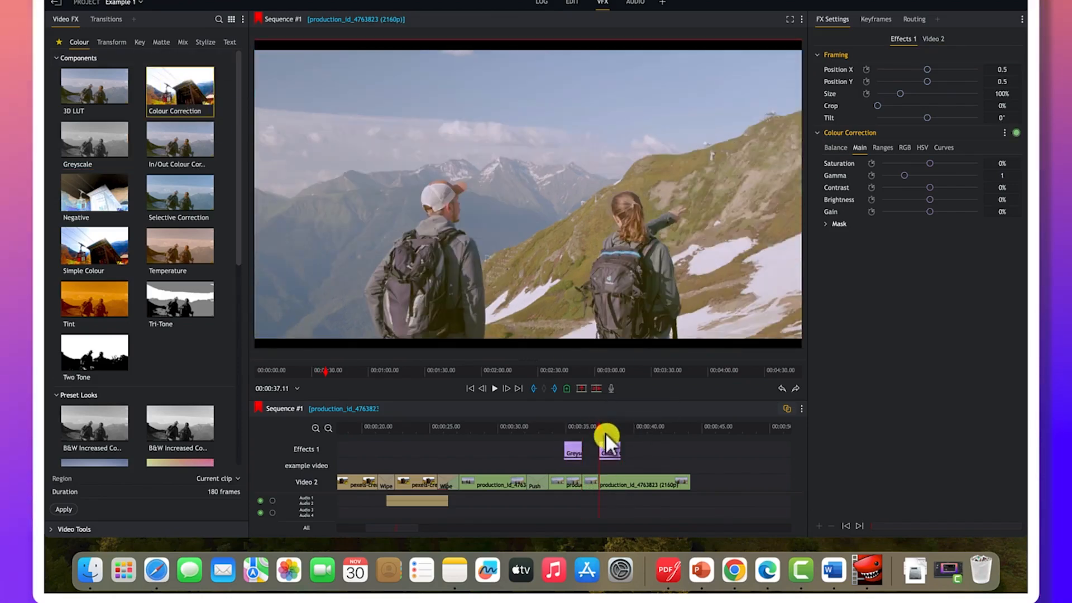
{"action": "key", "text": "space"}
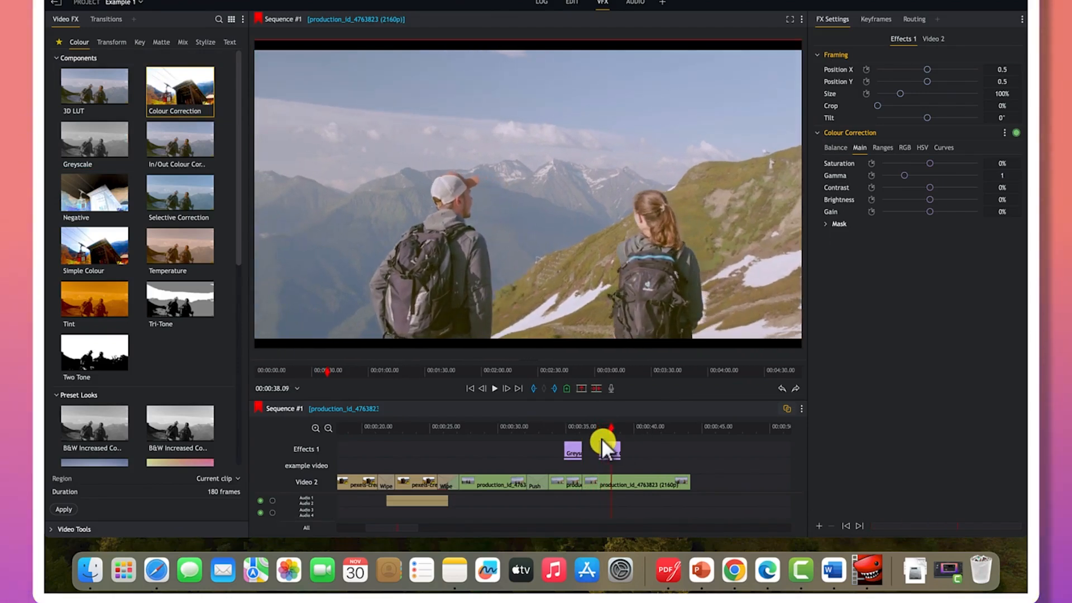
Set the Colour Correction effect's saturation to 80.8%, gamma to 1.335 and contrast to -24.5%, and expand its mask settings
{"action": "left_click", "coordinate": [609, 451]}
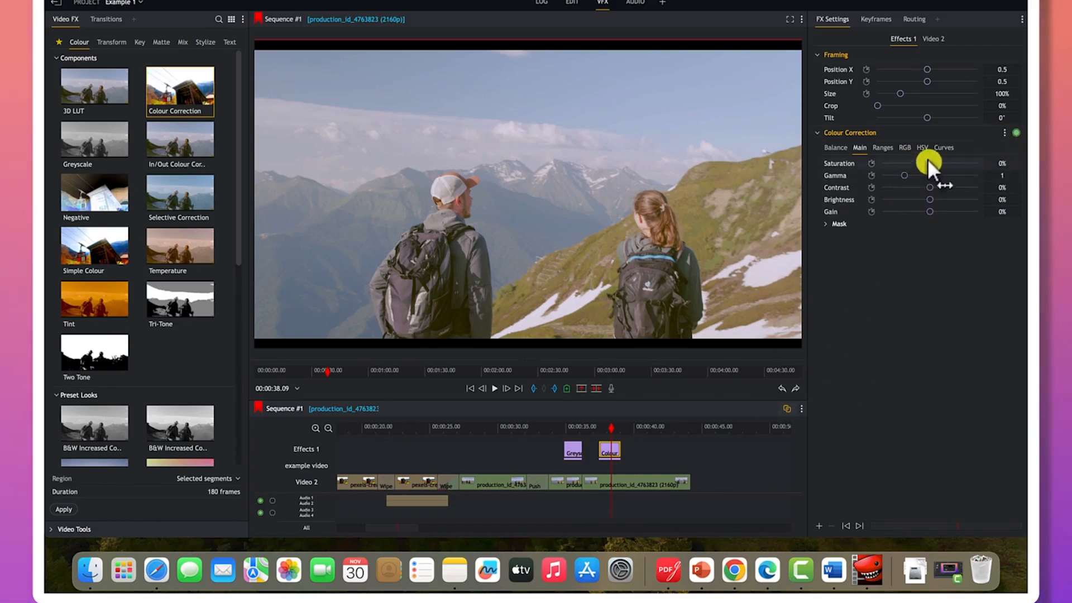
{"action": "left_click_drag", "start_coordinate": [931, 162], "coordinate": [916, 186]}
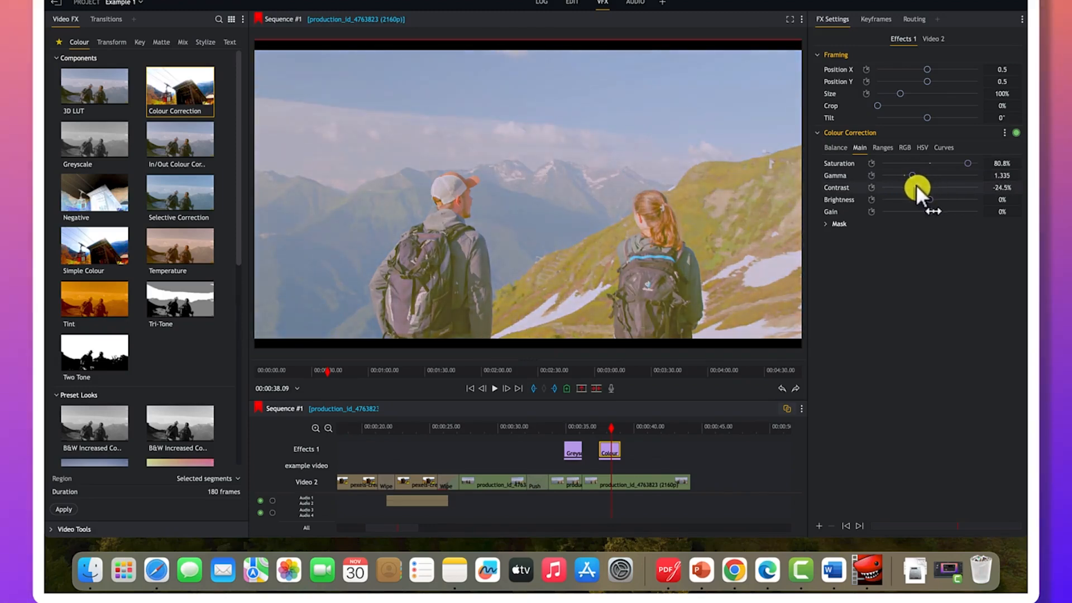
{"action": "left_click", "coordinate": [827, 230]}
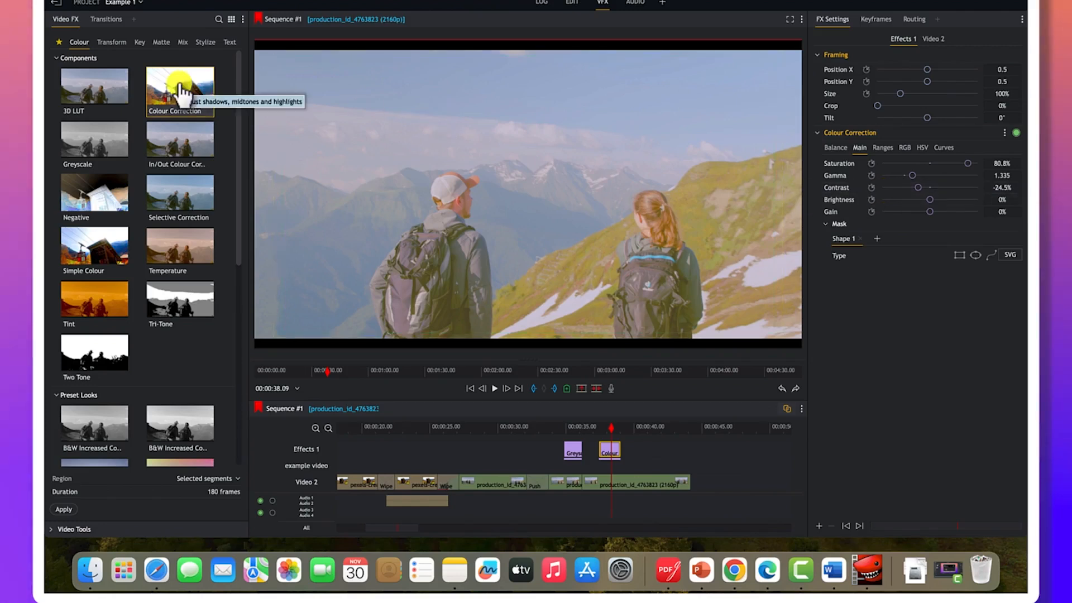
{"action": "left_click", "coordinate": [116, 42]}
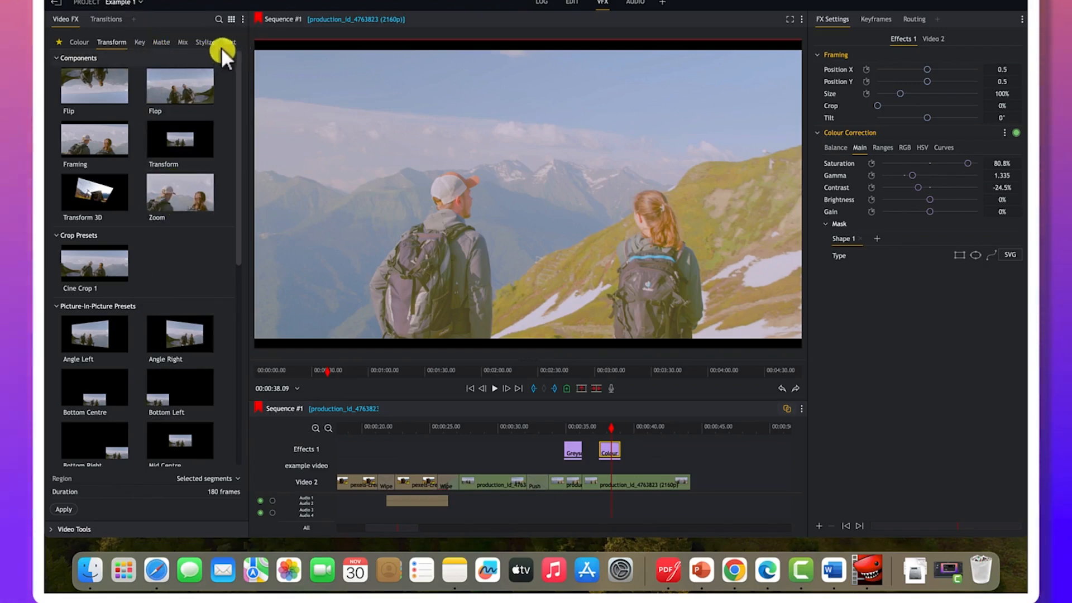
{"action": "left_click", "coordinate": [134, 20]}
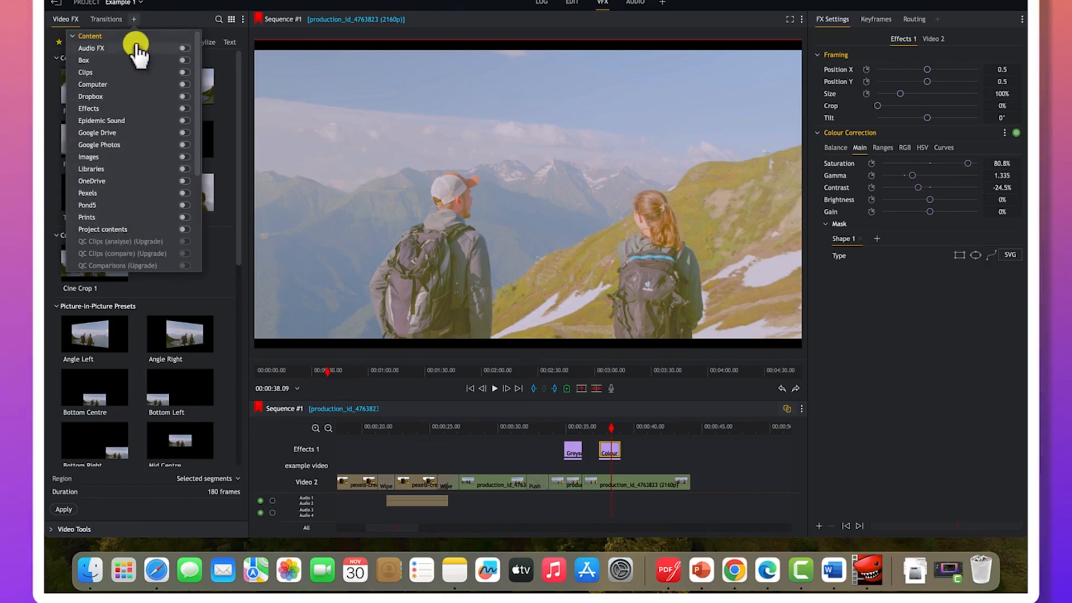
{"action": "left_click", "coordinate": [163, 12]}
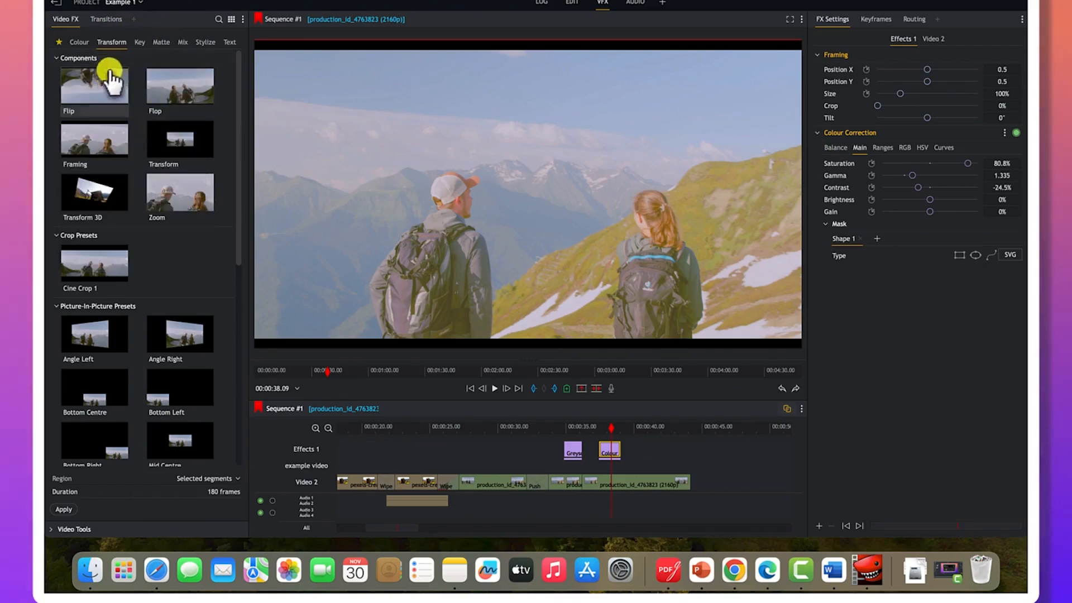
Place a Crawl text effect on the Effects 1 track after the Colour Correction effect, starting at about 00:00:40.07, and preview it
{"action": "left_click", "coordinate": [229, 44]}
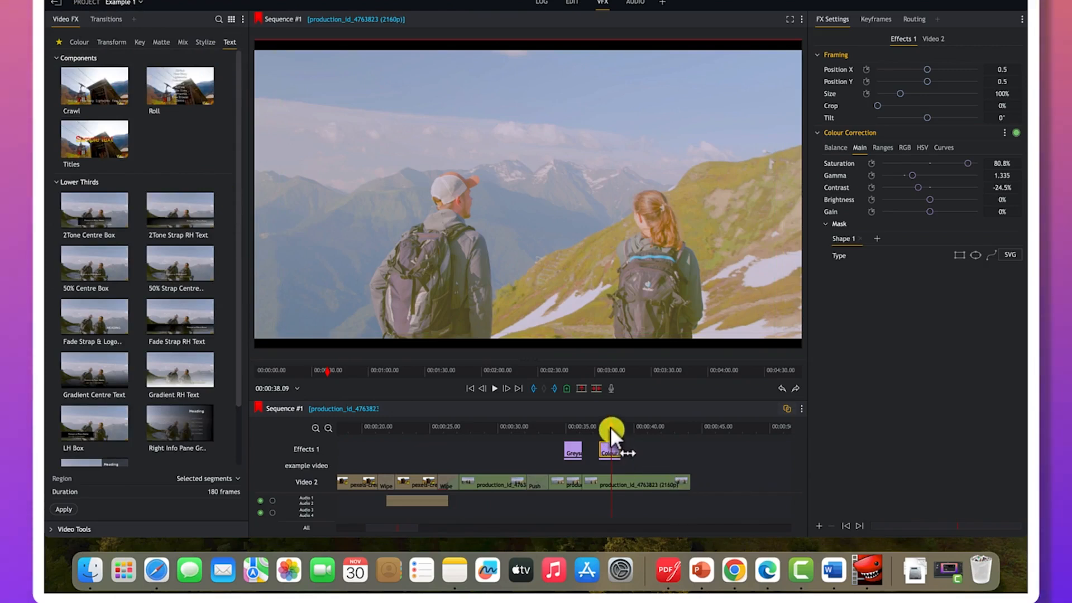
{"action": "left_click_drag", "start_coordinate": [611, 430], "coordinate": [636, 435]}
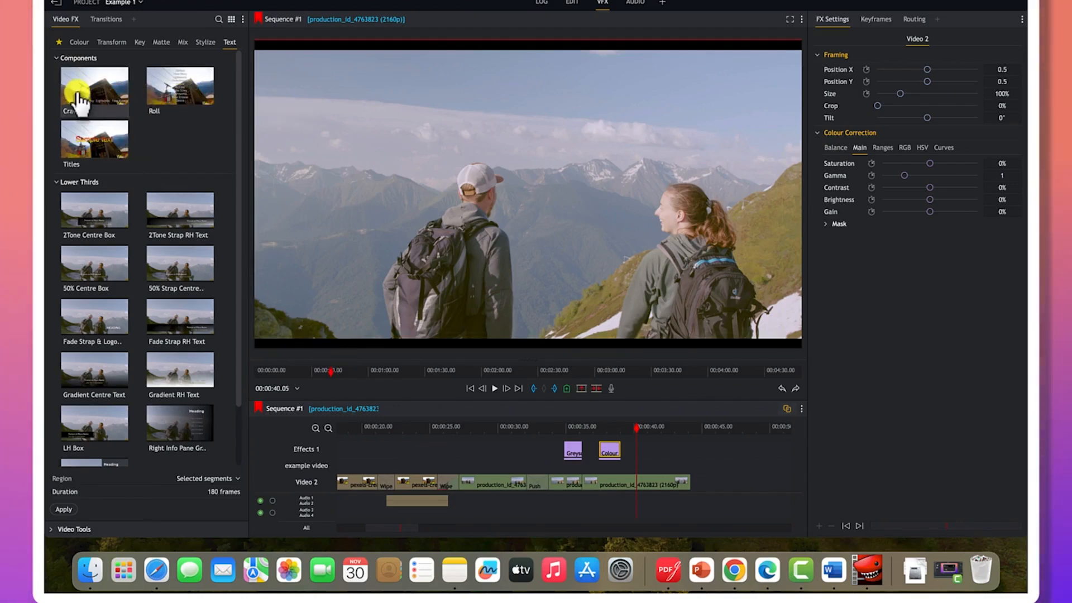
{"action": "left_click_drag", "start_coordinate": [90, 96], "coordinate": [507, 421]}
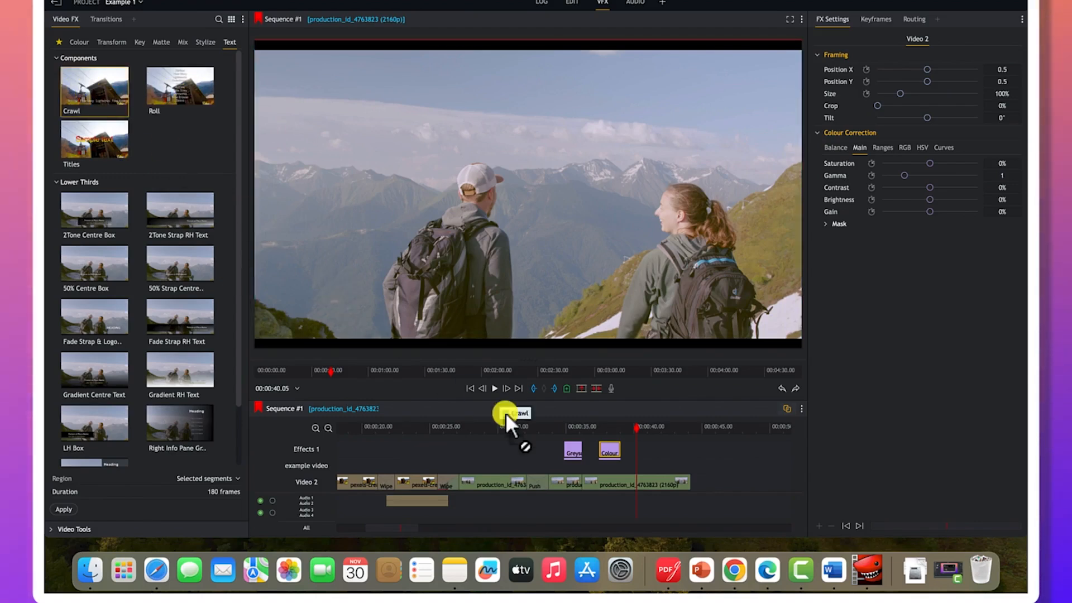
{"action": "left_click_drag", "start_coordinate": [617, 463], "coordinate": [636, 466]}
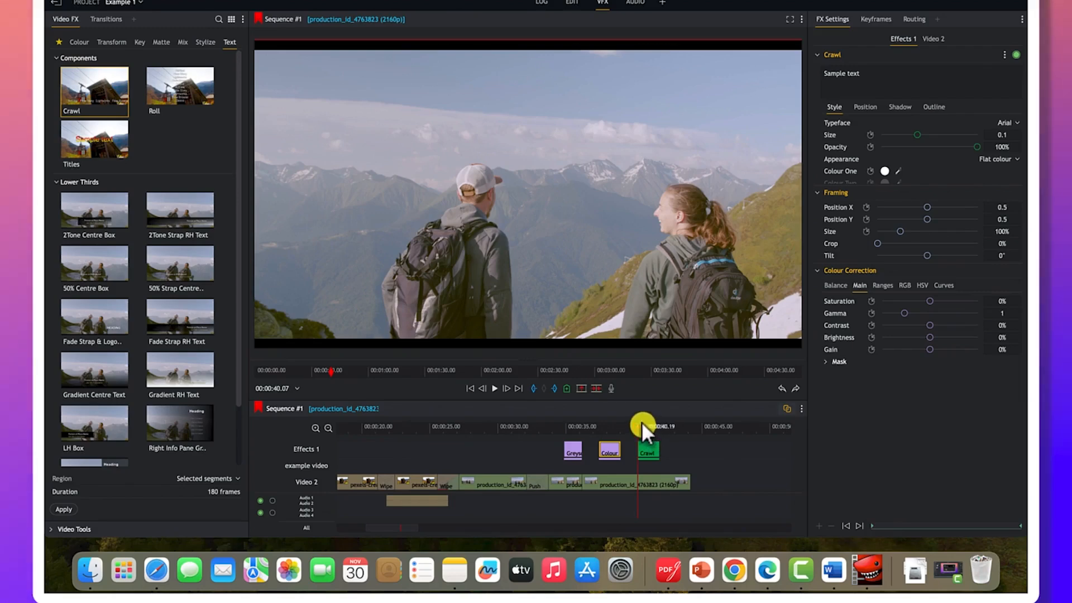
{"action": "key", "text": "space"}
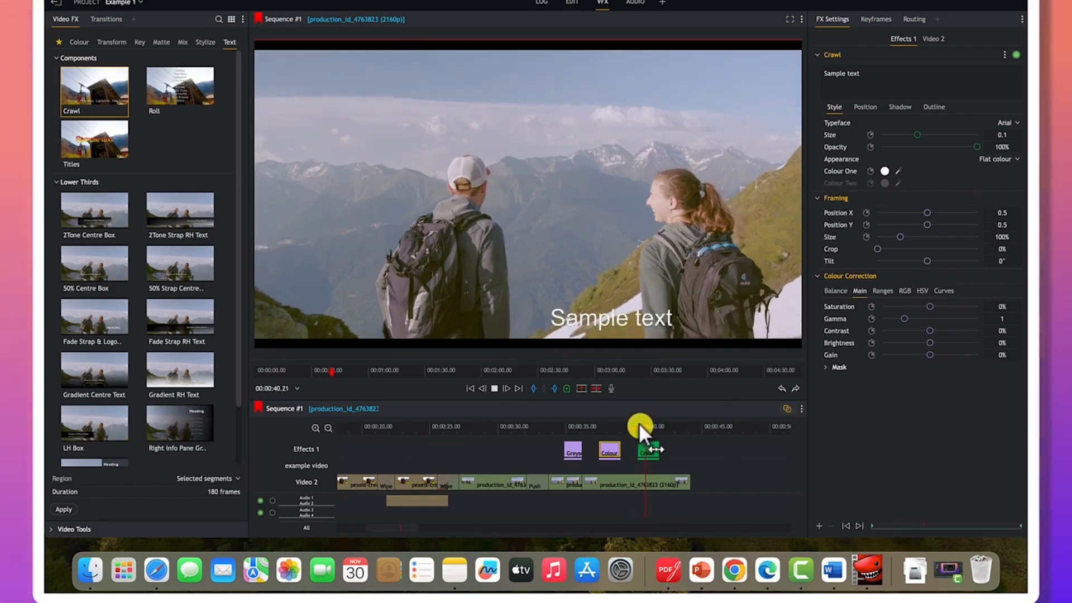
{"action": "key", "text": "space"}
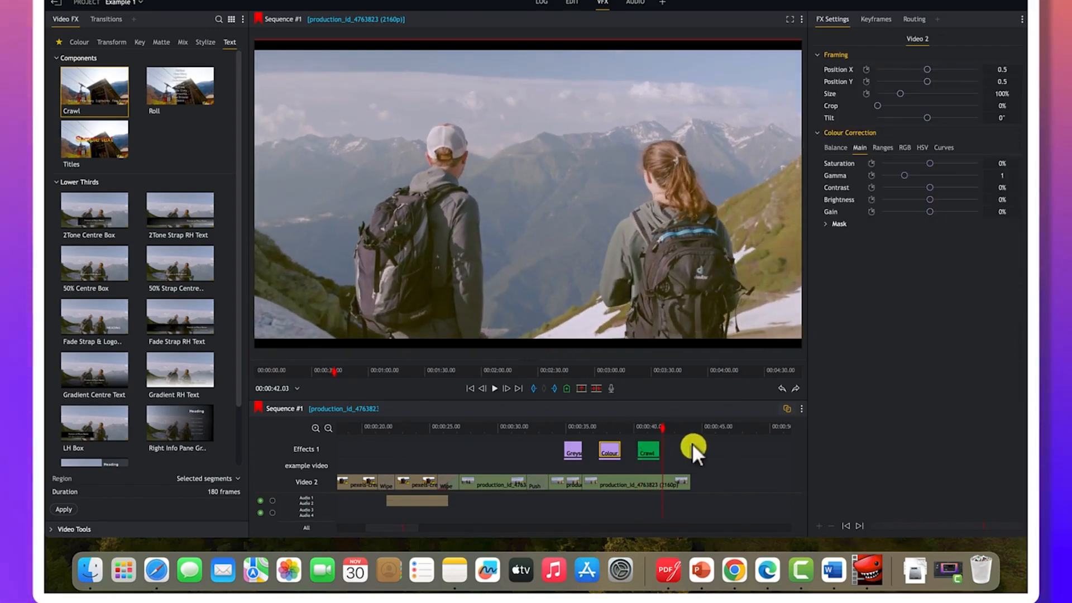
Replace the Crawl effect's sample text with "Welcome to my channel", viewing it at 00:00:41.02
{"action": "left_click_drag", "start_coordinate": [658, 423], "coordinate": [645, 424]}
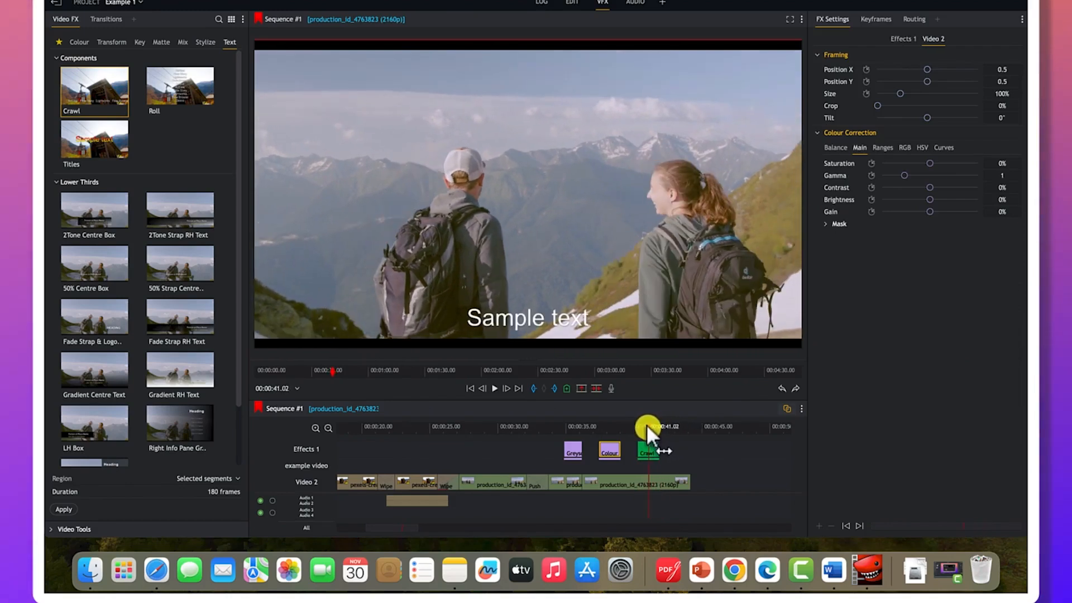
{"action": "left_click", "coordinate": [644, 449]}
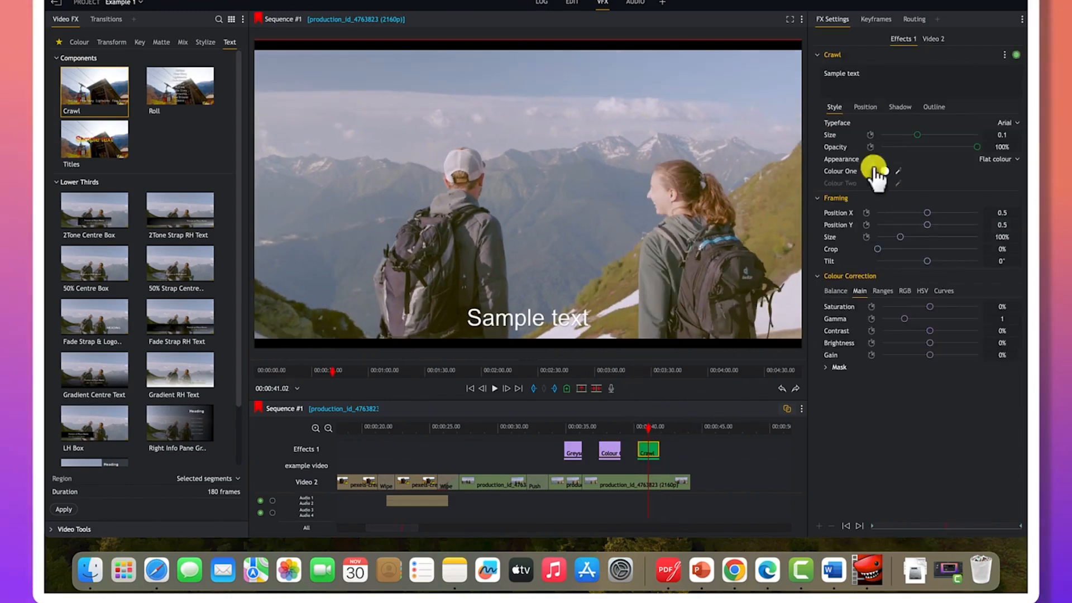
{"action": "left_click", "coordinate": [874, 73]}
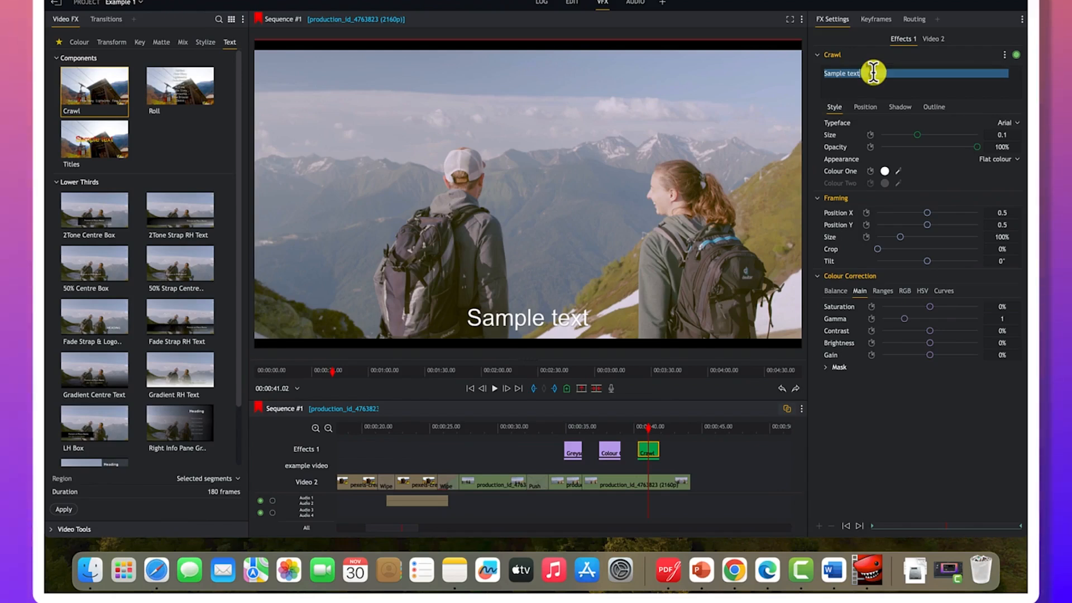
{"action": "type", "text": "Welcome to my"}
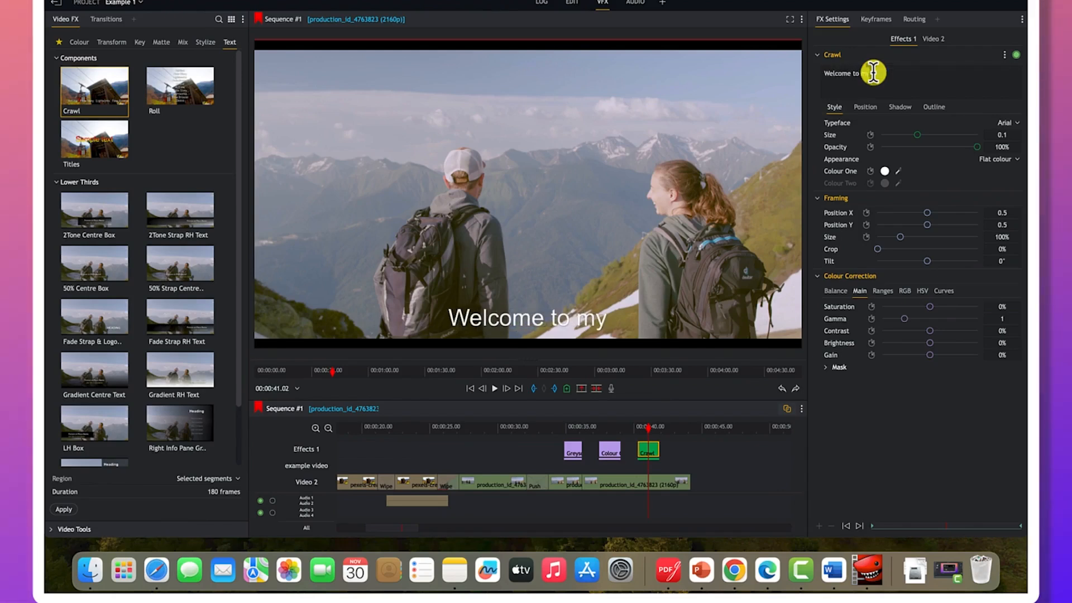
{"action": "type", "text": " channel"}
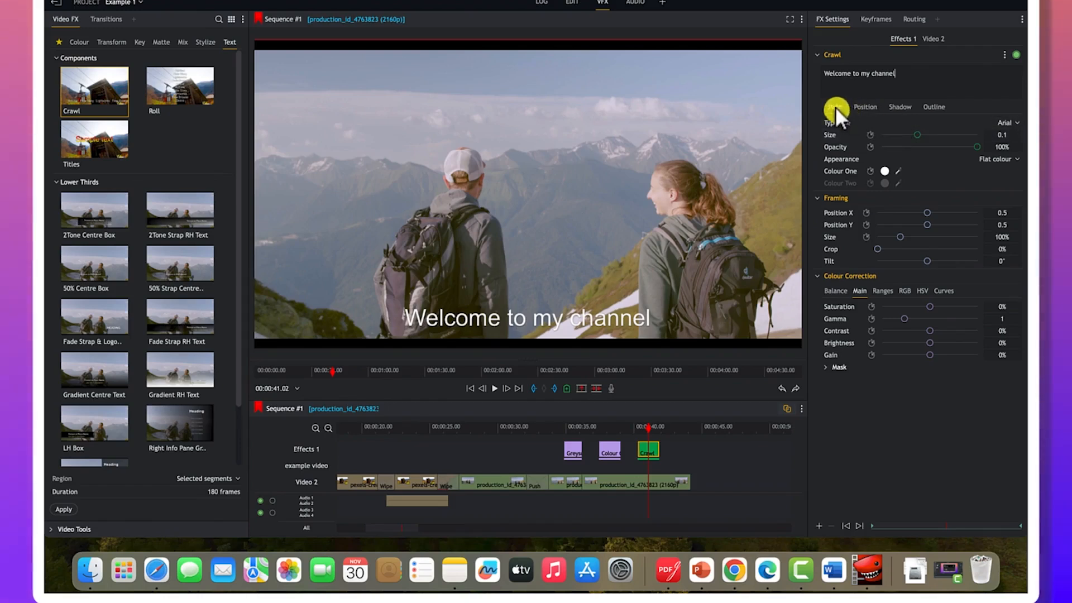
Set the crawl text's size to 0.101 with full opacity and change its Colour One to pink
{"action": "mouse_move", "coordinate": [915, 135]}
{"action": "left_mouse_down"}
{"action": "mouse_move", "coordinate": [926, 131]}
{"action": "mouse_move", "coordinate": [915, 130]}
{"action": "left_mouse_up"}
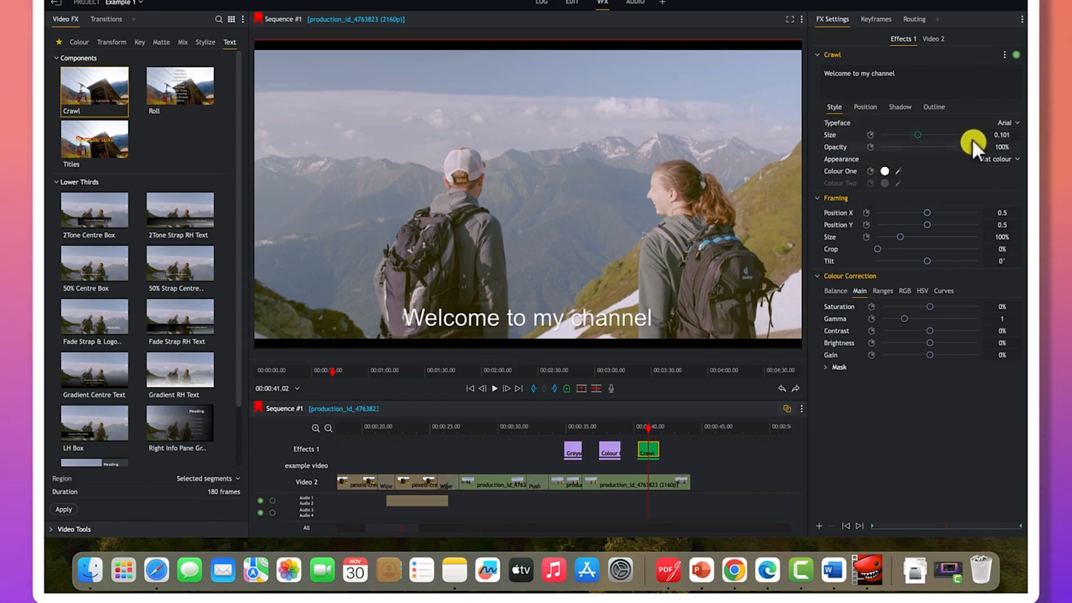
{"action": "mouse_move", "coordinate": [976, 146]}
{"action": "left_mouse_down"}
{"action": "mouse_move", "coordinate": [930, 140]}
{"action": "mouse_move", "coordinate": [991, 138]}
{"action": "left_mouse_up"}
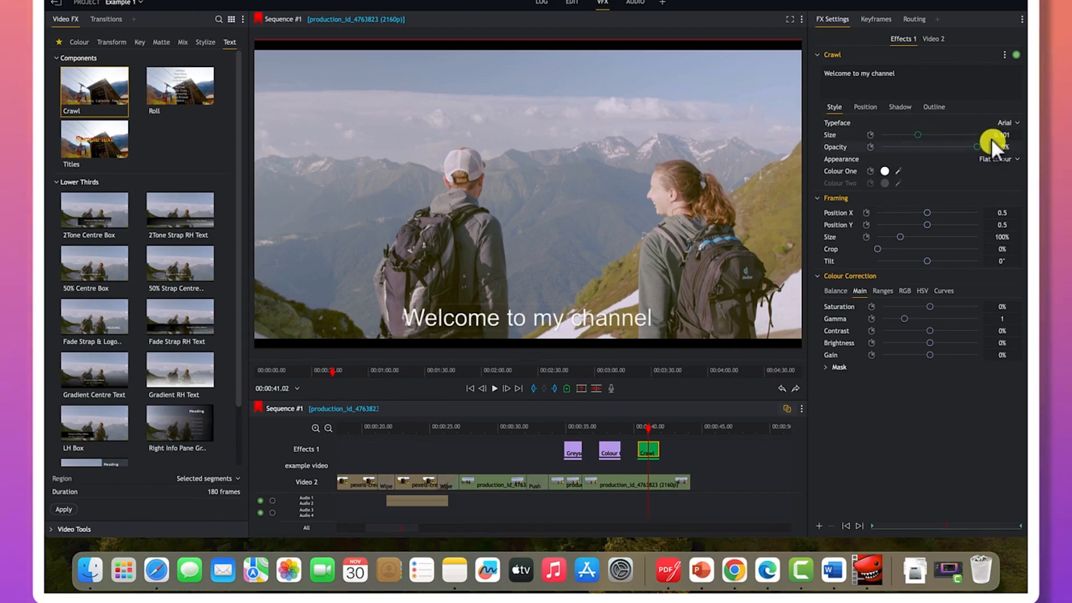
{"action": "left_click", "coordinate": [886, 172]}
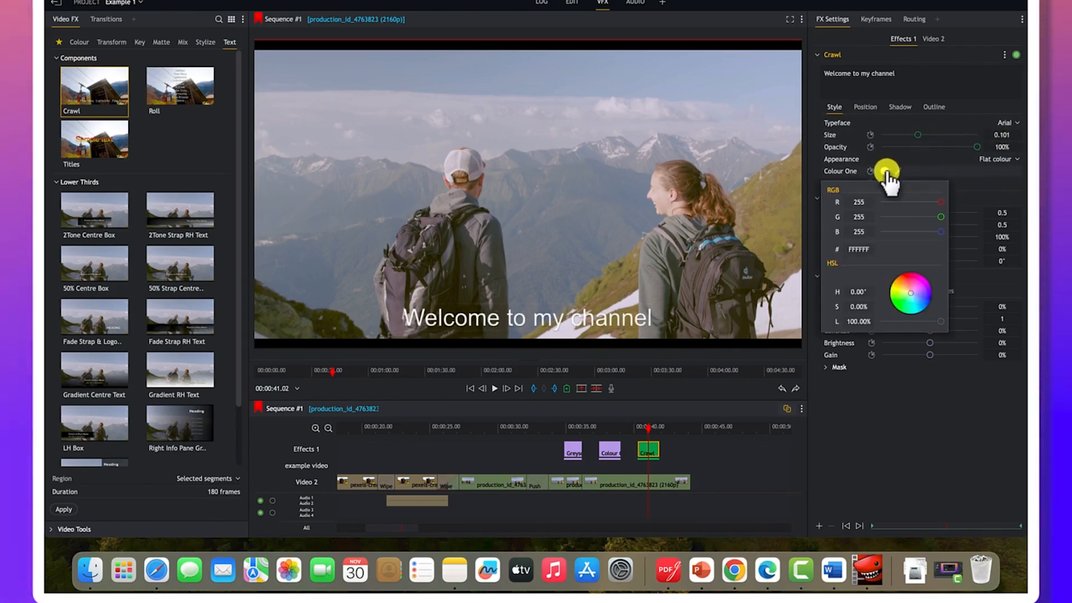
{"action": "left_click", "coordinate": [911, 281]}
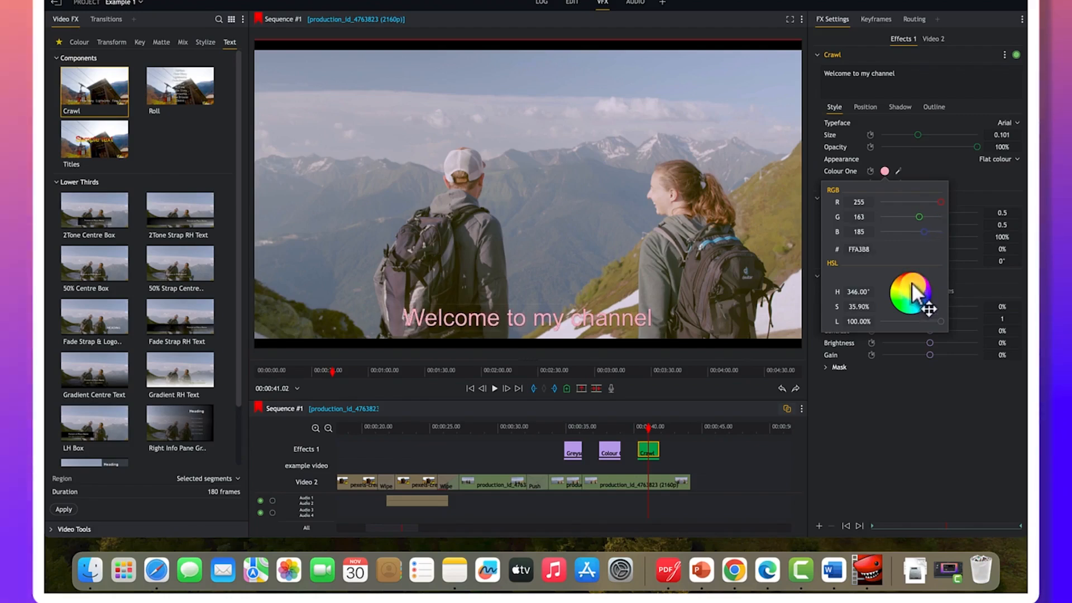
{"action": "left_click", "coordinate": [968, 265]}
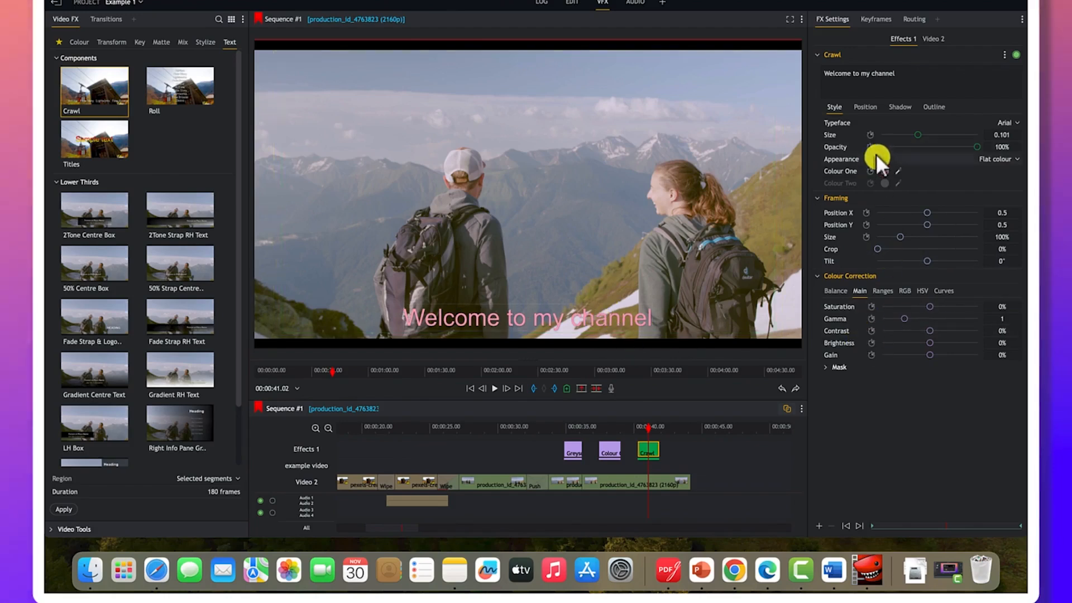
Give the crawl text a vertical gradient appearance, and set its position to 62.6%, progress to 63.5% and spacing to 15.8%
{"action": "left_click", "coordinate": [1008, 161]}
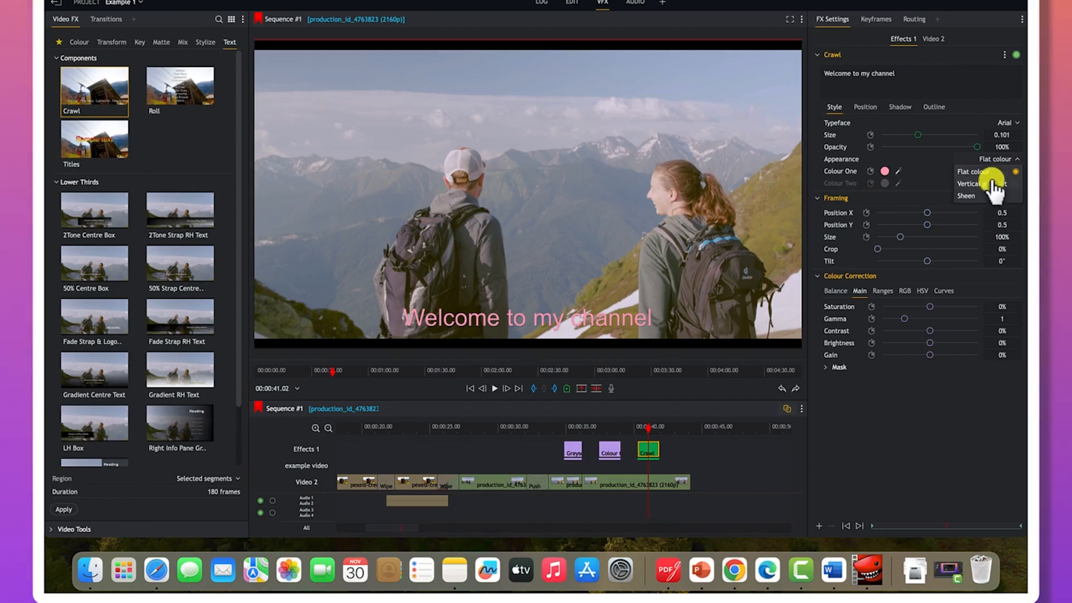
{"action": "left_click", "coordinate": [989, 184]}
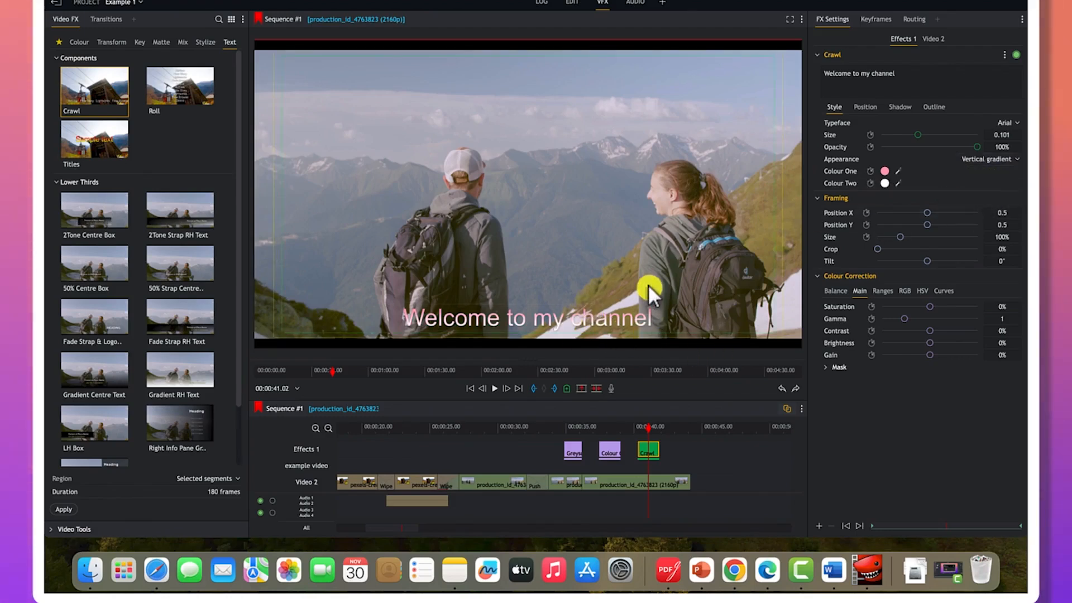
{"action": "left_click", "coordinate": [864, 108]}
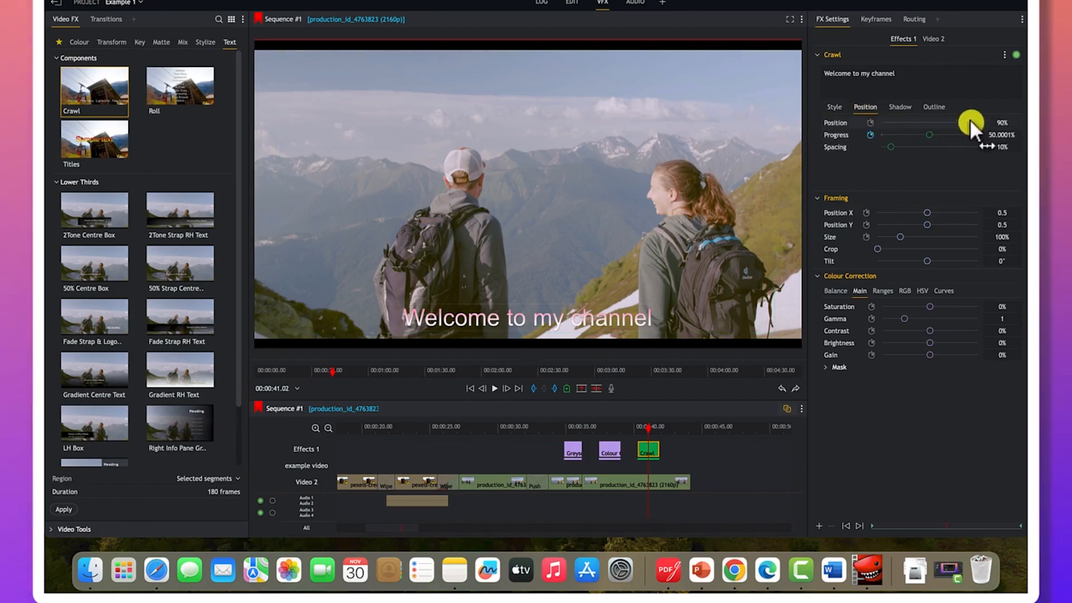
{"action": "left_click_drag", "start_coordinate": [970, 119], "coordinate": [894, 142]}
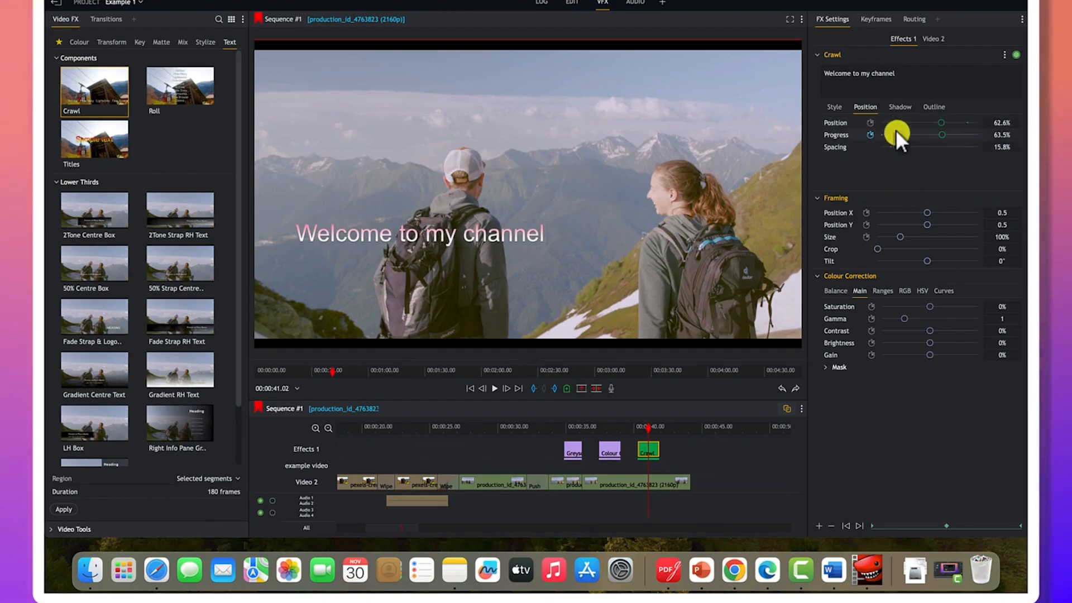
Review the crawl text's shadow settings, enable its outline and set the outline size to 34.7%
{"action": "left_click", "coordinate": [900, 107]}
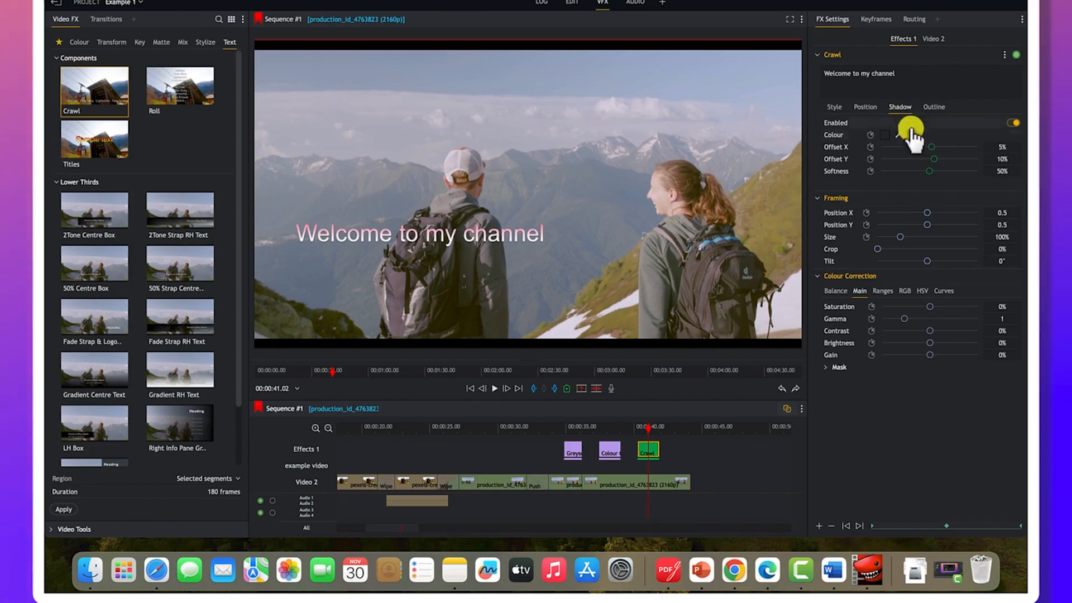
{"action": "left_click", "coordinate": [934, 108]}
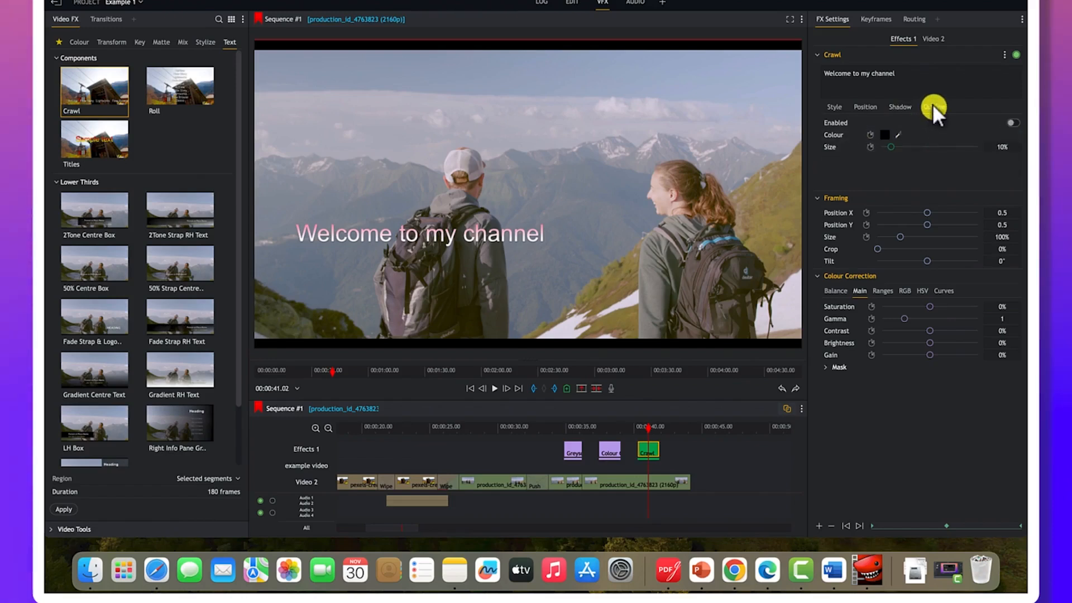
{"action": "left_click", "coordinate": [1013, 123]}
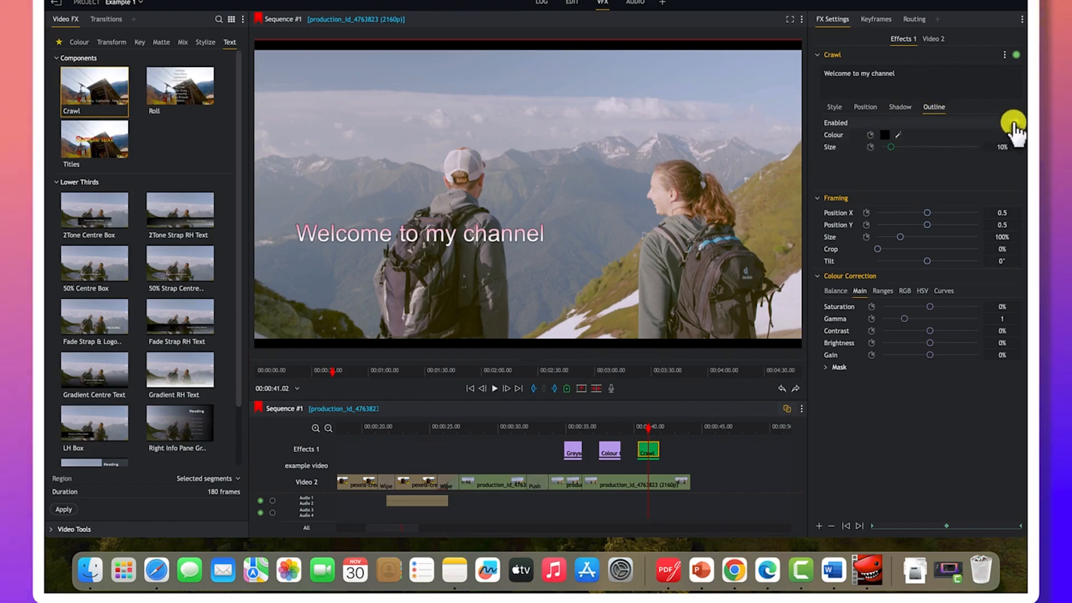
{"action": "left_click_drag", "start_coordinate": [891, 147], "coordinate": [912, 151]}
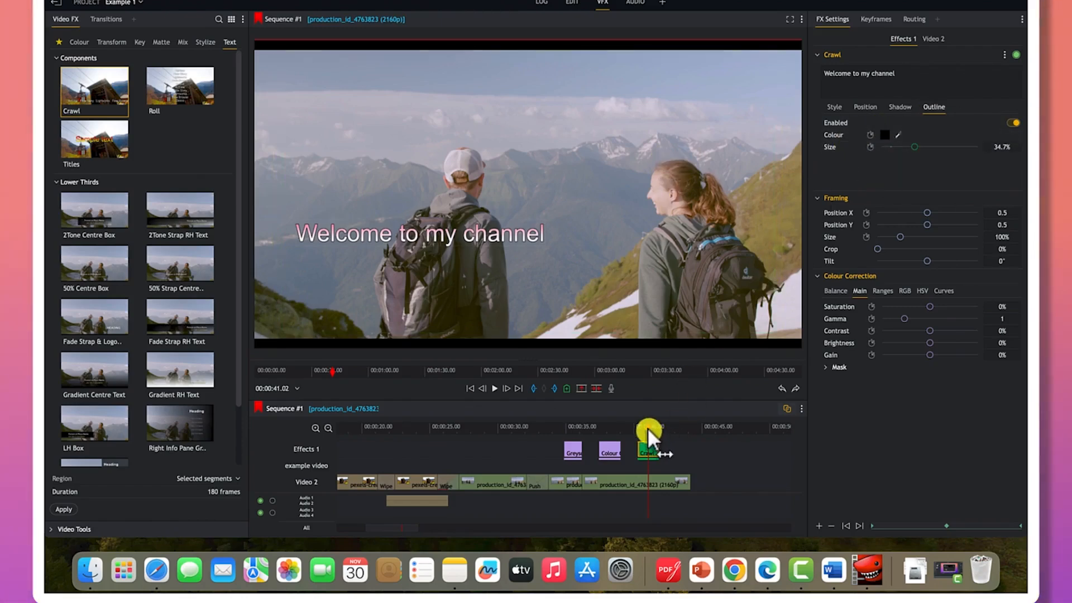
Place a Titles text effect on the Effects 1 track at about 00:00:29 and select it with the playhead at 00:00:29.15
{"action": "left_click_drag", "start_coordinate": [648, 430], "coordinate": [508, 411]}
{"action": "left_click_drag", "start_coordinate": [93, 152], "coordinate": [353, 430]}
{"action": "left_click_drag", "start_coordinate": [466, 467], "coordinate": [484, 464]}
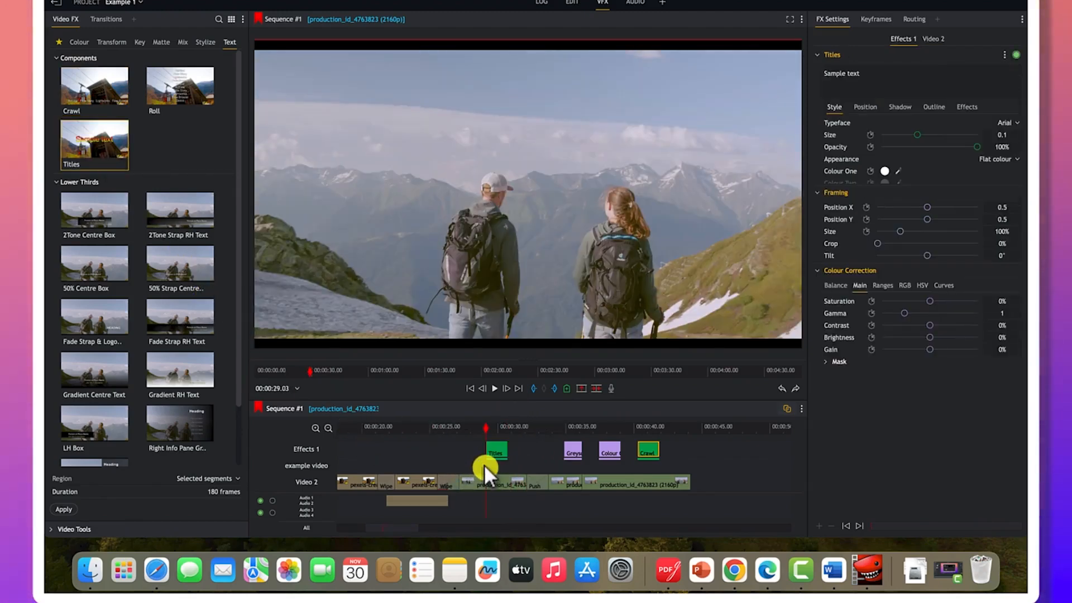
{"action": "left_click", "coordinate": [488, 434]}
{"action": "left_click_drag", "start_coordinate": [484, 423], "coordinate": [490, 427]}
{"action": "left_click", "coordinate": [494, 447]}
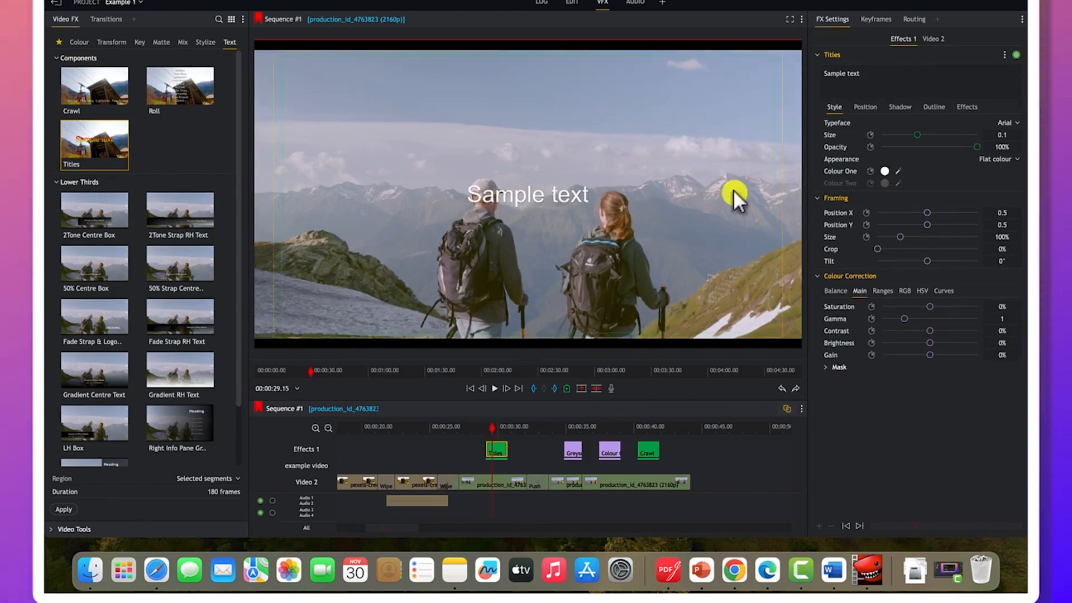
Try to replace the Titles effect's sample text with "Thank you for watching" and colour it green
{"action": "left_click", "coordinate": [875, 76]}
{"action": "triple_click", "coordinate": [874, 74]}
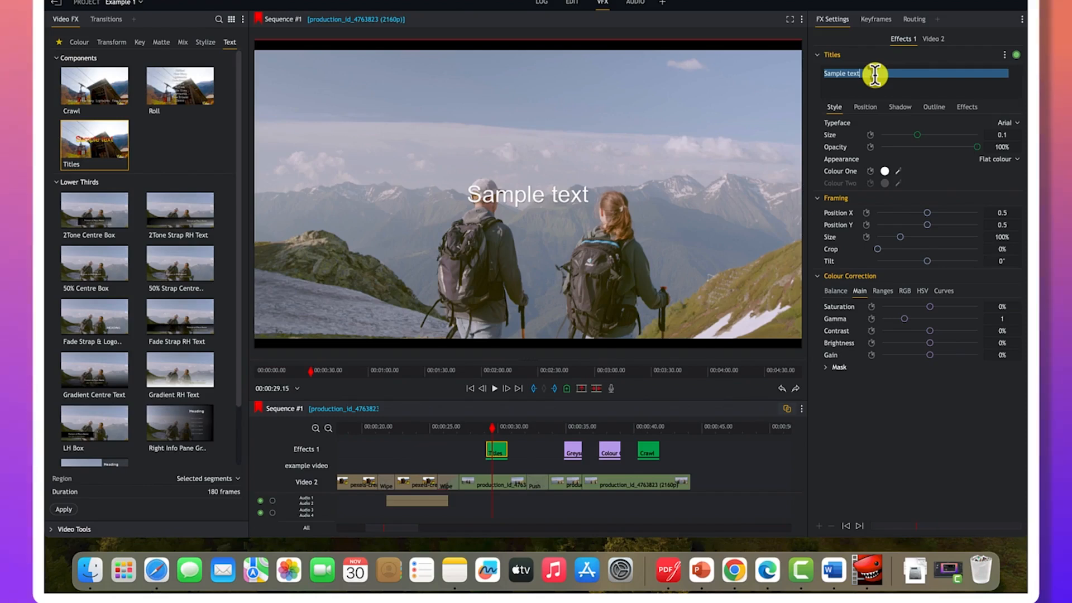
{"action": "type", "text": "Thank you for watching"}
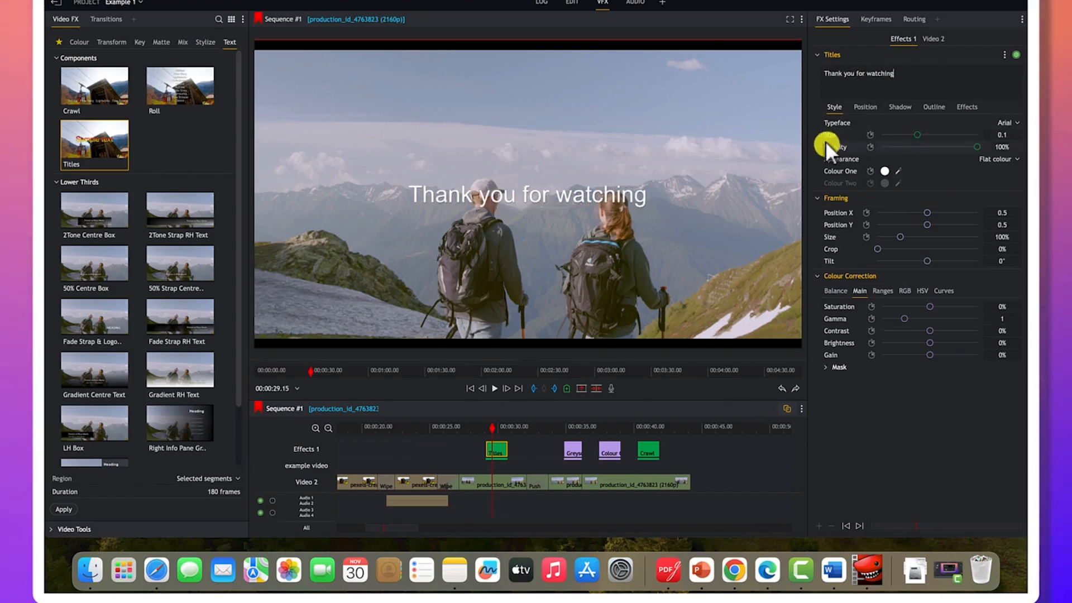
{"action": "left_click", "coordinate": [888, 173]}
{"action": "left_click_drag", "start_coordinate": [887, 172], "coordinate": [520, 193]}
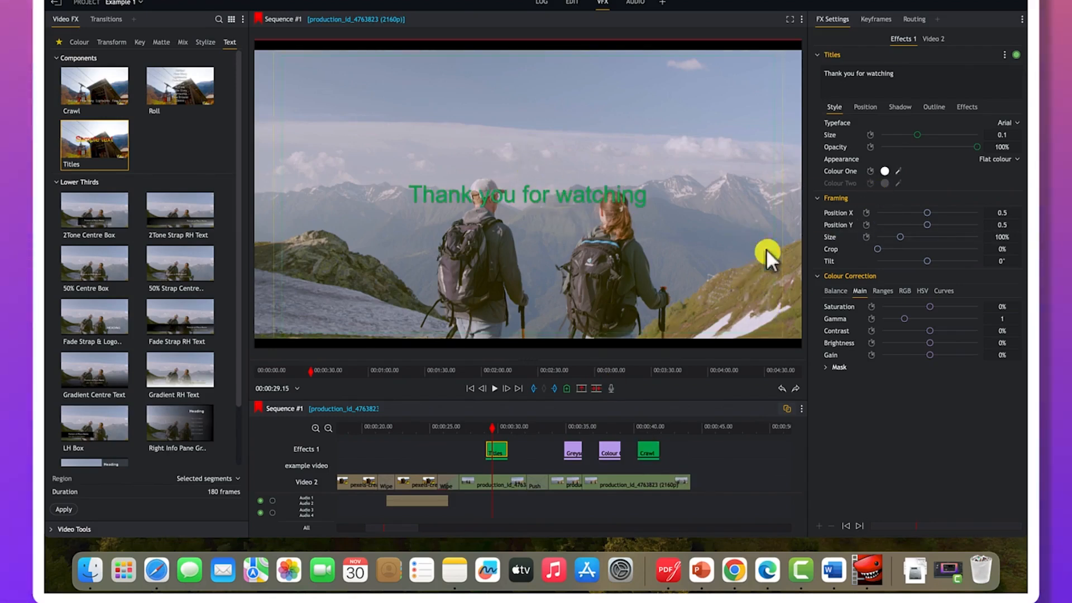
{"action": "left_click", "coordinate": [691, 444]}
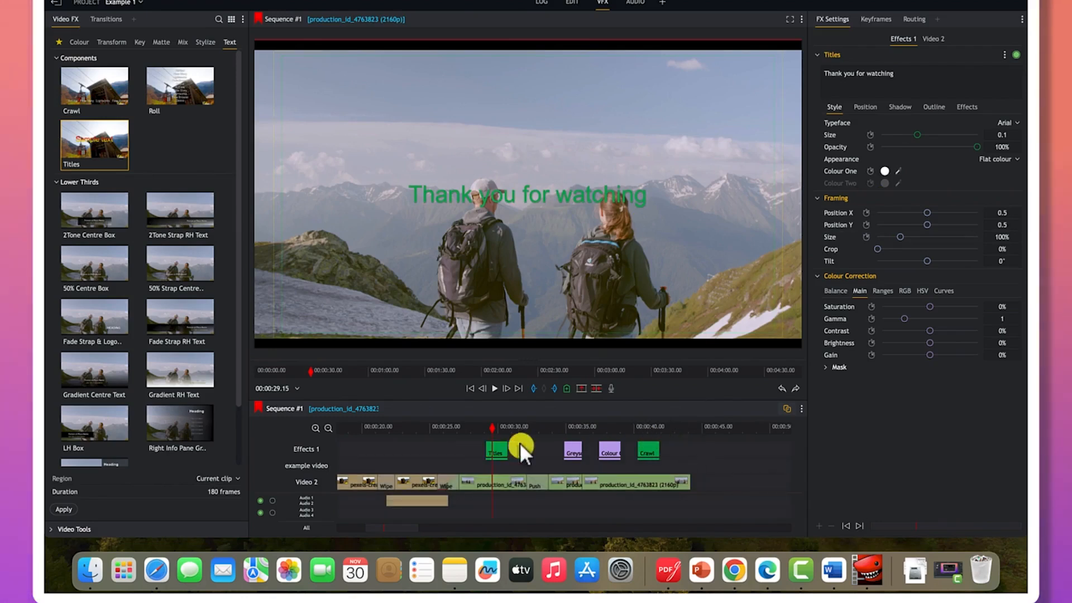
Replace the Titles effect's sample text with "Thank you for watching" and set its size to 0.126
{"action": "left_click", "coordinate": [496, 447]}
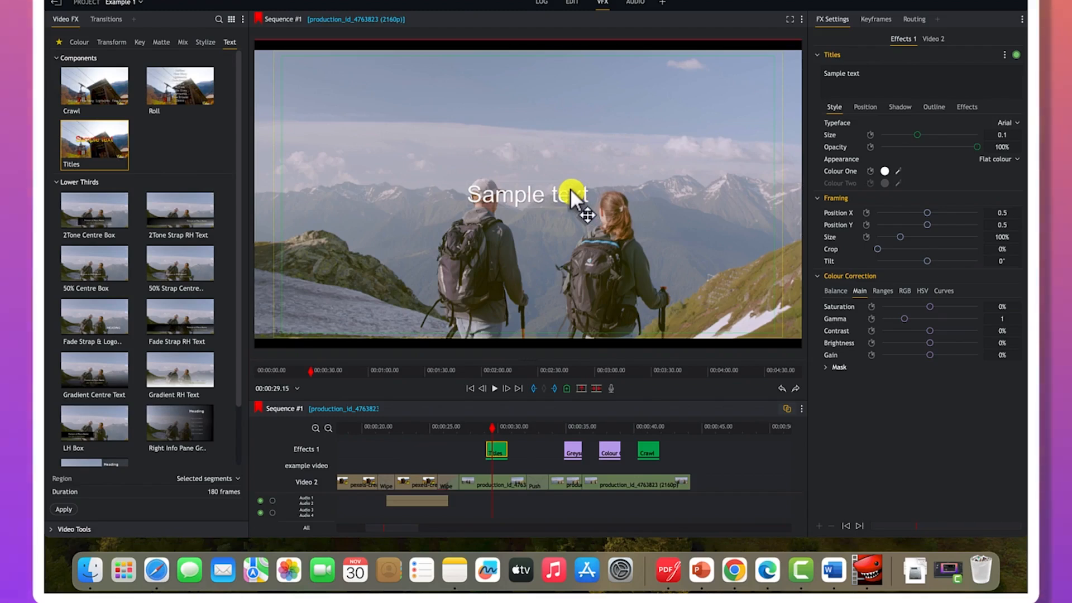
{"action": "triple_click", "coordinate": [866, 73]}
{"action": "type", "text": "Than"}
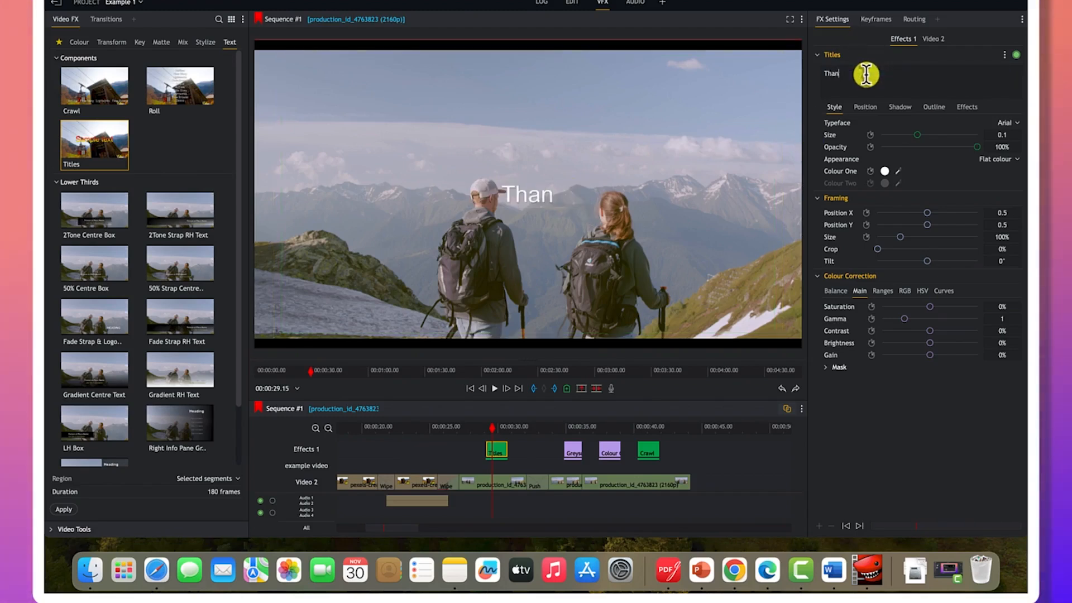
{"action": "type", "text": "k you for watching"}
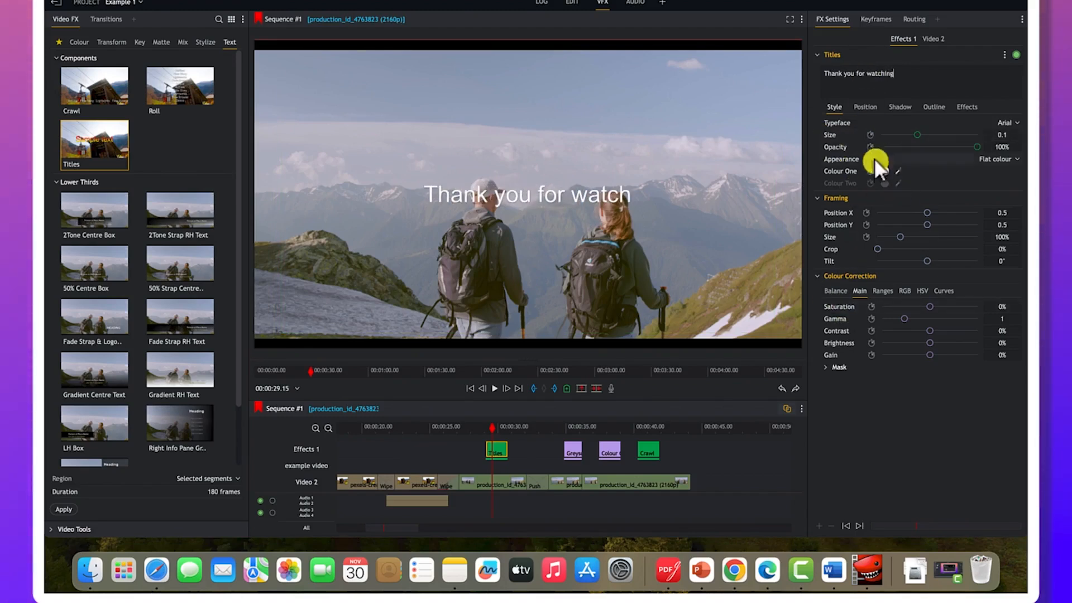
{"action": "left_click_drag", "start_coordinate": [920, 133], "coordinate": [928, 130]}
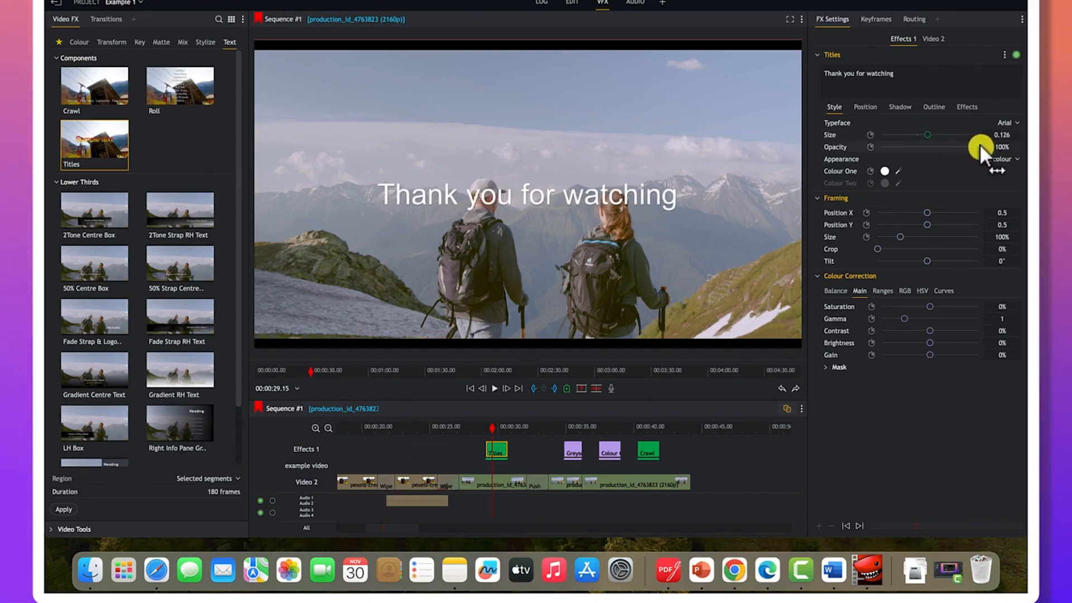
Examine the title's position, shadow, outline and in/out effect settings, its enable switch and its additional options
{"action": "left_click", "coordinate": [867, 105]}
{"action": "left_click", "coordinate": [898, 106]}
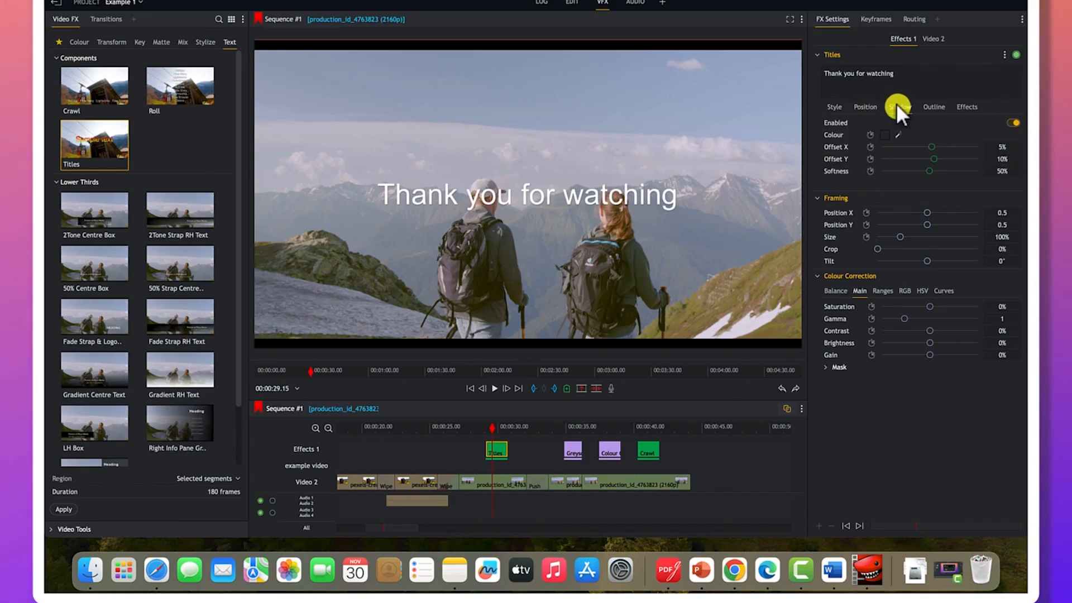
{"action": "left_click", "coordinate": [933, 106]}
{"action": "left_click", "coordinate": [967, 106]}
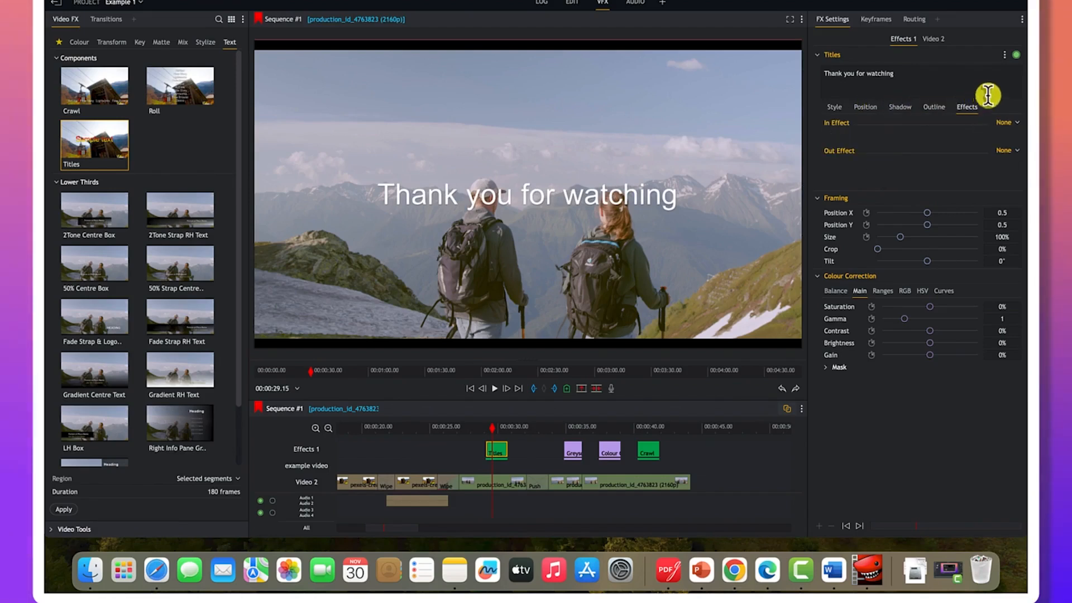
{"action": "left_click", "coordinate": [1016, 55]}
{"action": "left_click", "coordinate": [1016, 55]}
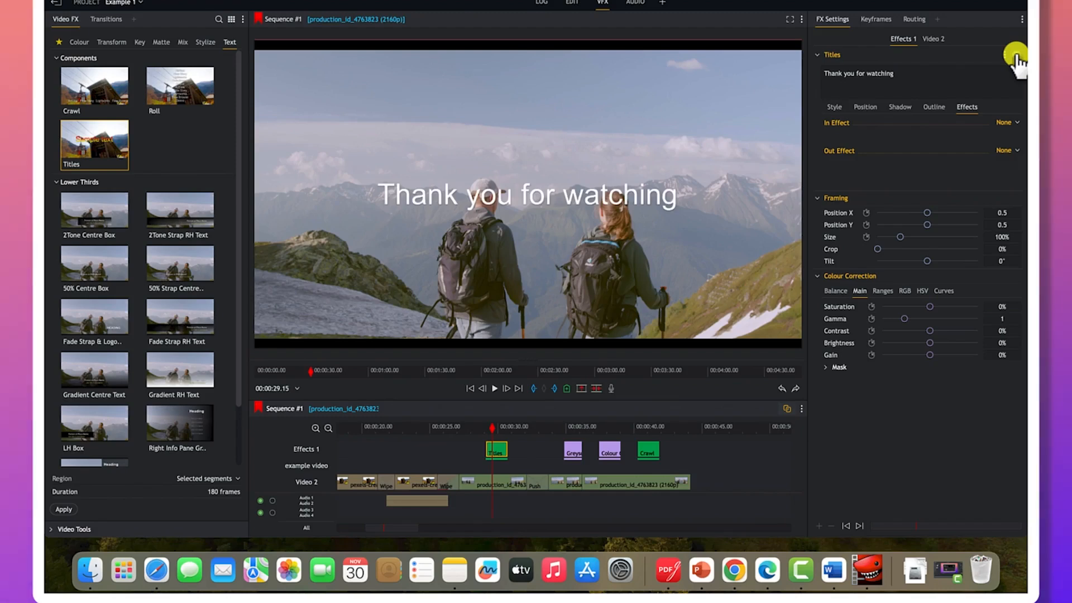
{"action": "left_click", "coordinate": [1004, 55]}
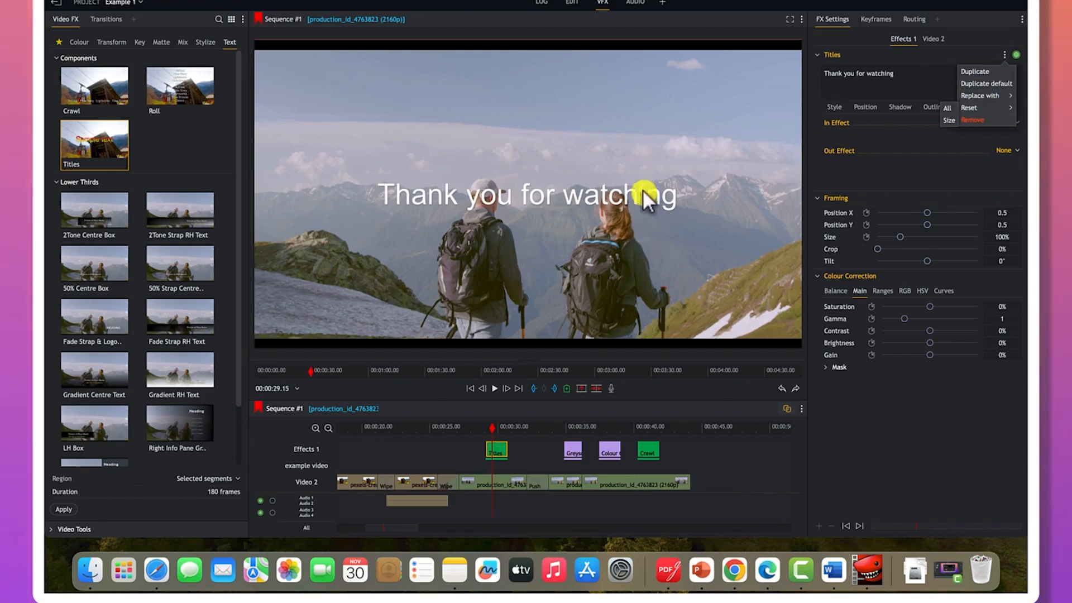
{"action": "left_click", "coordinate": [1002, 55]}
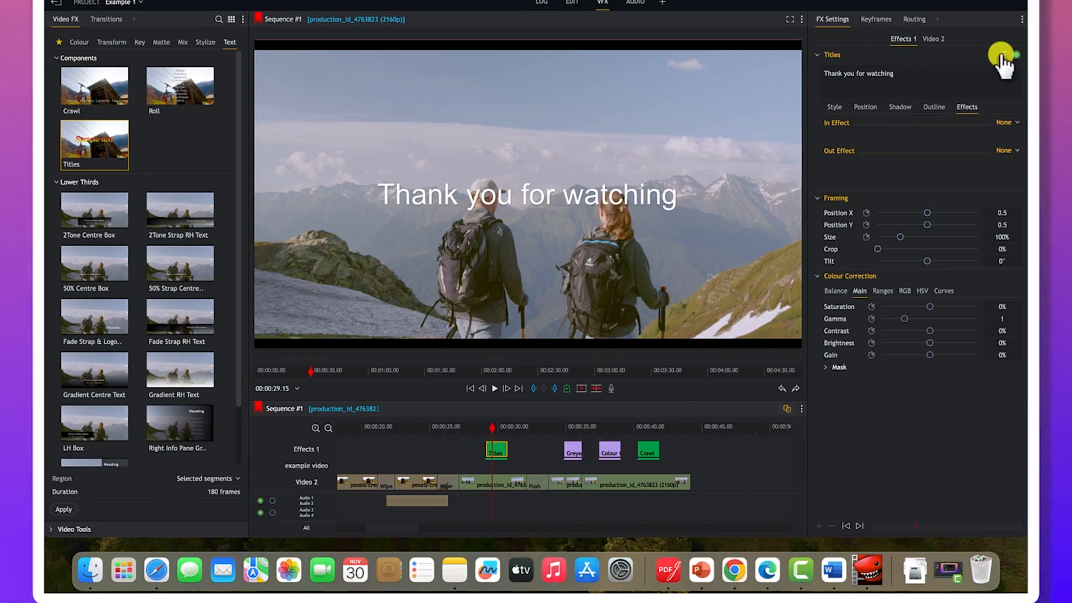
Place the 4982413-hd_1920_1080_25fps clip on the example video track at 00:00:31.10 in the editing workspace and preview it
{"action": "left_click_drag", "start_coordinate": [488, 424], "coordinate": [420, 423]}
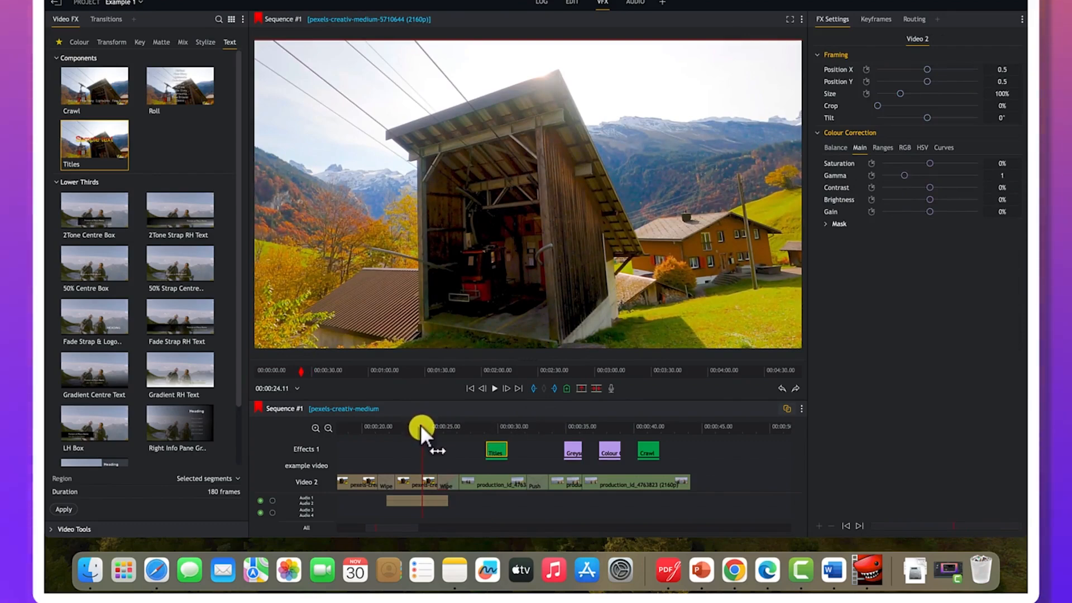
{"action": "left_click_drag", "start_coordinate": [420, 423], "coordinate": [360, 417]}
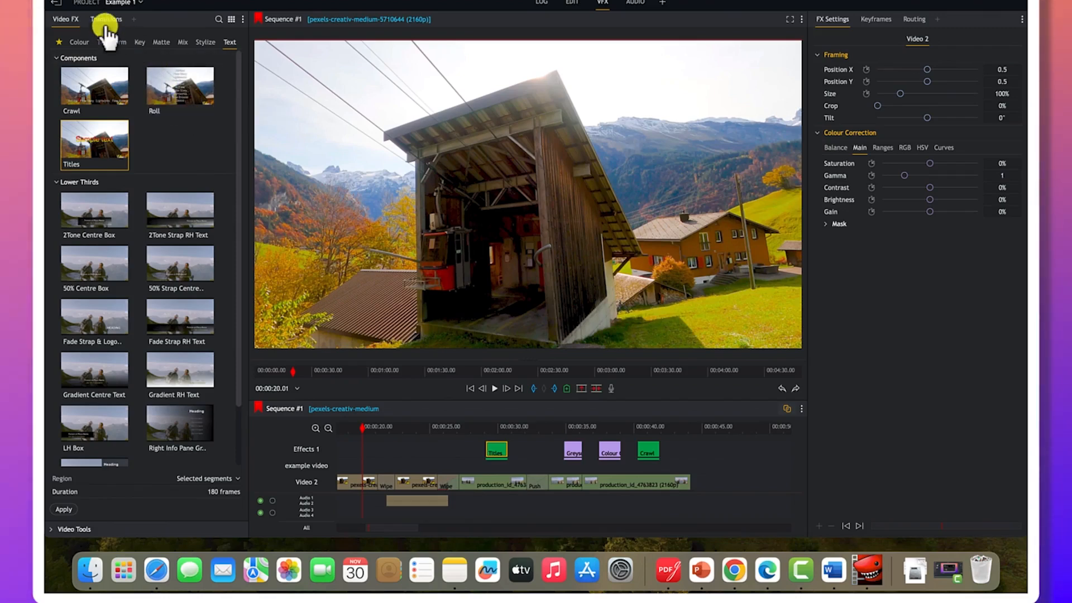
{"action": "left_click", "coordinate": [570, 3]}
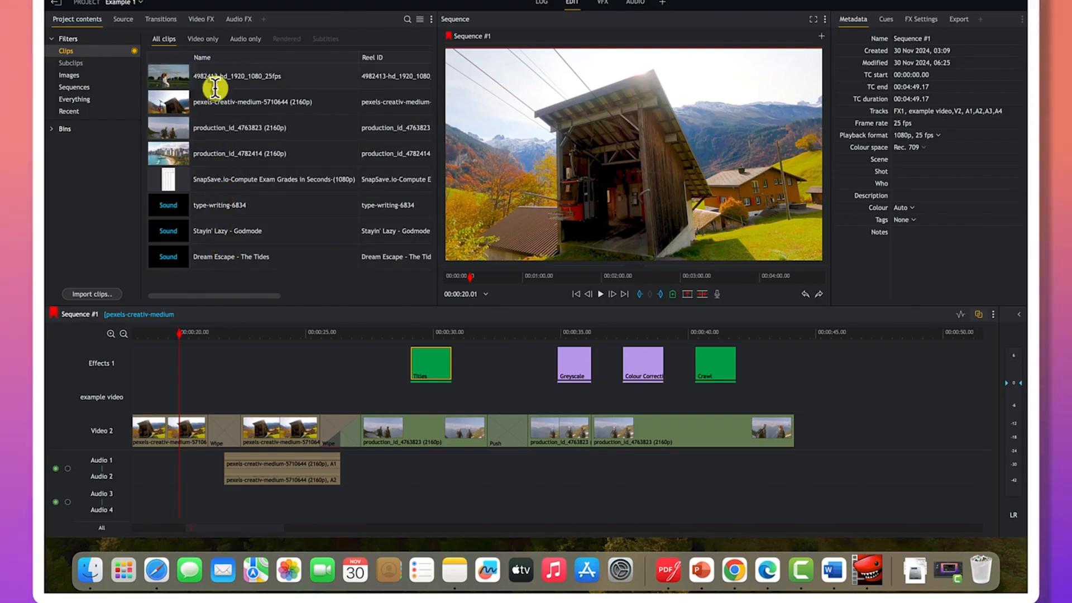
{"action": "left_click_drag", "start_coordinate": [166, 74], "coordinate": [468, 406]}
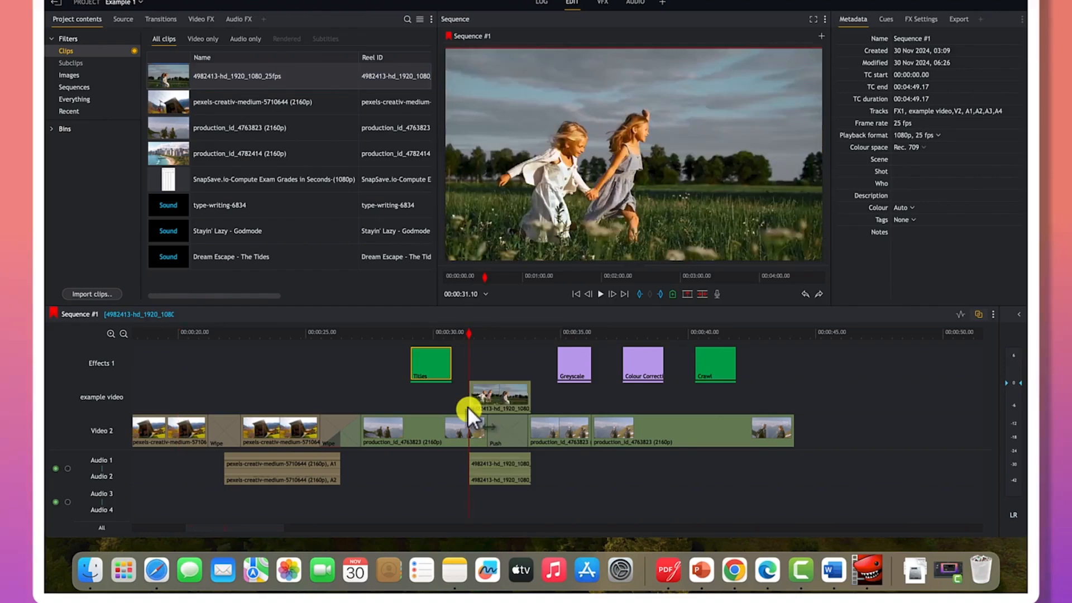
{"action": "mouse_move", "coordinate": [469, 334]}
{"action": "left_mouse_down"}
{"action": "mouse_move", "coordinate": [482, 334]}
{"action": "mouse_move", "coordinate": [457, 335]}
{"action": "left_mouse_up"}
{"action": "key", "text": "space"}
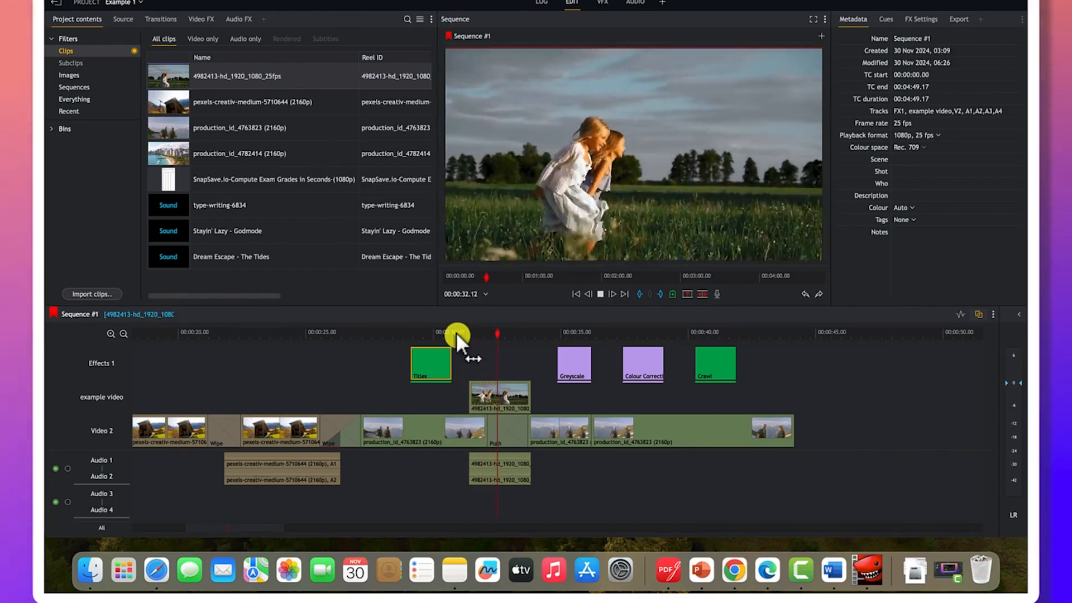
{"action": "key", "text": "space"}
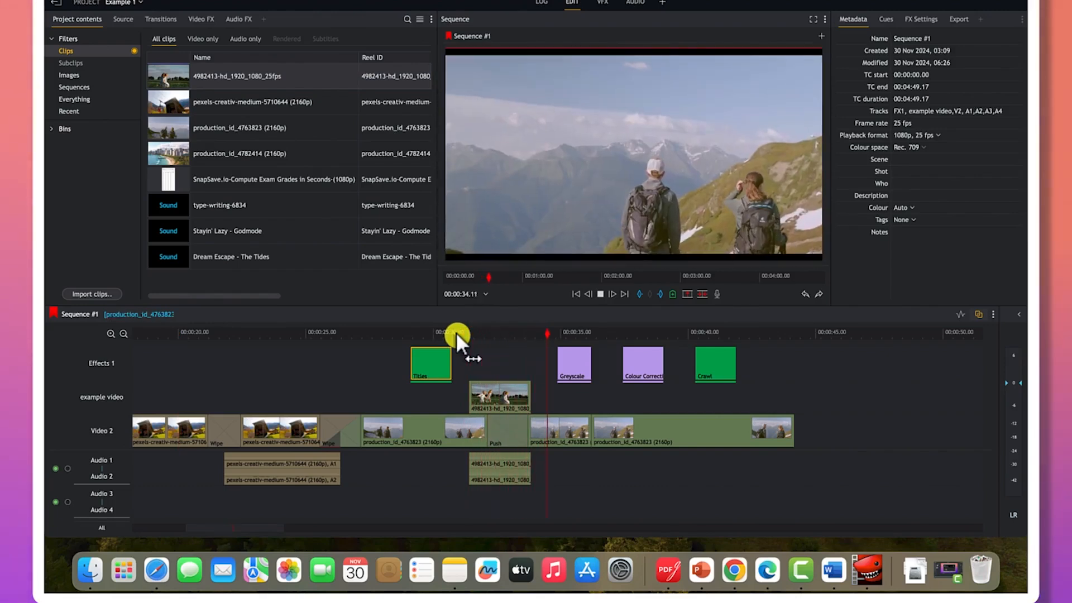
Trim the 4982413-hd_1920_1080_25fps clip at both ends so it starts at 00:00:32.03 above the Push transition, and play it back
{"action": "left_click", "coordinate": [521, 394]}
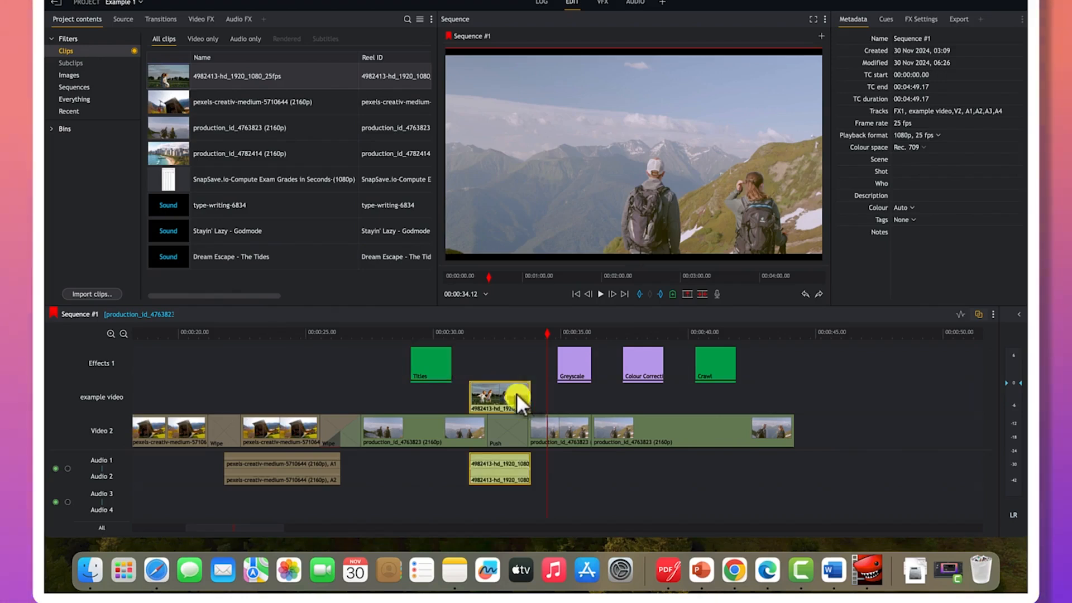
{"action": "left_click_drag", "start_coordinate": [517, 394], "coordinate": [488, 394]}
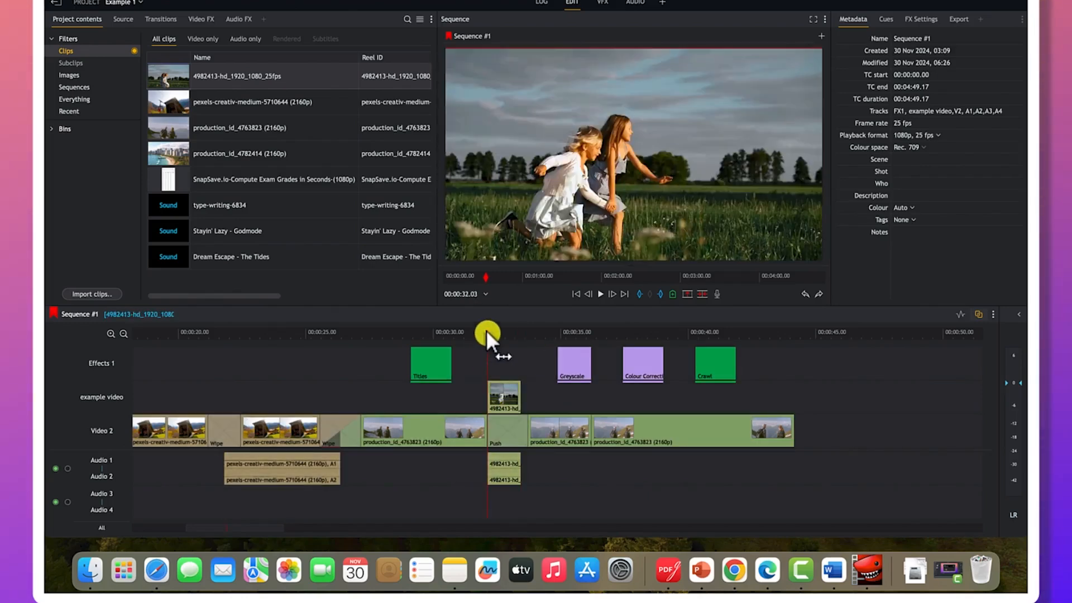
{"action": "key", "text": "space"}
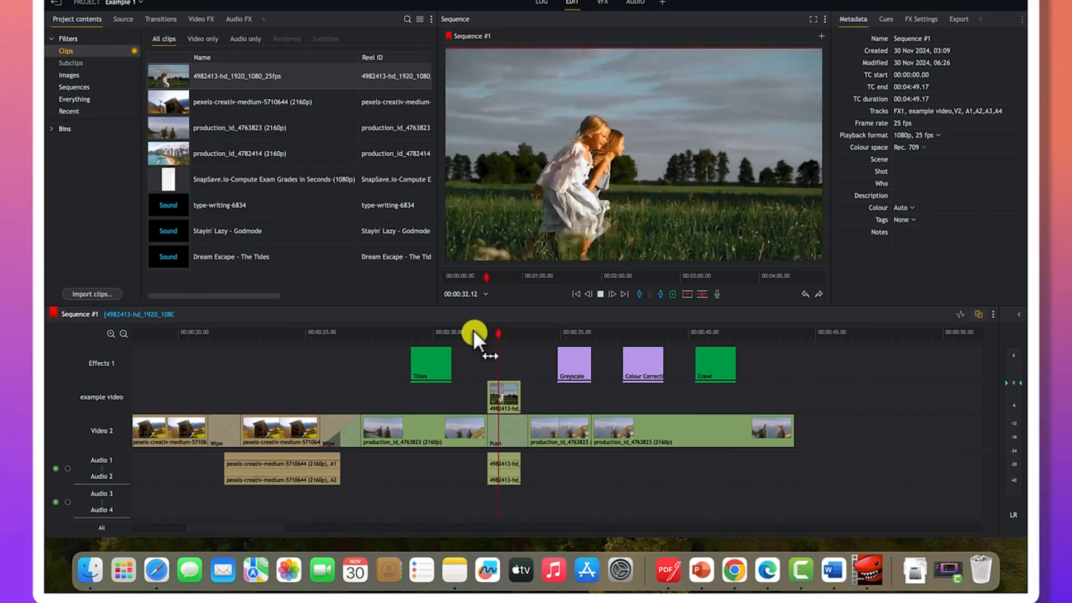
{"action": "key", "text": "space"}
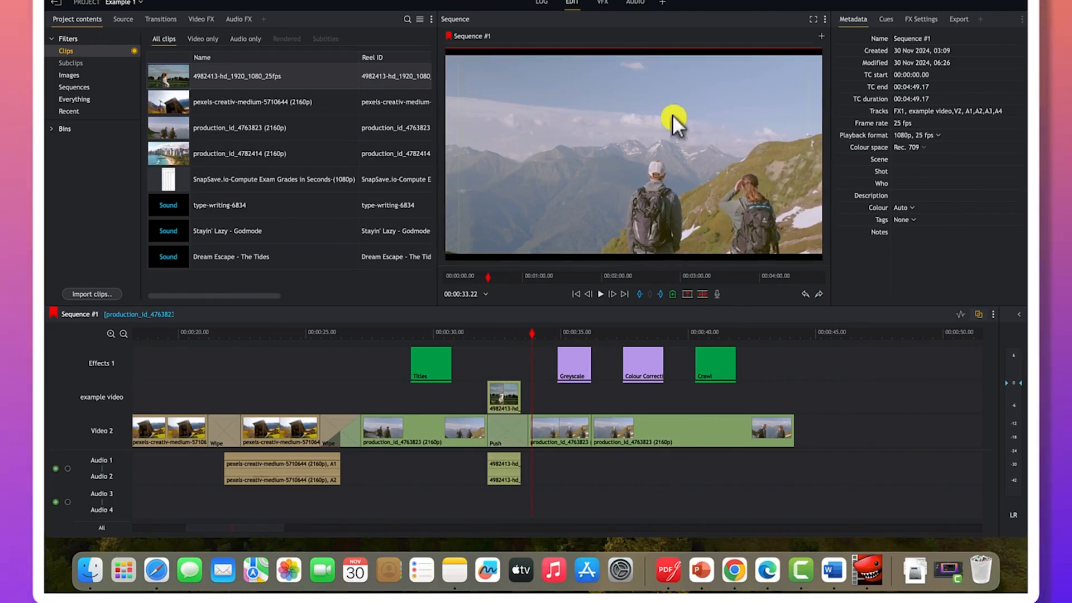
Look over the available audio effects and return to the editing workspace
{"action": "left_click", "coordinate": [634, 4]}
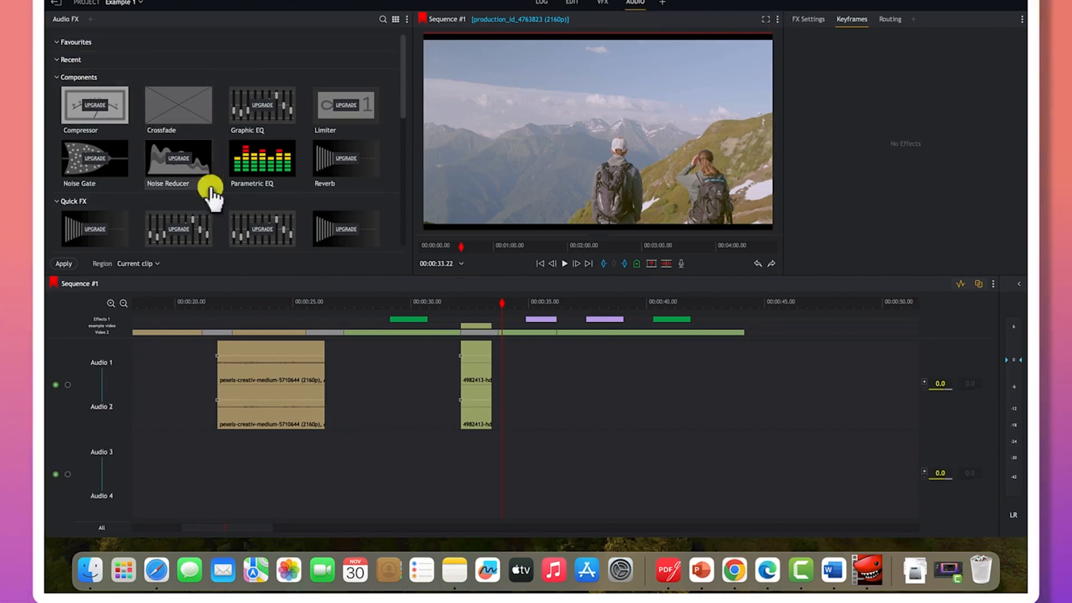
{"action": "left_click", "coordinate": [572, 3]}
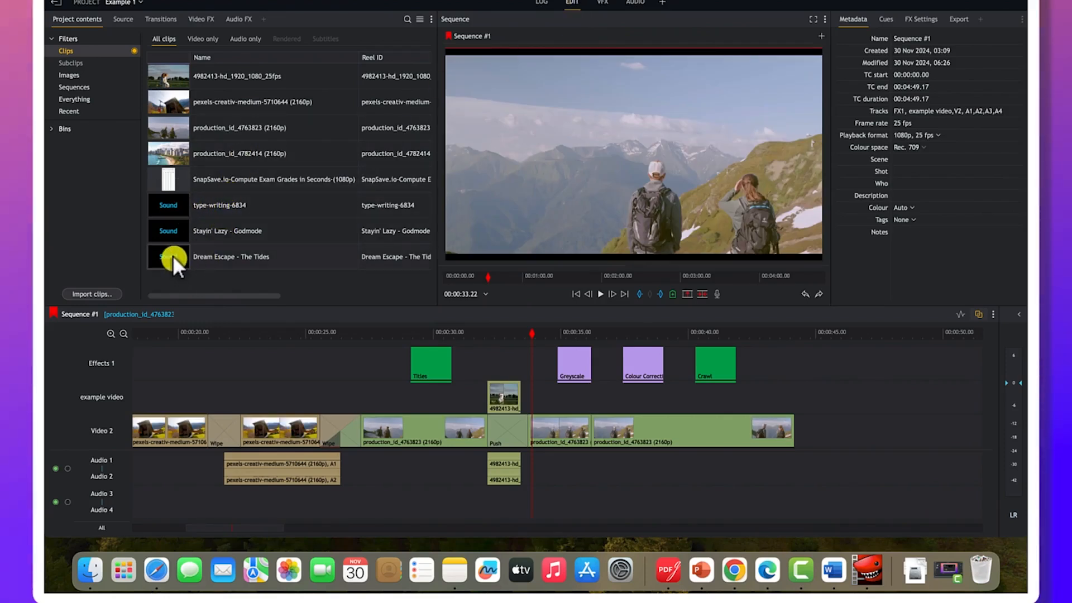
Place the Dream Escape - The Tides audio on Audio 3 and 4, starting with the first video clip at 00:00:17.23, and play it back
{"action": "left_click_drag", "start_coordinate": [172, 253], "coordinate": [202, 498]}
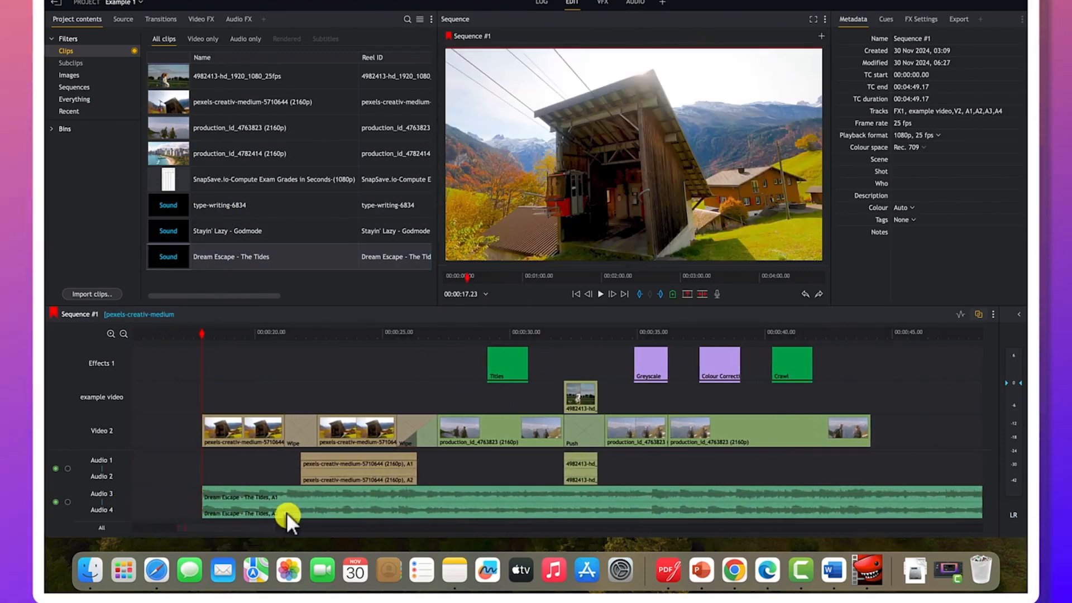
{"action": "key", "text": "space"}
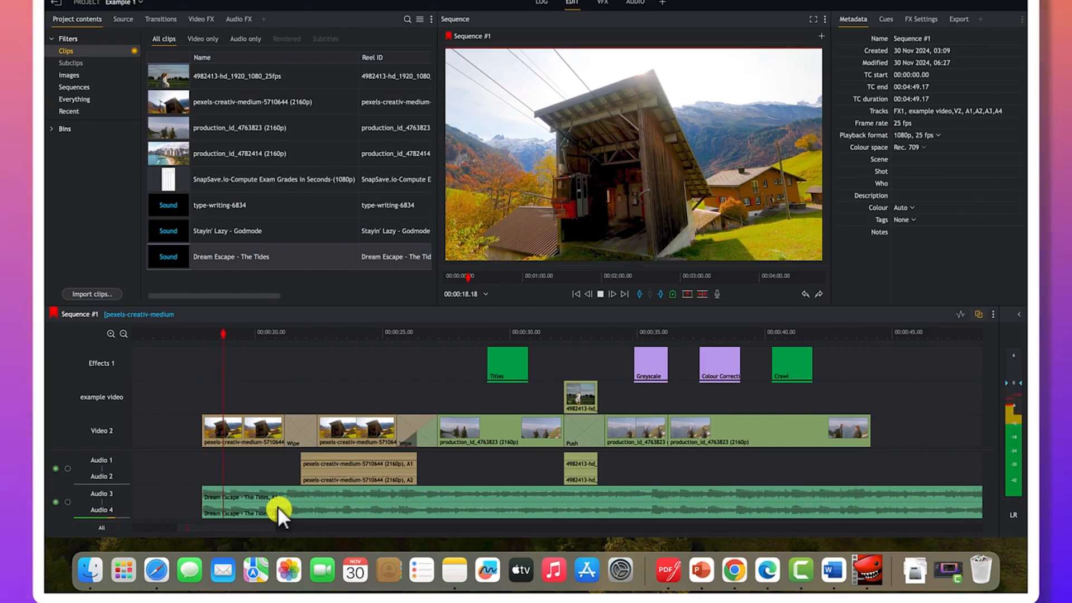
{"action": "key", "text": "space"}
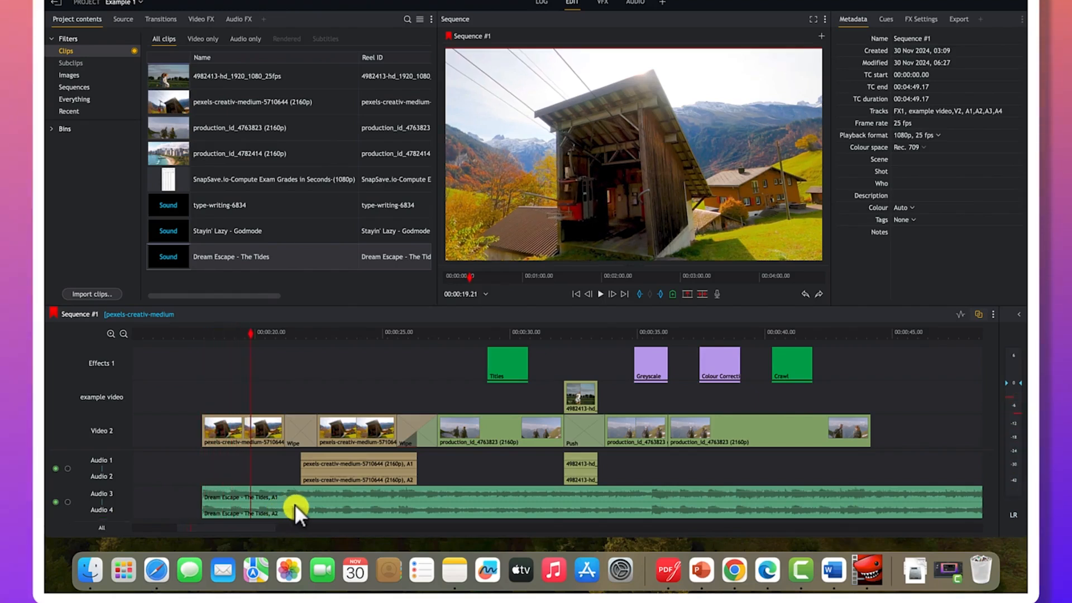
Split the Dream Escape music at 00:00:44.04, where the last video clip ends, and delete the remainder after the cut
{"action": "left_click", "coordinate": [303, 498]}
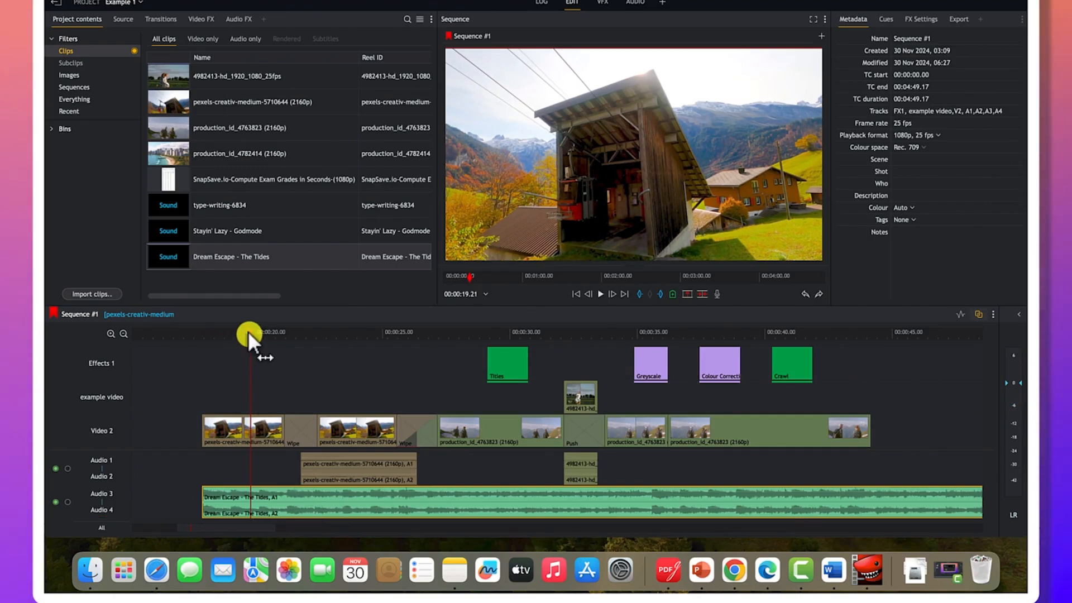
{"action": "left_click_drag", "start_coordinate": [249, 333], "coordinate": [871, 474]}
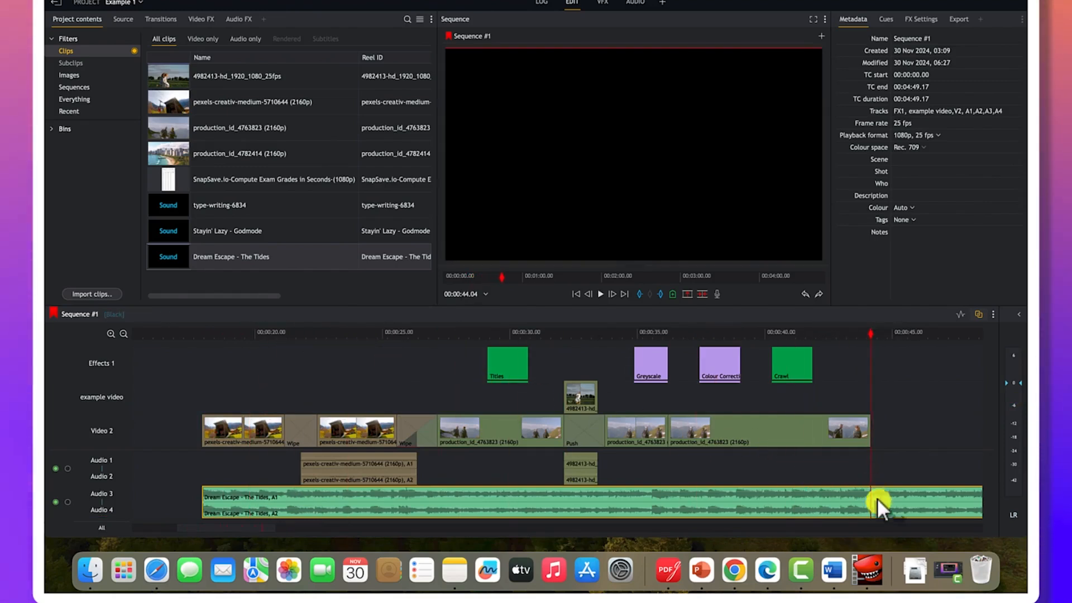
{"action": "key", "text": "c"}
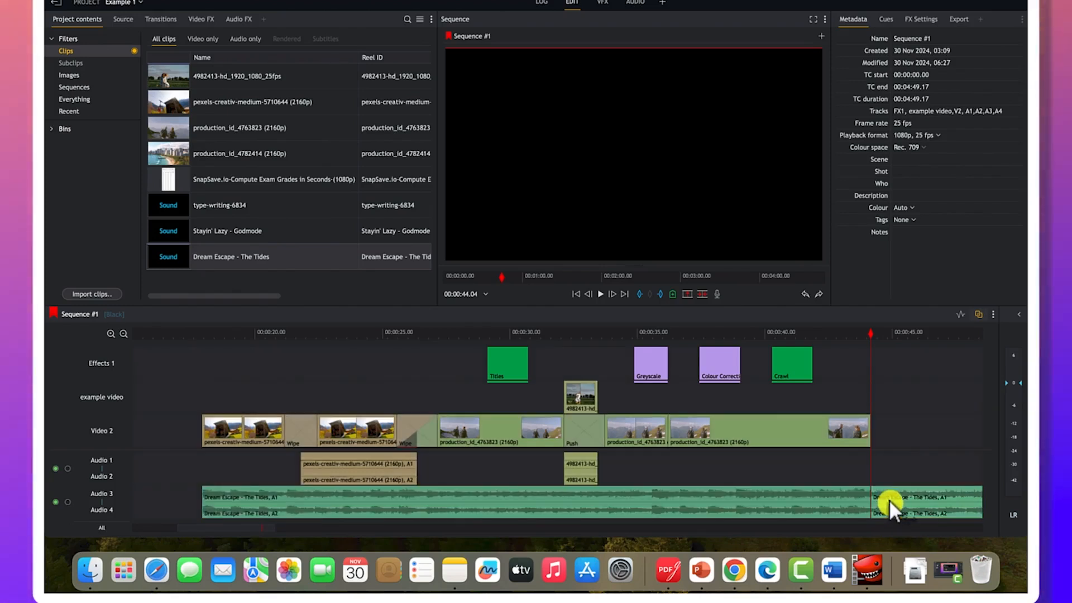
{"action": "key", "text": "Delete"}
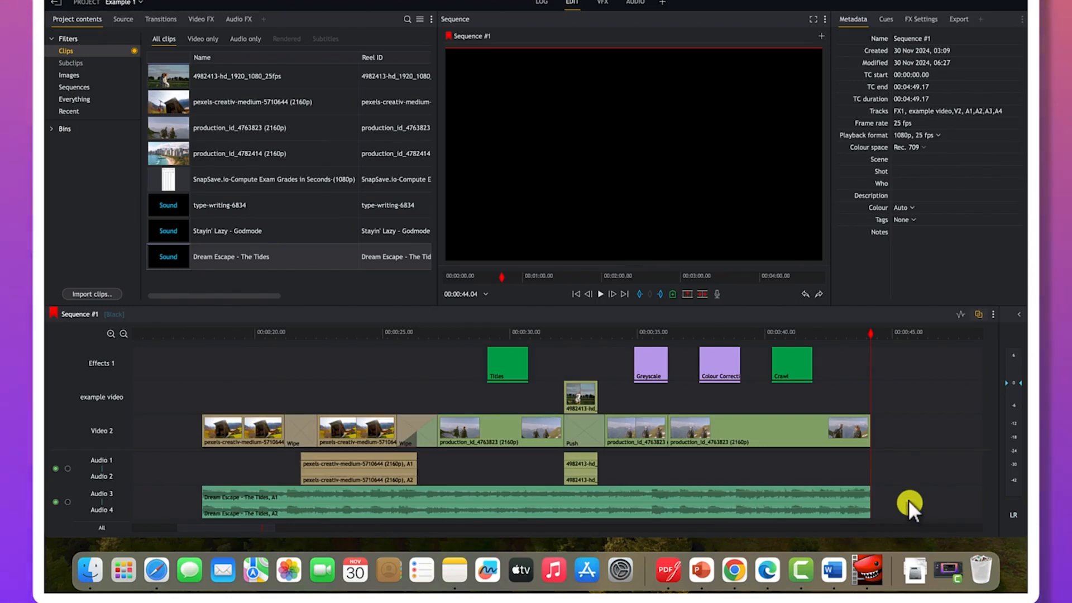
{"action": "left_click", "coordinate": [857, 495]}
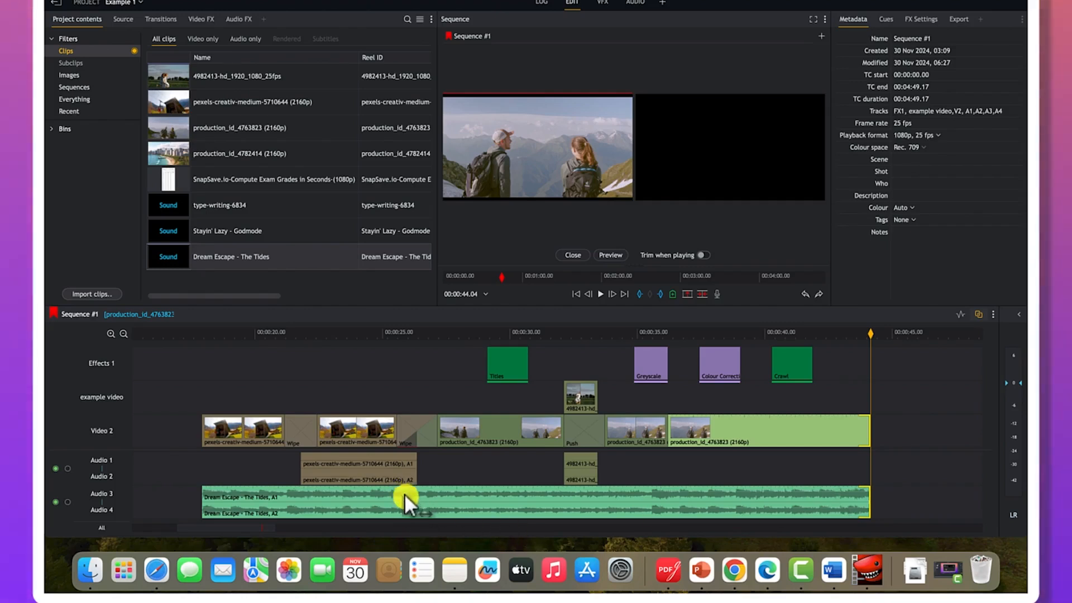
Split the sequence at 00:00:28.18 and 00:00:37.01, and delete the Dream Escape music section between the two cuts
{"action": "left_click", "coordinate": [477, 490]}
{"action": "left_click", "coordinate": [487, 492]}
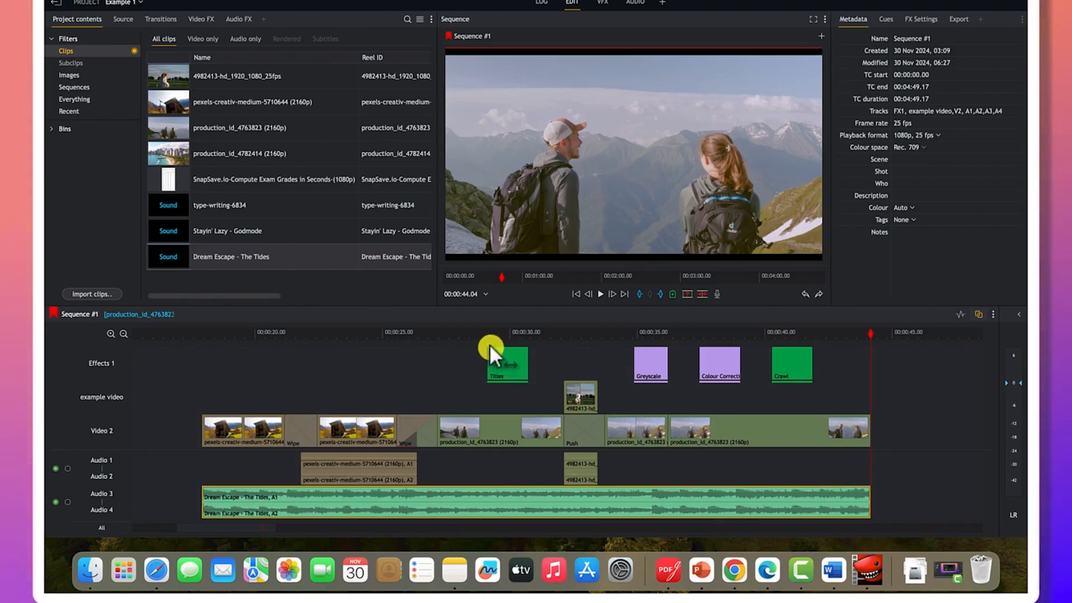
{"action": "left_click", "coordinate": [477, 330]}
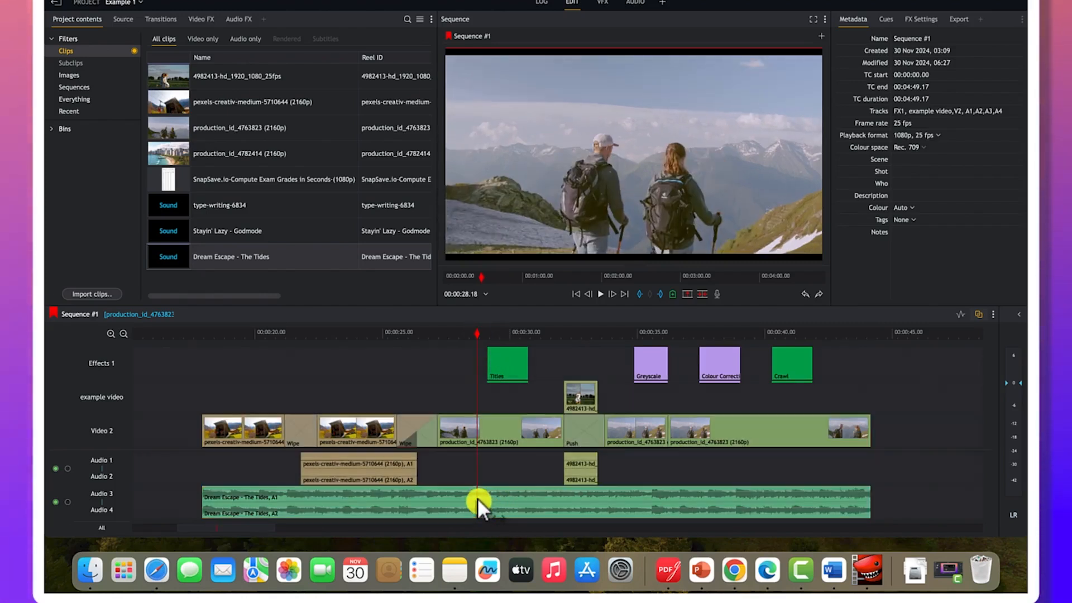
{"action": "key", "text": "c"}
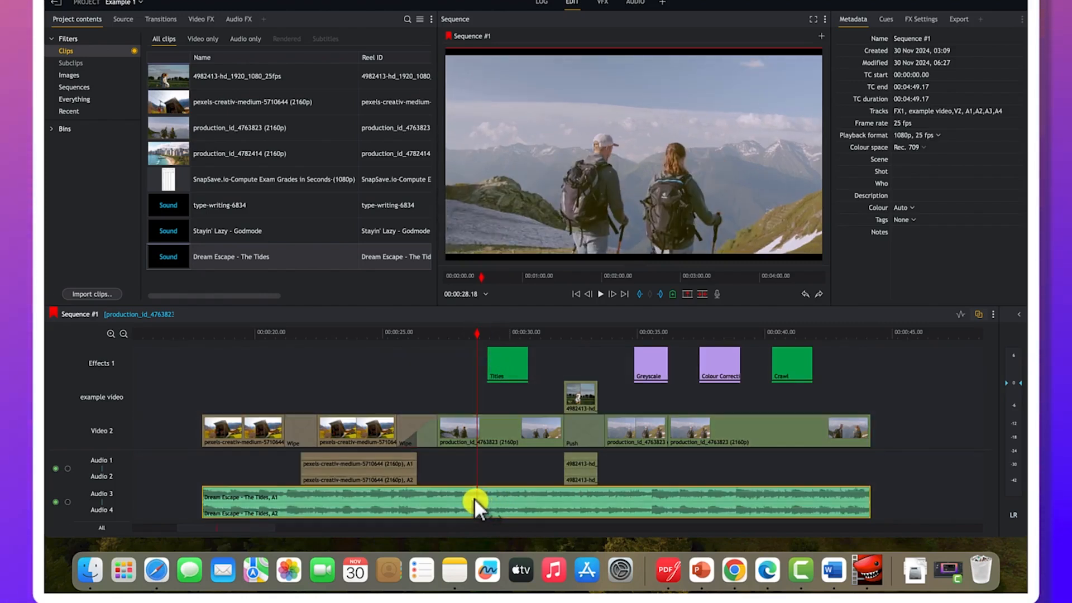
{"action": "left_click", "coordinate": [519, 501]}
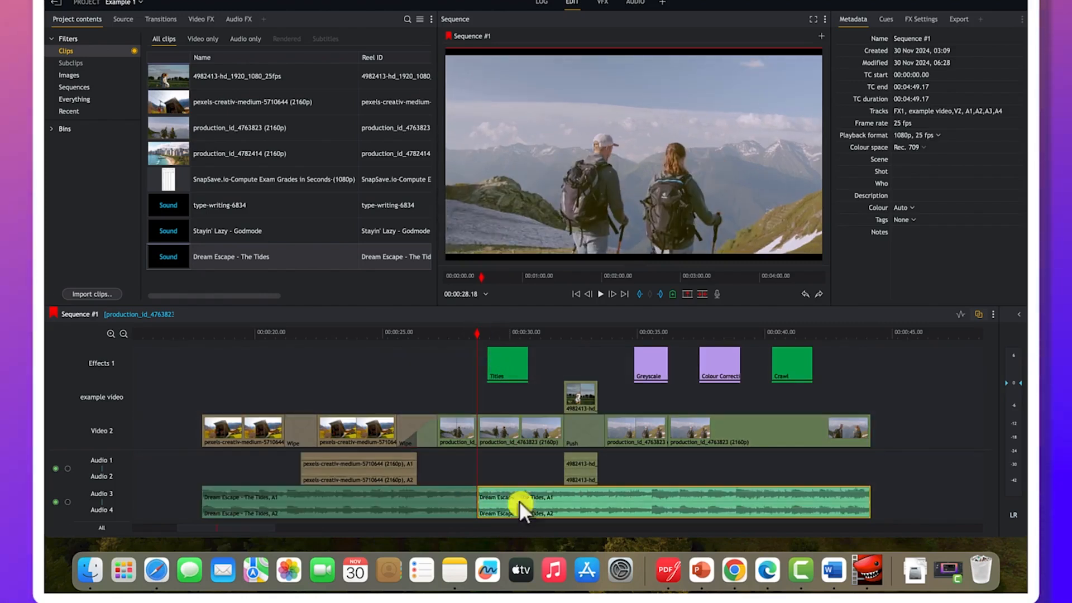
{"action": "left_click", "coordinate": [695, 494]}
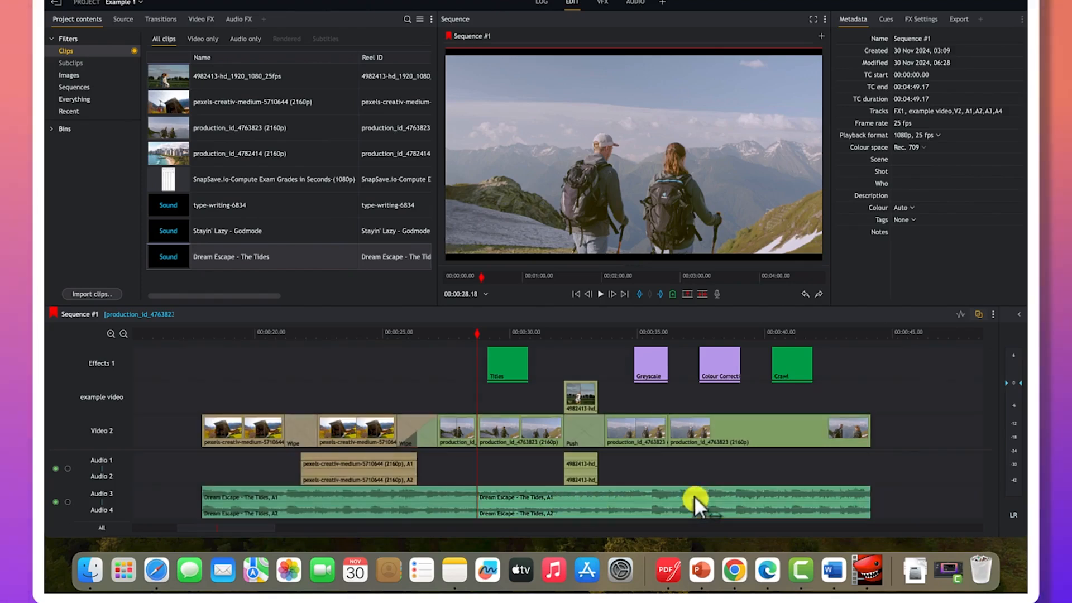
{"action": "left_click", "coordinate": [689, 333]}
{"action": "key", "text": "c"}
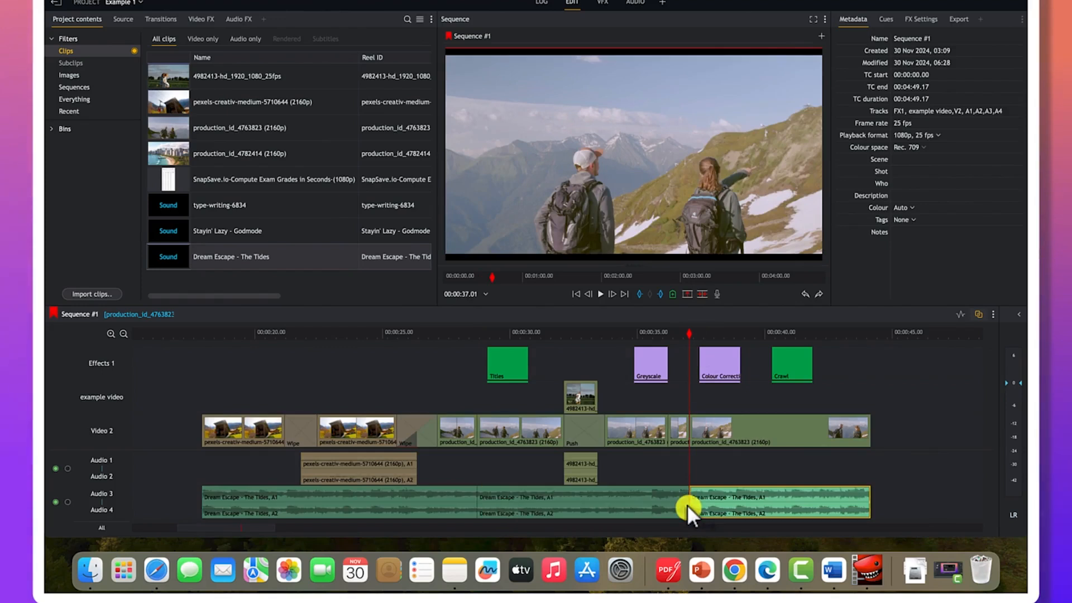
{"action": "left_click", "coordinate": [659, 501]}
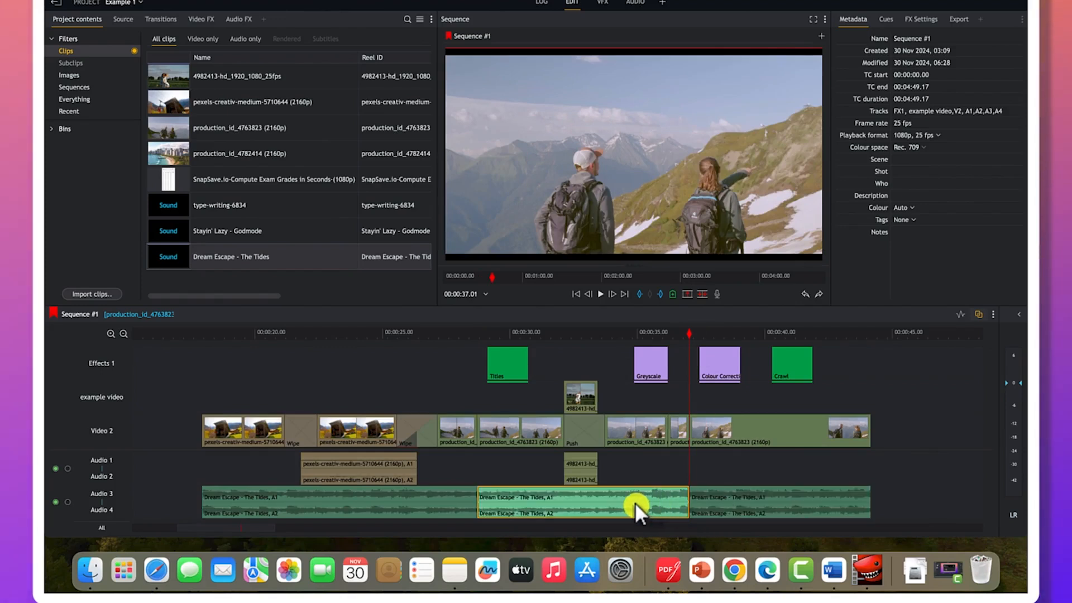
{"action": "key", "text": "Delete"}
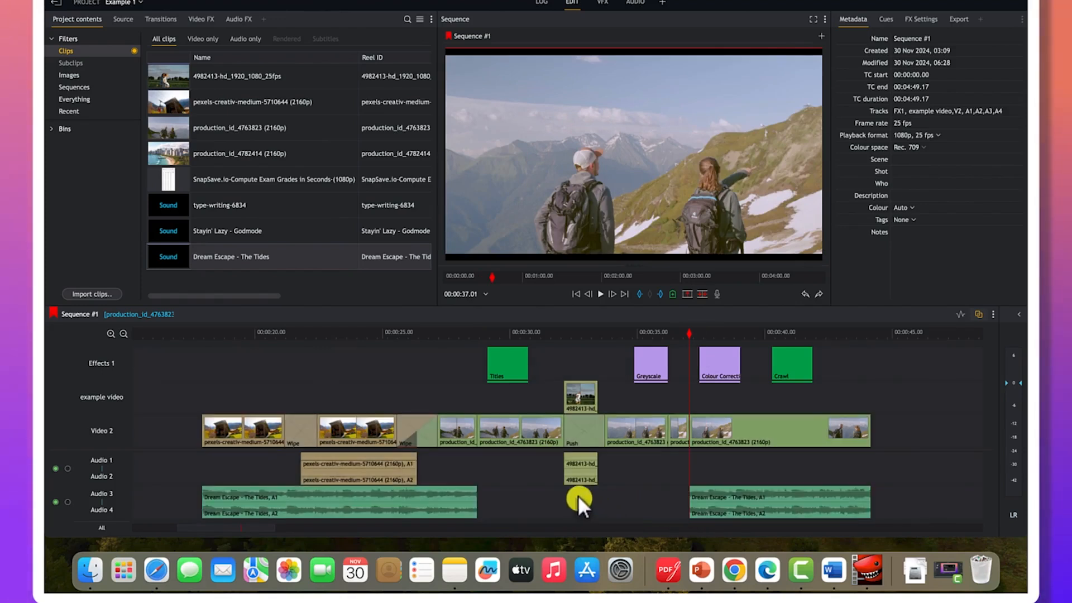
Switch to the audio workspace, dismiss the audio levels editing hint, and play the first Dream Escape segment from just before its start
{"action": "left_click", "coordinate": [381, 499]}
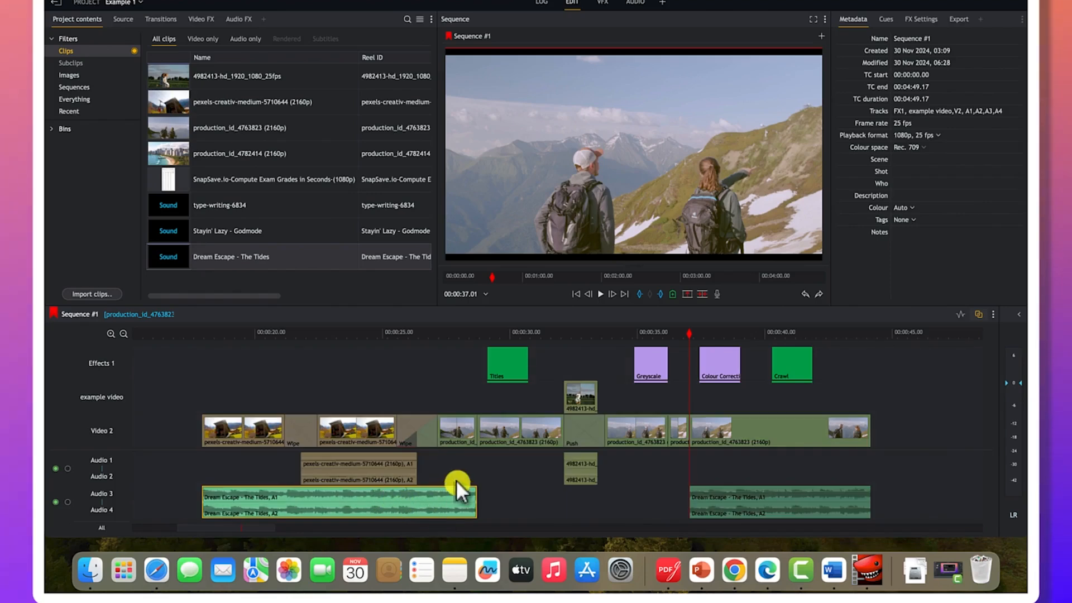
{"action": "left_click", "coordinate": [635, 3]}
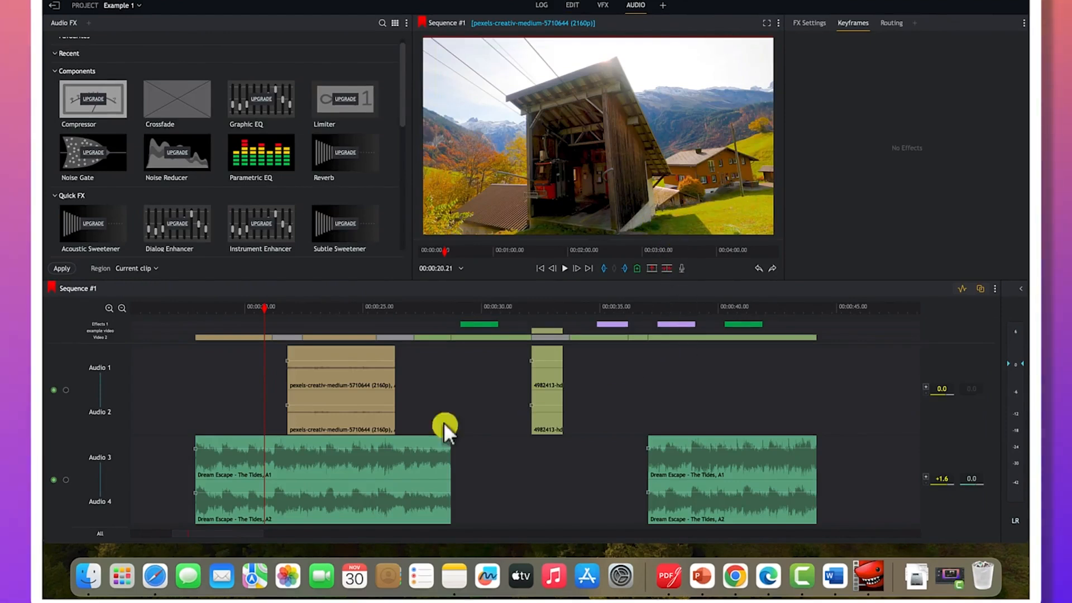
{"action": "left_click", "coordinate": [271, 453]}
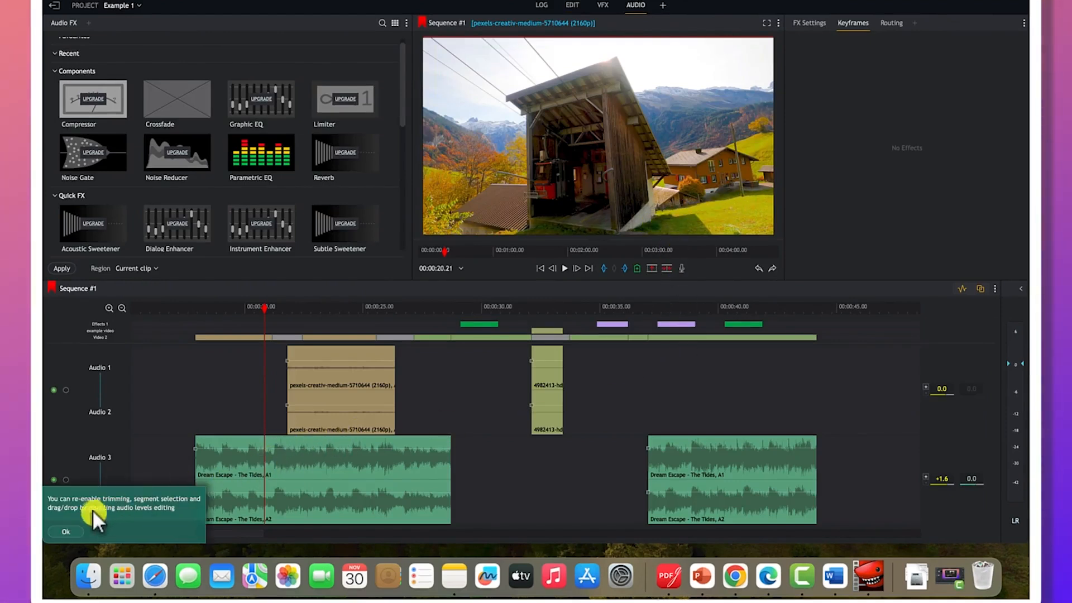
{"action": "left_click", "coordinate": [67, 534]}
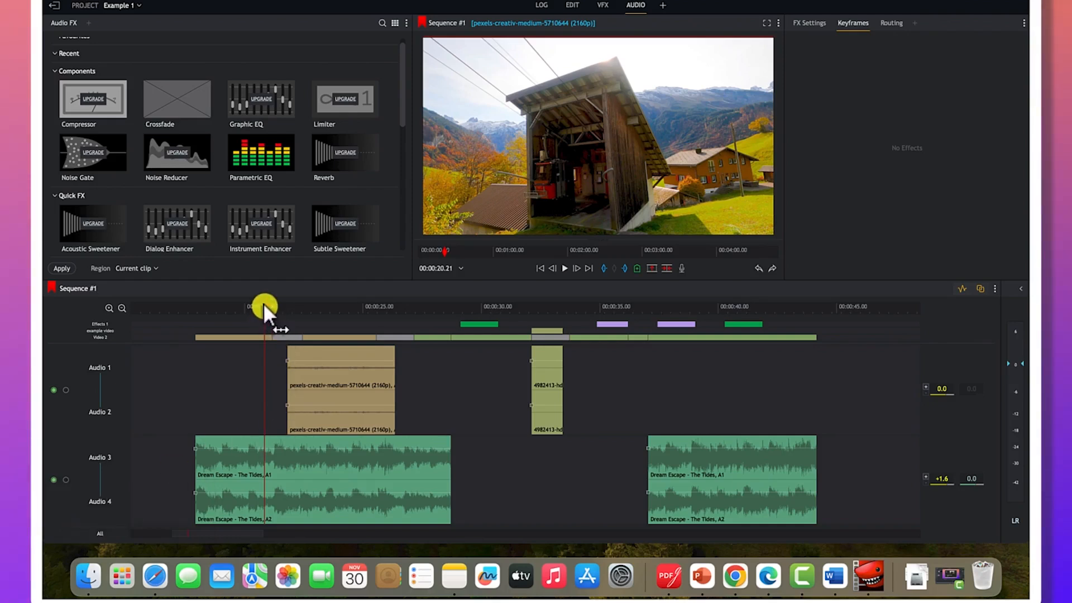
{"action": "left_click_drag", "start_coordinate": [263, 303], "coordinate": [189, 302]}
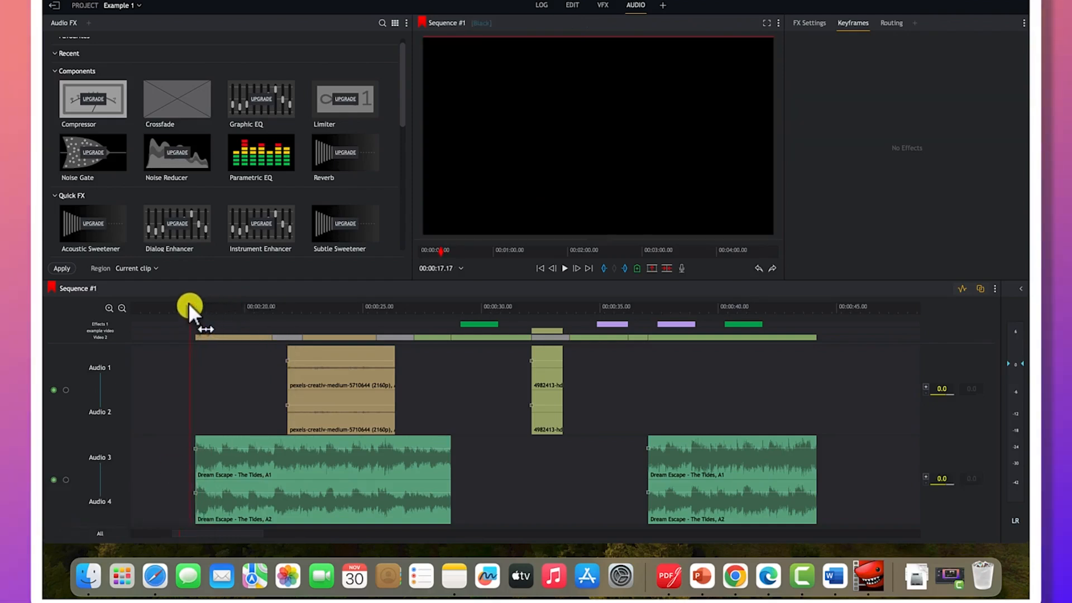
{"action": "key", "text": "space"}
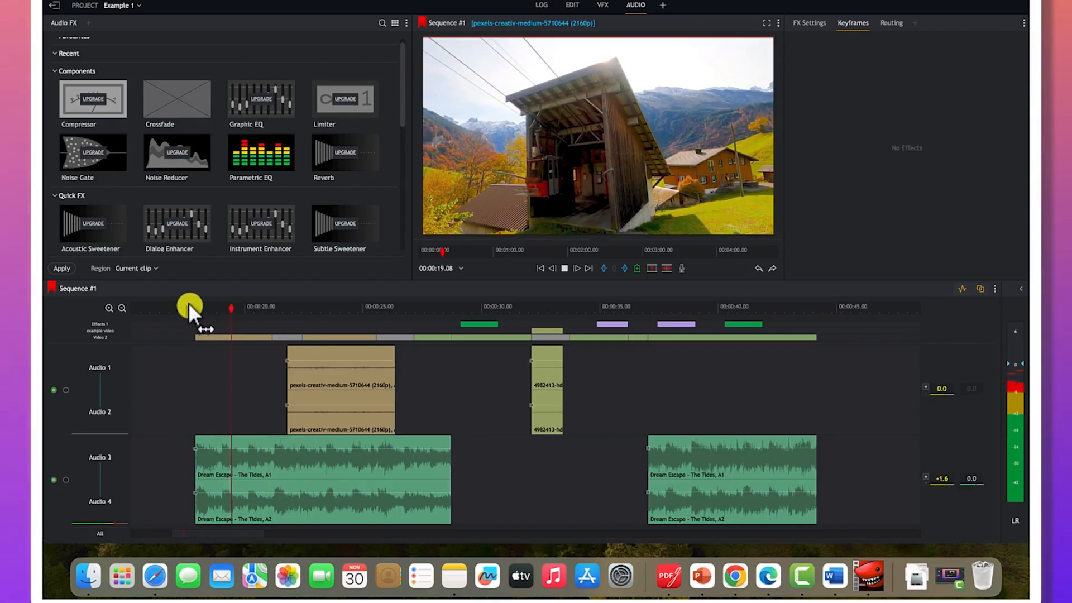
{"action": "key", "text": "space"}
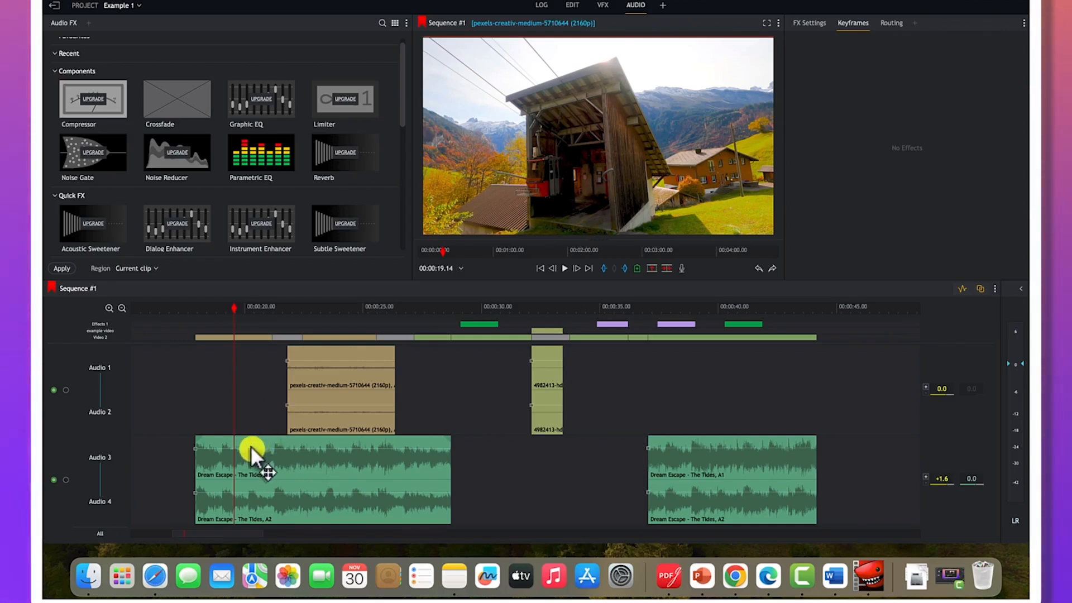
Try the first Dream Escape segment's audio level at -18.7 in playback, and settle on a level of -3.7
{"action": "left_click_drag", "start_coordinate": [250, 445], "coordinate": [253, 471]}
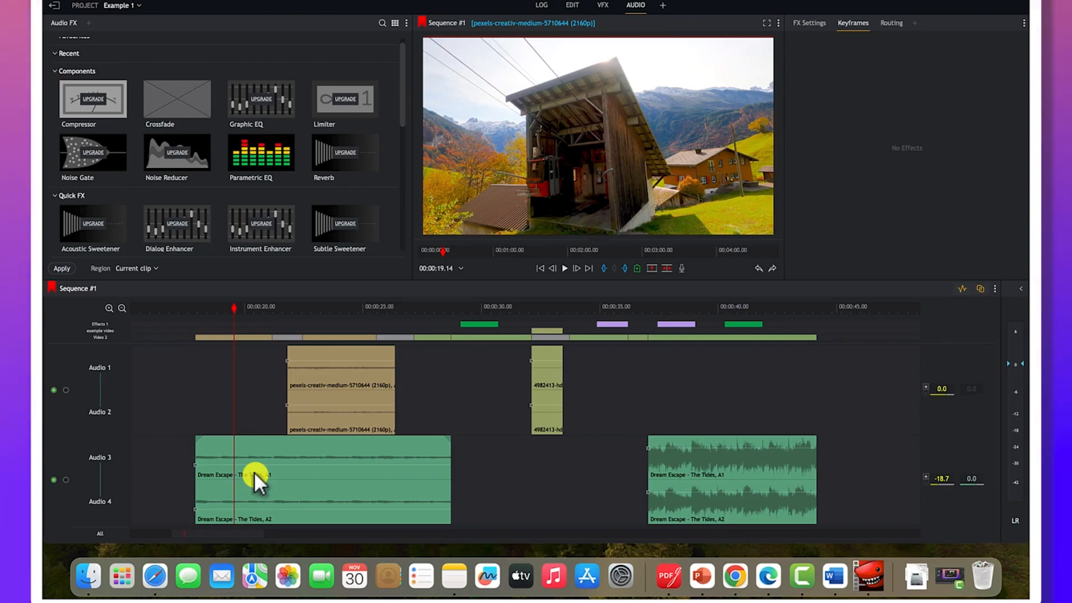
{"action": "key", "text": "space"}
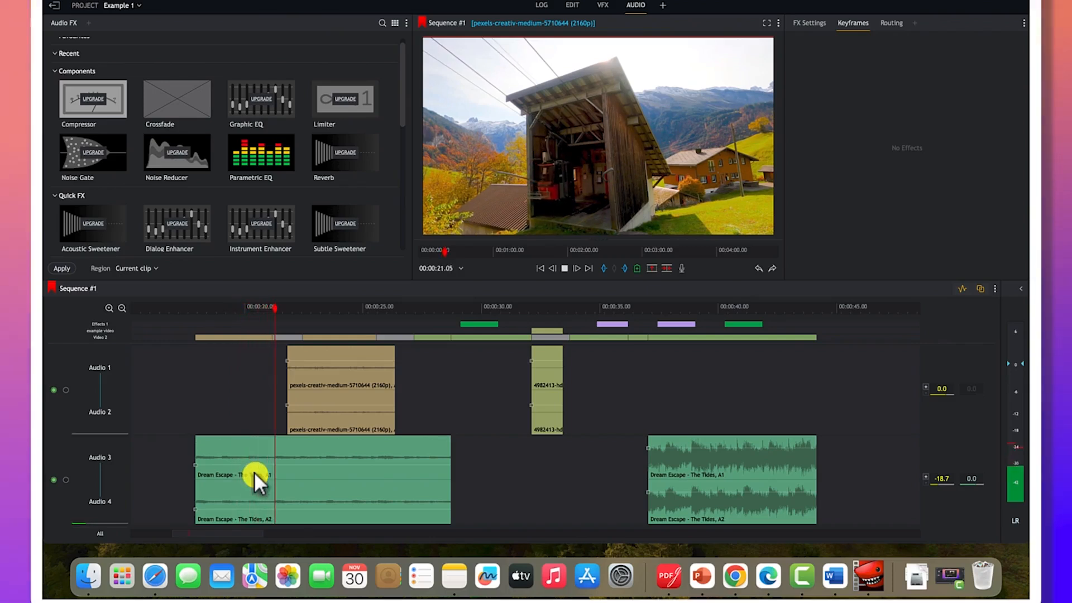
{"action": "key", "text": "space"}
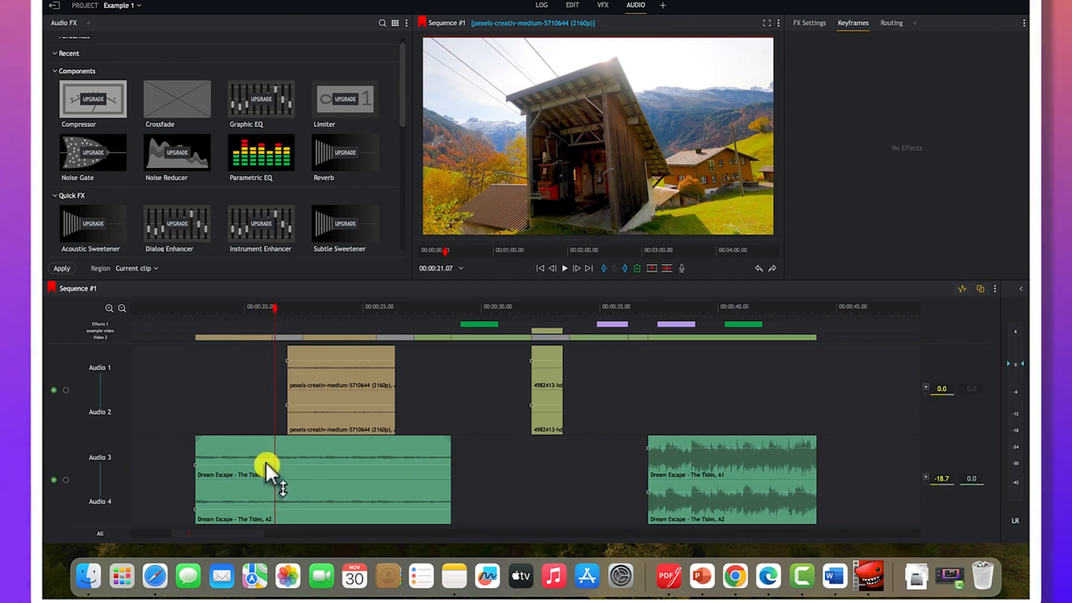
{"action": "left_click_drag", "start_coordinate": [266, 461], "coordinate": [266, 444]}
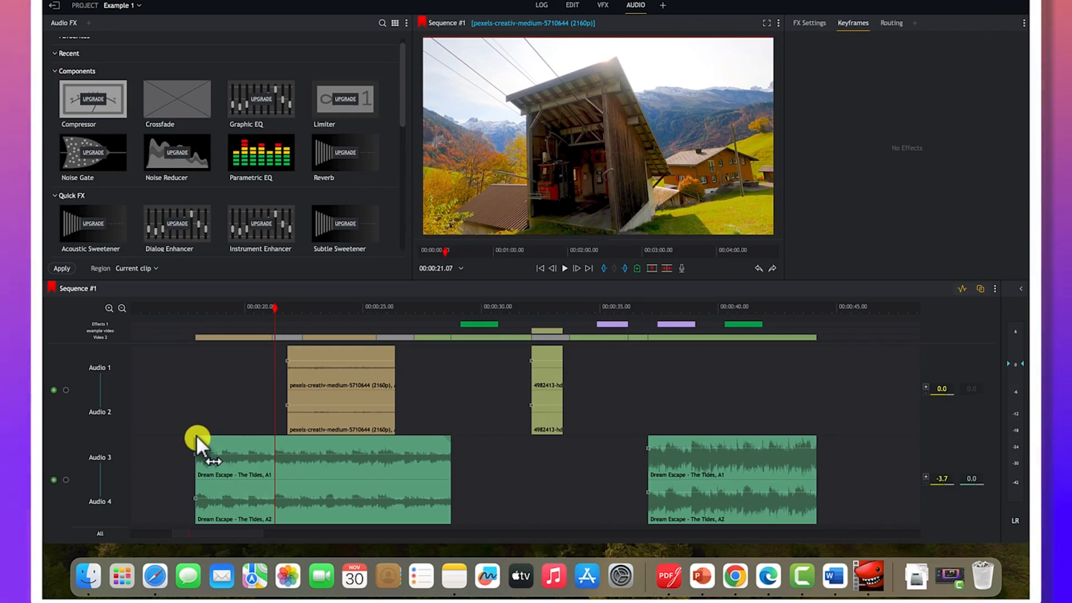
Add a short fade-in to the start of the first Dream Escape segment and play it back from there
{"action": "left_click_drag", "start_coordinate": [198, 434], "coordinate": [222, 441]}
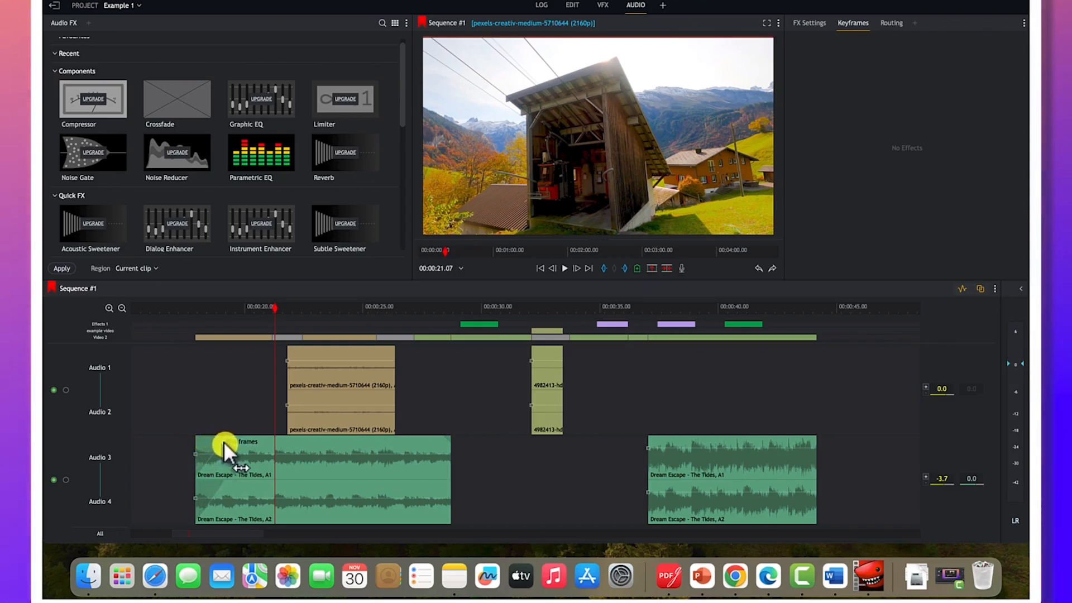
{"action": "left_click", "coordinate": [194, 311]}
{"action": "key", "text": "space"}
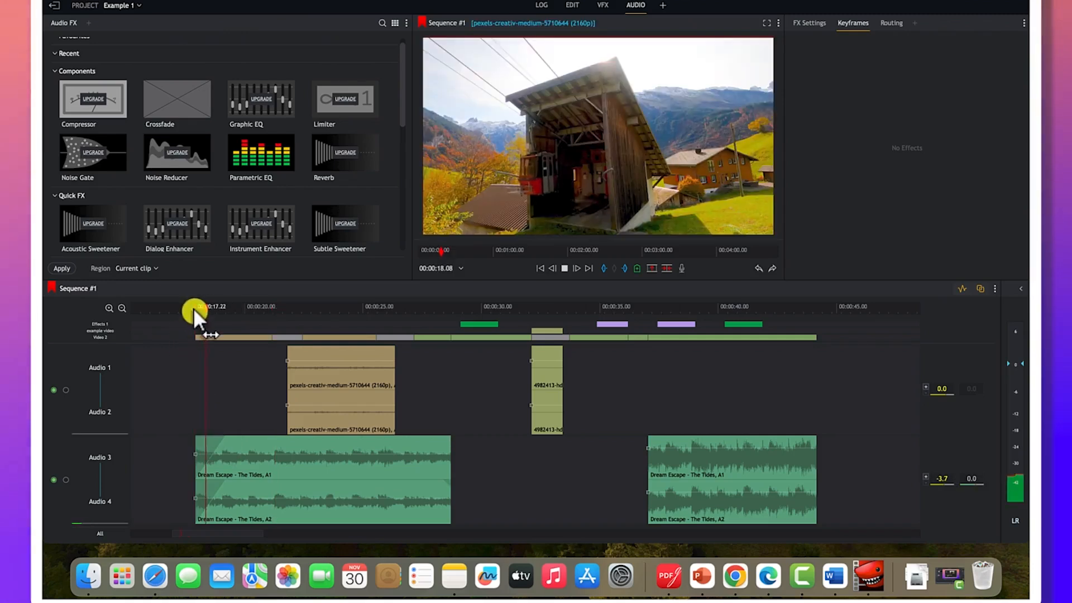
{"action": "key", "text": "space"}
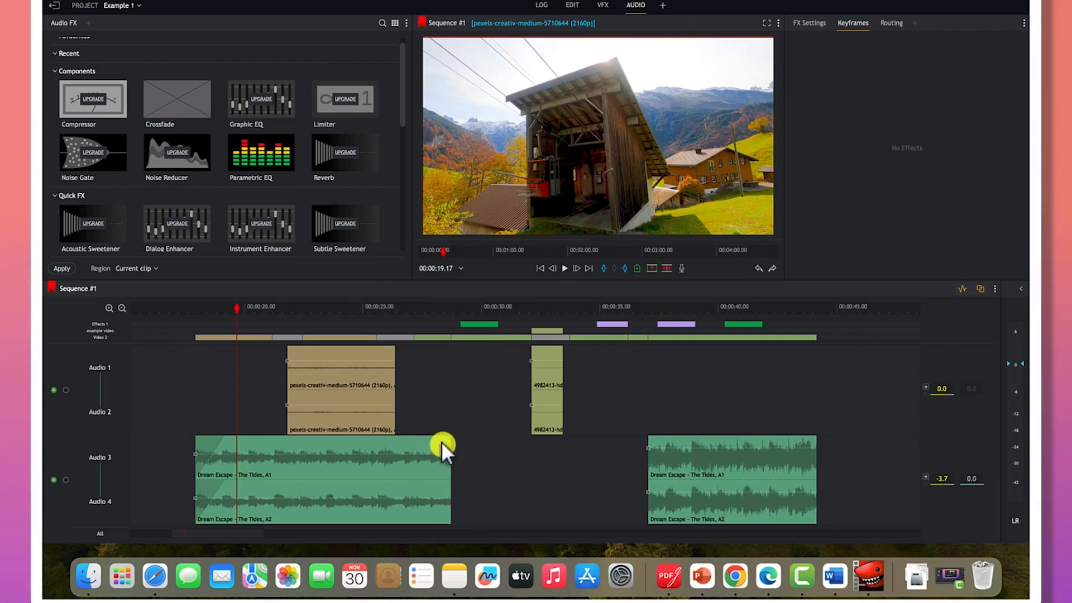
Add a fade-out of about 37 frames to the end of the first Dream Escape segment and play back the fade from 00:00:27.00
{"action": "left_click_drag", "start_coordinate": [448, 437], "coordinate": [415, 435]}
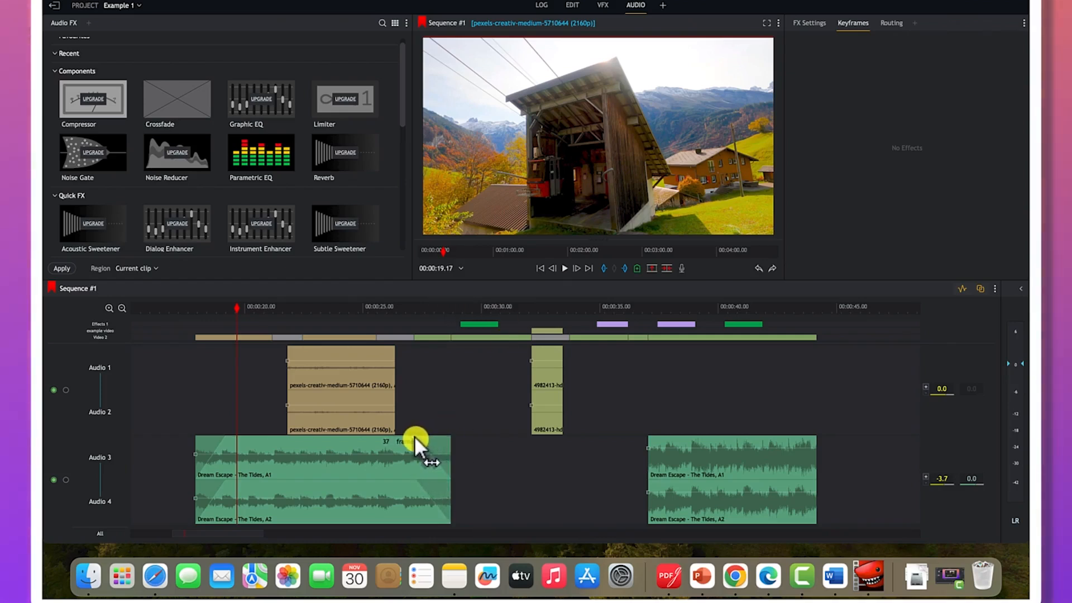
{"action": "left_click", "coordinate": [410, 310]}
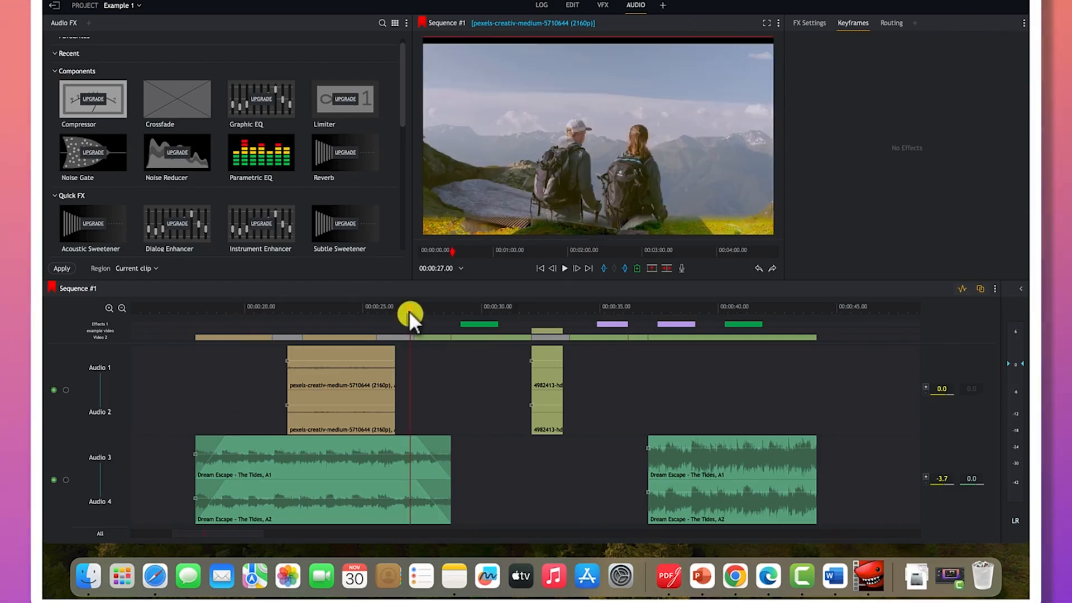
{"action": "key", "text": "space"}
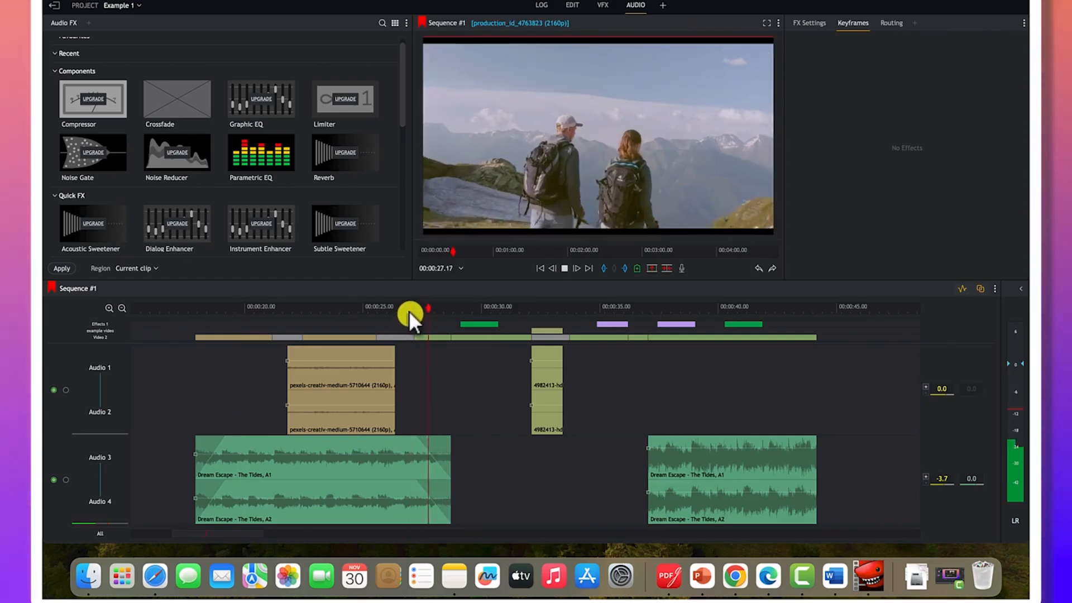
{"action": "key", "text": "space"}
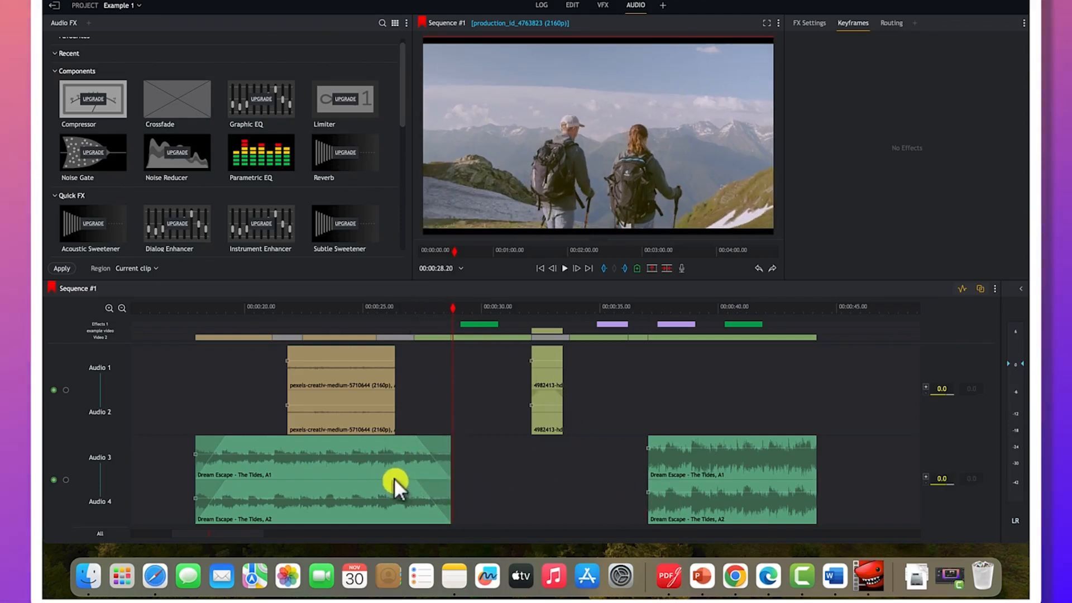
{"action": "left_click", "coordinate": [363, 466]}
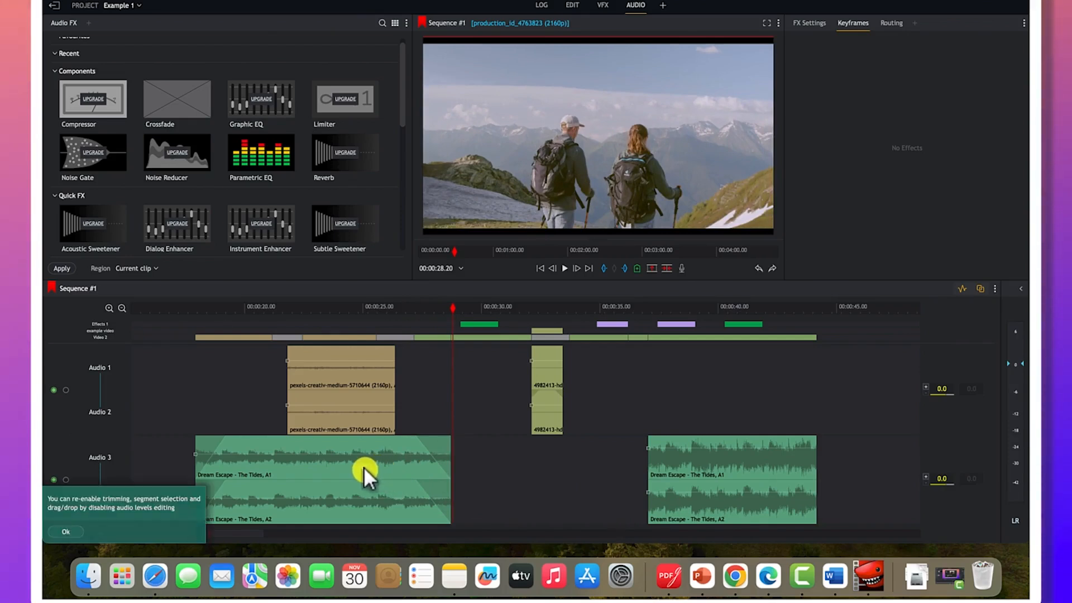
Dismiss the hint, expand the audio mixer, and lower A1 to about -12, A2 to about -10 and the LR output to about -8
{"action": "left_click", "coordinate": [68, 533]}
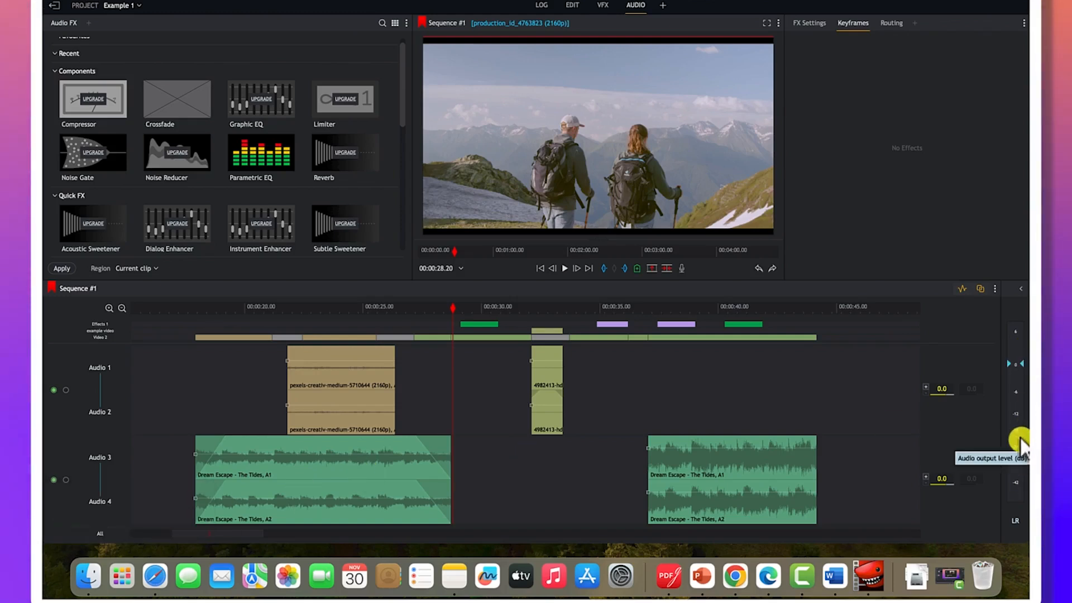
{"action": "left_click", "coordinate": [1021, 288]}
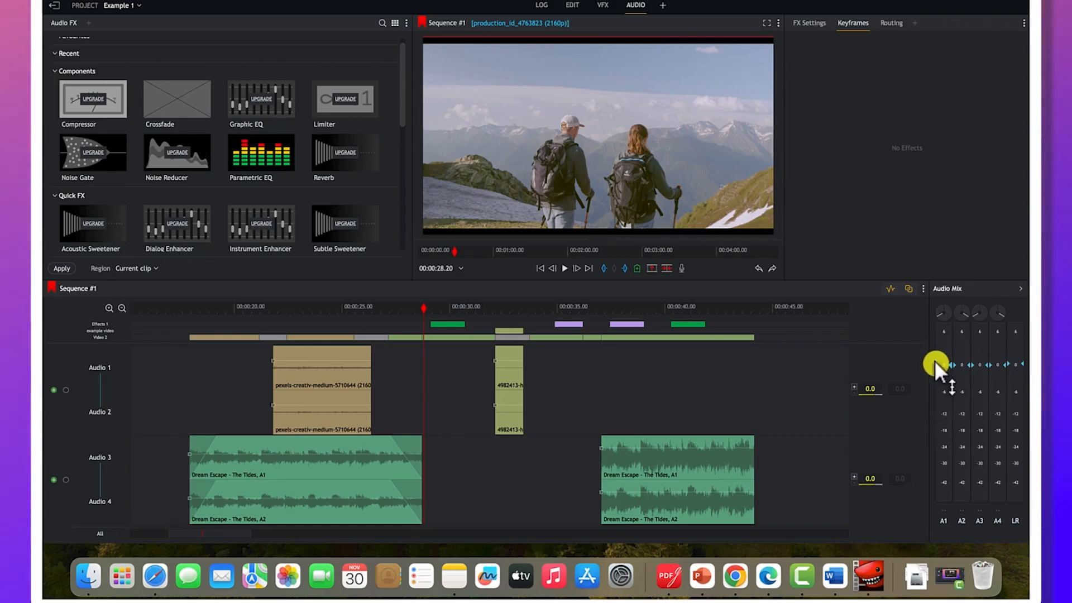
{"action": "left_click_drag", "start_coordinate": [936, 363], "coordinate": [936, 387]}
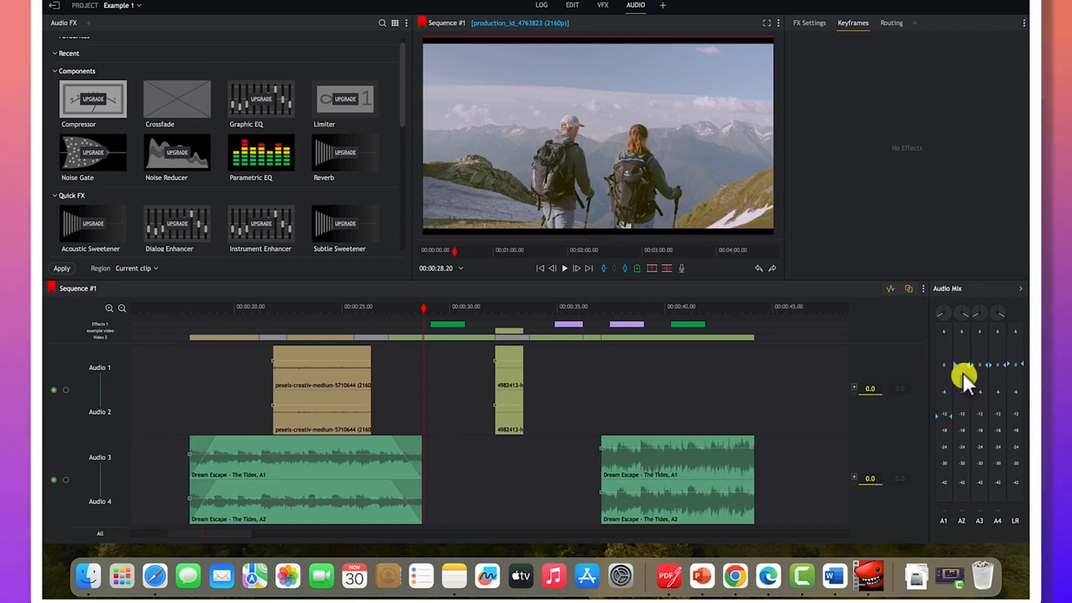
{"action": "left_click_drag", "start_coordinate": [954, 364], "coordinate": [957, 403]}
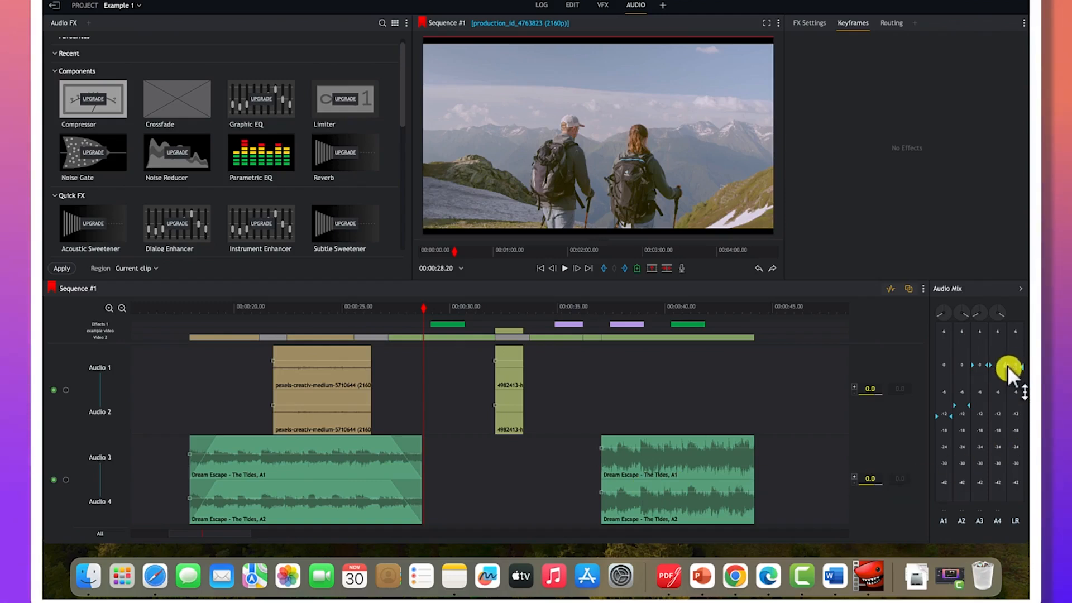
{"action": "left_click_drag", "start_coordinate": [1012, 389], "coordinate": [1004, 417]}
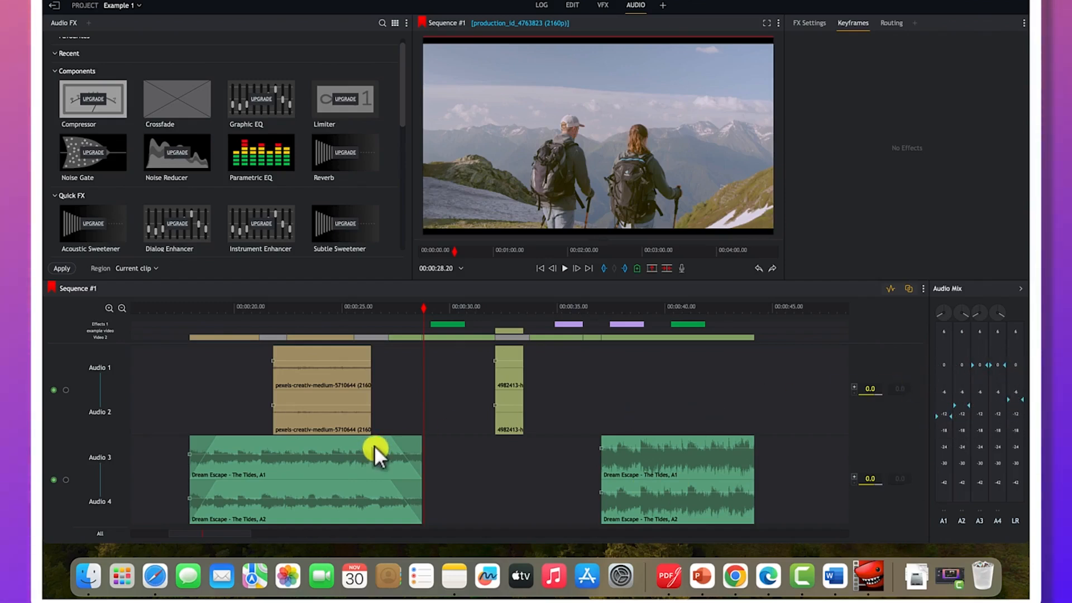
Examine the available audio effects in the Components, Quick FX and EQ Presets groups, dismissing the audio levels editing hint
{"action": "left_click", "coordinate": [655, 460]}
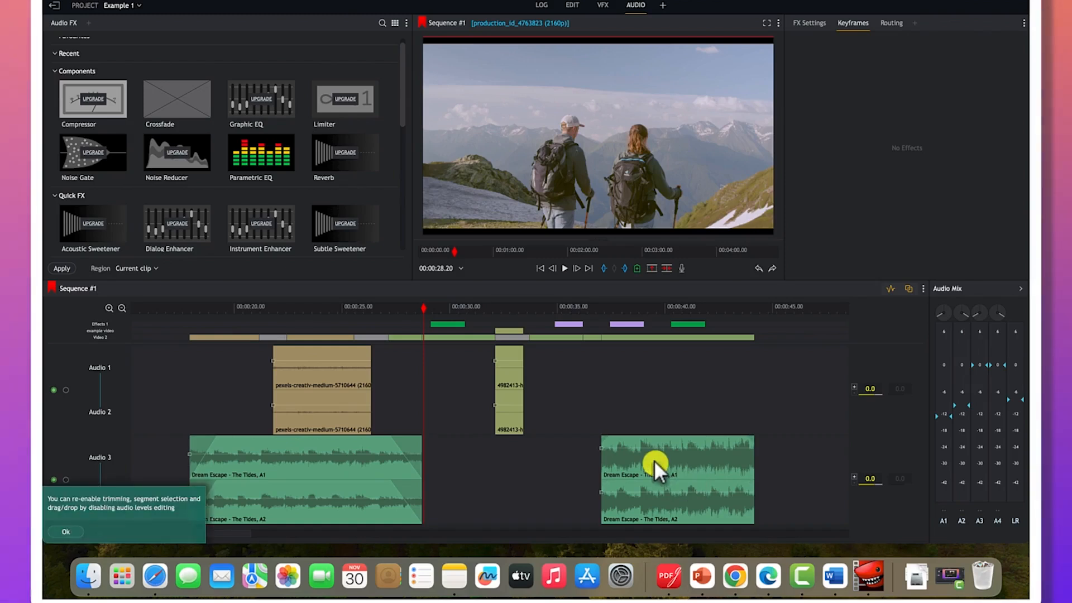
{"action": "left_click", "coordinate": [54, 531]}
{"action": "left_click", "coordinate": [188, 162]}
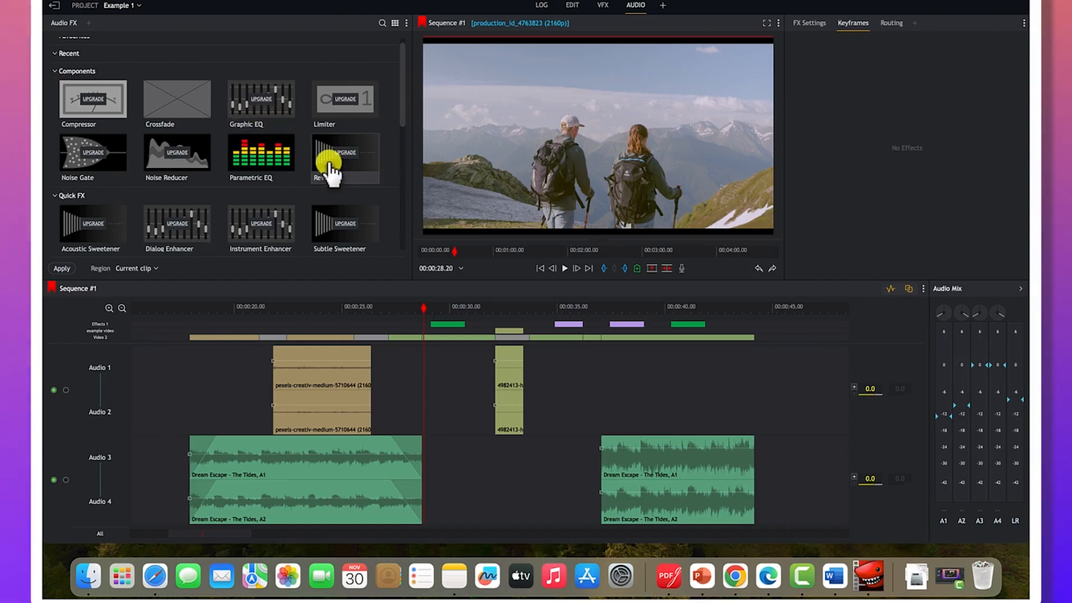
{"action": "scroll", "coordinate": [272, 215], "scroll_direction": "down", "scroll_amount": 3}
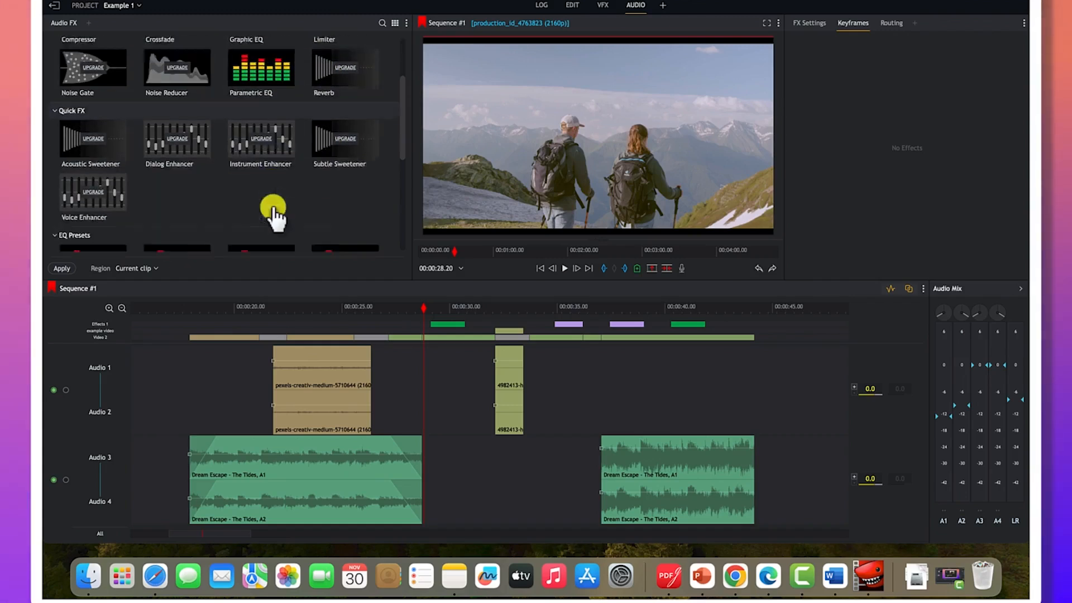
{"action": "scroll", "coordinate": [273, 215], "scroll_direction": "down", "scroll_amount": 3}
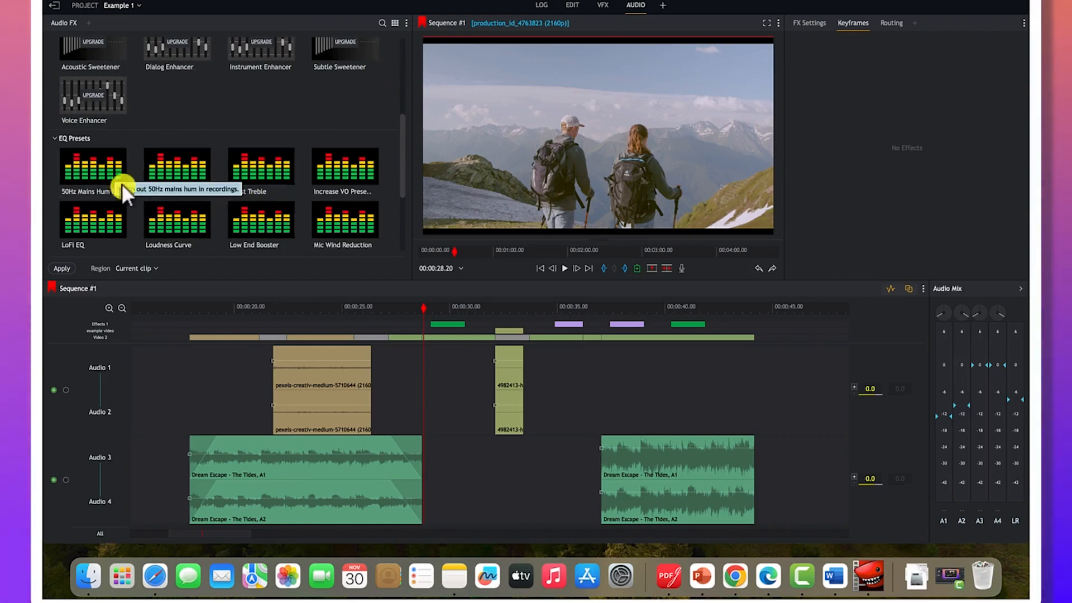
{"action": "scroll", "coordinate": [212, 214], "scroll_direction": "down", "scroll_amount": 3}
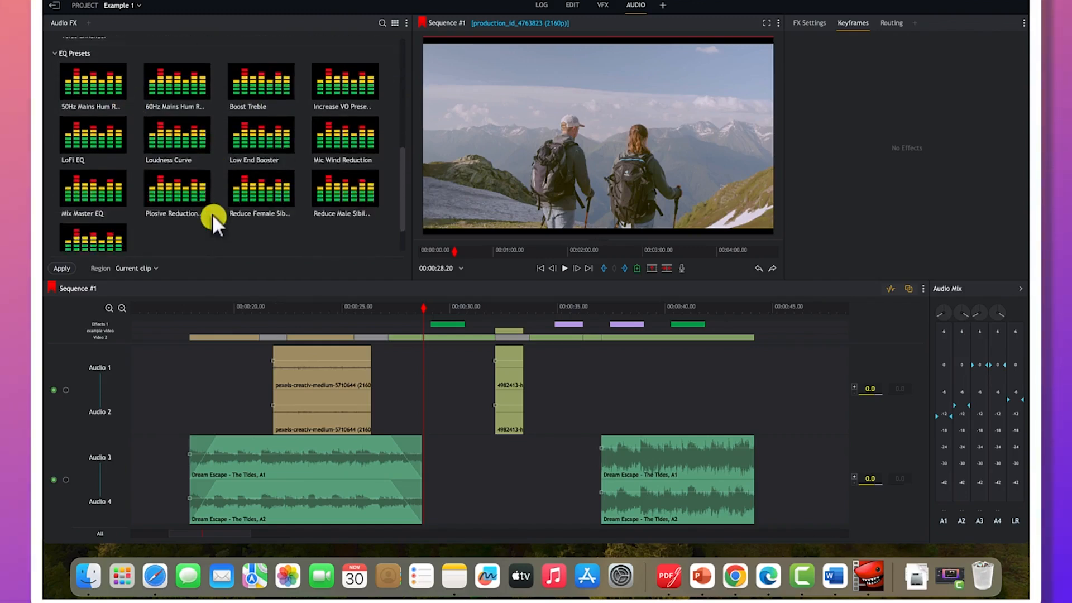
{"action": "scroll", "coordinate": [212, 214], "scroll_direction": "down", "scroll_amount": 2}
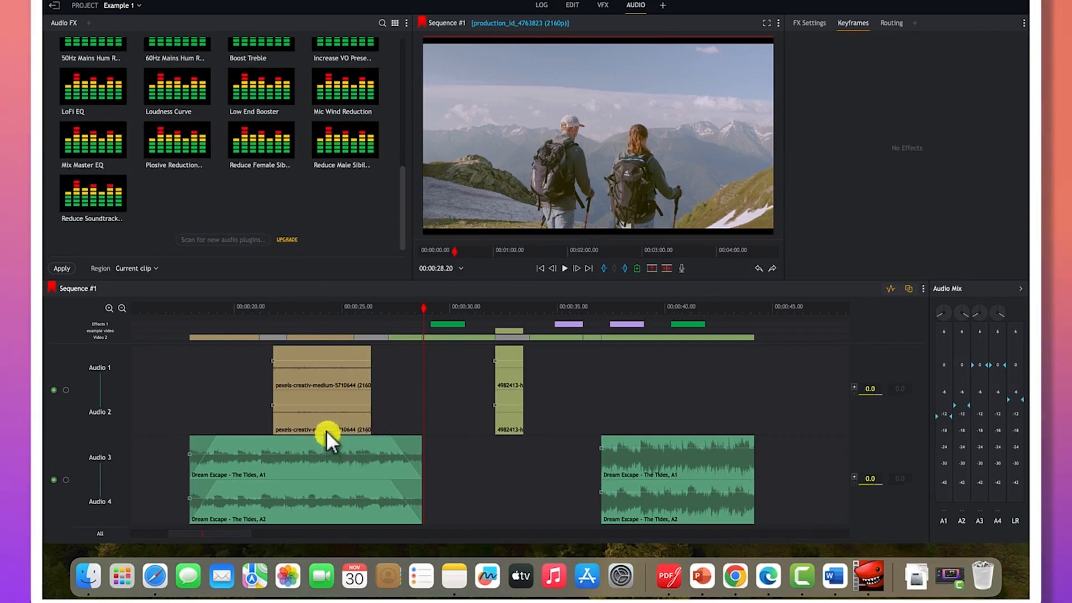
{"action": "scroll", "coordinate": [282, 201], "scroll_direction": "up", "scroll_amount": 10}
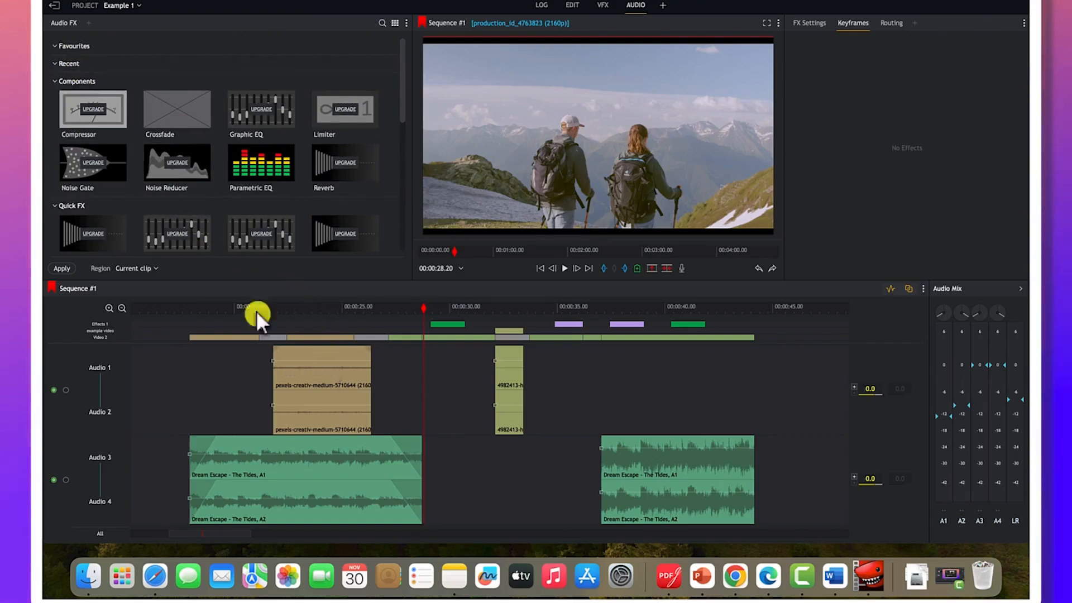
Return to the editing workspace and rename the sequence as Example 8
{"action": "left_click", "coordinate": [579, 4]}
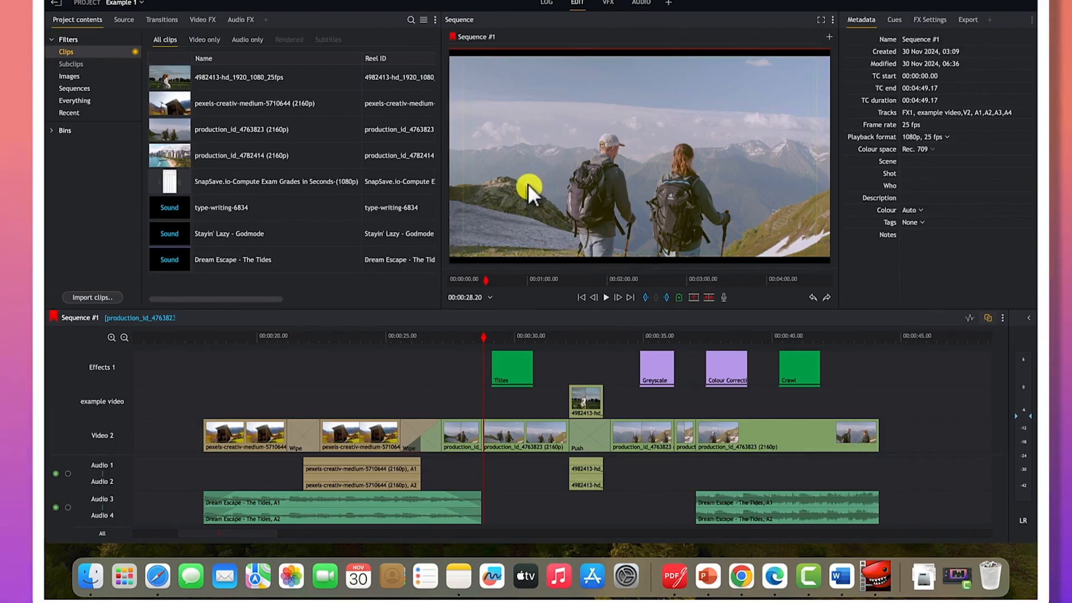
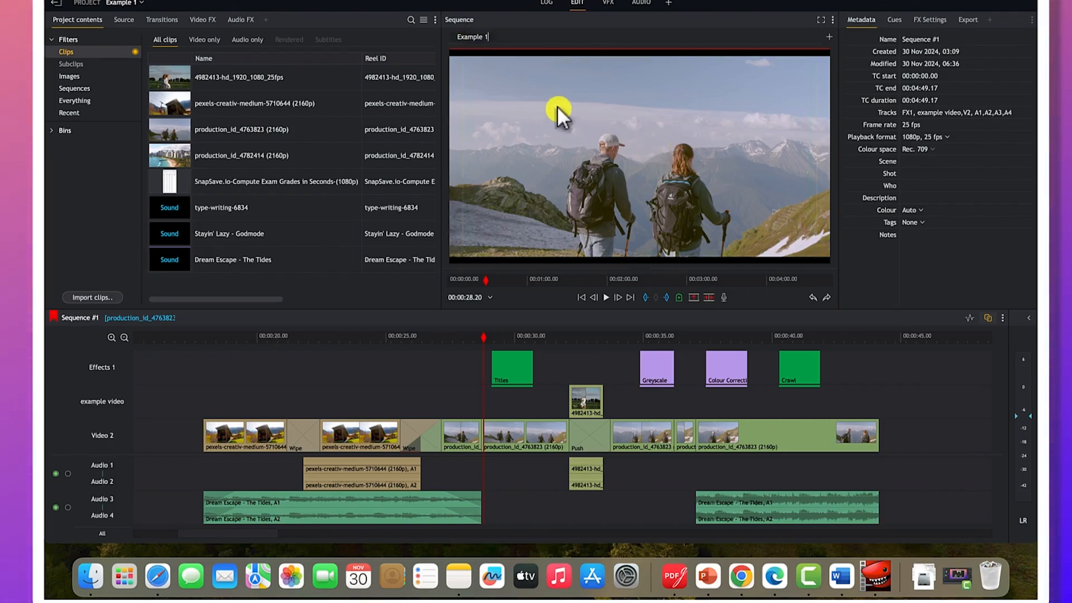
{"action": "left_click", "coordinate": [493, 38]}
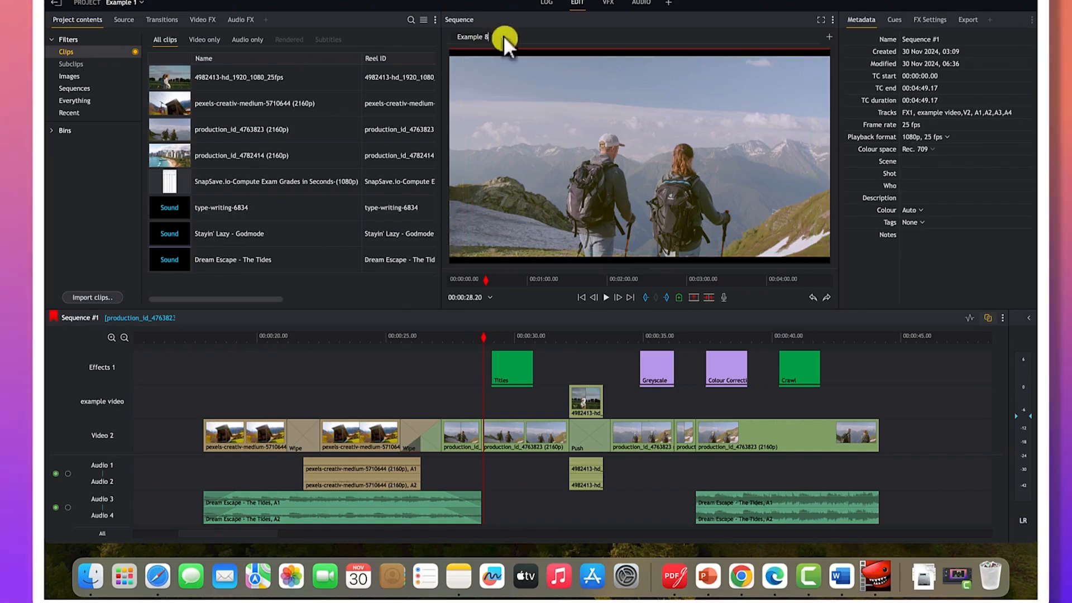
{"action": "type", "text": "8"}
{"action": "key", "text": "Return"}
{"action": "left_click", "coordinate": [277, 403]}
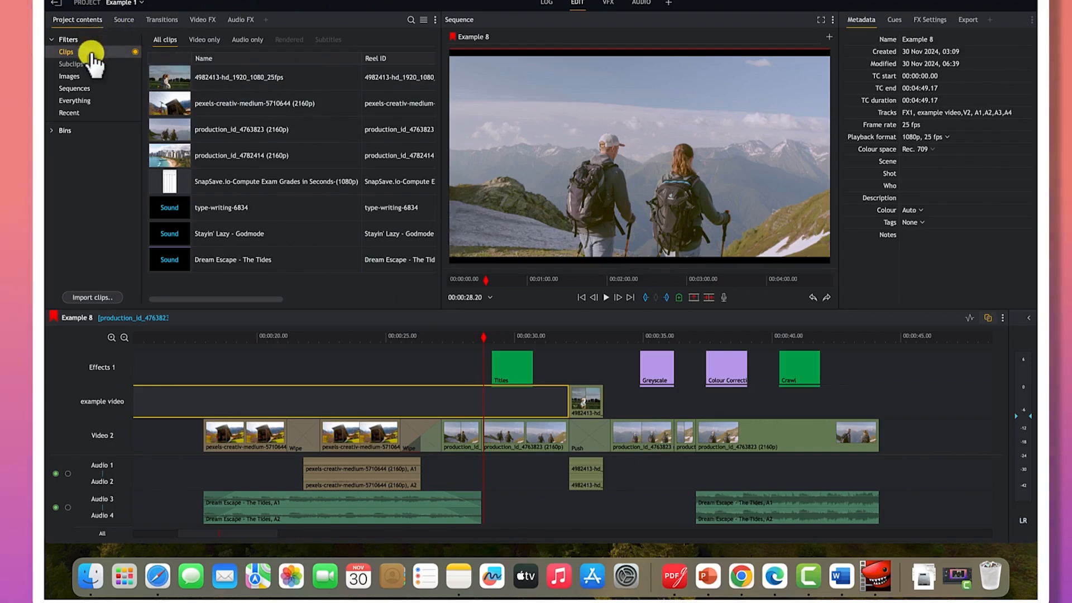
Create an empty sequence named Example 9 in the project's sequences, and dismiss the automatic saving hint
{"action": "left_click", "coordinate": [88, 89]}
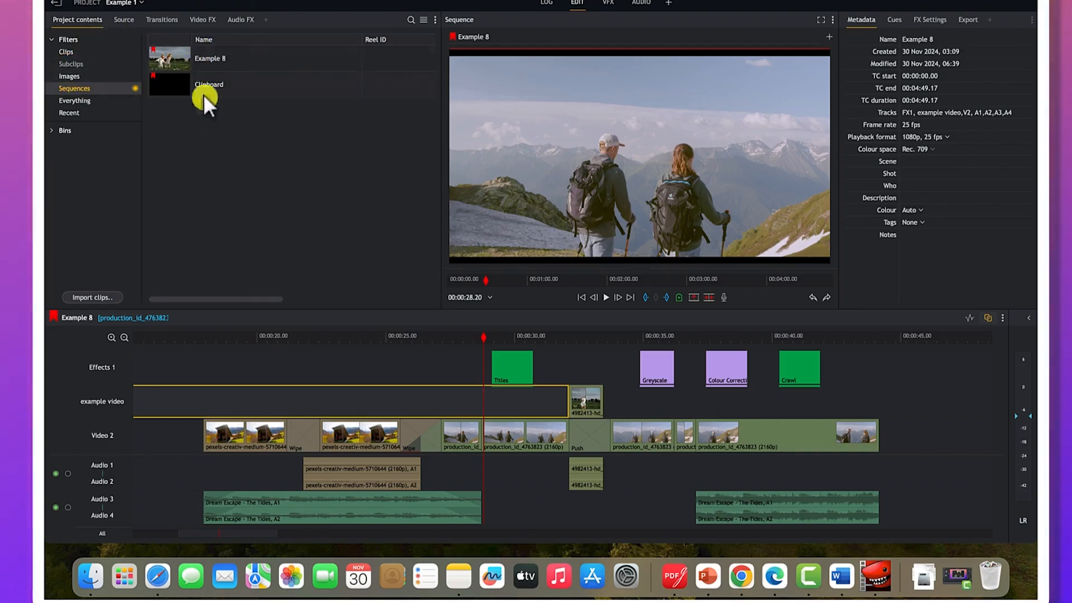
{"action": "right_click", "coordinate": [244, 179]}
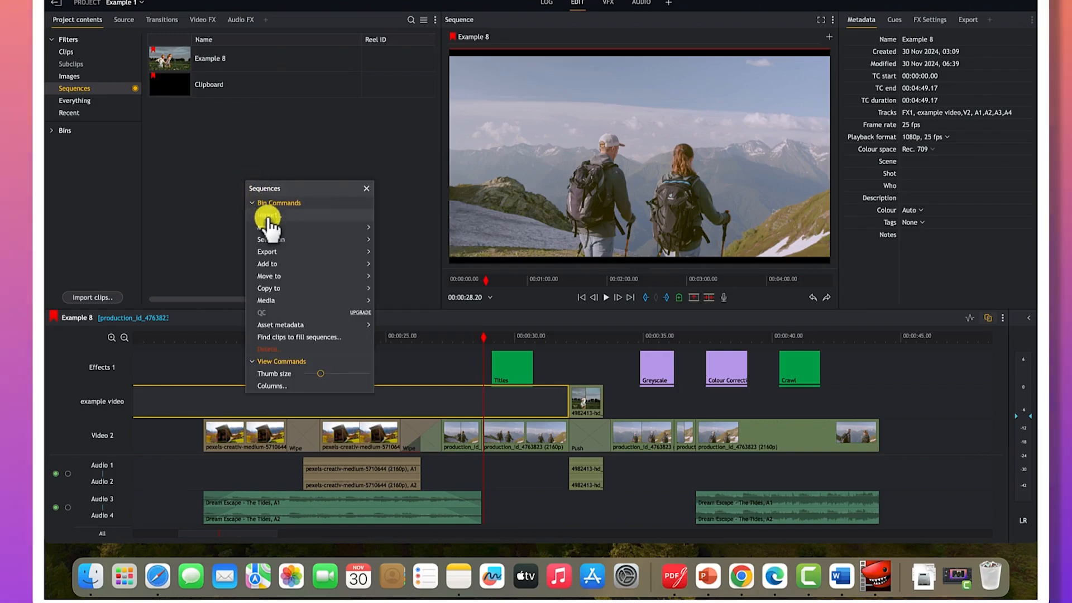
{"action": "mouse_move", "coordinate": [286, 229]}
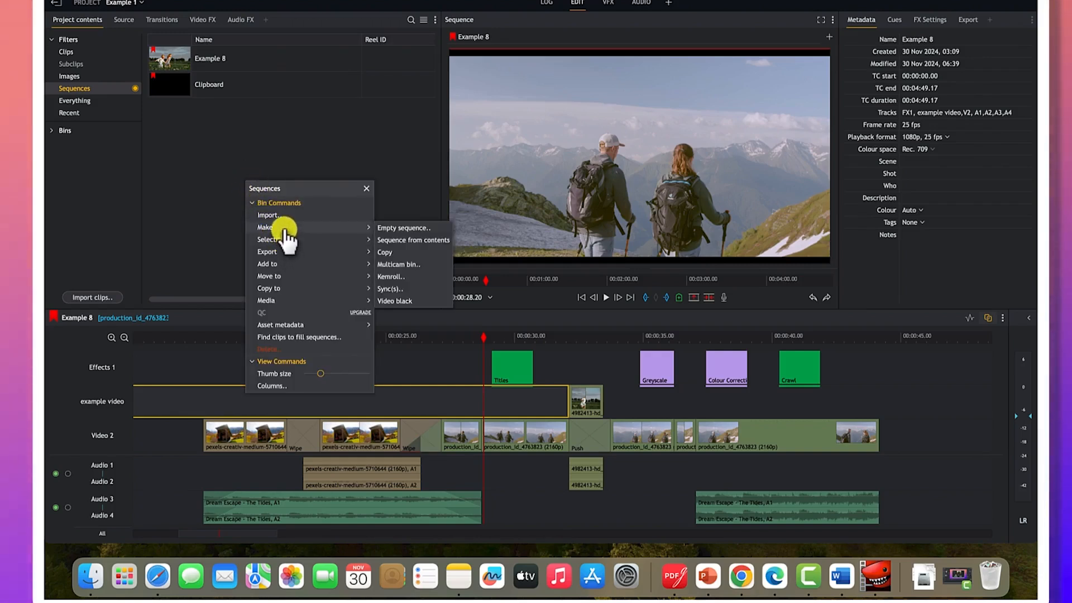
{"action": "left_click", "coordinate": [403, 228]}
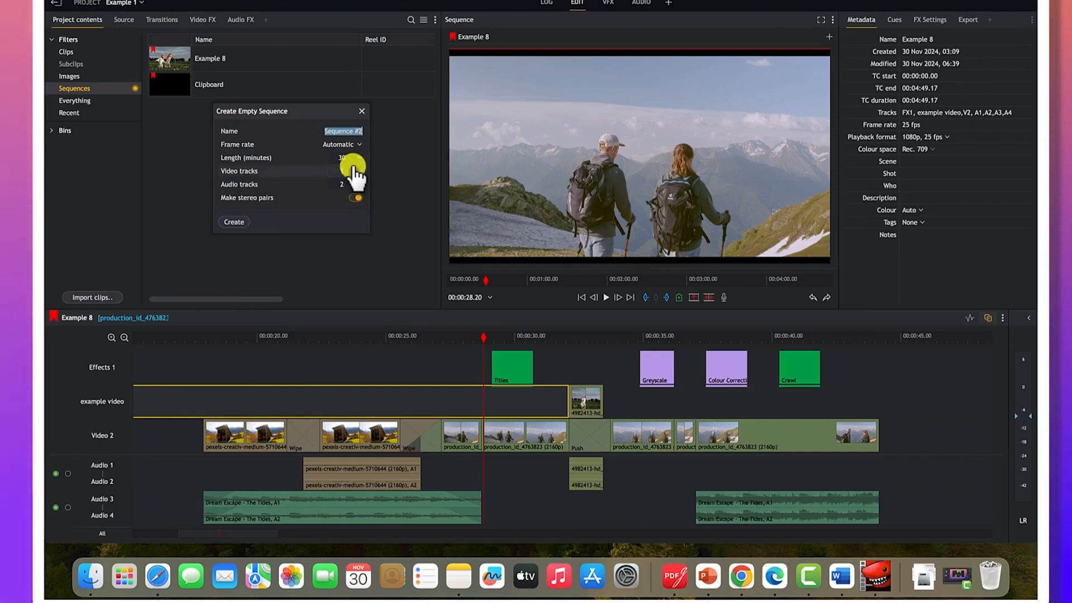
{"action": "type", "text": "Example 9"}
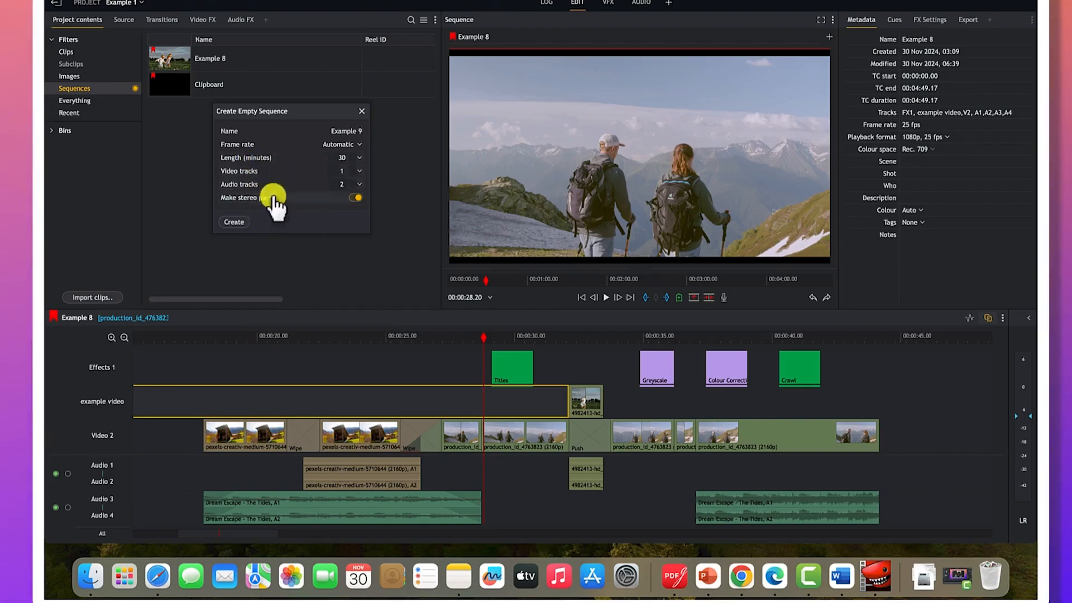
{"action": "left_click", "coordinate": [237, 223]}
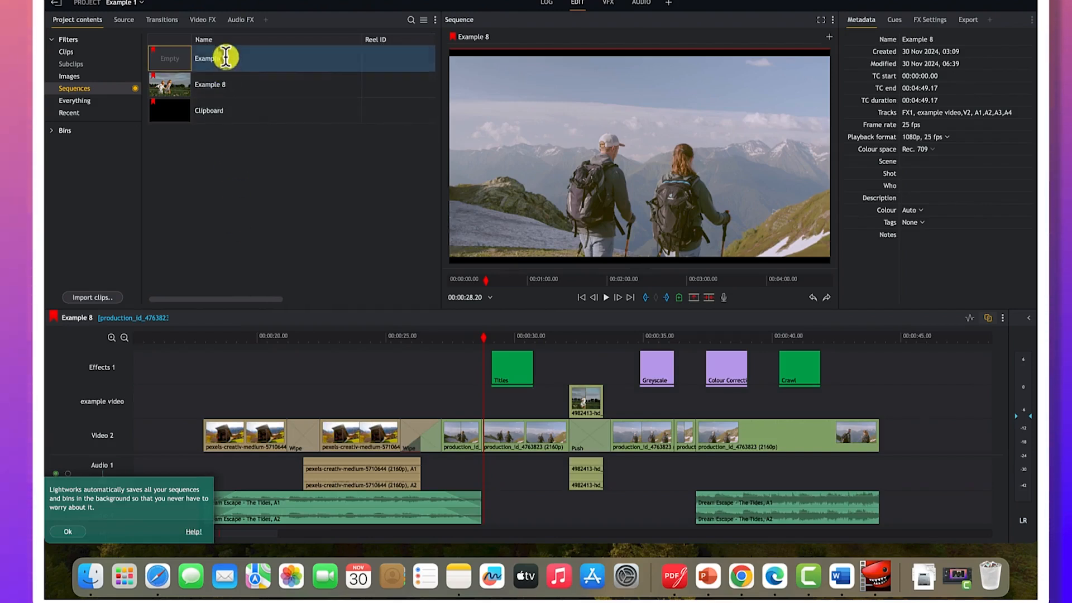
{"action": "left_click", "coordinate": [64, 524]}
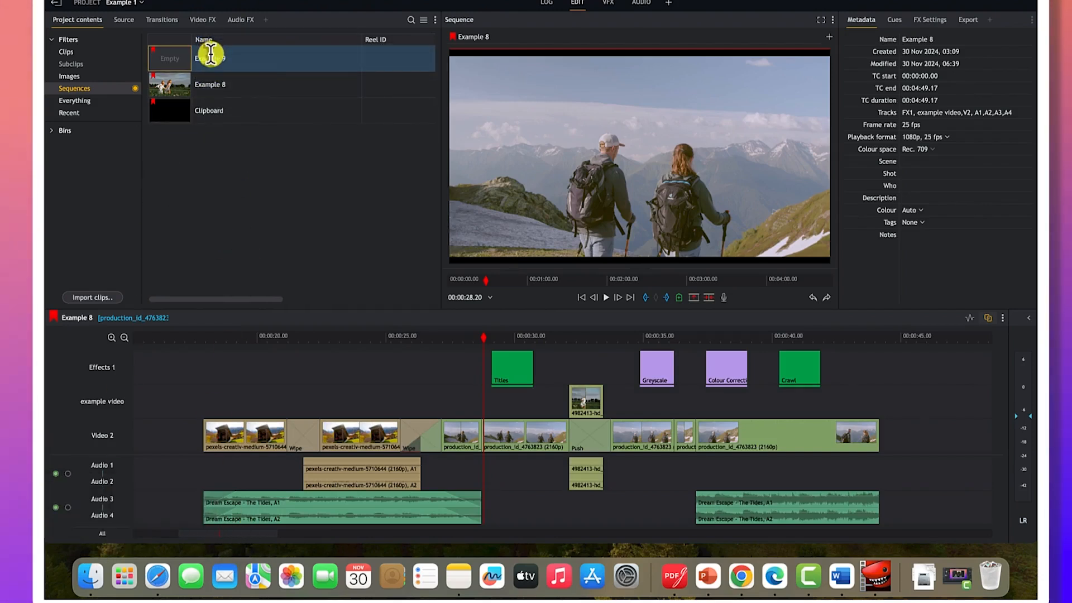
Open the Example 9 sequence and insert the Example 8 sequence into its timeline at about 00:01:41
{"action": "double_click", "coordinate": [164, 56]}
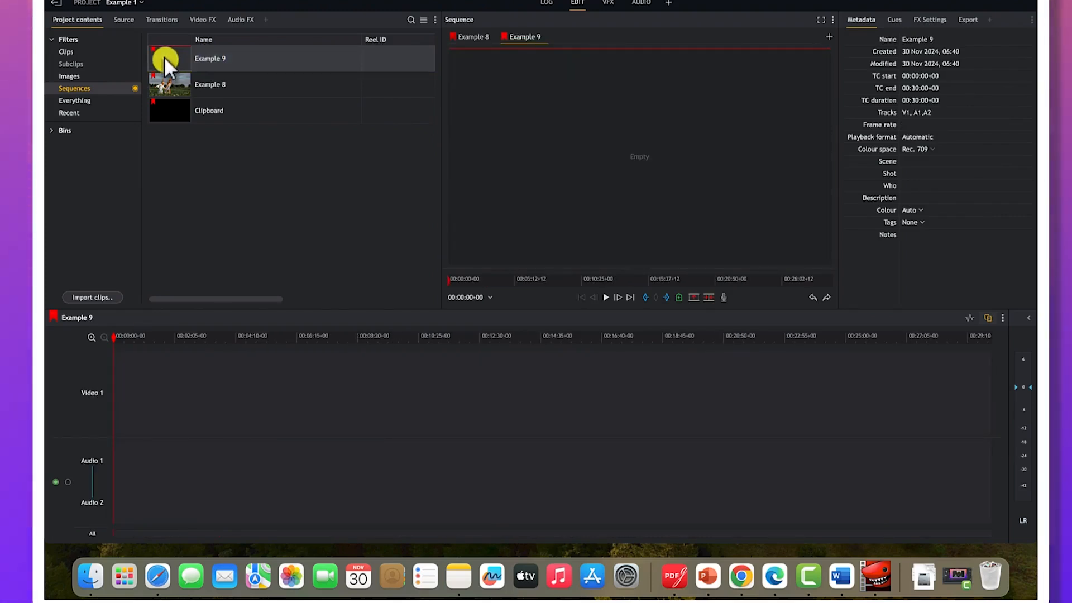
{"action": "left_click", "coordinate": [176, 88]}
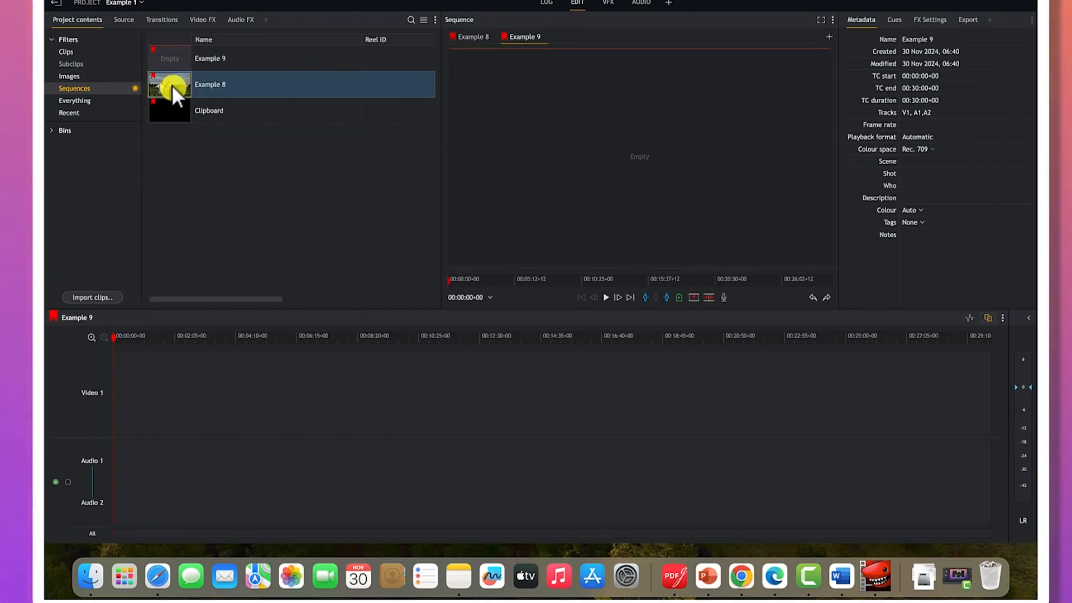
{"action": "left_click_drag", "start_coordinate": [172, 85], "coordinate": [161, 426]}
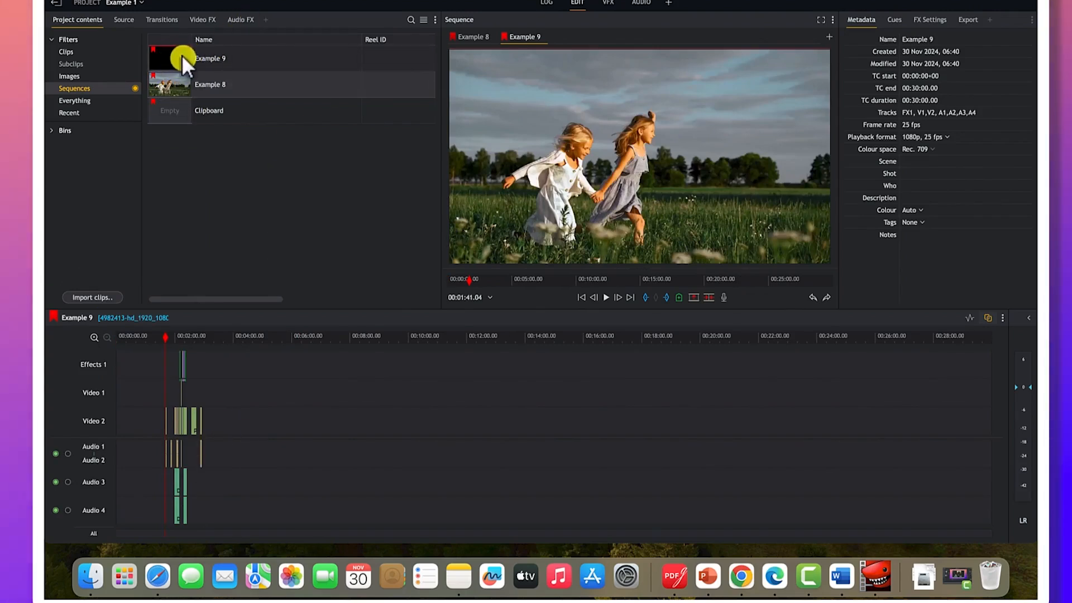
Move the inserted Example 8 material to the start of the Example 9 timeline, closing the leading gap
{"action": "left_click_drag", "start_coordinate": [213, 79], "coordinate": [207, 416]}
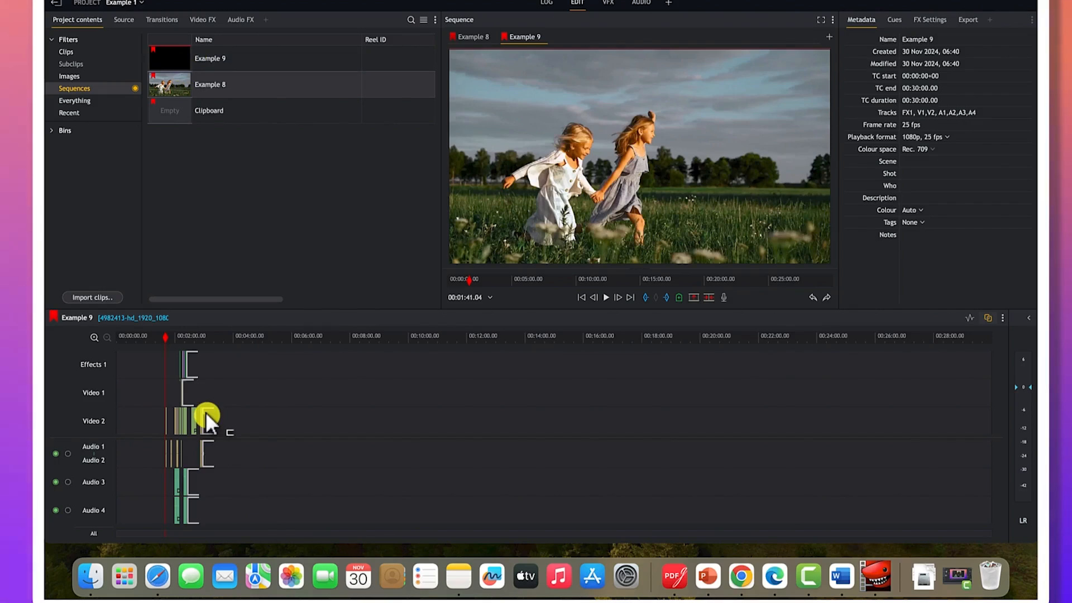
{"action": "left_click_drag", "start_coordinate": [205, 416], "coordinate": [206, 416]}
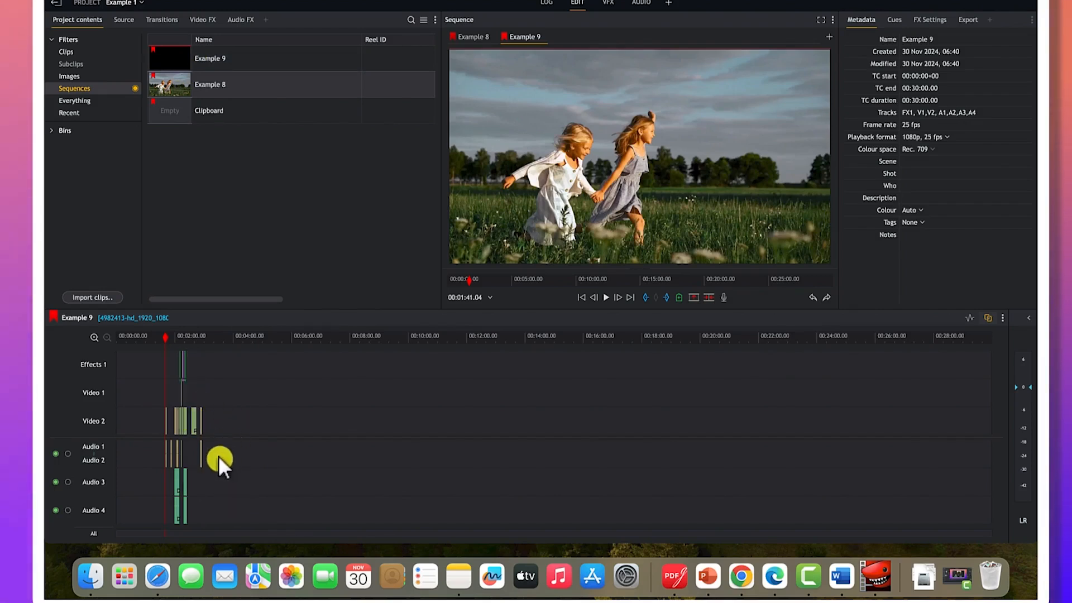
{"action": "left_click", "coordinate": [182, 427]}
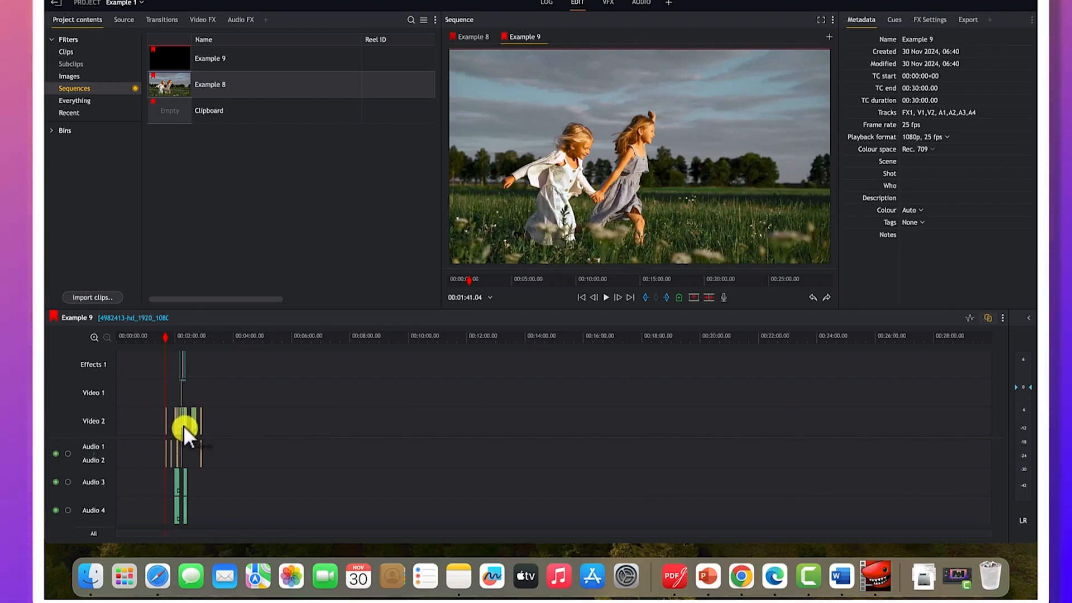
{"action": "left_click", "coordinate": [175, 494]}
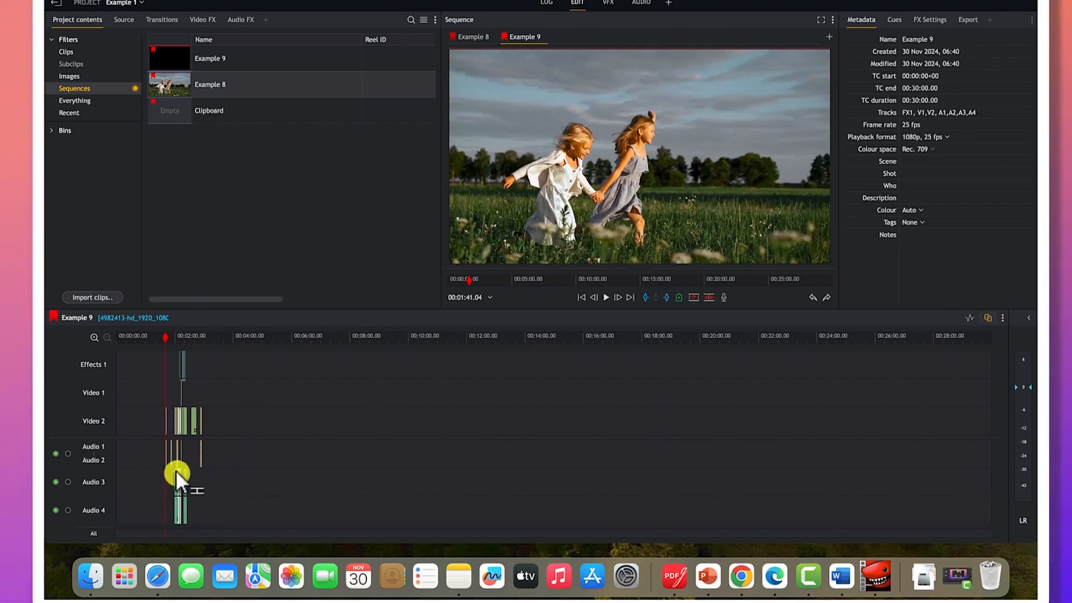
{"action": "left_click", "coordinate": [180, 422]}
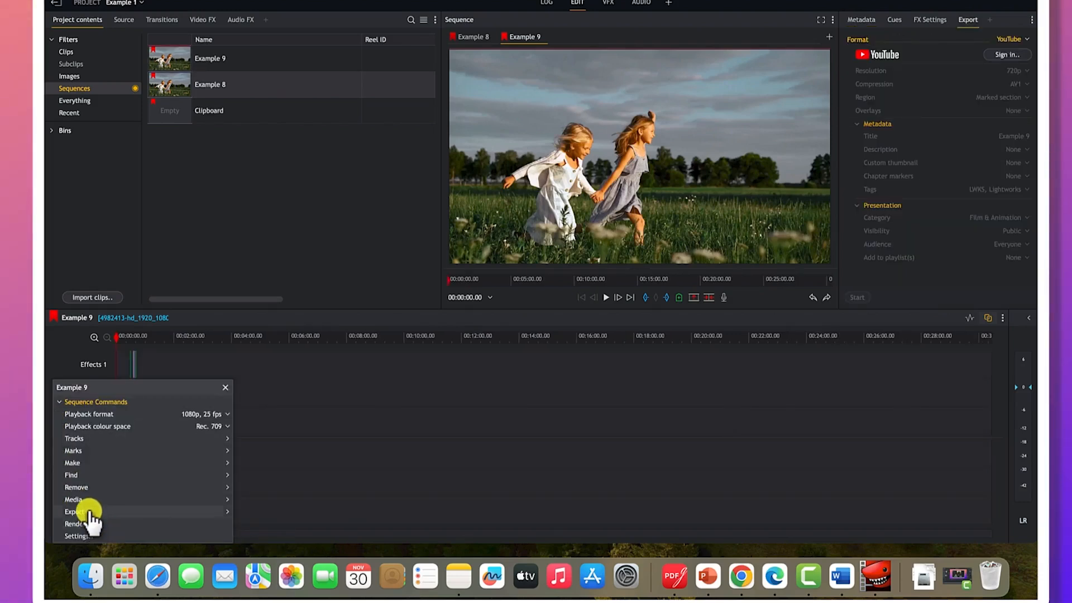
Export Example 9 as MP4 (H.264/AV1) to the Pictures folder, allowing the requested Documents access and dismissing the background tasks hint
{"action": "mouse_move", "coordinate": [87, 513]}
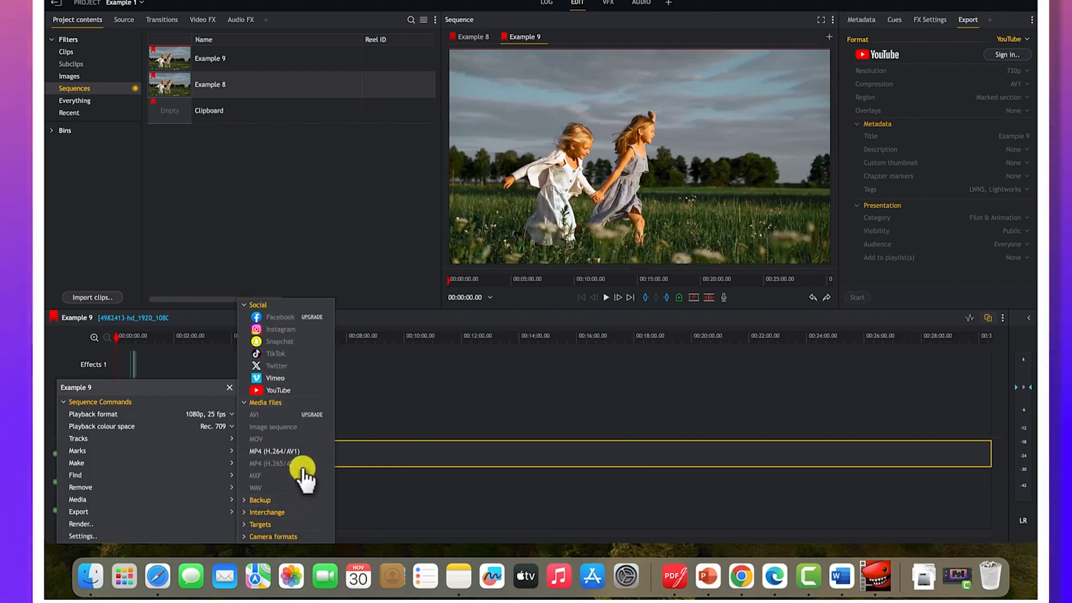
{"action": "left_click", "coordinate": [274, 451]}
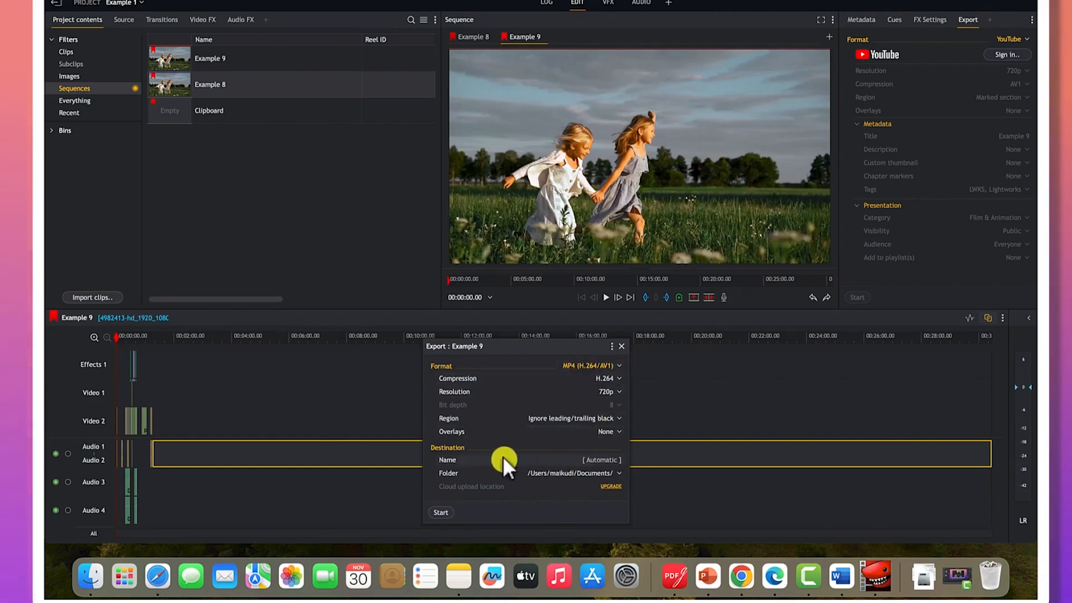
{"action": "left_click", "coordinate": [612, 476]}
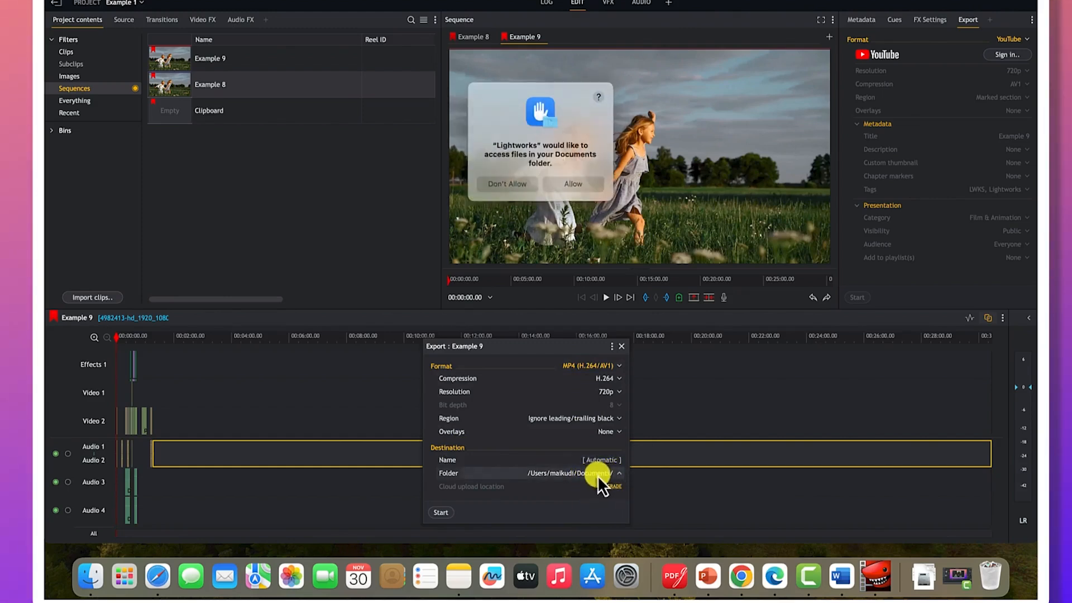
{"action": "left_click", "coordinate": [562, 184]}
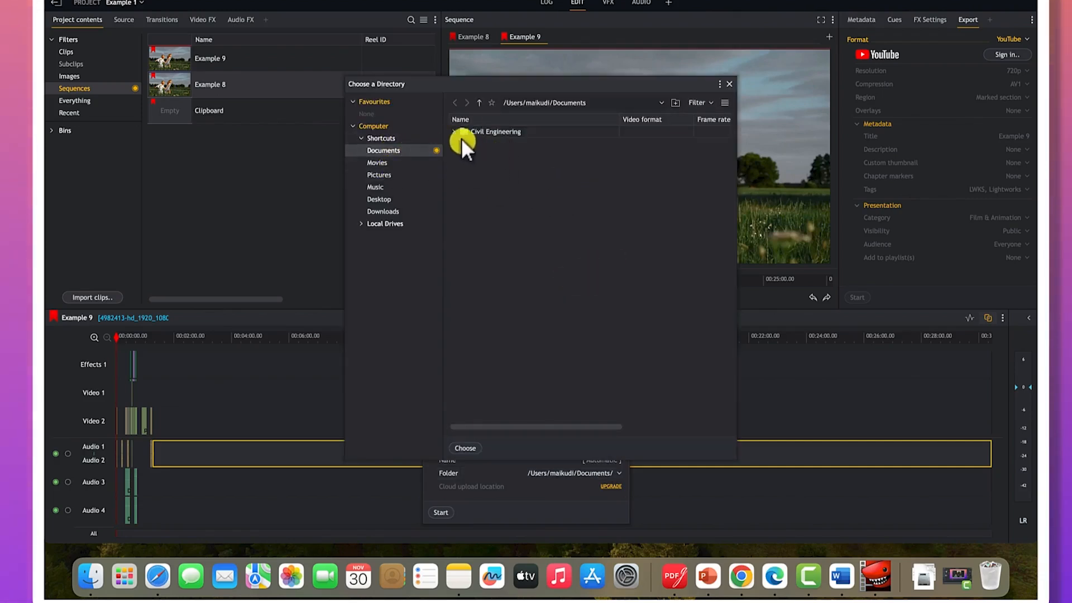
{"action": "left_click", "coordinate": [382, 175]}
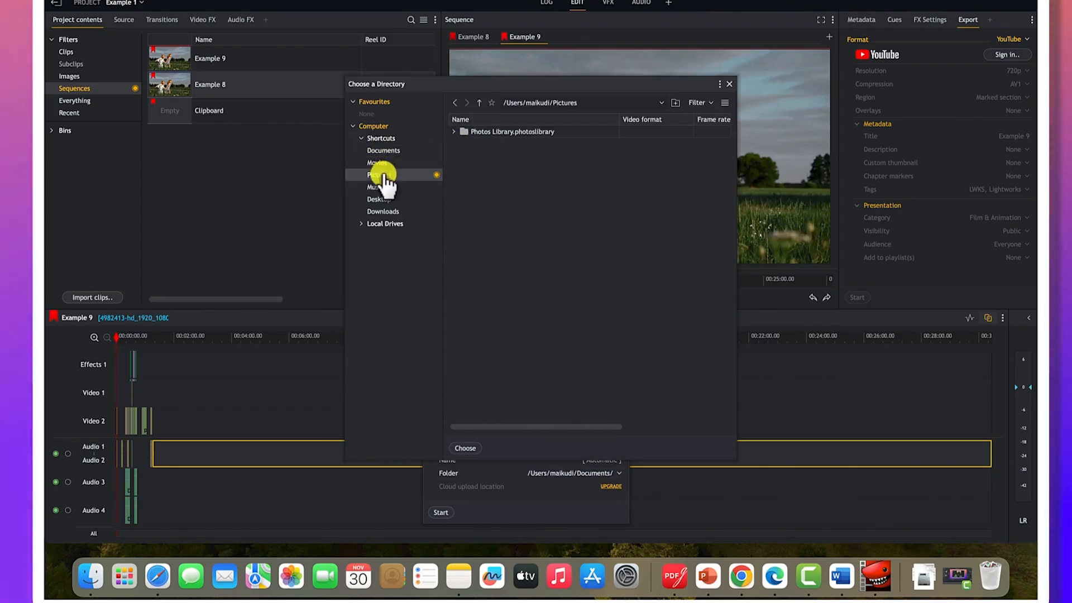
{"action": "left_click", "coordinate": [465, 448]}
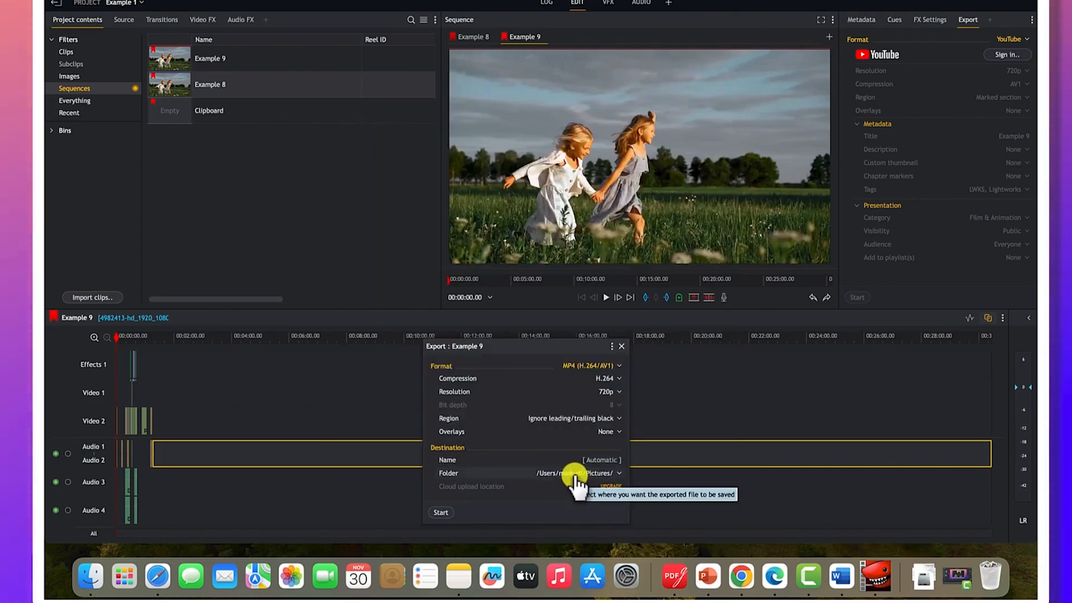
{"action": "left_click", "coordinate": [439, 514]}
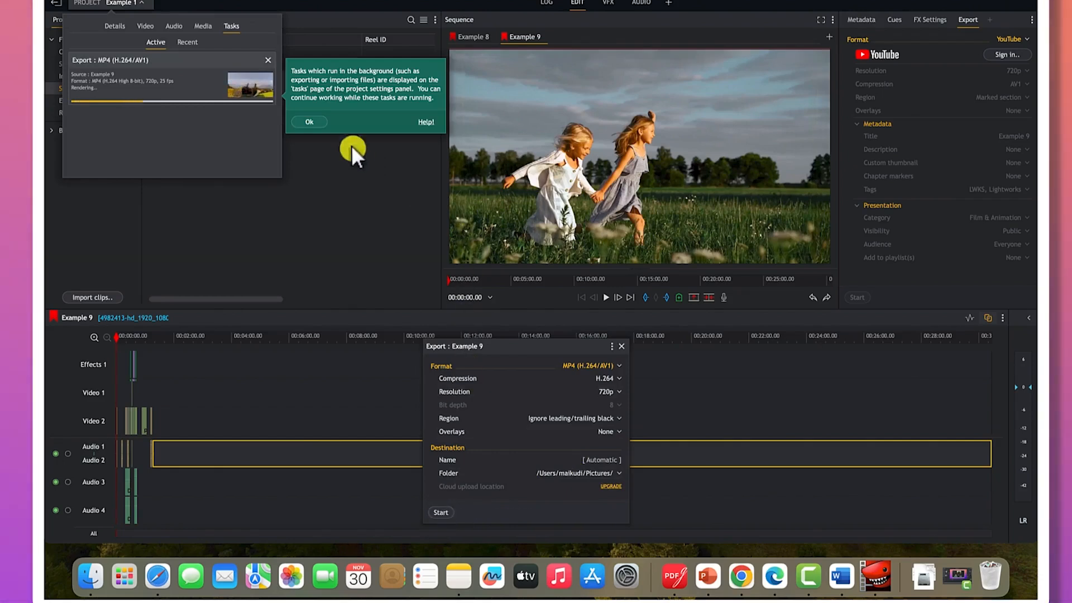
{"action": "left_click", "coordinate": [310, 119]}
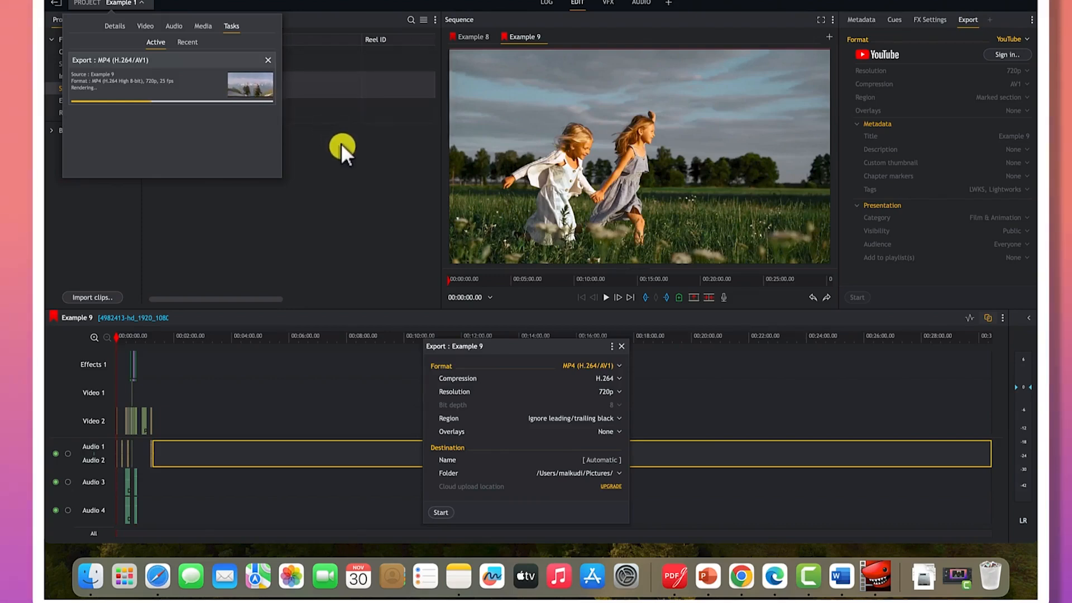